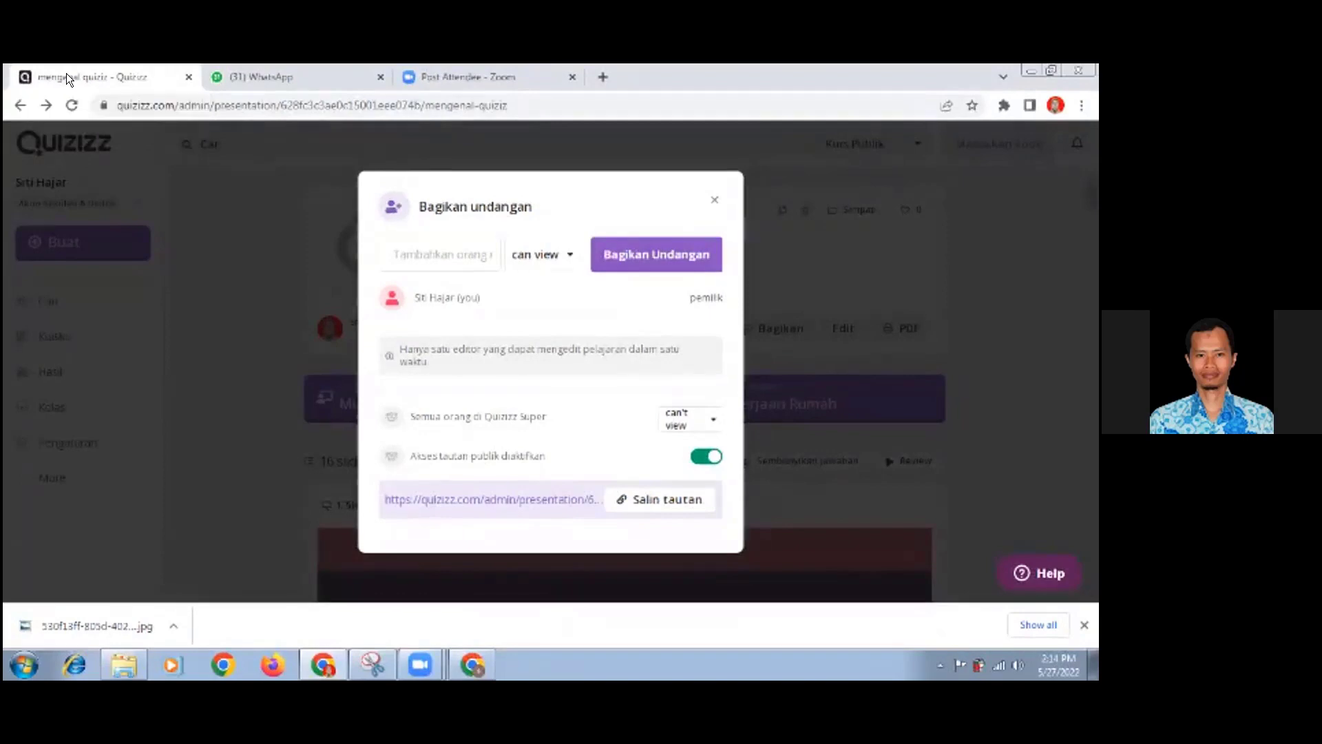
- Close the invitation sharing dialog and present the "mengenal quiziz" lesson as a live instructor-led session
{"action": "left_click", "coordinate": [714, 198]}
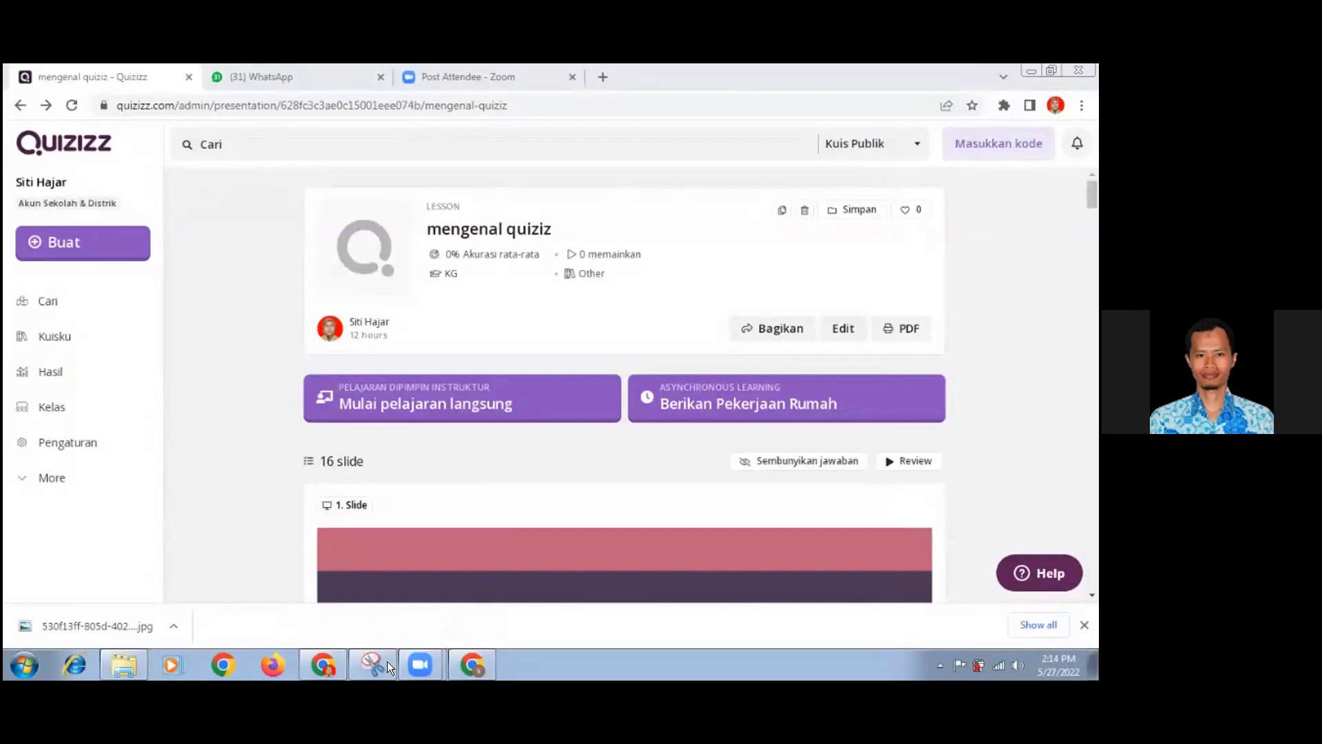
{"action": "mouse_move", "coordinate": [414, 658]}
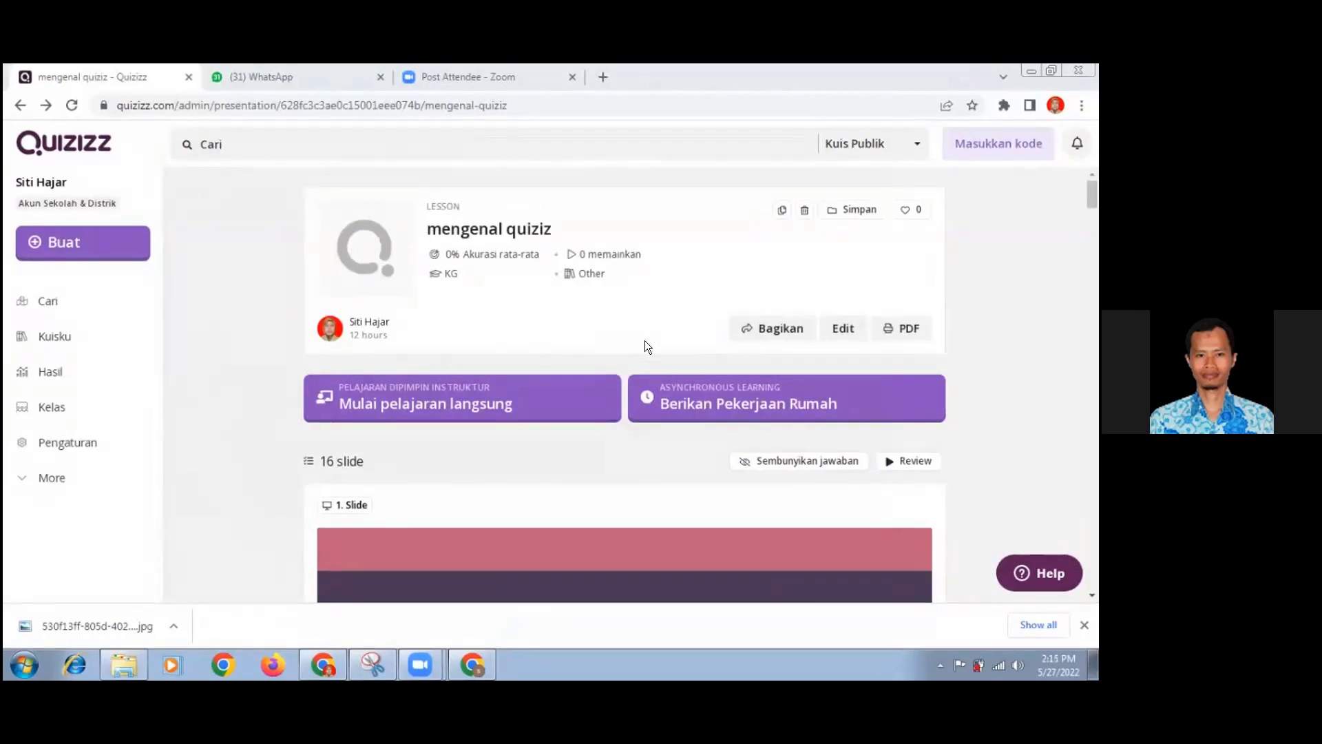
{"action": "left_click", "coordinate": [438, 406]}
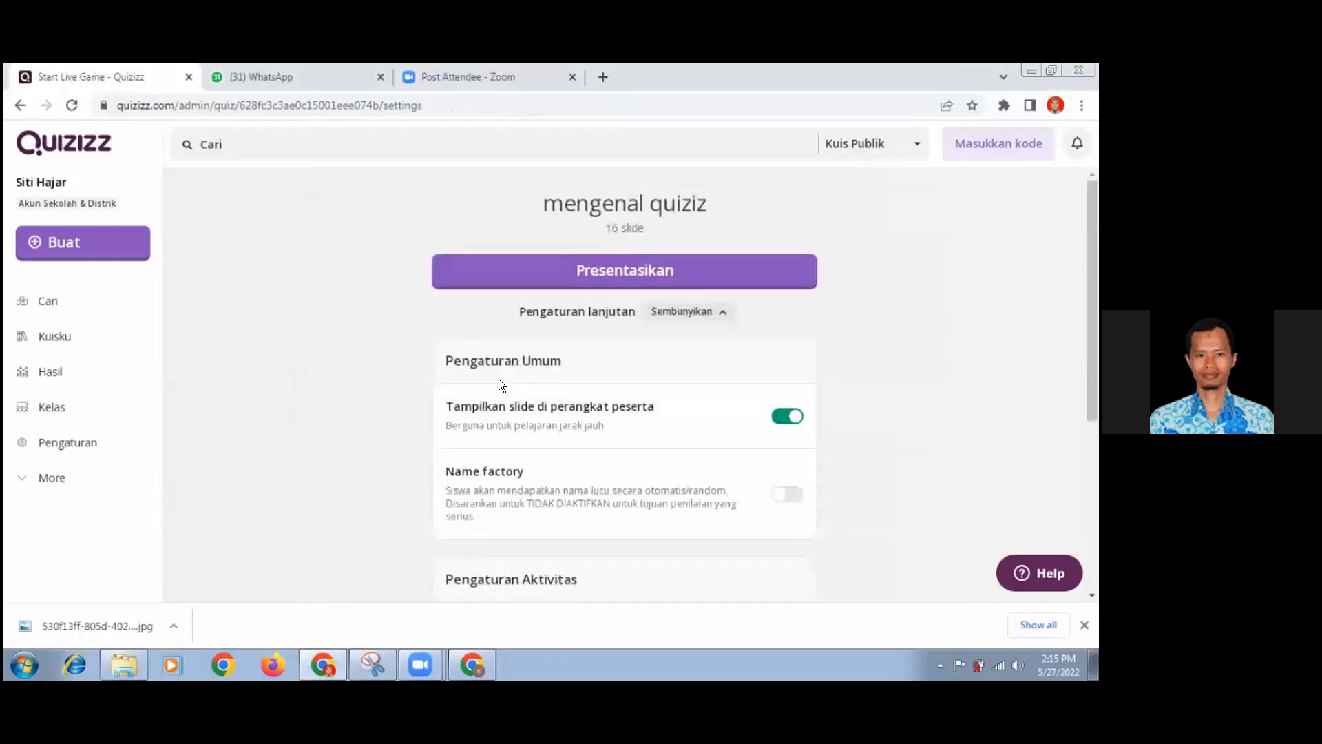
{"action": "left_click", "coordinate": [620, 270]}
{"action": "left_click", "coordinate": [621, 270]}
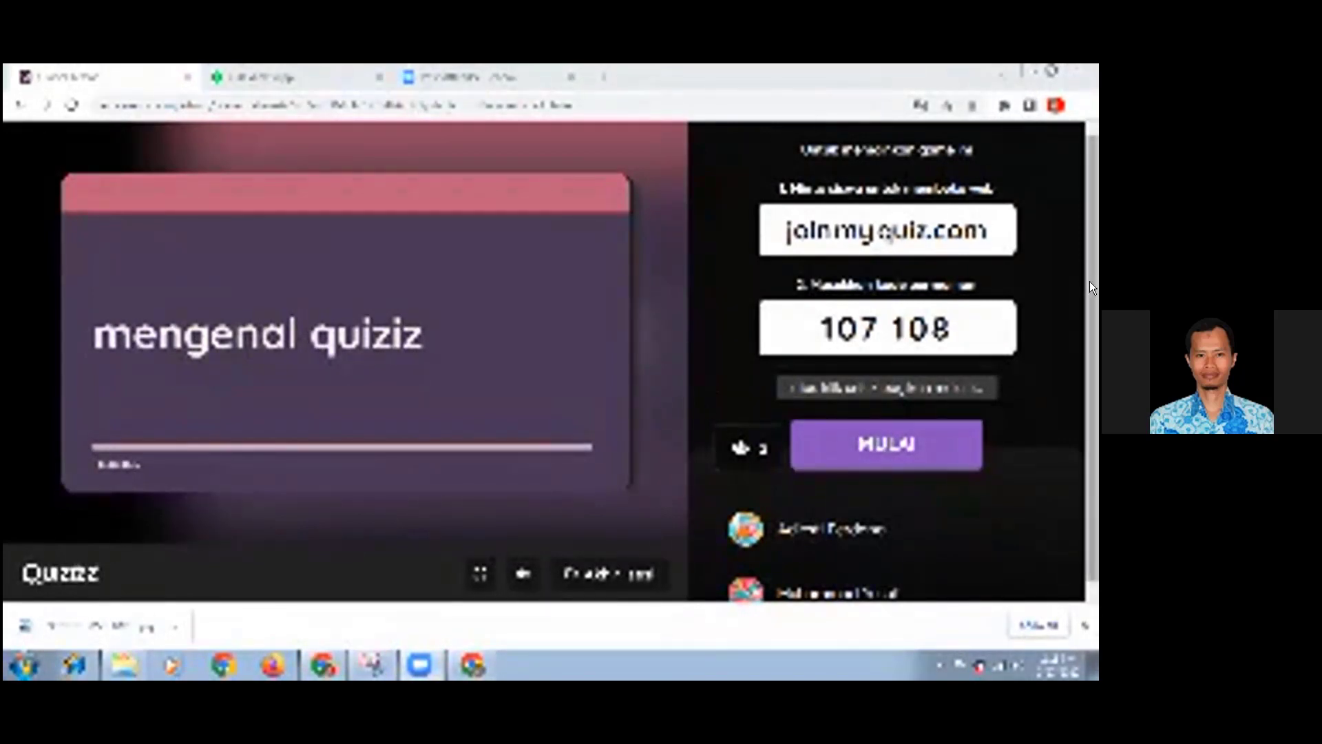
- Check the list of joined participants and copy the live session's join link from the sharing options
{"action": "scroll", "coordinate": [1092, 331], "scroll_direction": "down", "scroll_amount": 1}
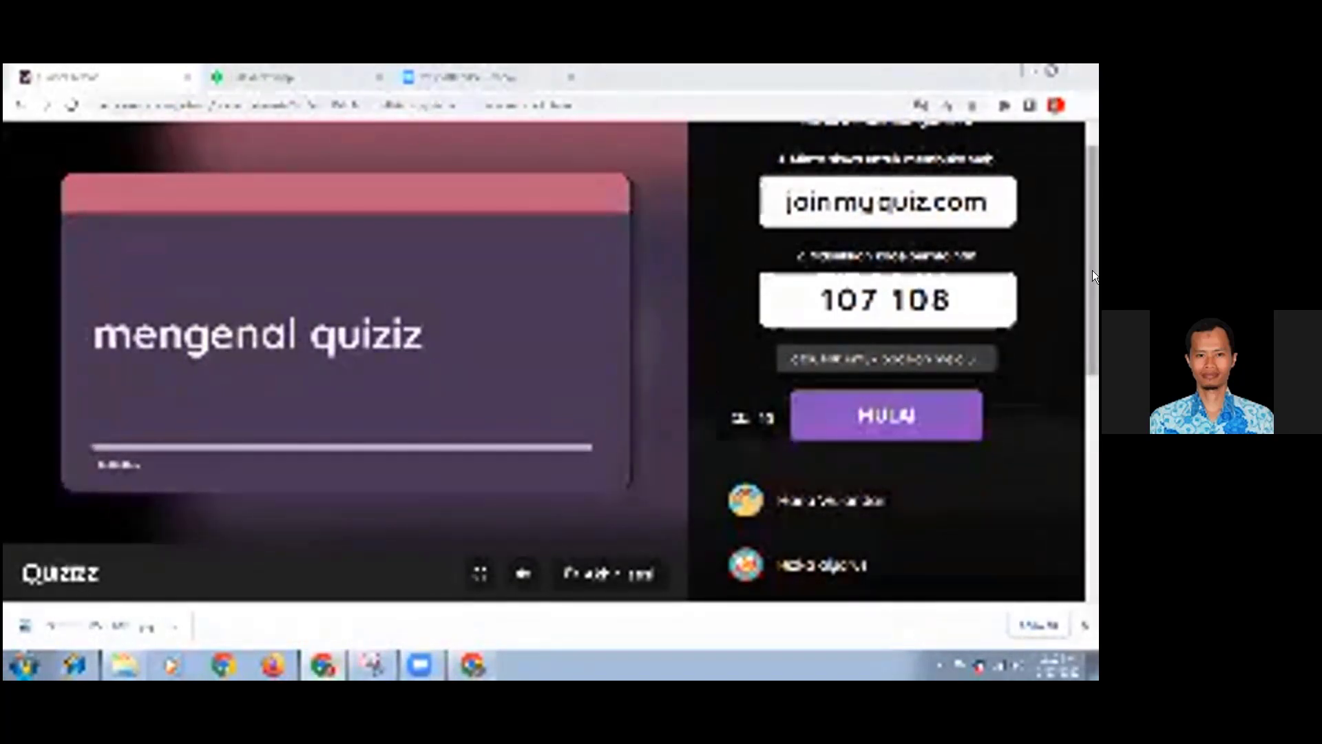
{"action": "scroll", "coordinate": [1091, 274], "scroll_direction": "up", "scroll_amount": 1}
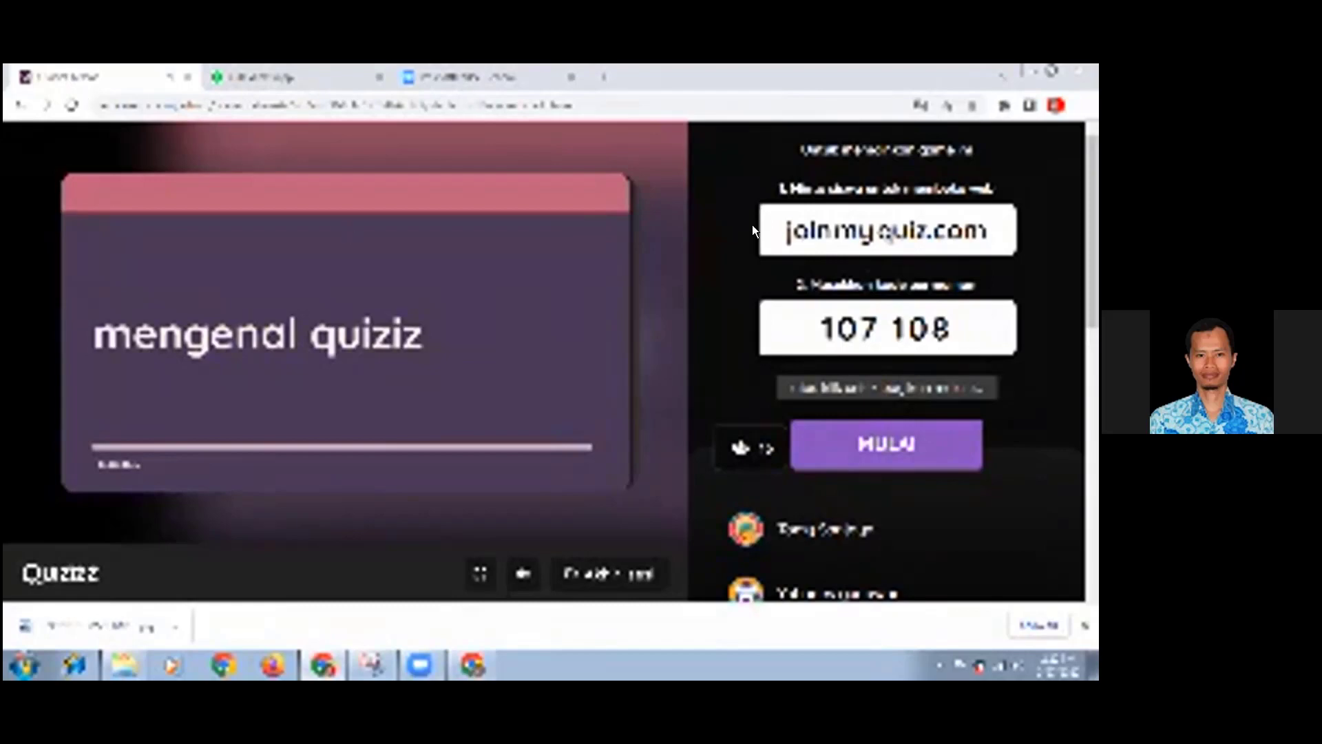
{"action": "left_click", "coordinate": [848, 387]}
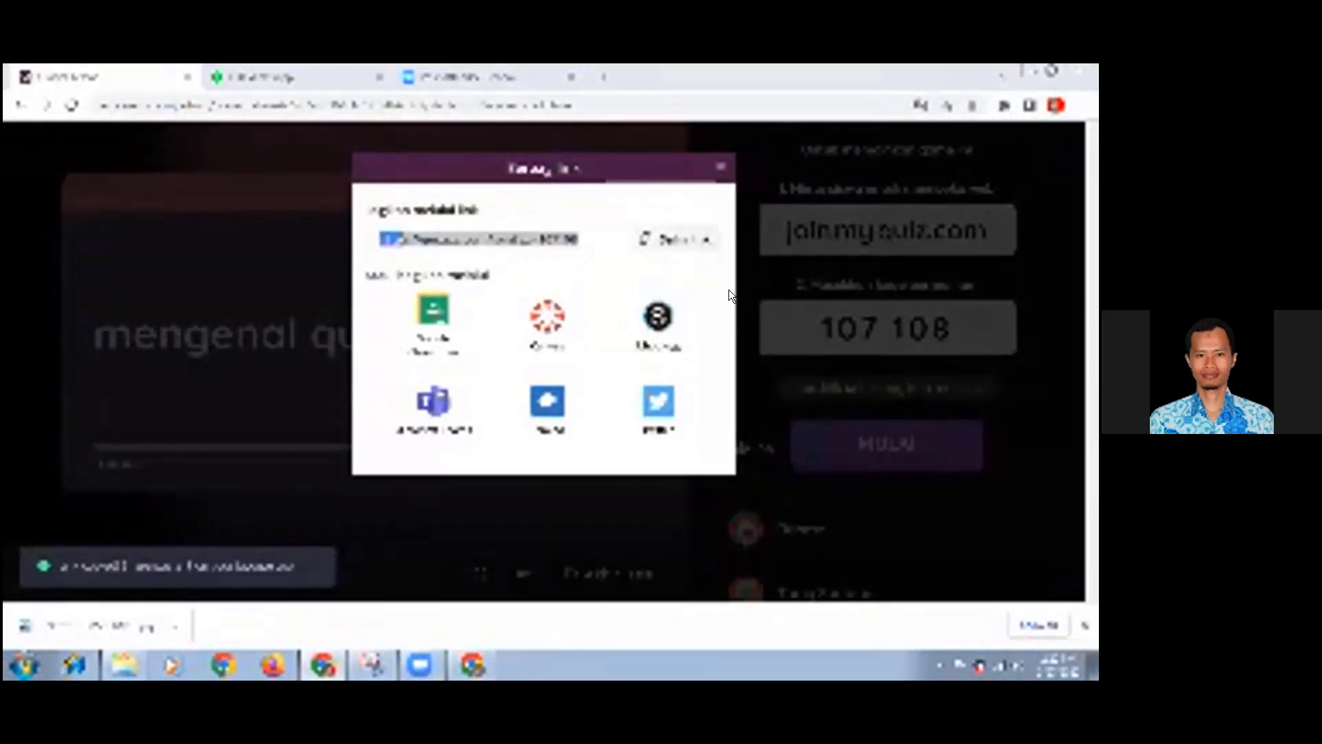
{"action": "left_click", "coordinate": [655, 247]}
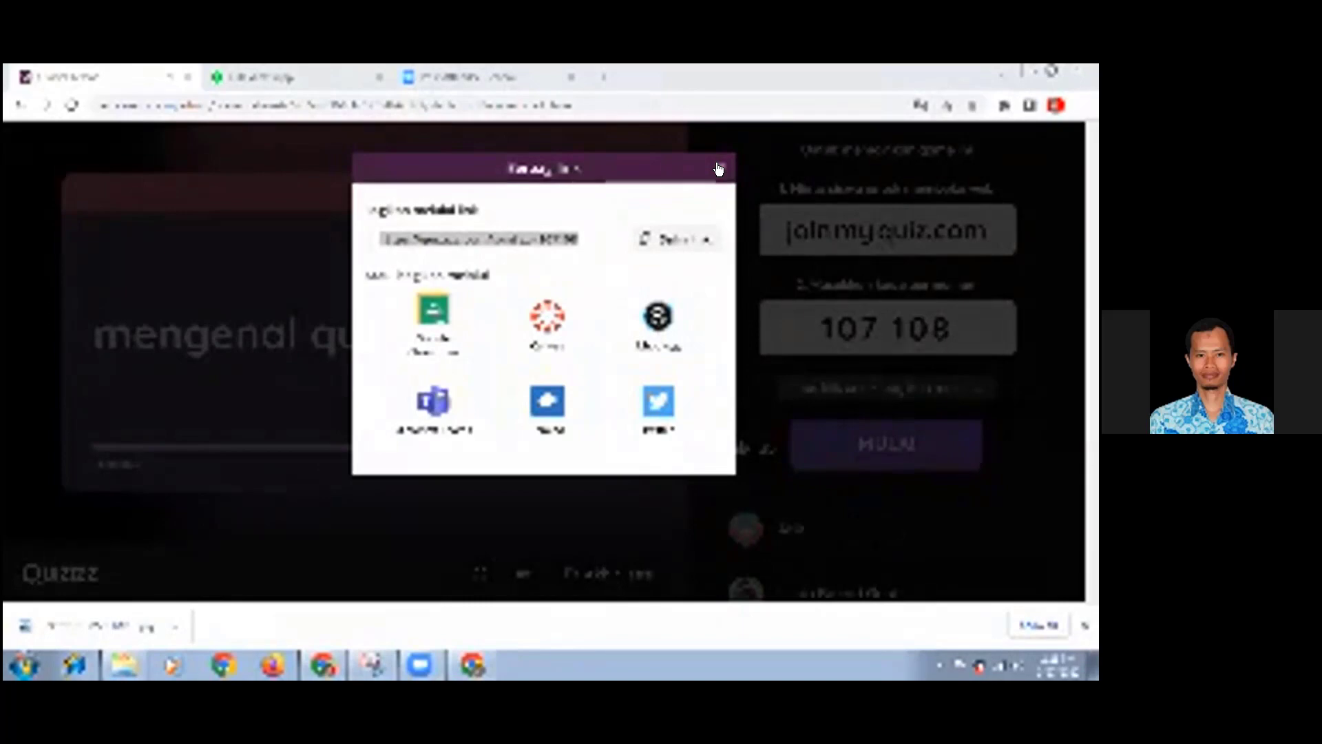
{"action": "left_click", "coordinate": [717, 165]}
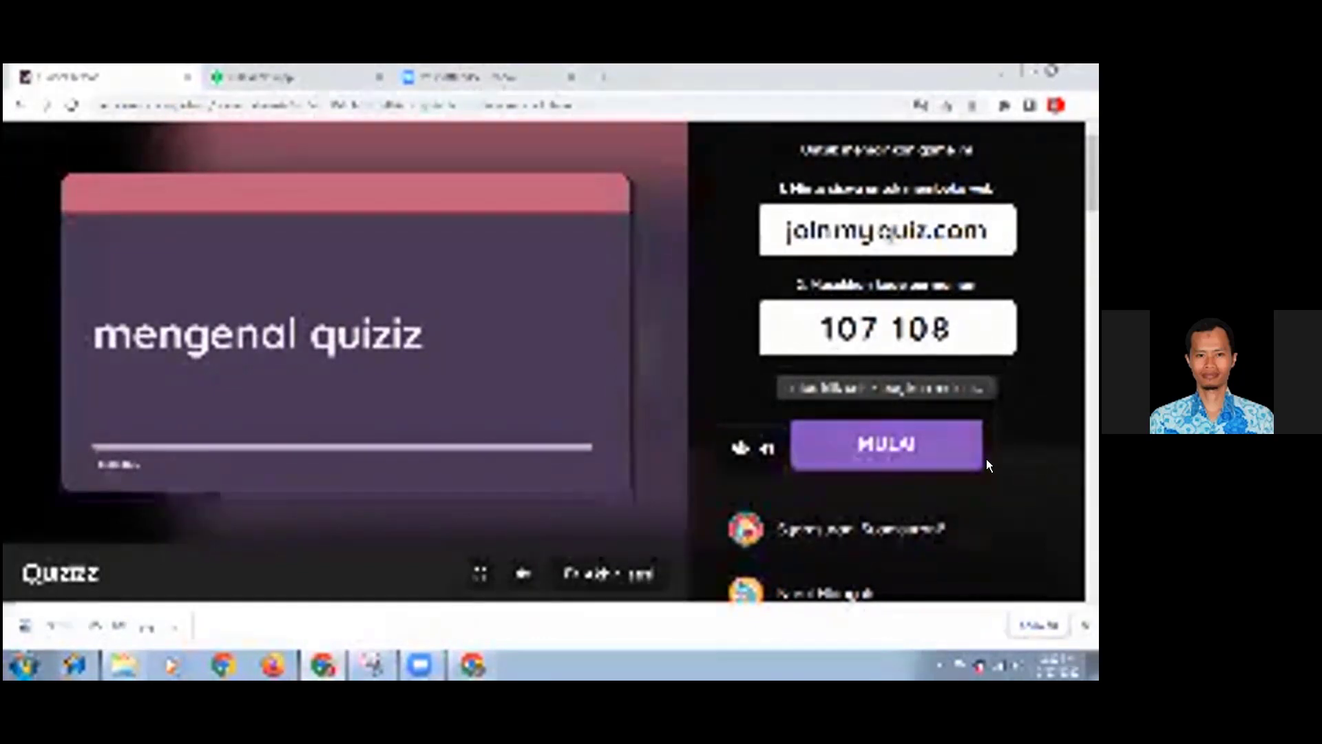
- Start the live lesson and advance through the school-origin question to the poll "sudah sejauh mana anda mengenal quiziz ?"
{"action": "left_click", "coordinate": [899, 466]}
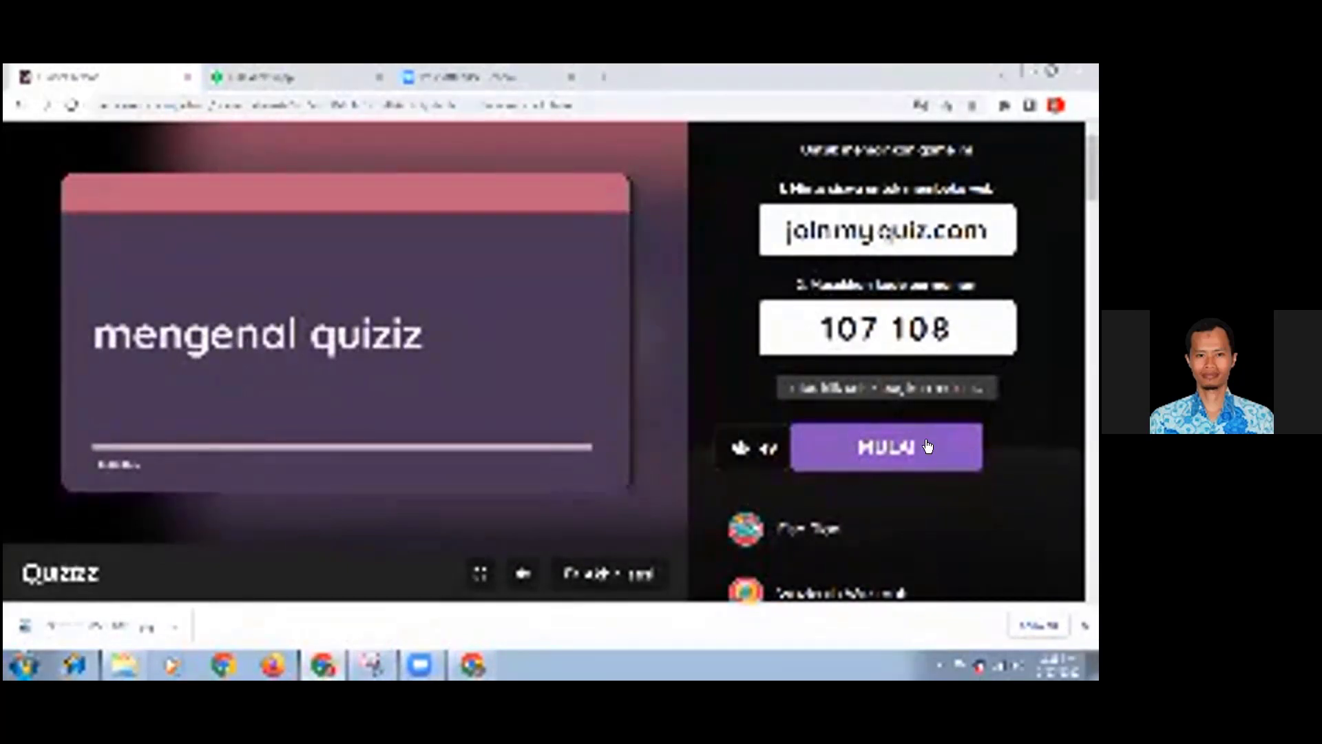
{"action": "left_click", "coordinate": [883, 447]}
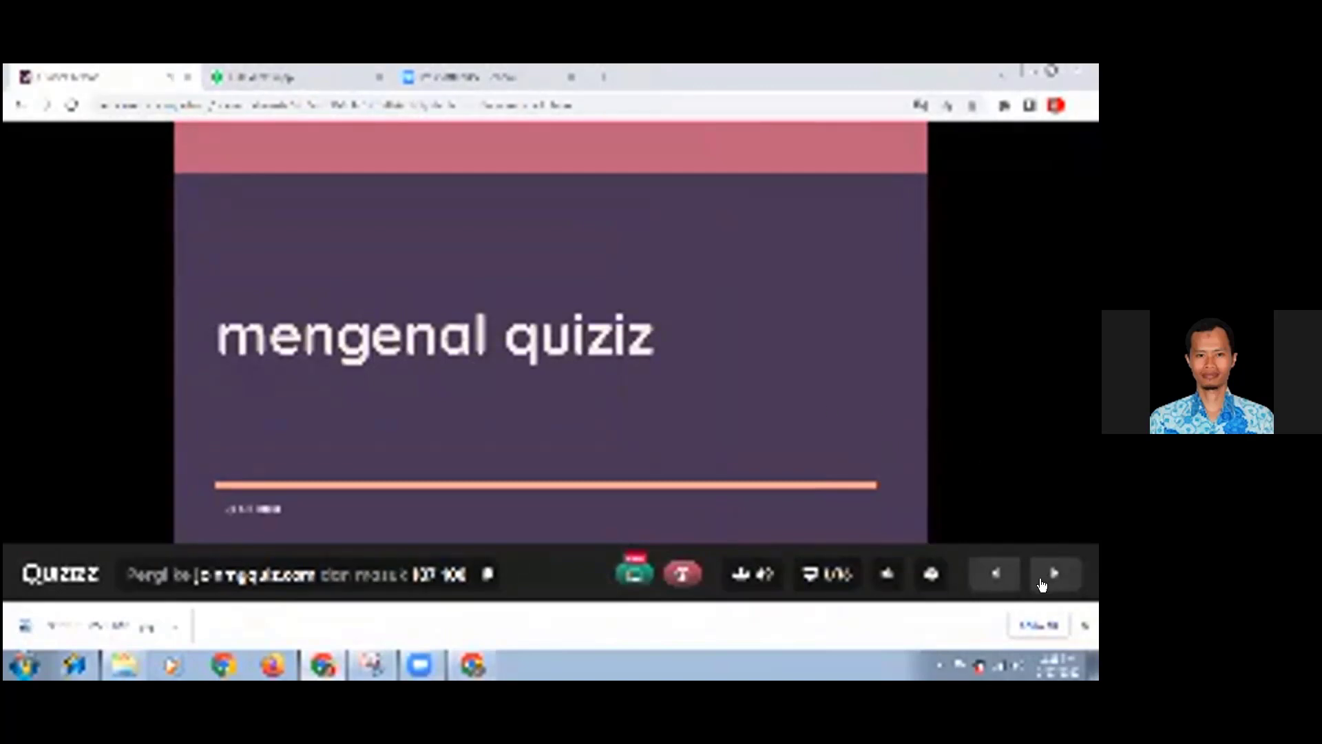
{"action": "mouse_move", "coordinate": [1049, 576]}
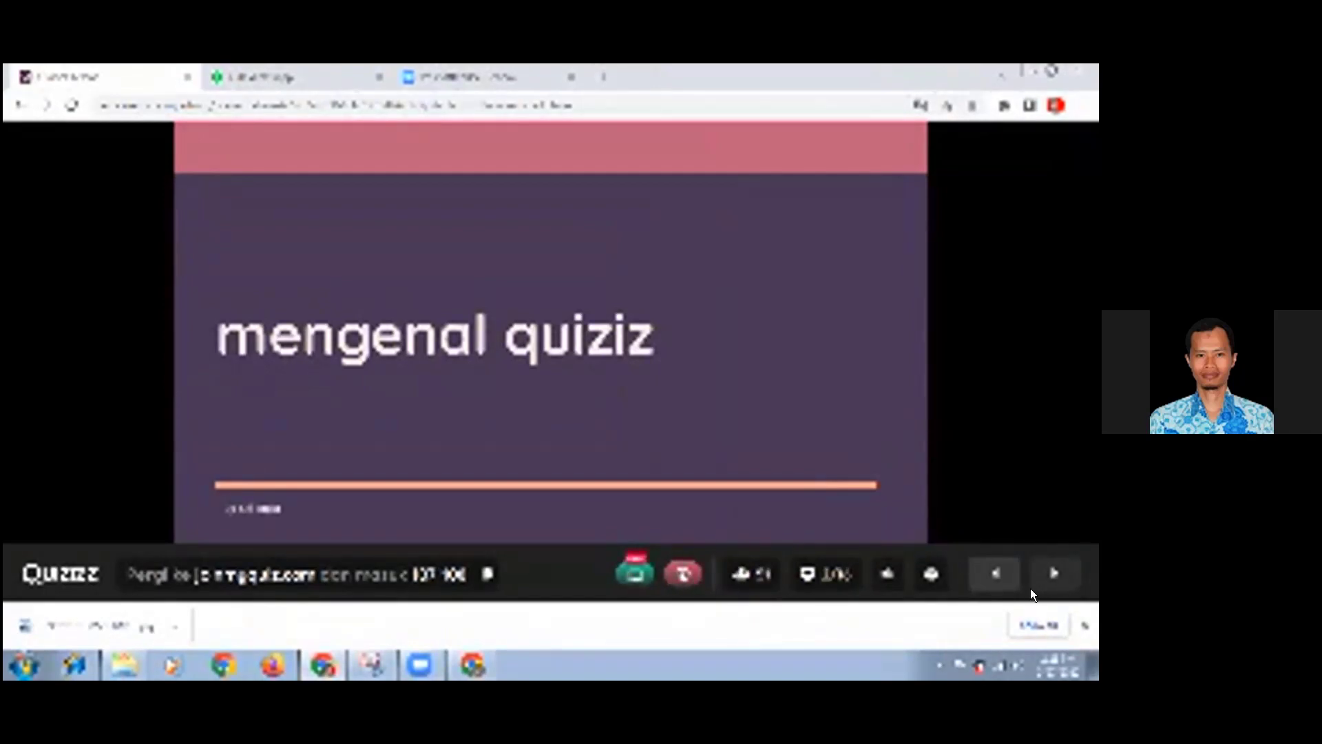
{"action": "left_click", "coordinate": [1030, 587]}
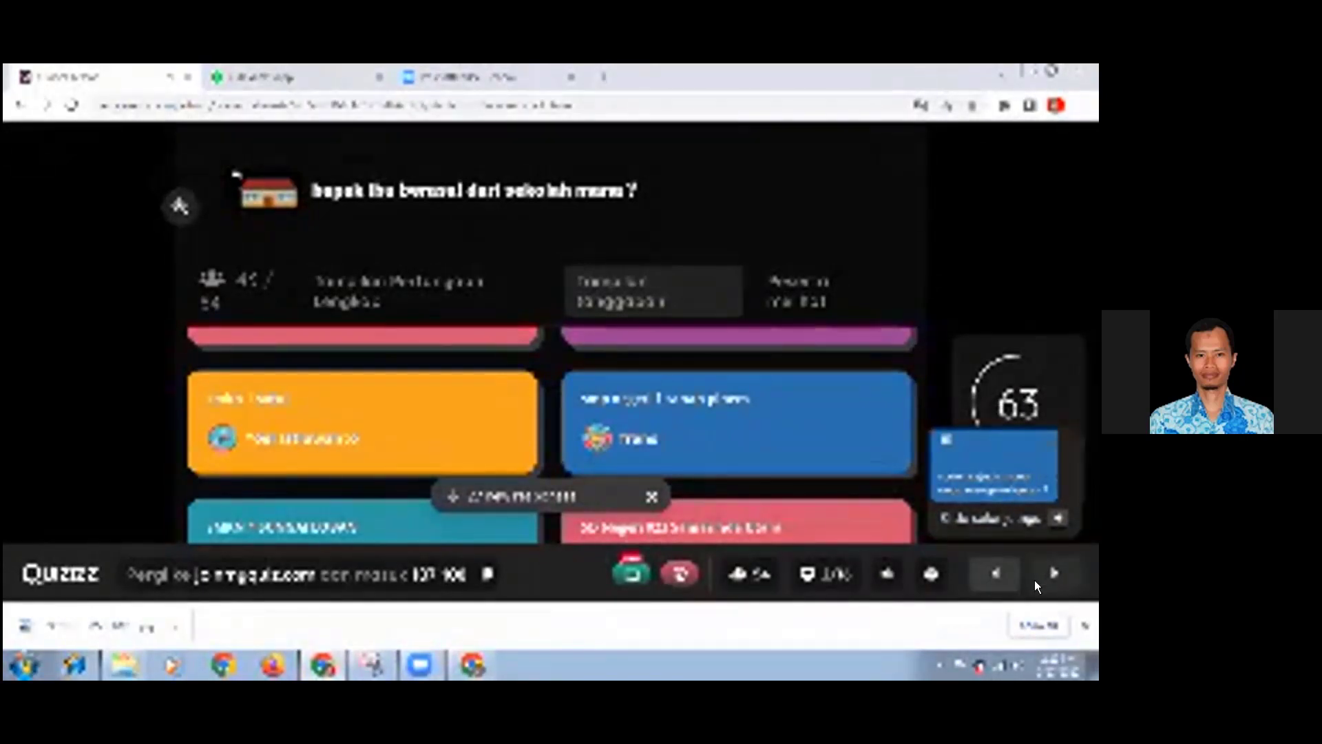
{"action": "left_click", "coordinate": [1034, 579]}
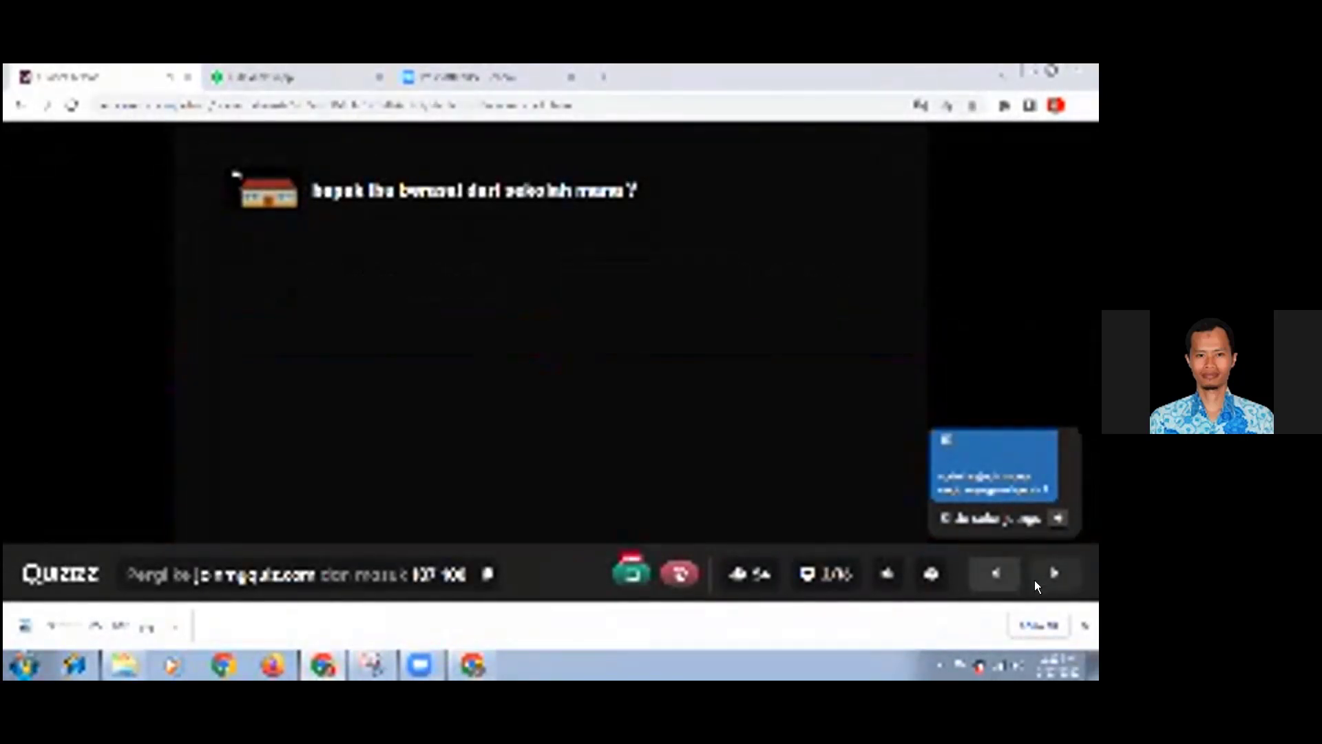
{"action": "left_click", "coordinate": [1038, 575]}
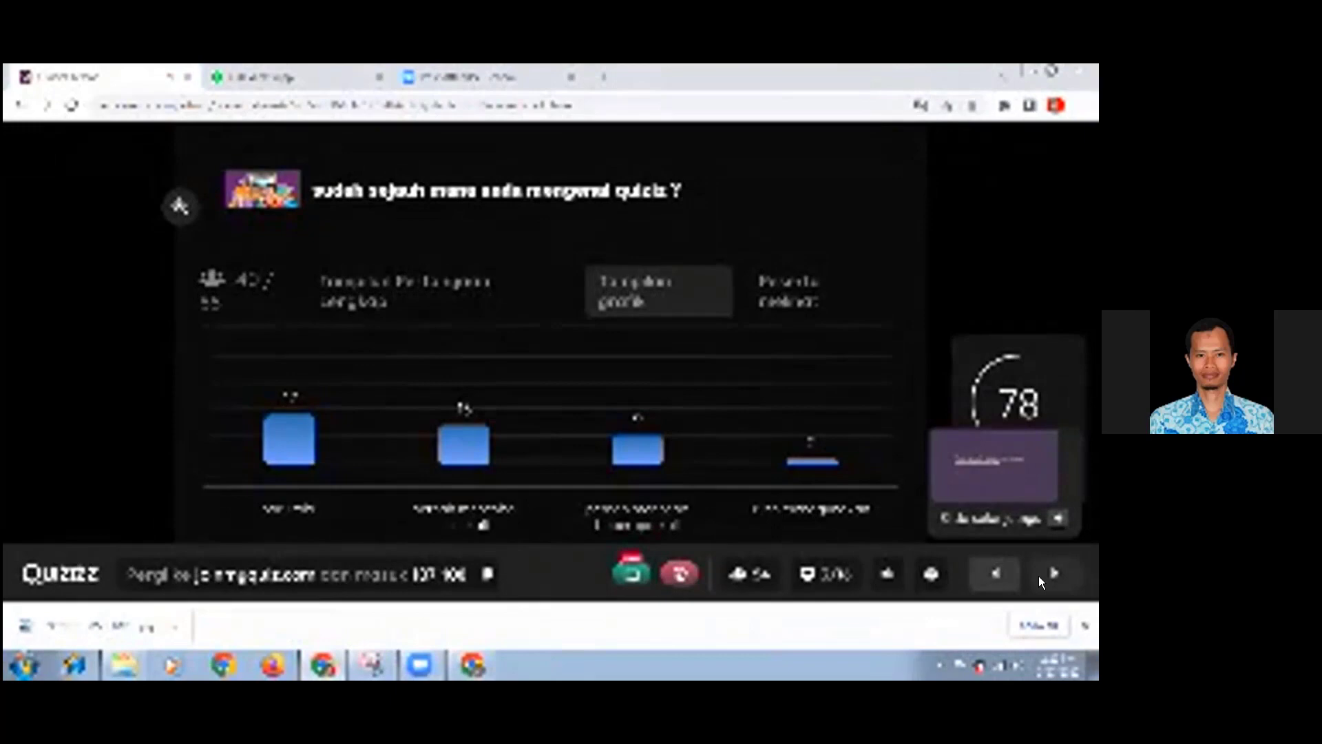
- Advance from the poll past the thank-you slide to slide 5 about teachers' workload
{"action": "mouse_move", "coordinate": [1058, 447]}
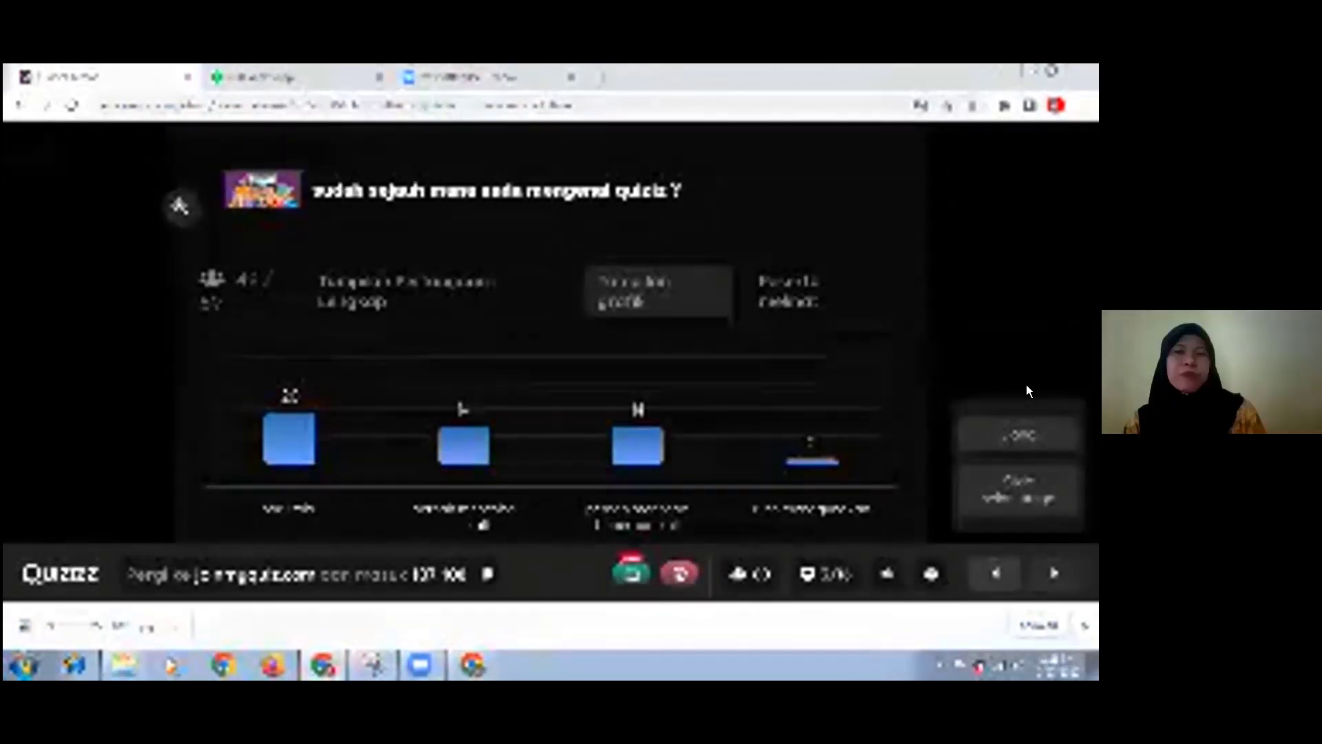
{"action": "left_click", "coordinate": [1053, 572]}
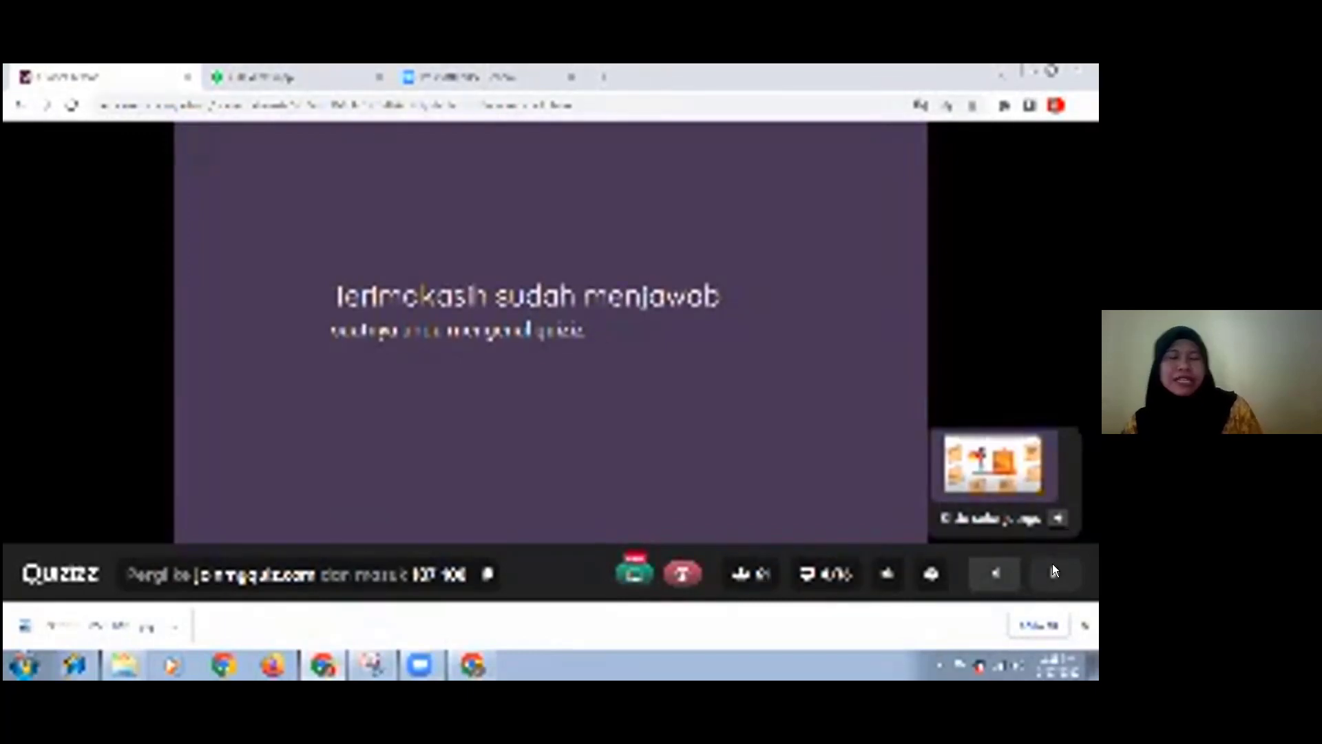
{"action": "left_click", "coordinate": [1053, 572]}
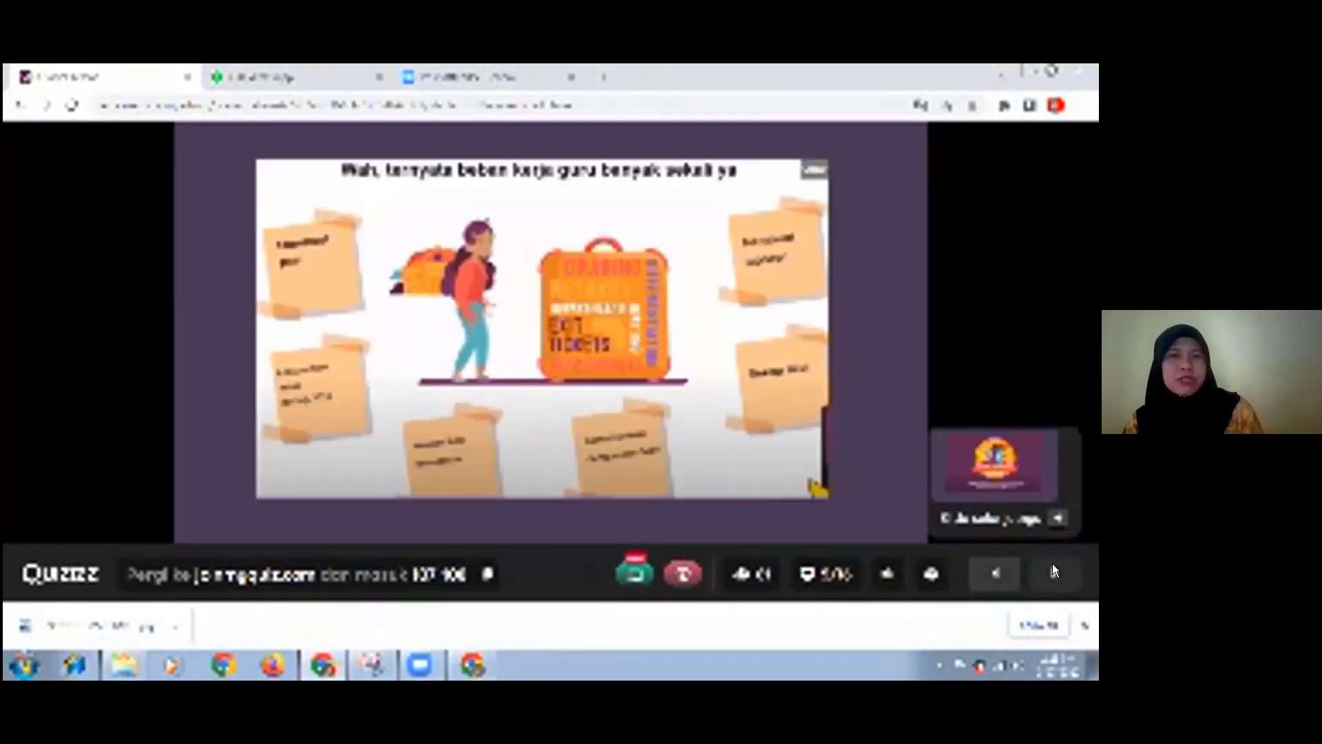
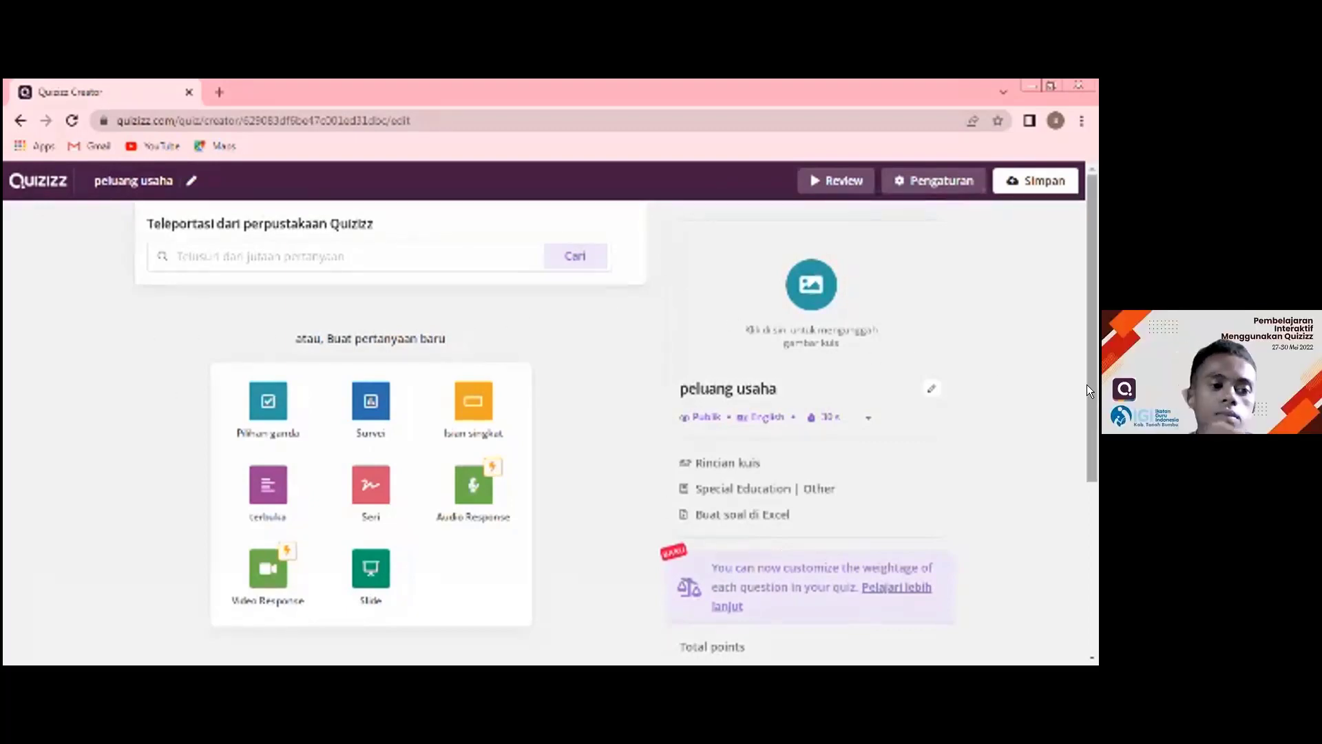
- Search the Quizizz question library for "peluang usaha"
{"action": "scroll", "coordinate": [1092, 453], "scroll_direction": "down", "scroll_amount": 1}
{"action": "left_click_drag", "start_coordinate": [1092, 453], "coordinate": [1092, 640]}
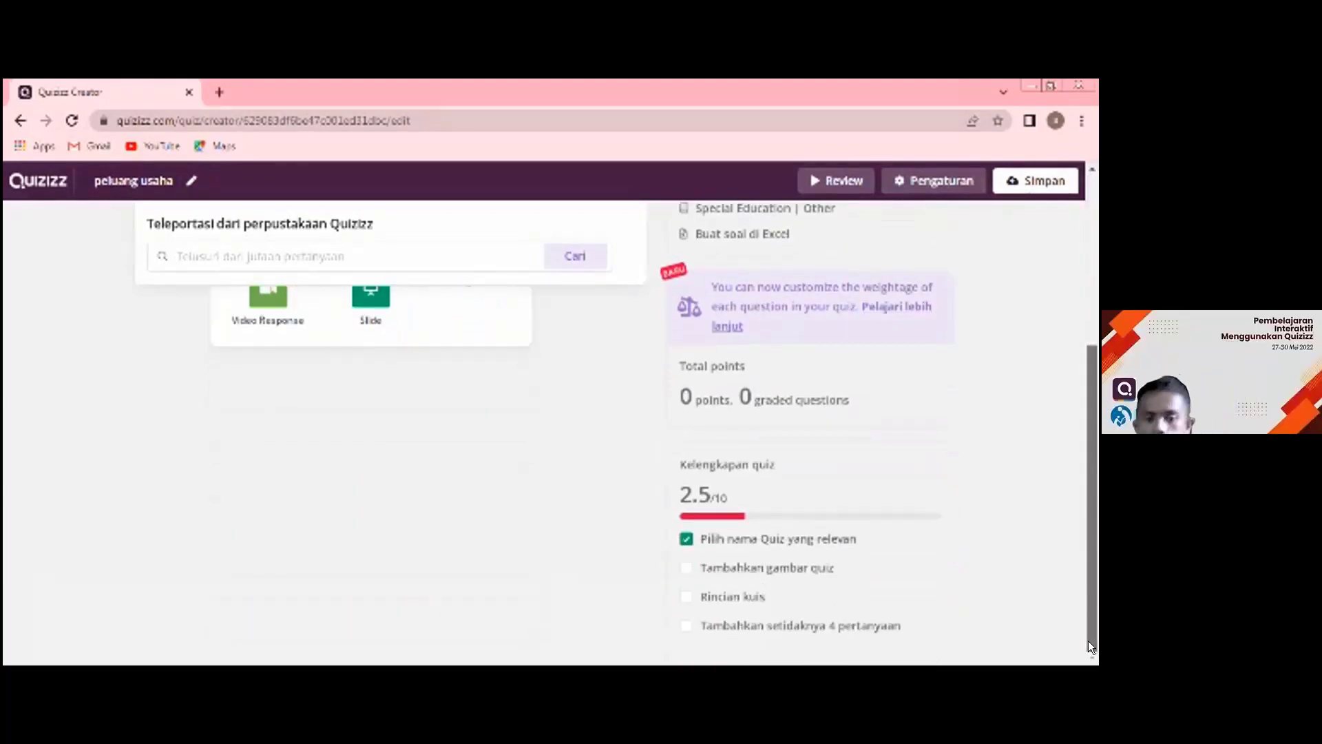
{"action": "scroll", "coordinate": [1069, 399], "scroll_direction": "up", "scroll_amount": 3}
{"action": "scroll", "coordinate": [1061, 378], "scroll_direction": "up", "scroll_amount": 5}
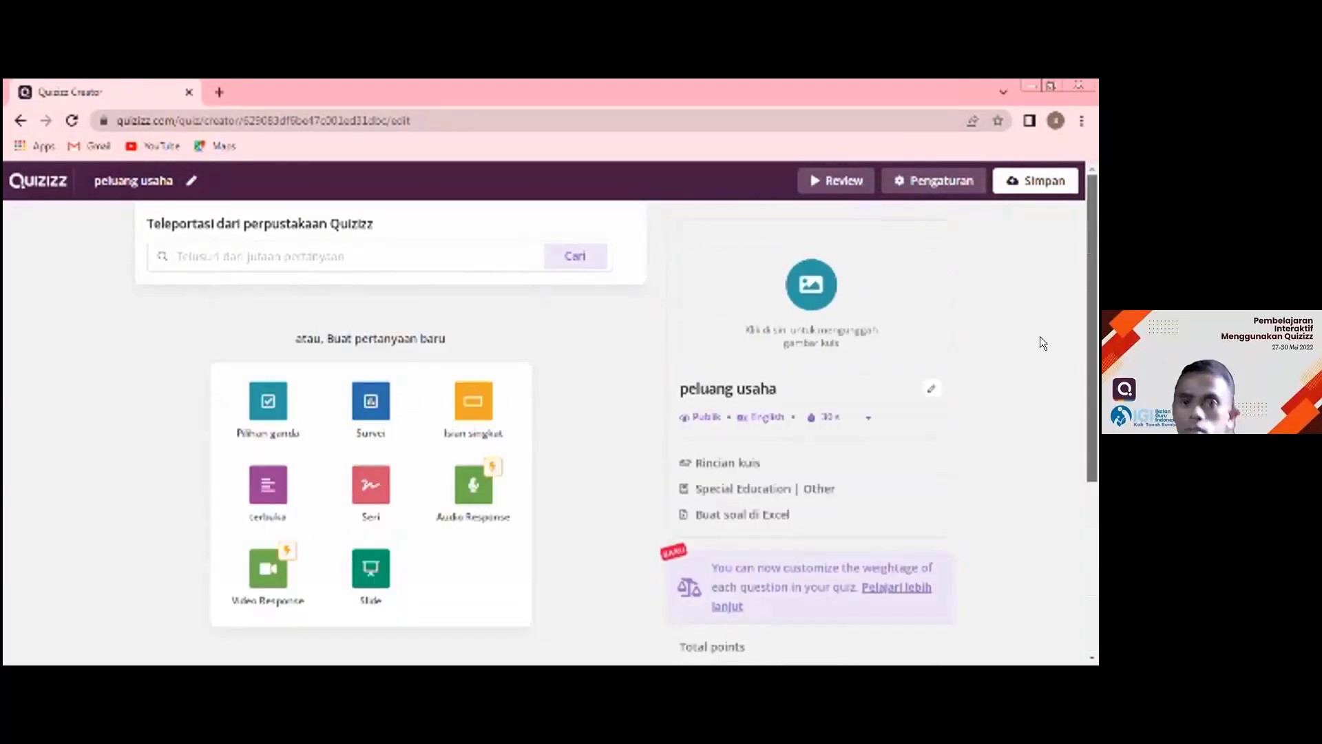
{"action": "left_click", "coordinate": [182, 246]}
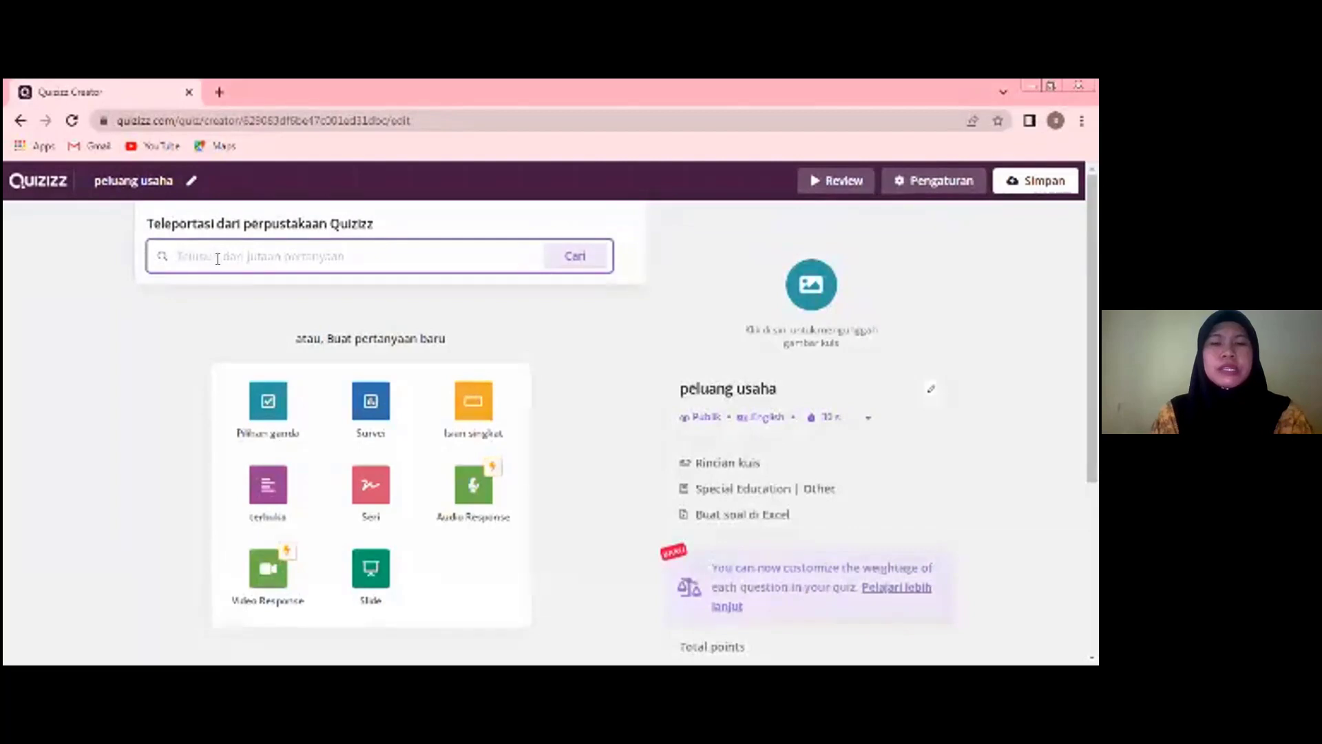
{"action": "type", "text": "peluang"}
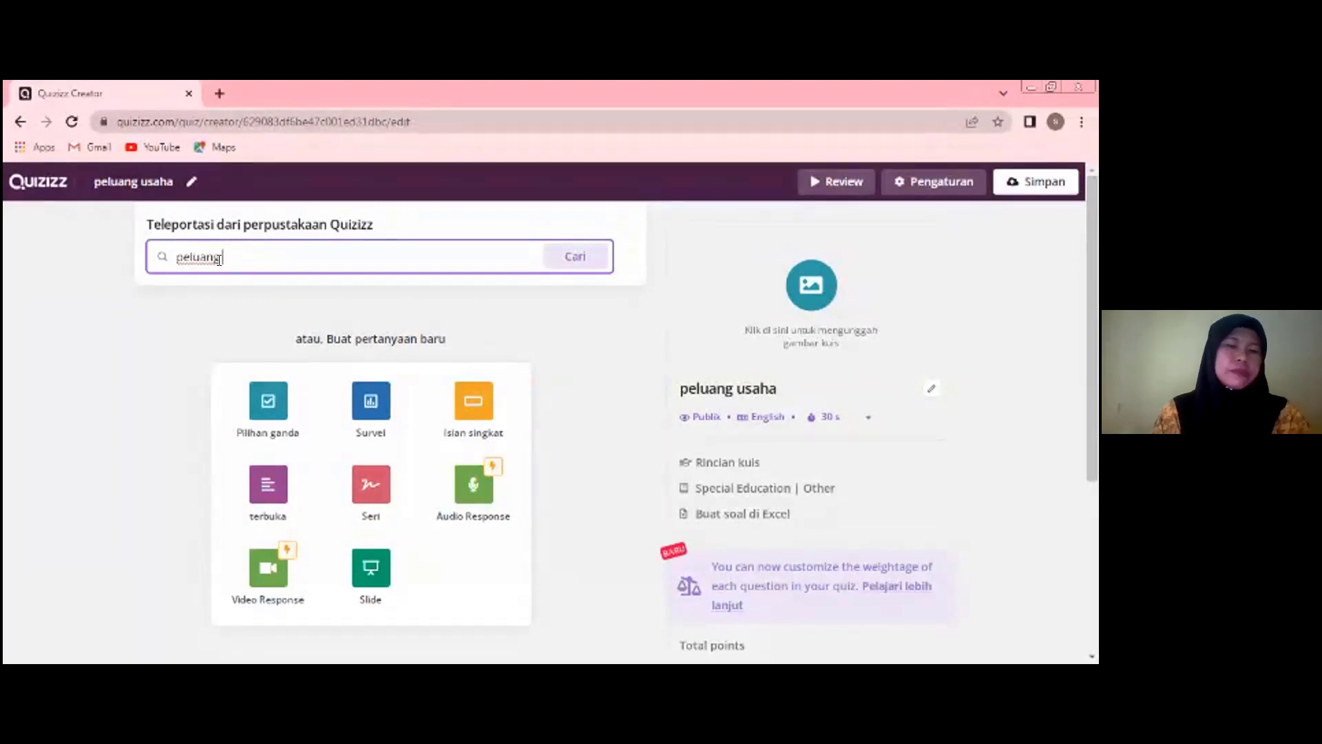
{"action": "type", "text": " usaha"}
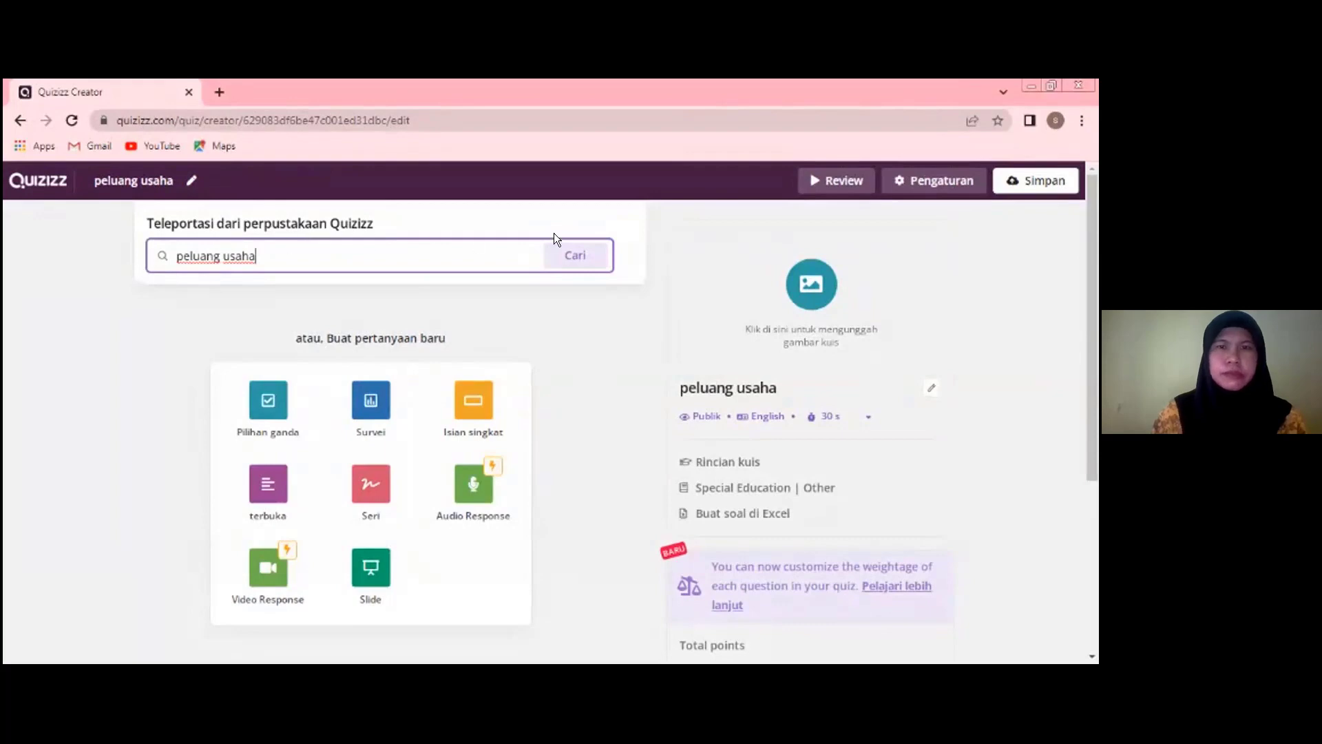
{"action": "left_click", "coordinate": [560, 256]}
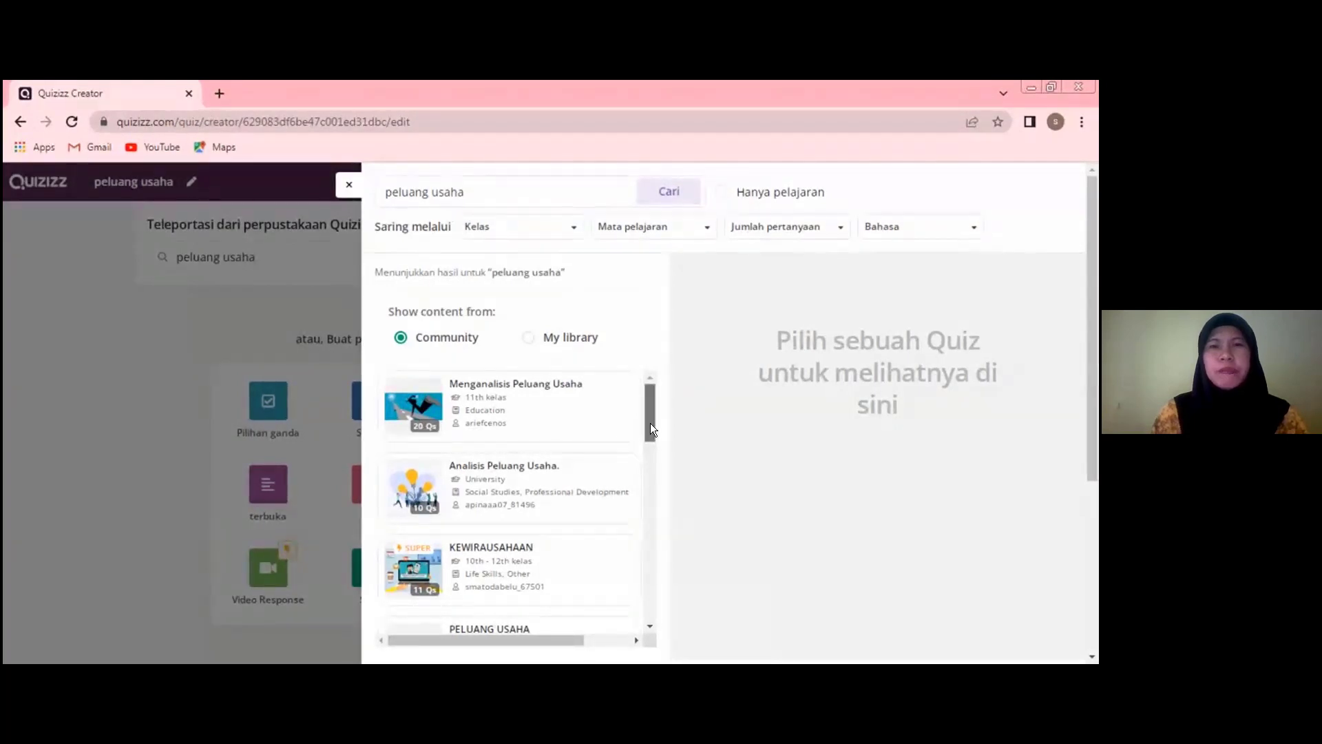
- Look through the community quizzes in the "peluang usaha" search results for a suitable one
{"action": "scroll", "coordinate": [653, 431], "scroll_direction": "down", "scroll_amount": 1}
{"action": "scroll", "coordinate": [657, 448], "scroll_direction": "down", "scroll_amount": 3}
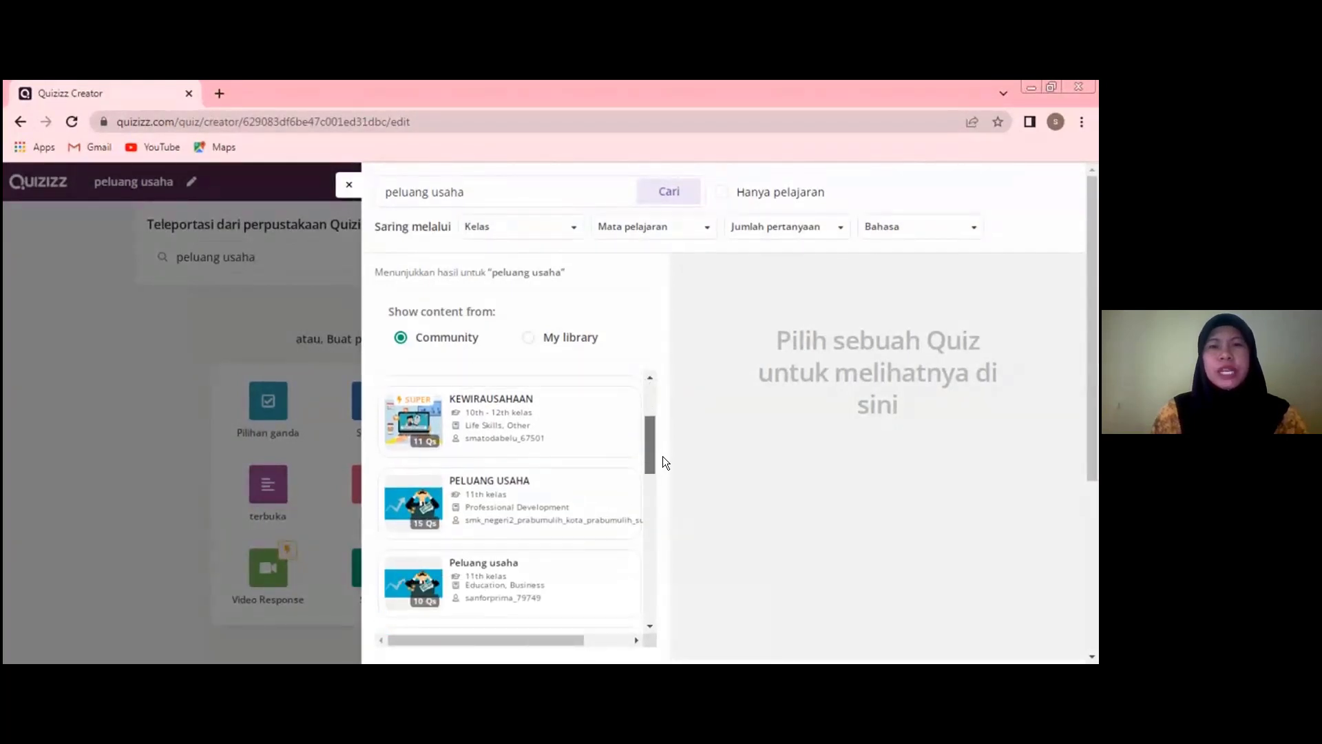
{"action": "scroll", "coordinate": [668, 471], "scroll_direction": "down", "scroll_amount": 2}
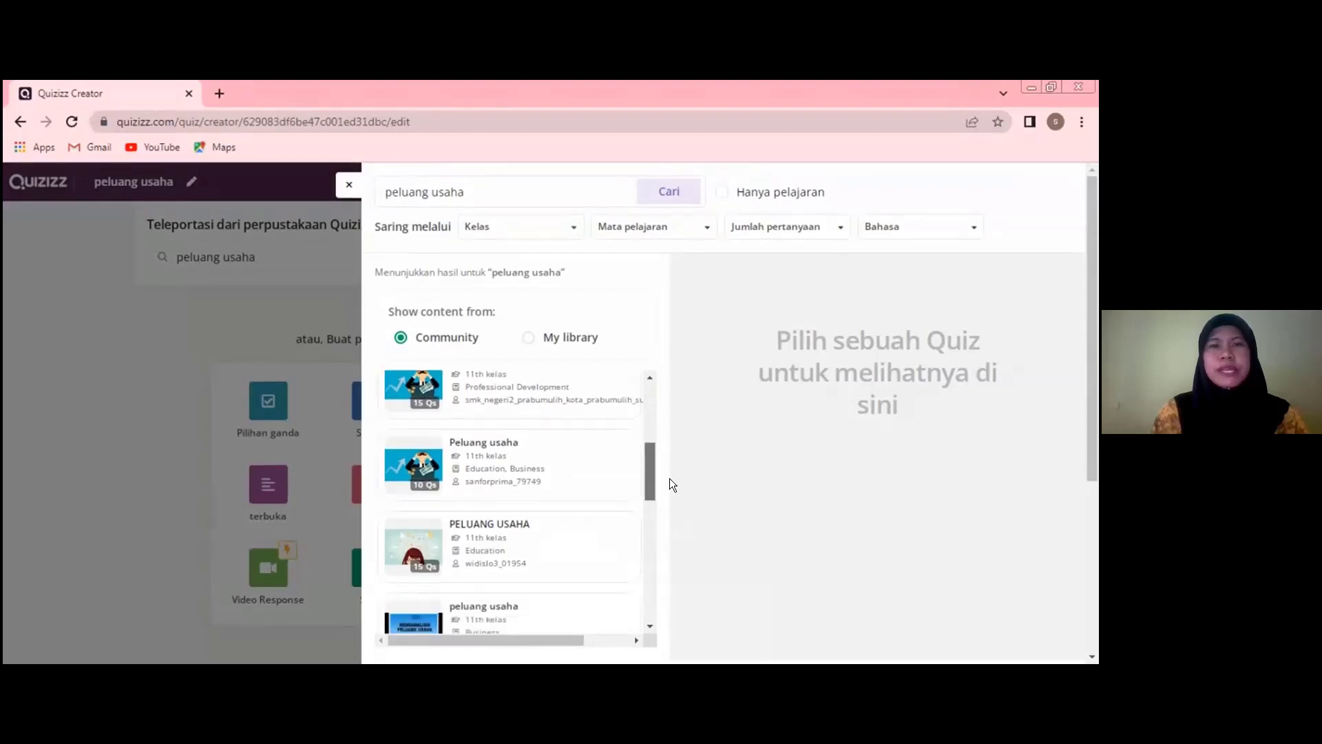
{"action": "scroll", "coordinate": [666, 471], "scroll_direction": "up", "scroll_amount": 5}
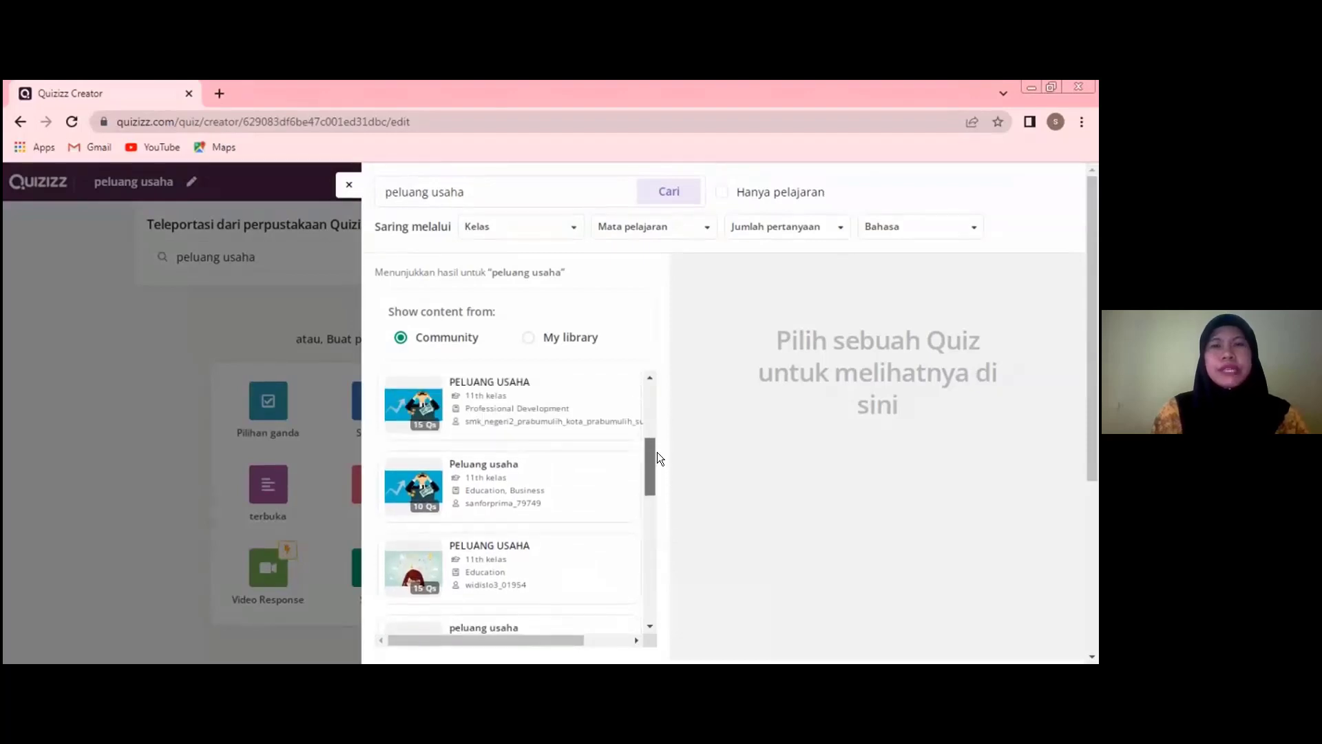
{"action": "scroll", "coordinate": [655, 413], "scroll_direction": "up", "scroll_amount": 1}
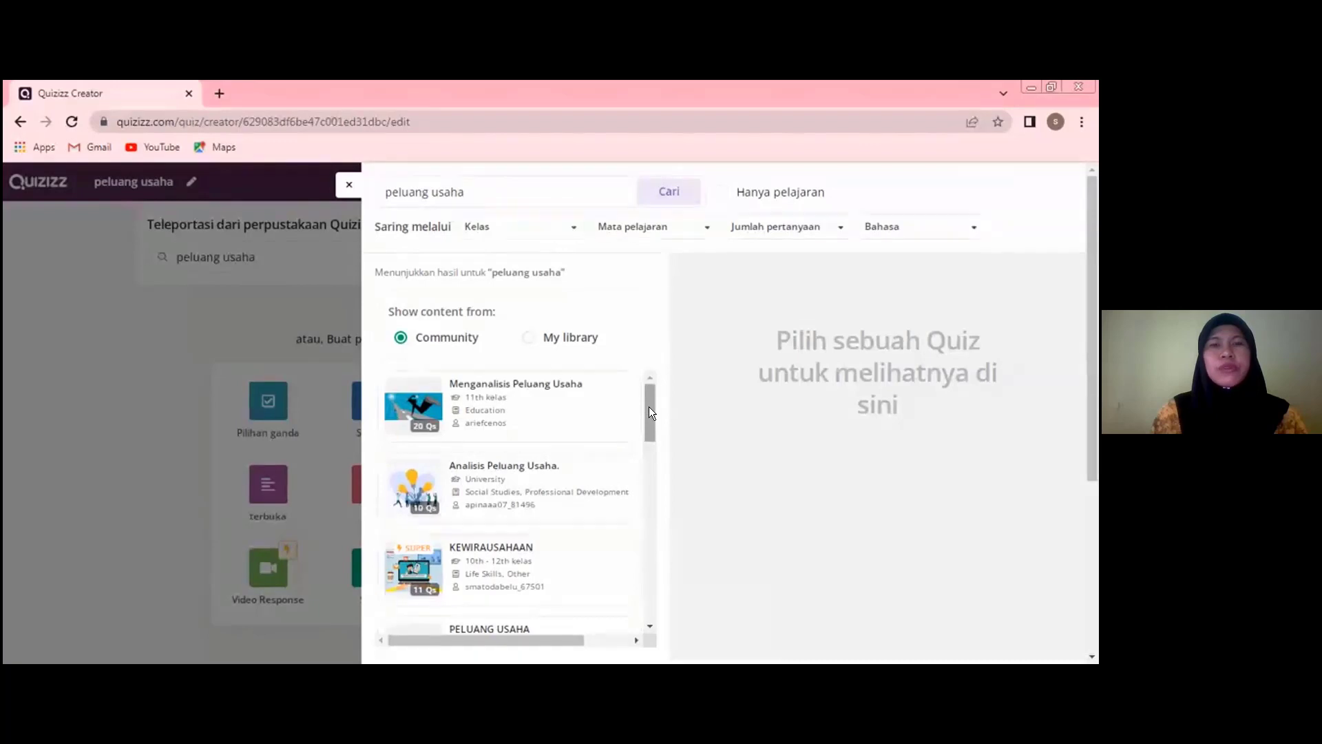
{"action": "scroll", "coordinate": [650, 403], "scroll_direction": "down", "scroll_amount": 1}
{"action": "scroll", "coordinate": [651, 400], "scroll_direction": "up", "scroll_amount": 1}
{"action": "mouse_move", "coordinate": [650, 414]}
{"action": "left_mouse_down"}
{"action": "mouse_move", "coordinate": [658, 483]}
{"action": "mouse_move", "coordinate": [654, 403]}
{"action": "left_mouse_up"}
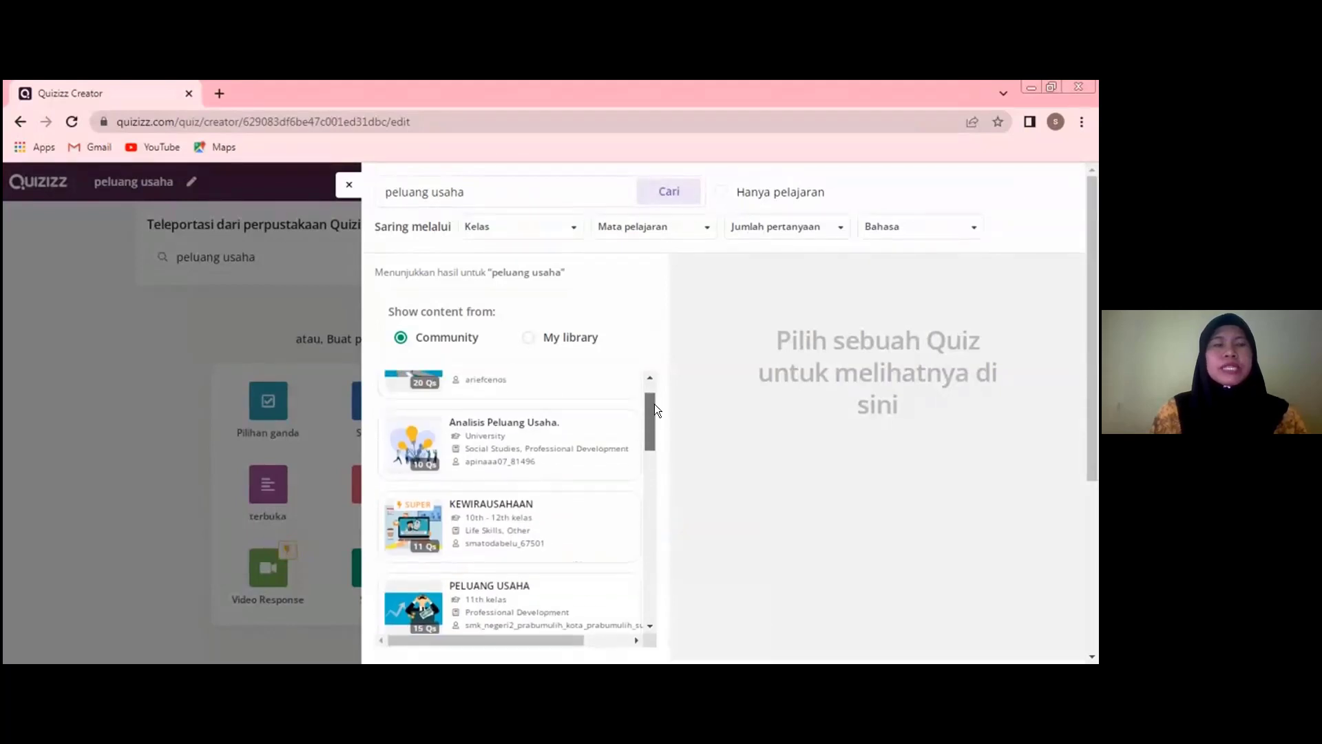
{"action": "scroll", "coordinate": [655, 403], "scroll_direction": "up", "scroll_amount": 1}
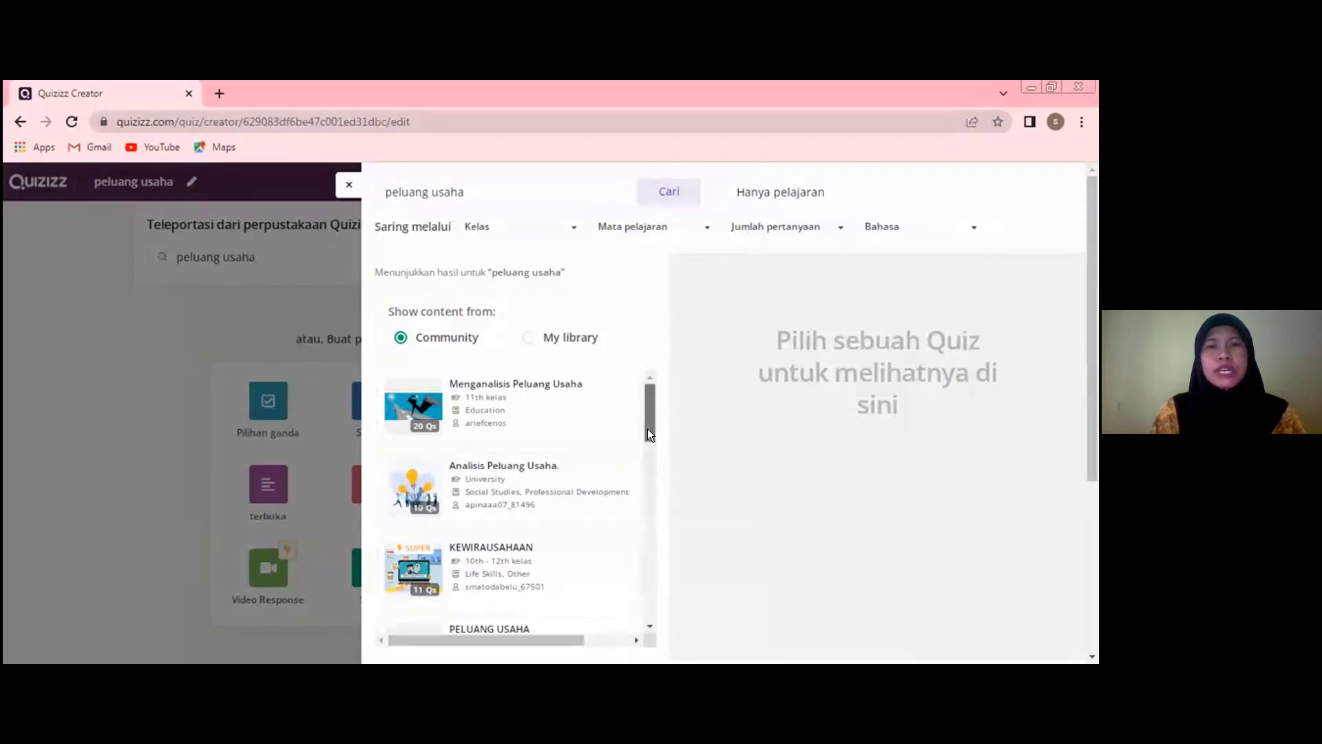
{"action": "scroll", "coordinate": [648, 432], "scroll_direction": "down", "scroll_amount": 2}
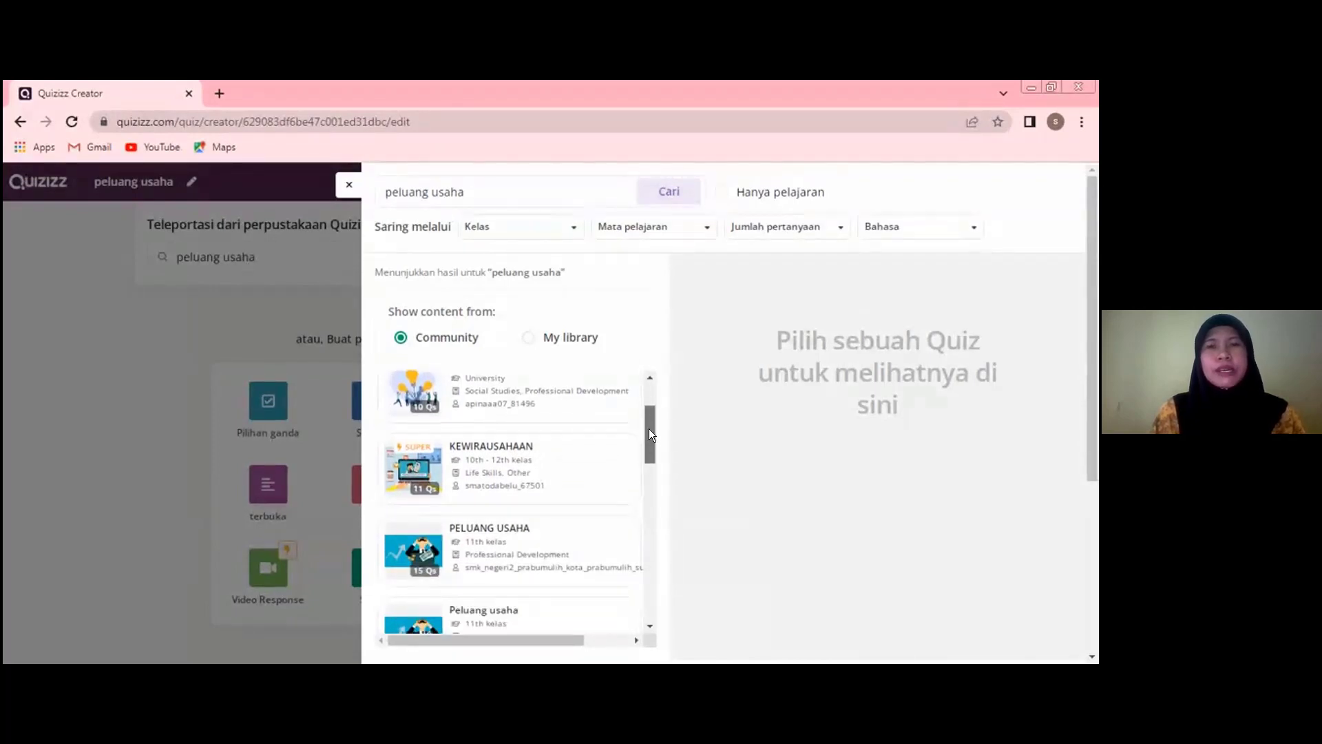
{"action": "scroll", "coordinate": [651, 406], "scroll_direction": "up", "scroll_amount": 2}
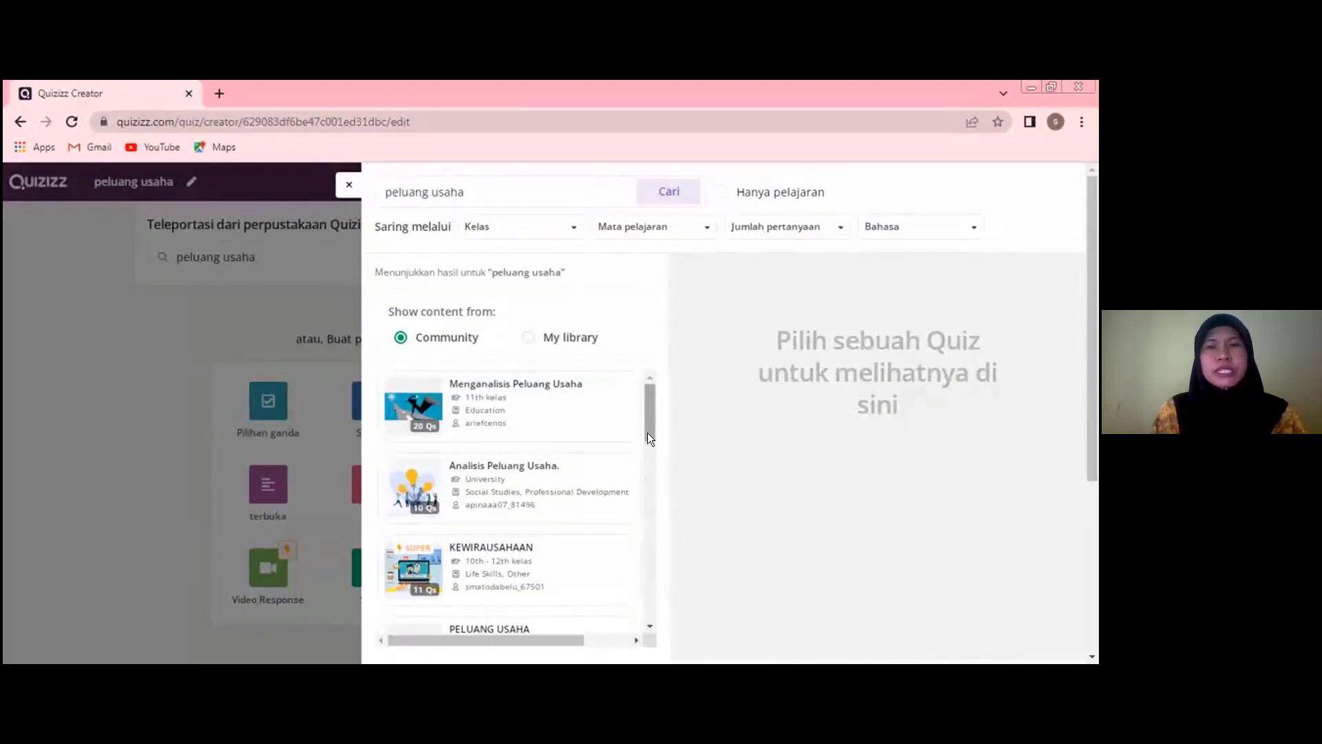
{"action": "scroll", "coordinate": [647, 432], "scroll_direction": "down", "scroll_amount": 2}
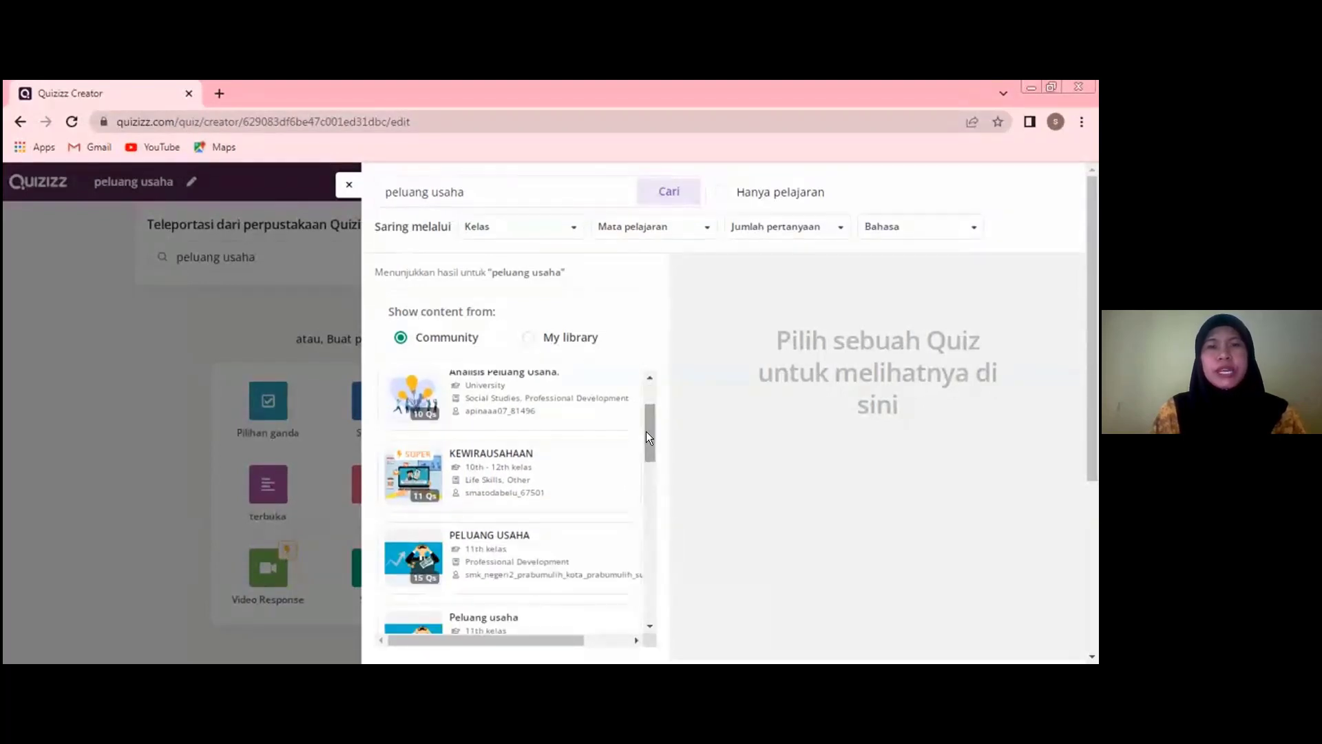
{"action": "left_click_drag", "start_coordinate": [646, 431], "coordinate": [646, 431]}
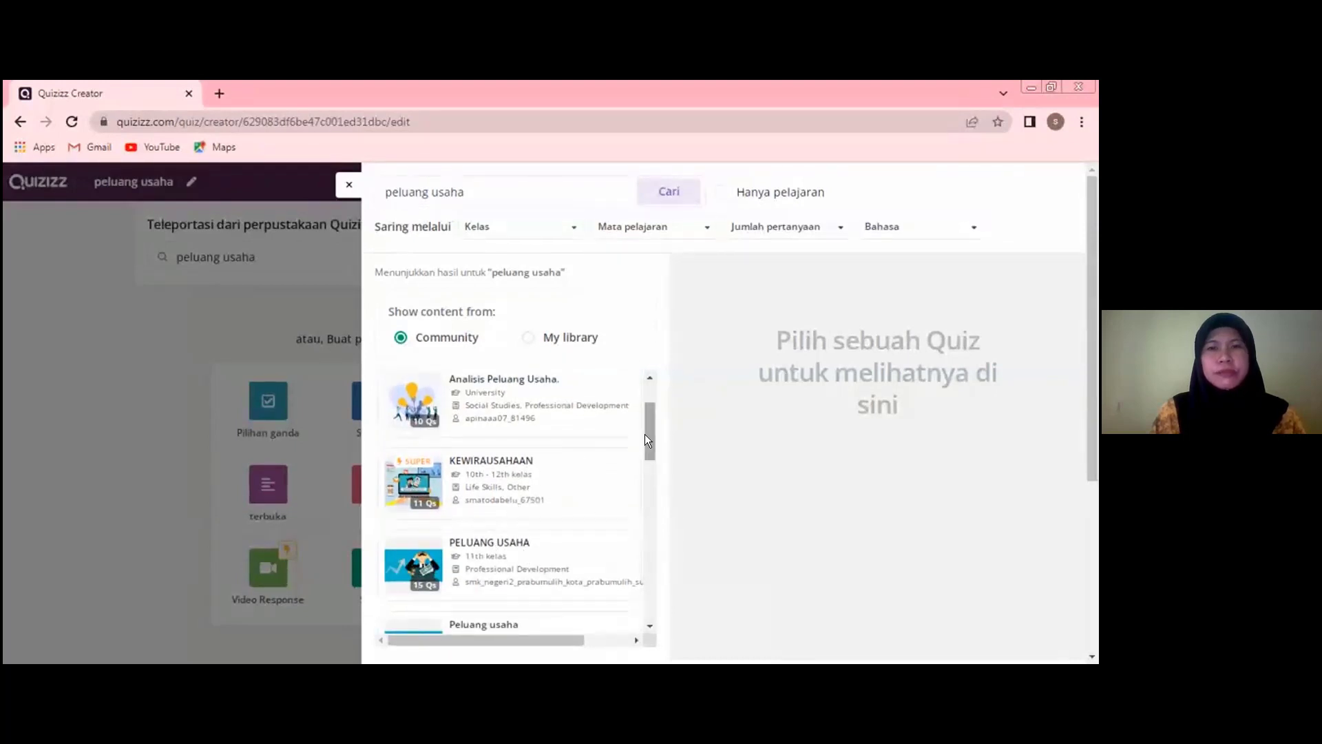
{"action": "scroll", "coordinate": [554, 475], "scroll_direction": "down", "scroll_amount": 1}
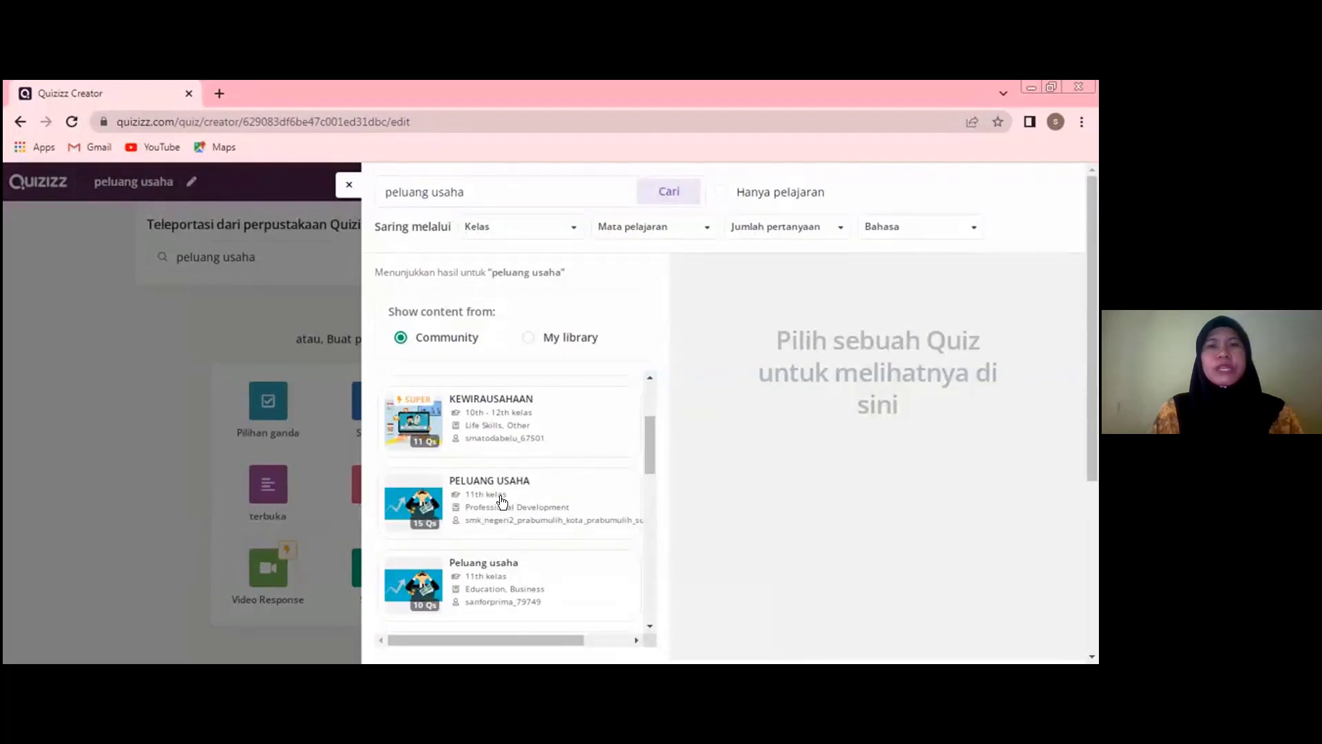
- Open the 15-question "PELUANG USAHA" quiz tagged Professional Development and add its first question to the quiz
{"action": "left_click", "coordinate": [502, 502]}
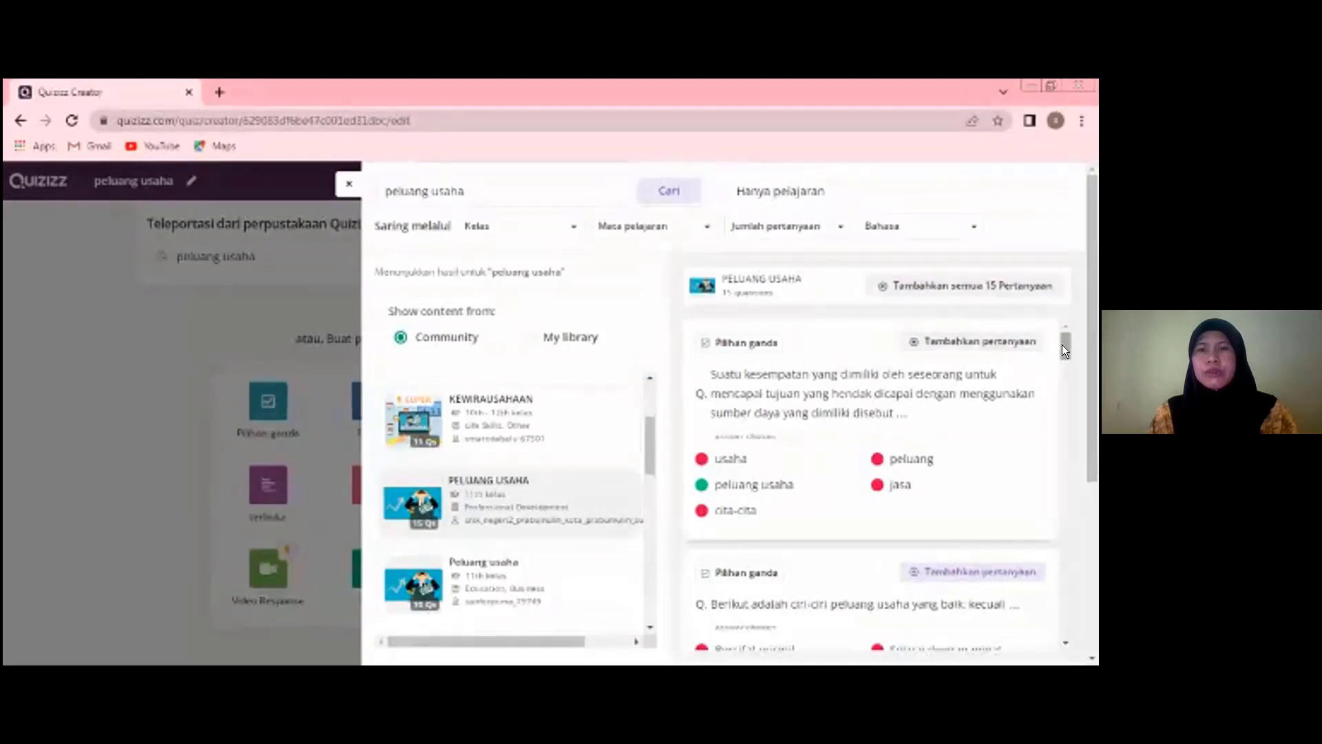
{"action": "mouse_move", "coordinate": [1062, 346]}
{"action": "left_mouse_down"}
{"action": "mouse_move", "coordinate": [1070, 378]}
{"action": "mouse_move", "coordinate": [1074, 335]}
{"action": "left_mouse_up"}
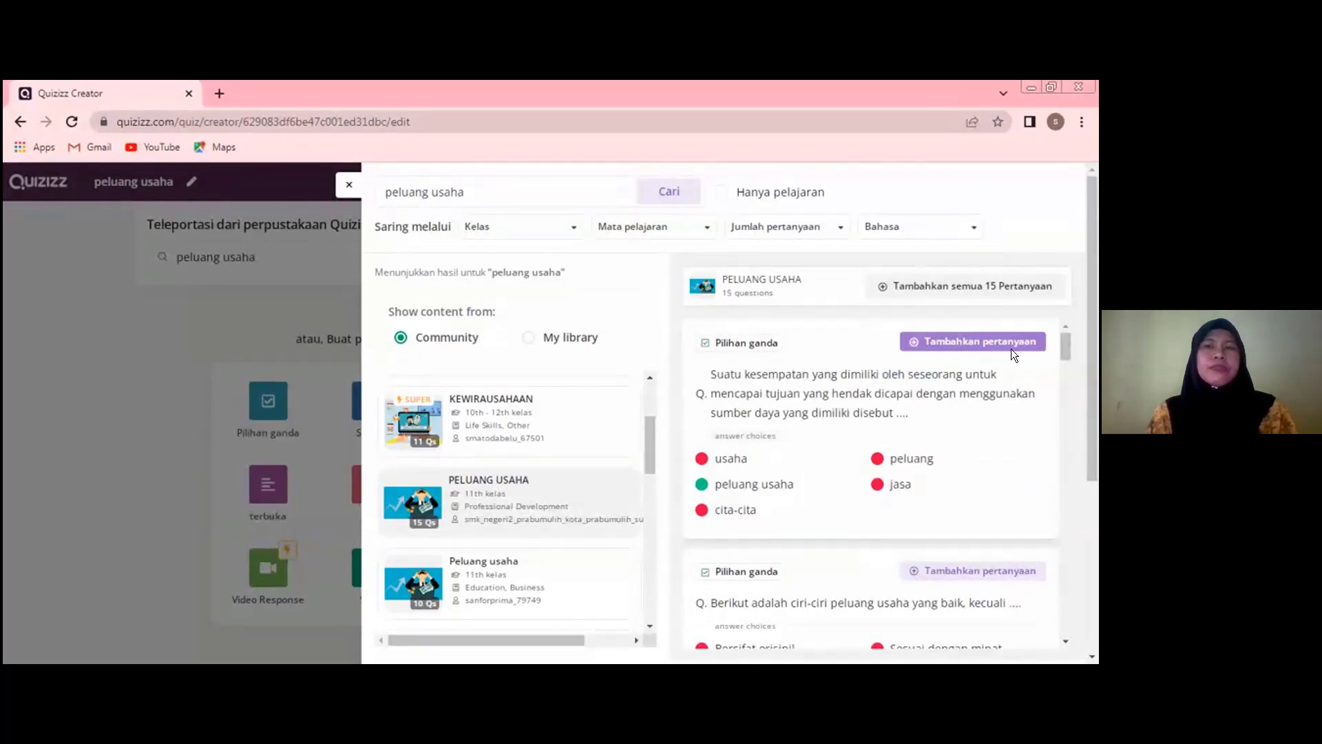
{"action": "left_click", "coordinate": [951, 344]}
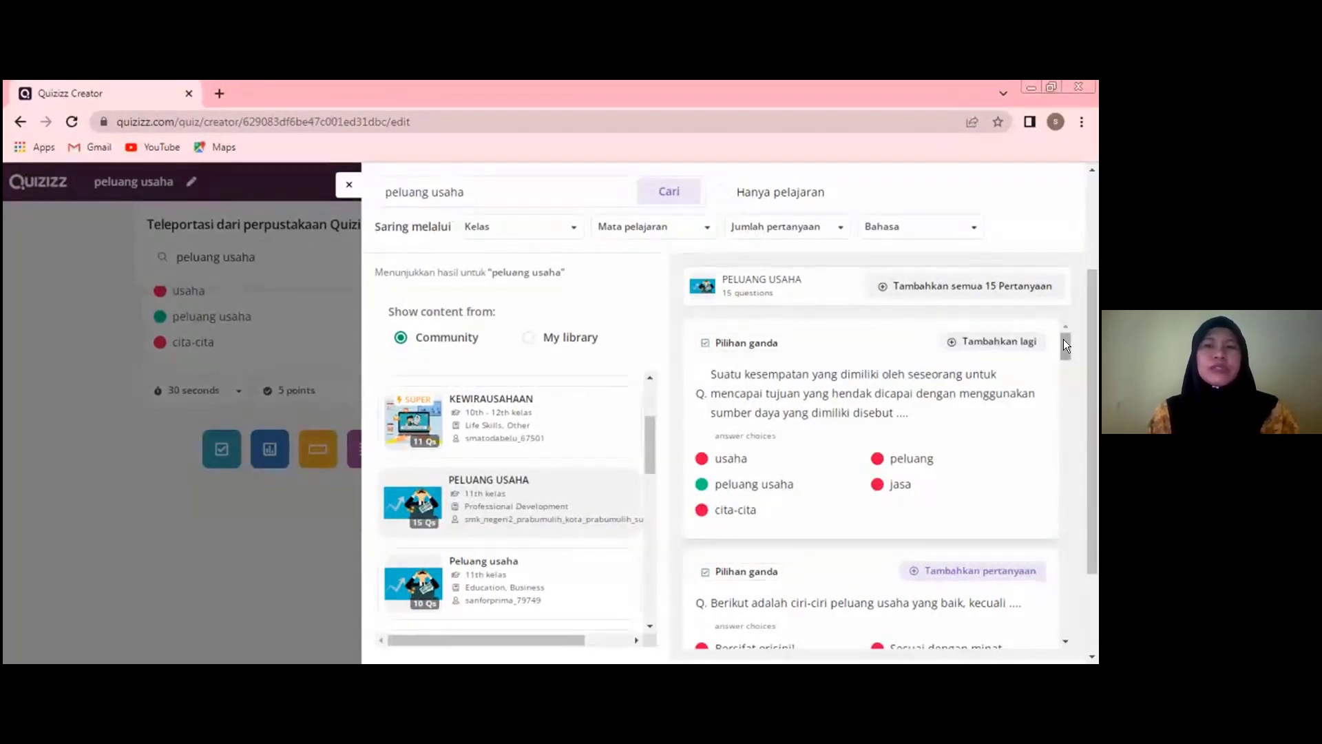
- Add the question about selling masks and handsanitaser, plus all 15 questions of the "PELUANG USAHA" quiz
{"action": "scroll", "coordinate": [1068, 348], "scroll_direction": "down", "scroll_amount": 1}
{"action": "left_click_drag", "start_coordinate": [1070, 354], "coordinate": [1092, 394]}
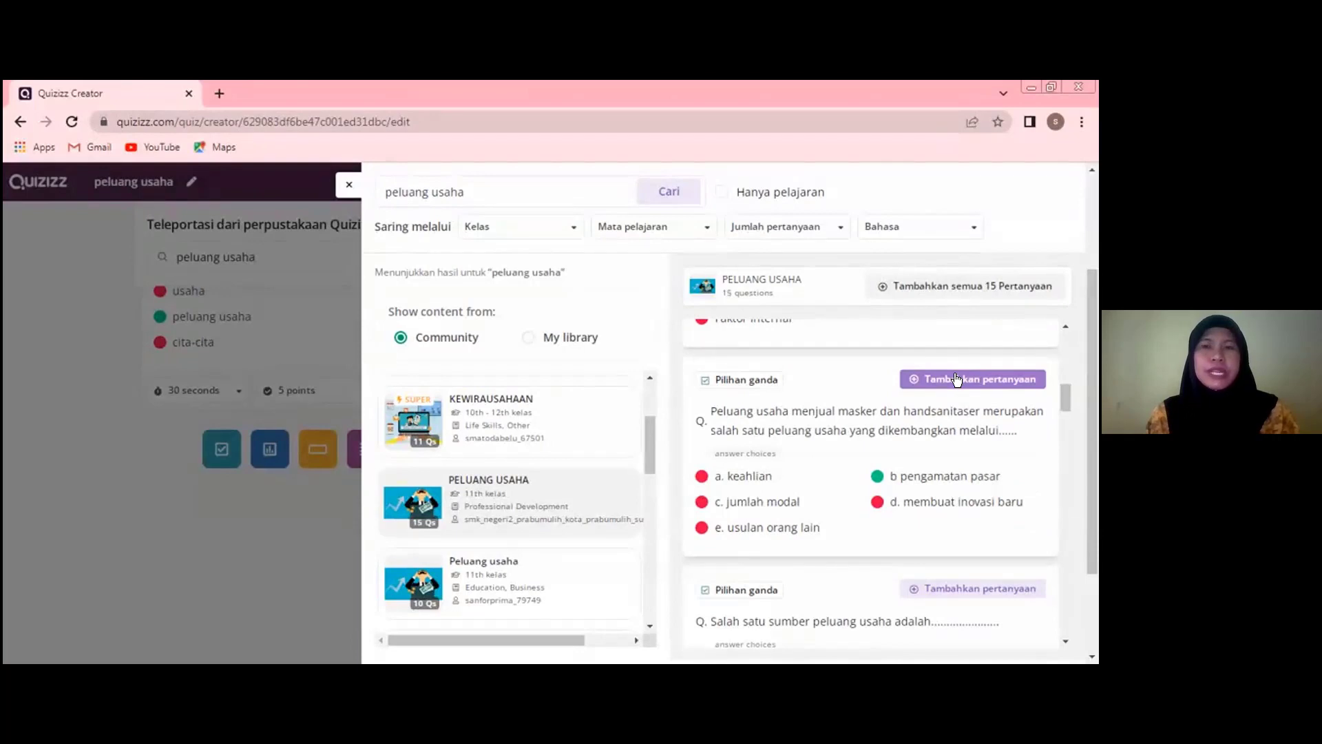
{"action": "left_click", "coordinate": [956, 377]}
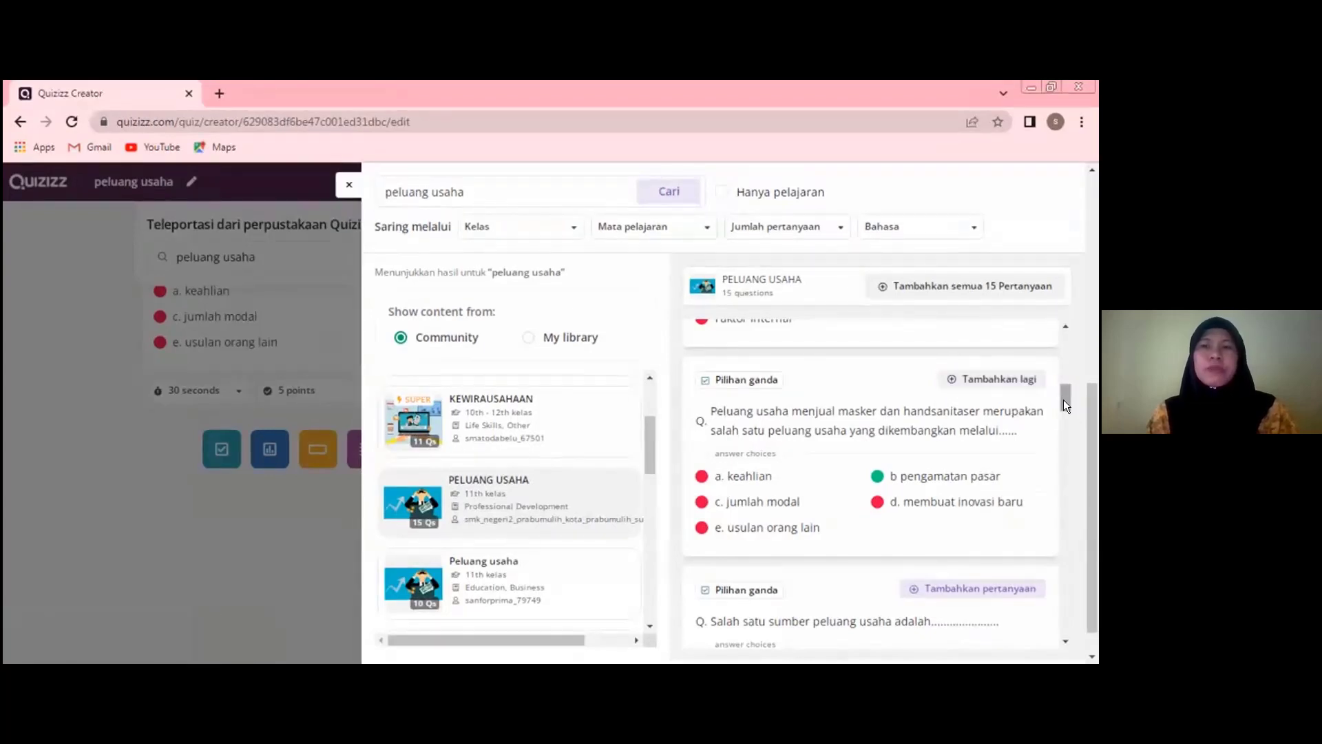
{"action": "left_click_drag", "start_coordinate": [1066, 412], "coordinate": [1069, 435]}
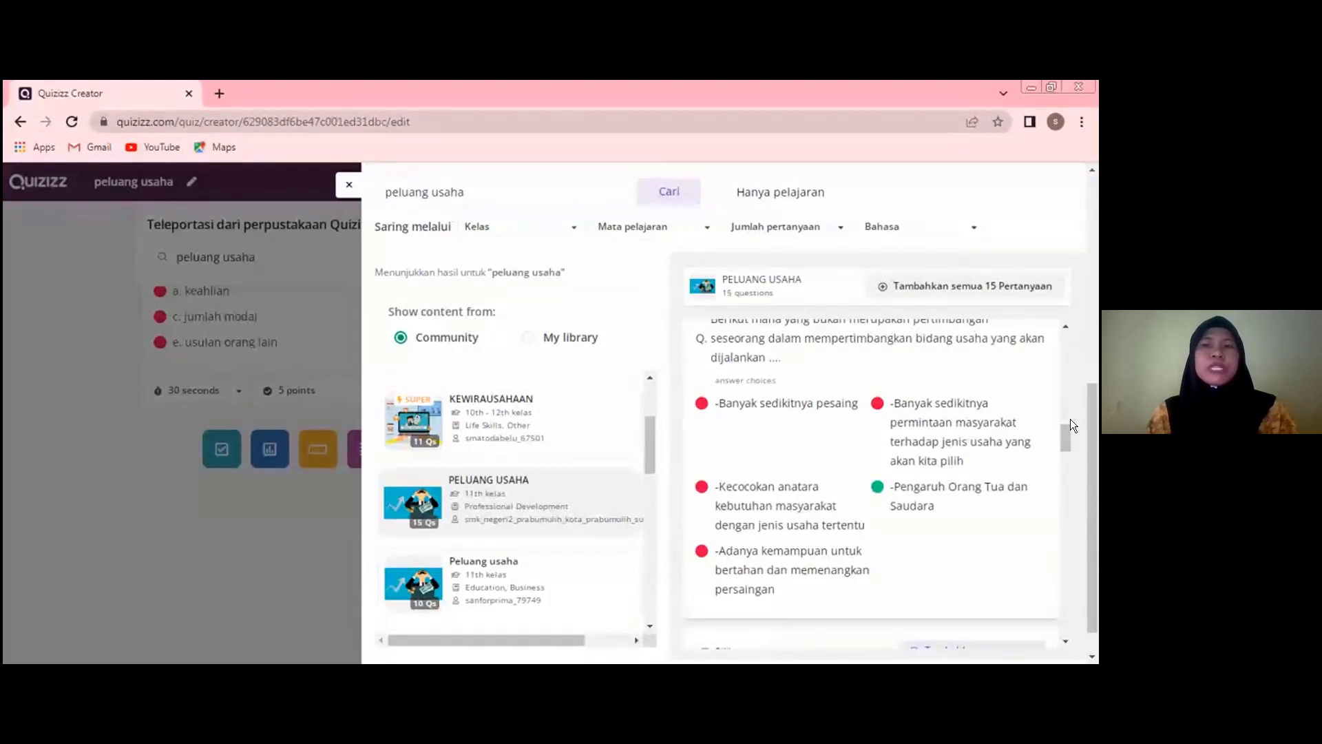
{"action": "left_click", "coordinate": [917, 283]}
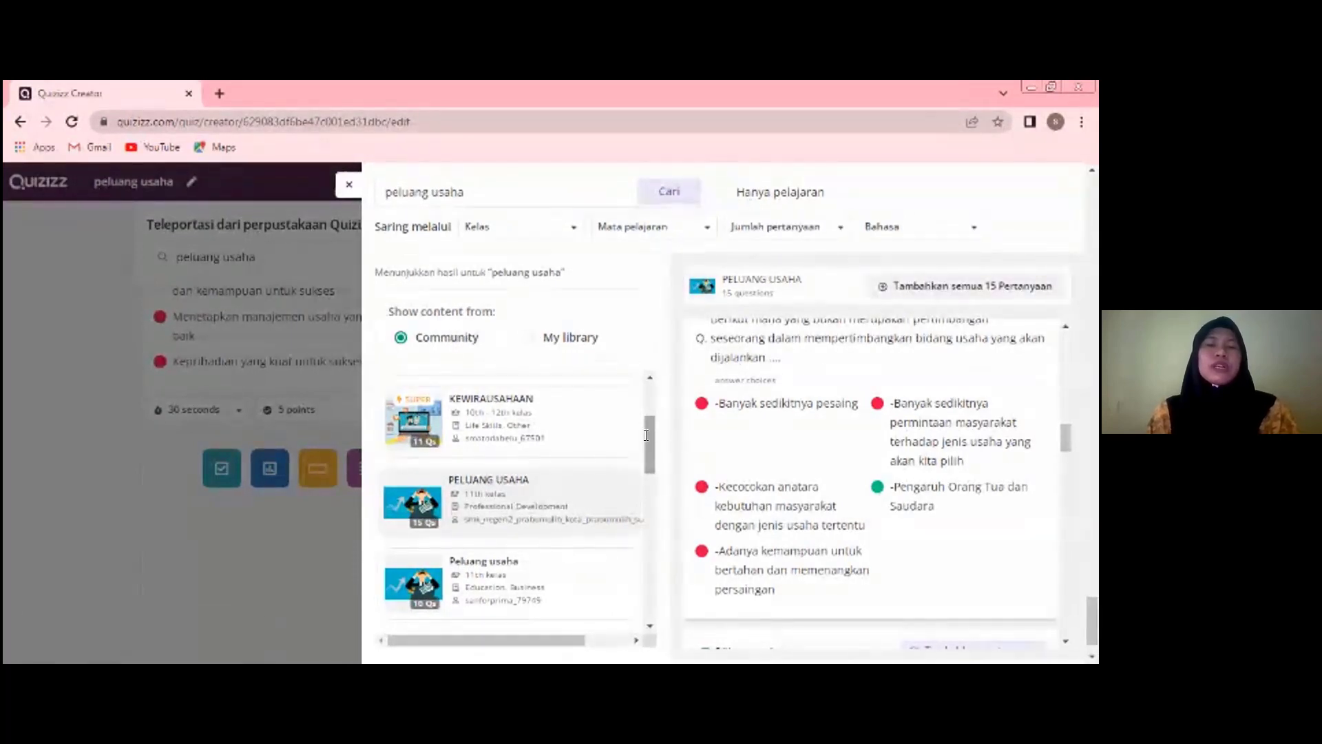
- Add the first question of "Hakikat Kewirausahaan dan Peluang Usaha" to the quiz and close the library search
{"action": "scroll", "coordinate": [651, 458], "scroll_direction": "down", "scroll_amount": 5}
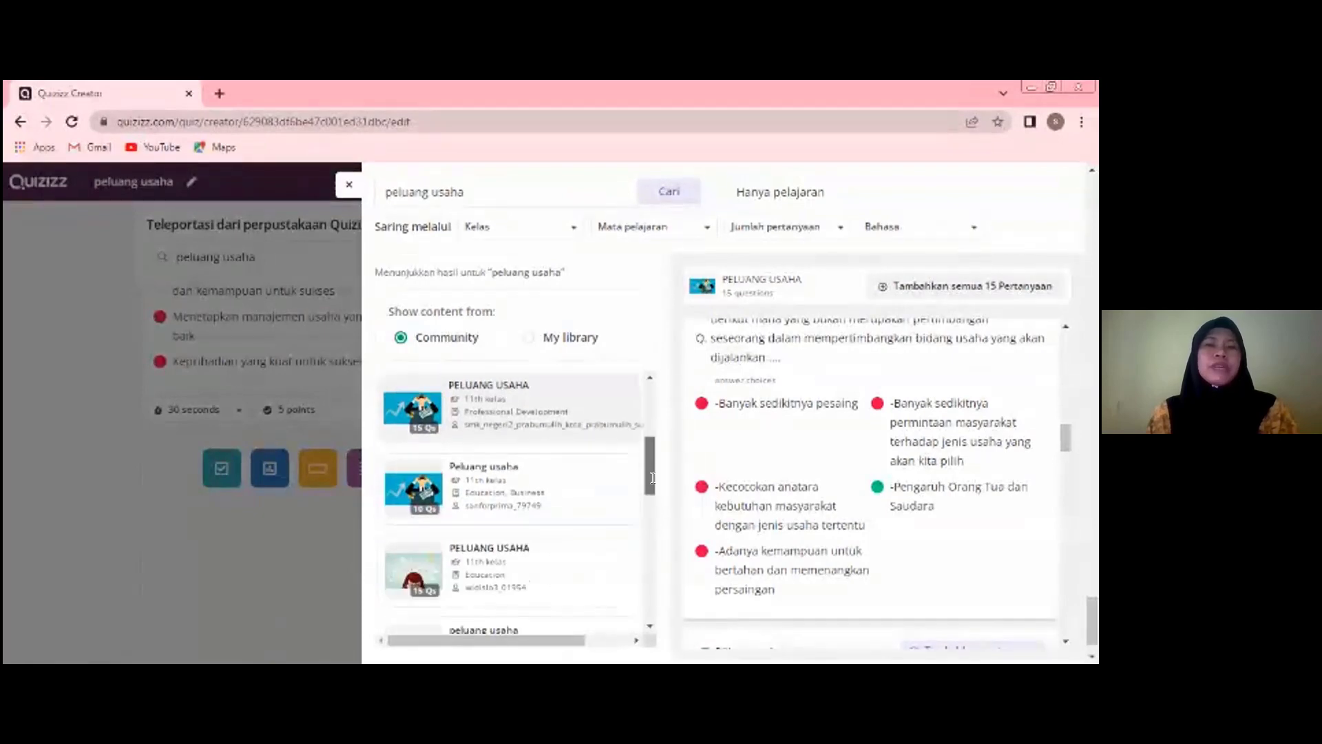
{"action": "scroll", "coordinate": [647, 492], "scroll_direction": "up", "scroll_amount": 3}
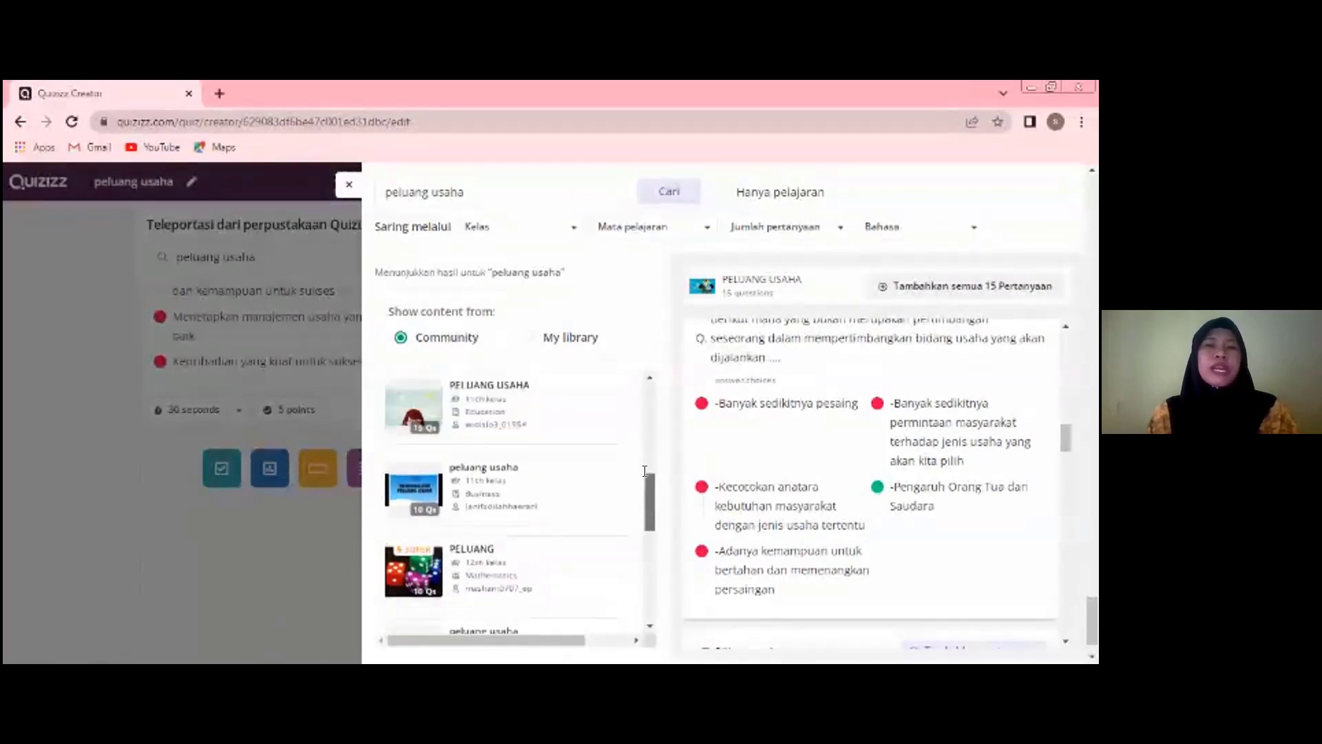
{"action": "scroll", "coordinate": [653, 502], "scroll_direction": "down", "scroll_amount": 5}
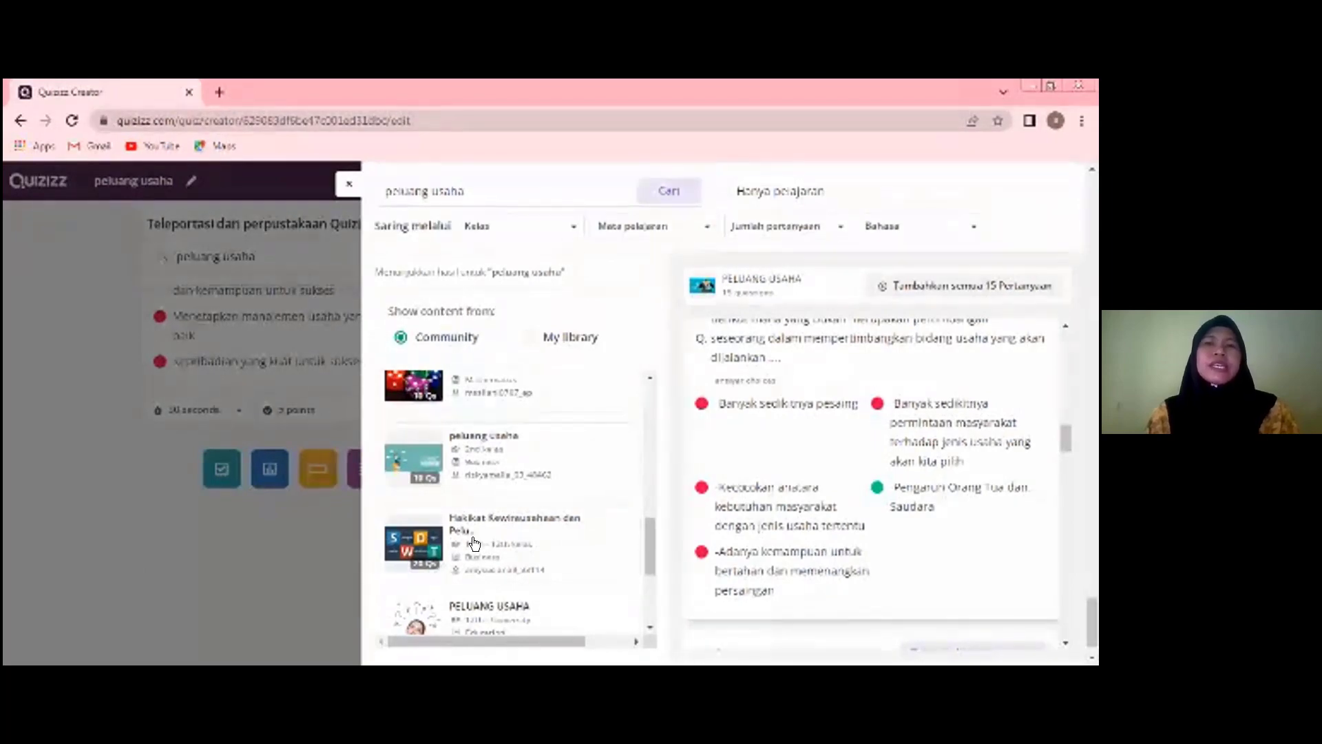
{"action": "left_click", "coordinate": [473, 543]}
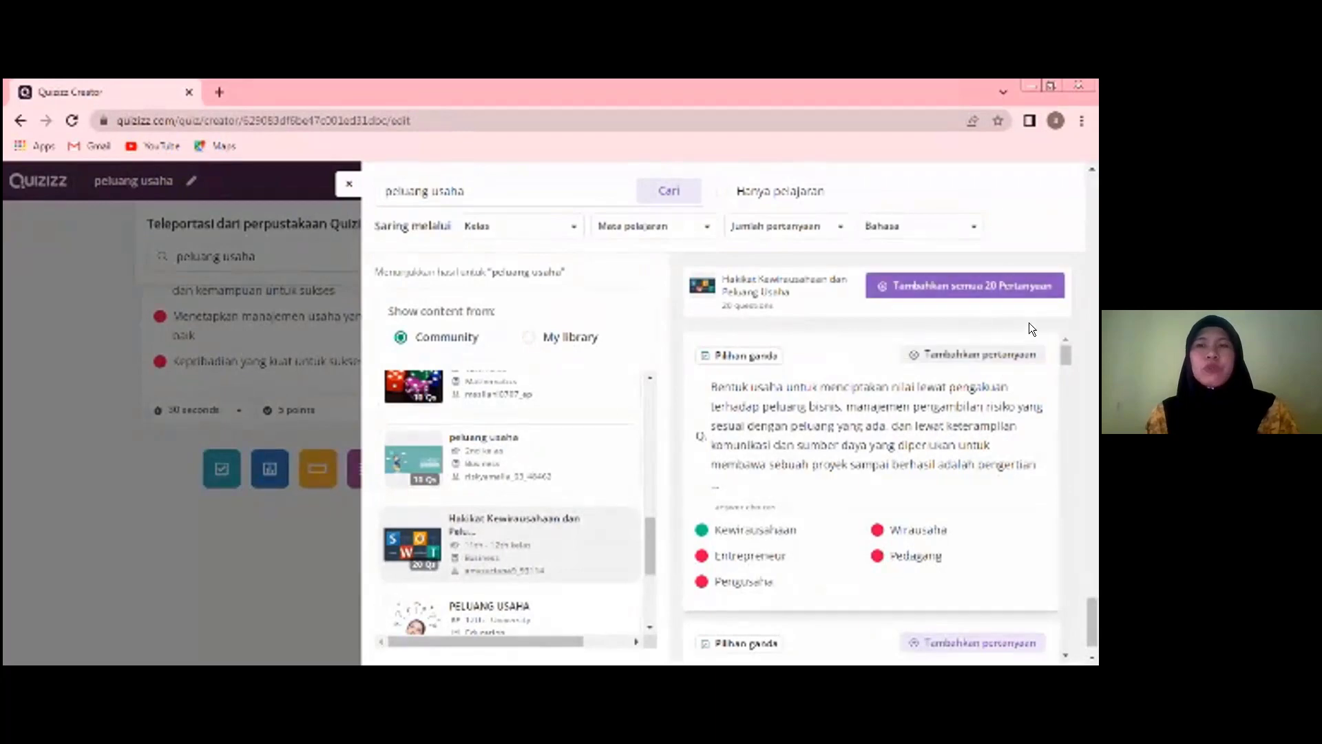
{"action": "left_click", "coordinate": [957, 355]}
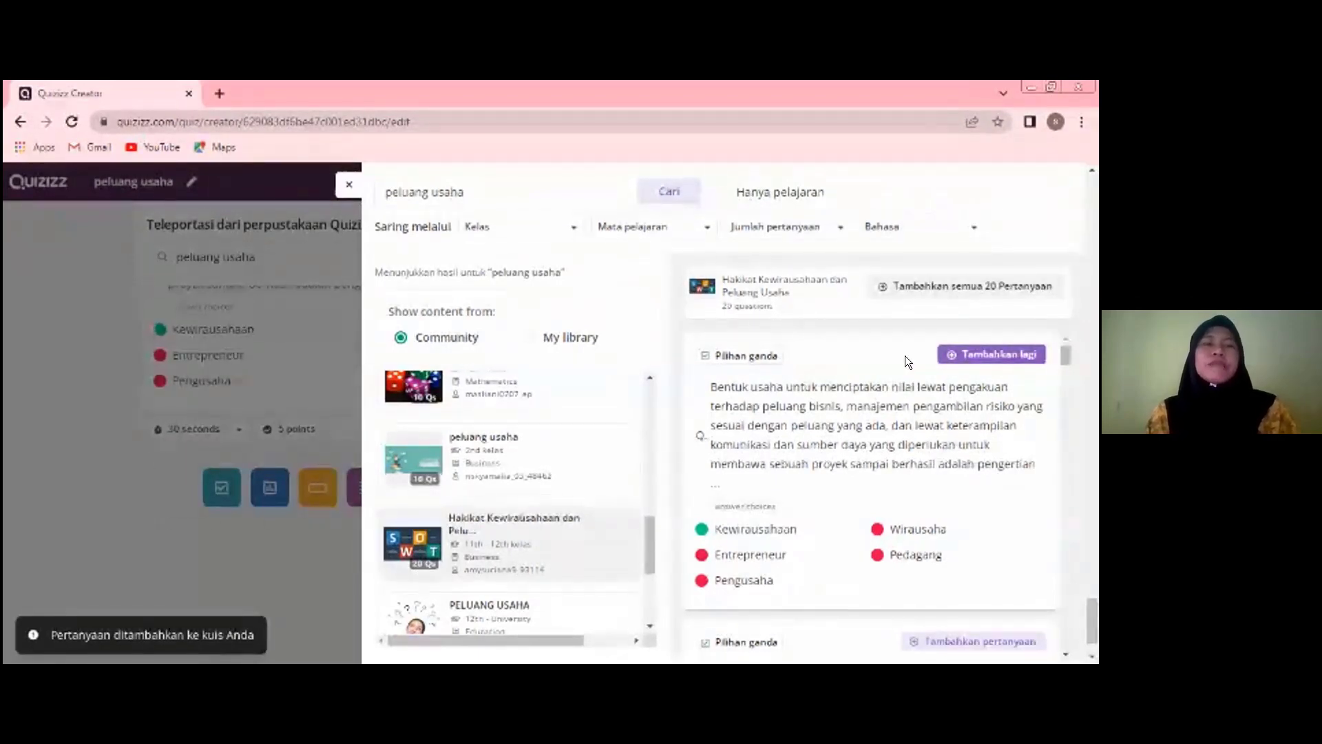
{"action": "left_click", "coordinate": [344, 185]}
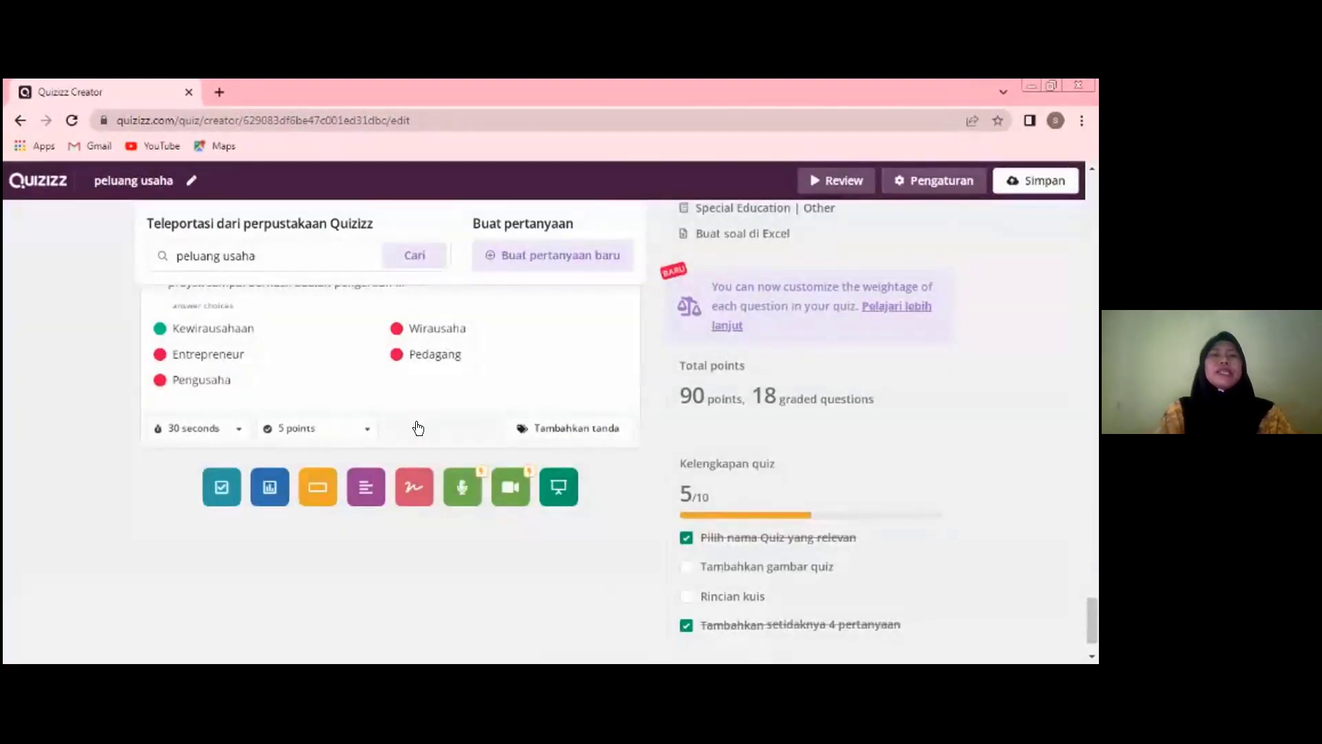
- Review the imported questions in the "peluang usaha" quiz, going from the last one back toward the first
{"action": "scroll", "coordinate": [419, 427], "scroll_direction": "up", "scroll_amount": 4}
{"action": "scroll", "coordinate": [415, 430], "scroll_direction": "up", "scroll_amount": 15}
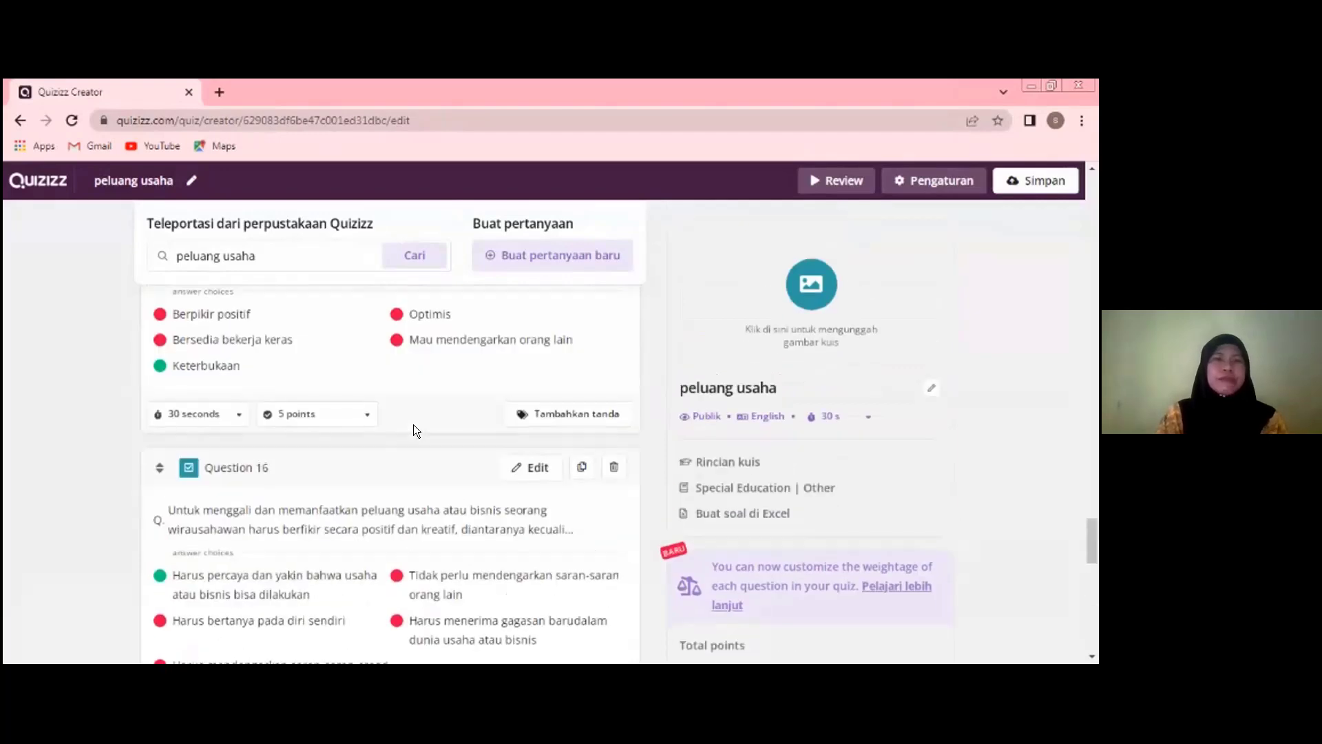
{"action": "scroll", "coordinate": [416, 430], "scroll_direction": "up", "scroll_amount": 10}
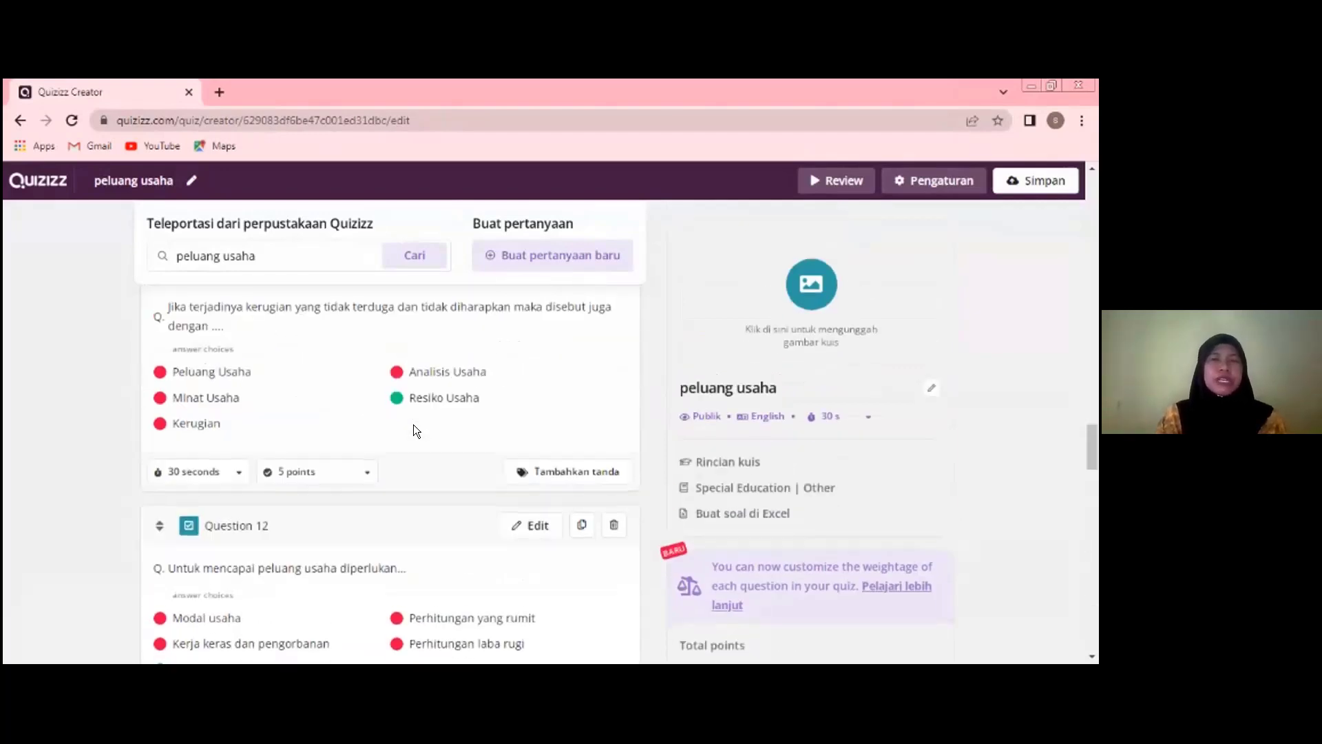
{"action": "scroll", "coordinate": [414, 429], "scroll_direction": "up", "scroll_amount": 4}
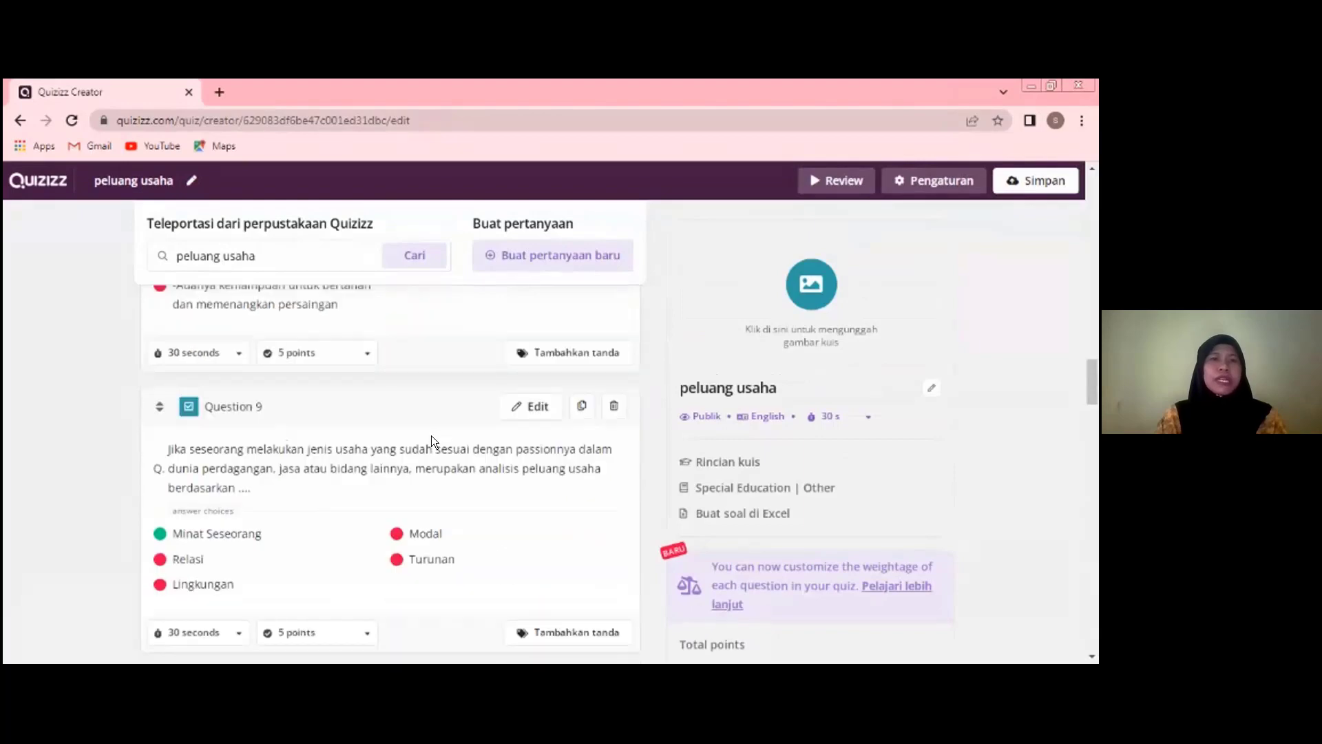
{"action": "scroll", "coordinate": [431, 435], "scroll_direction": "up", "scroll_amount": 1}
{"action": "scroll", "coordinate": [431, 436], "scroll_direction": "up", "scroll_amount": 3}
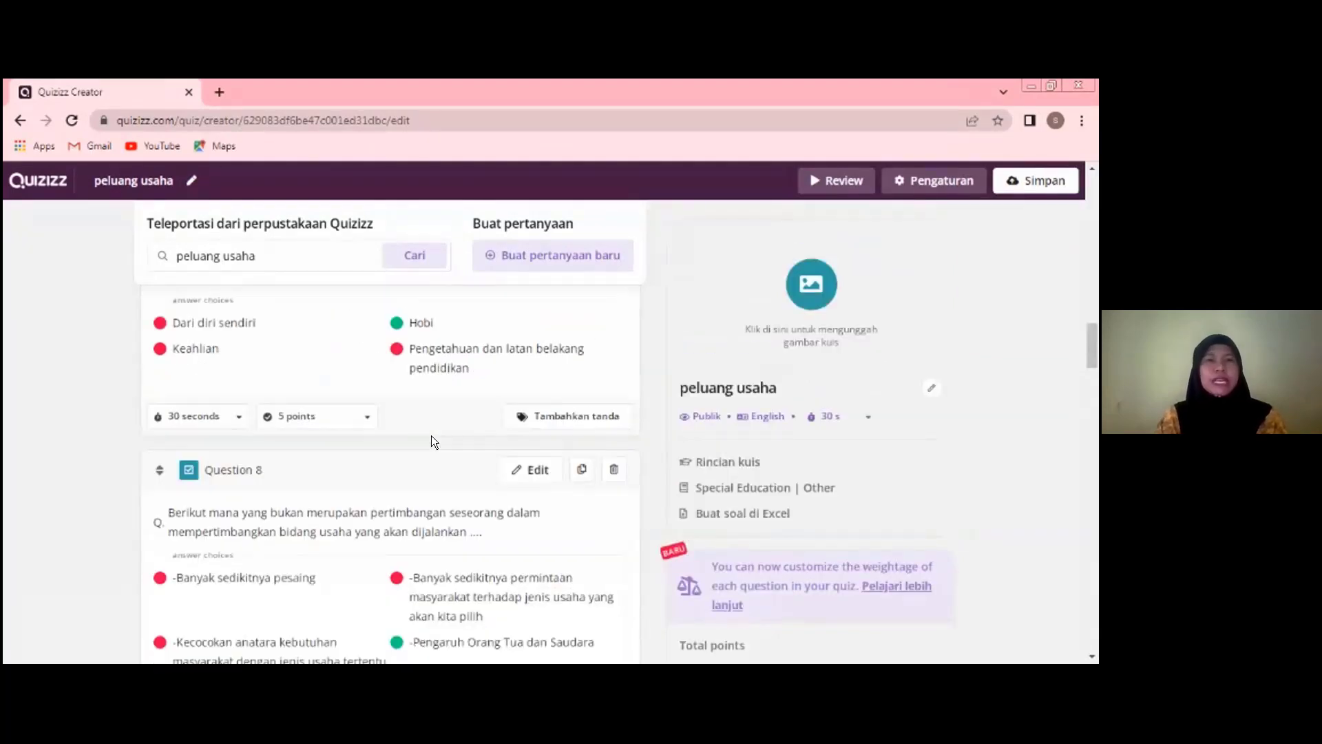
{"action": "scroll", "coordinate": [431, 436], "scroll_direction": "up", "scroll_amount": 6}
{"action": "scroll", "coordinate": [431, 440], "scroll_direction": "up", "scroll_amount": 9}
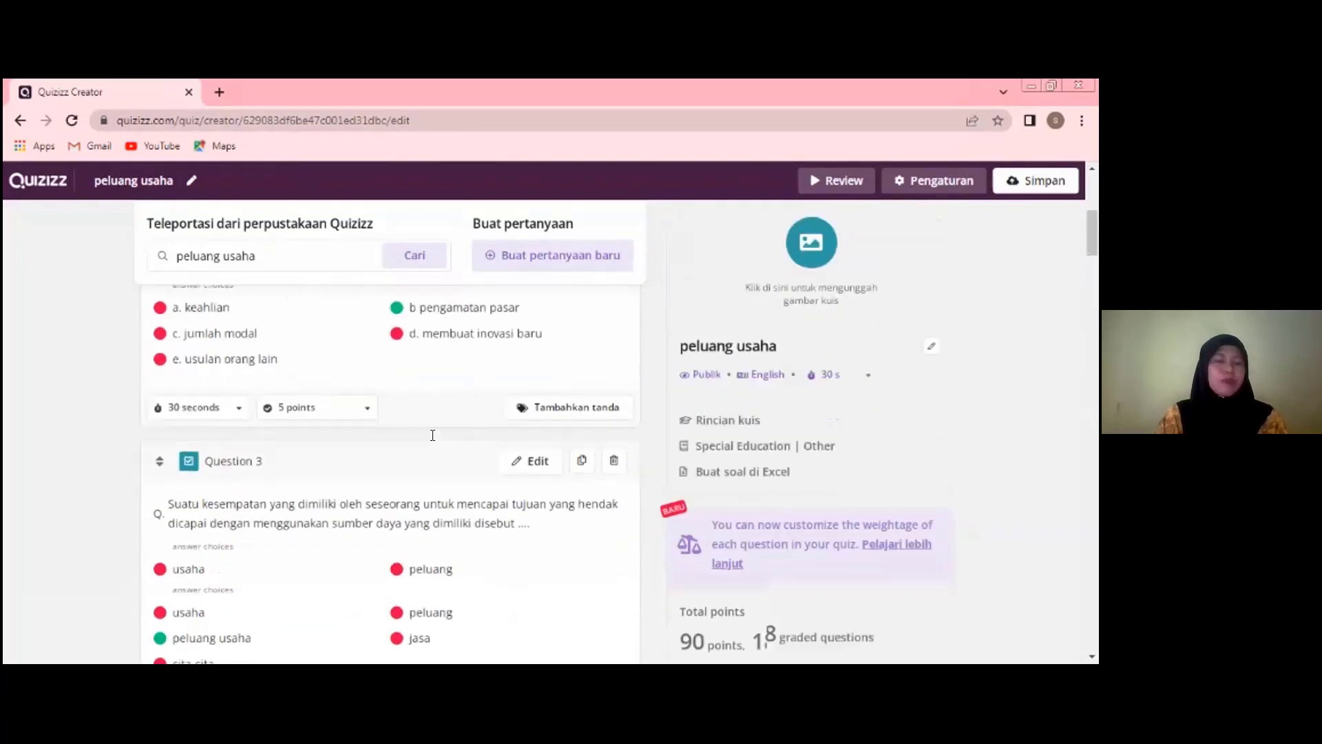
- Delete the first question, "Suatu kesempatan yang dimiliki oleh seseorang…", which duplicates another imported question, from the "peluang usaha" quiz
{"action": "scroll", "coordinate": [433, 435], "scroll_direction": "up", "scroll_amount": 3}
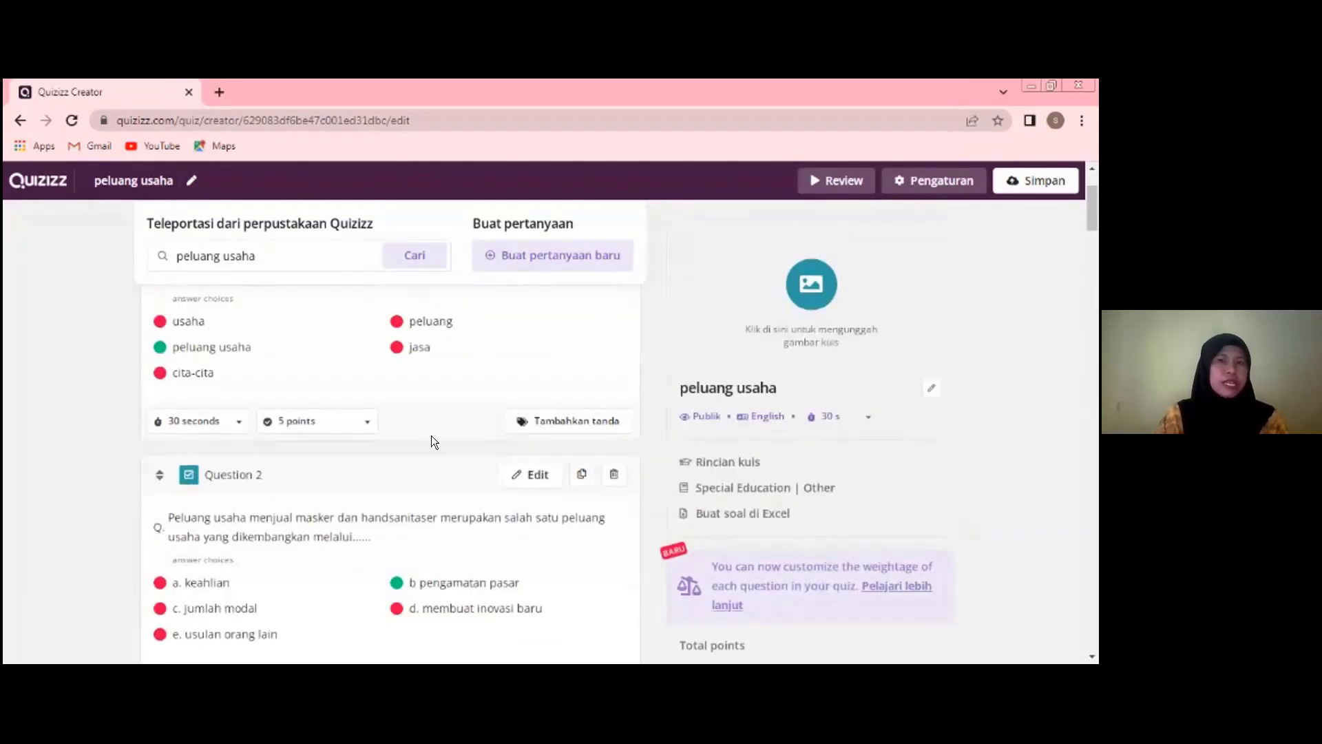
{"action": "scroll", "coordinate": [432, 442], "scroll_direction": "up", "scroll_amount": 1}
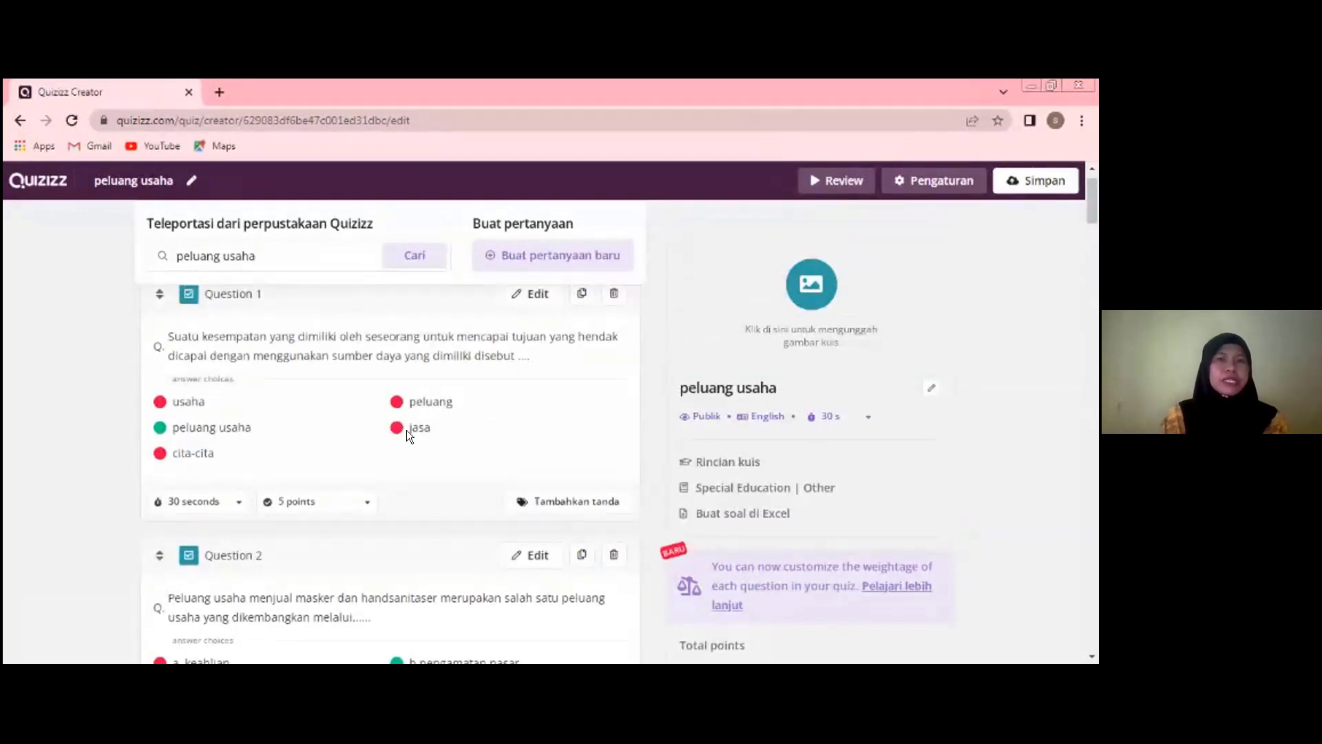
{"action": "scroll", "coordinate": [376, 424], "scroll_direction": "up", "scroll_amount": 1}
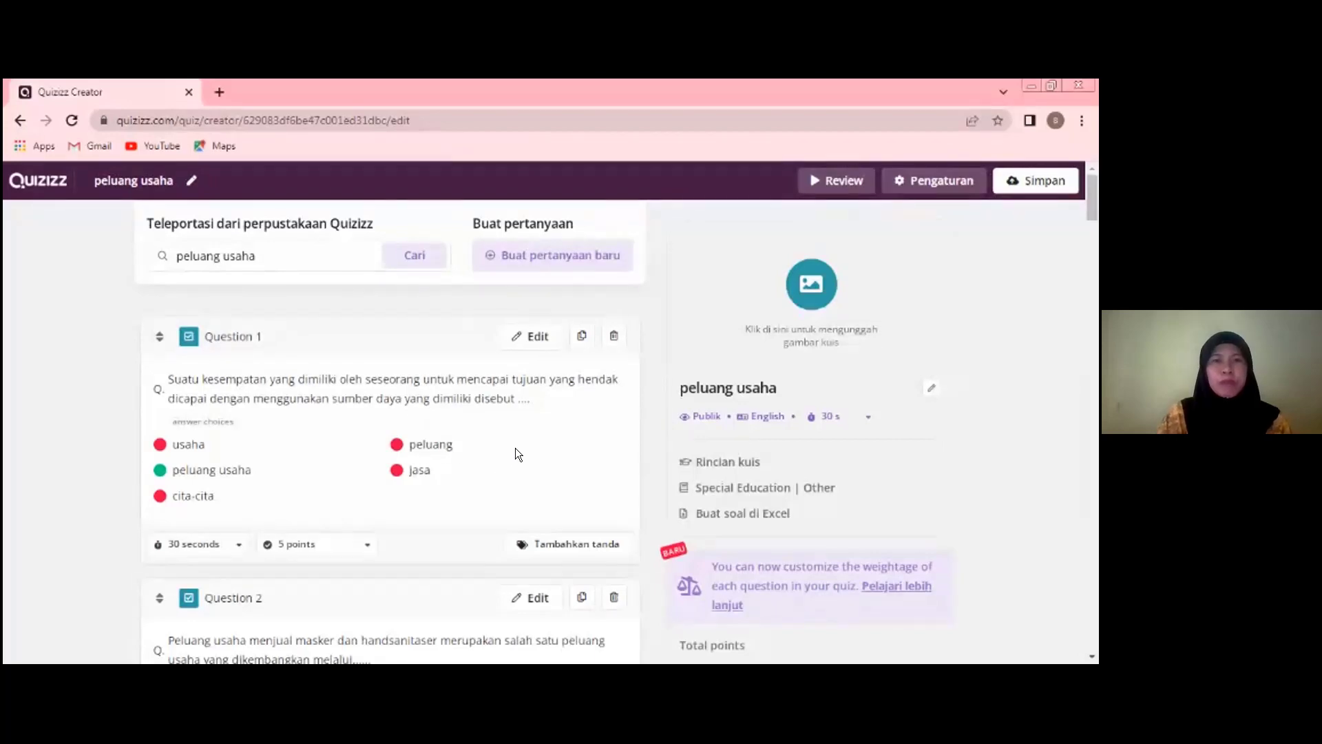
{"action": "scroll", "coordinate": [500, 470], "scroll_direction": "down", "scroll_amount": 6}
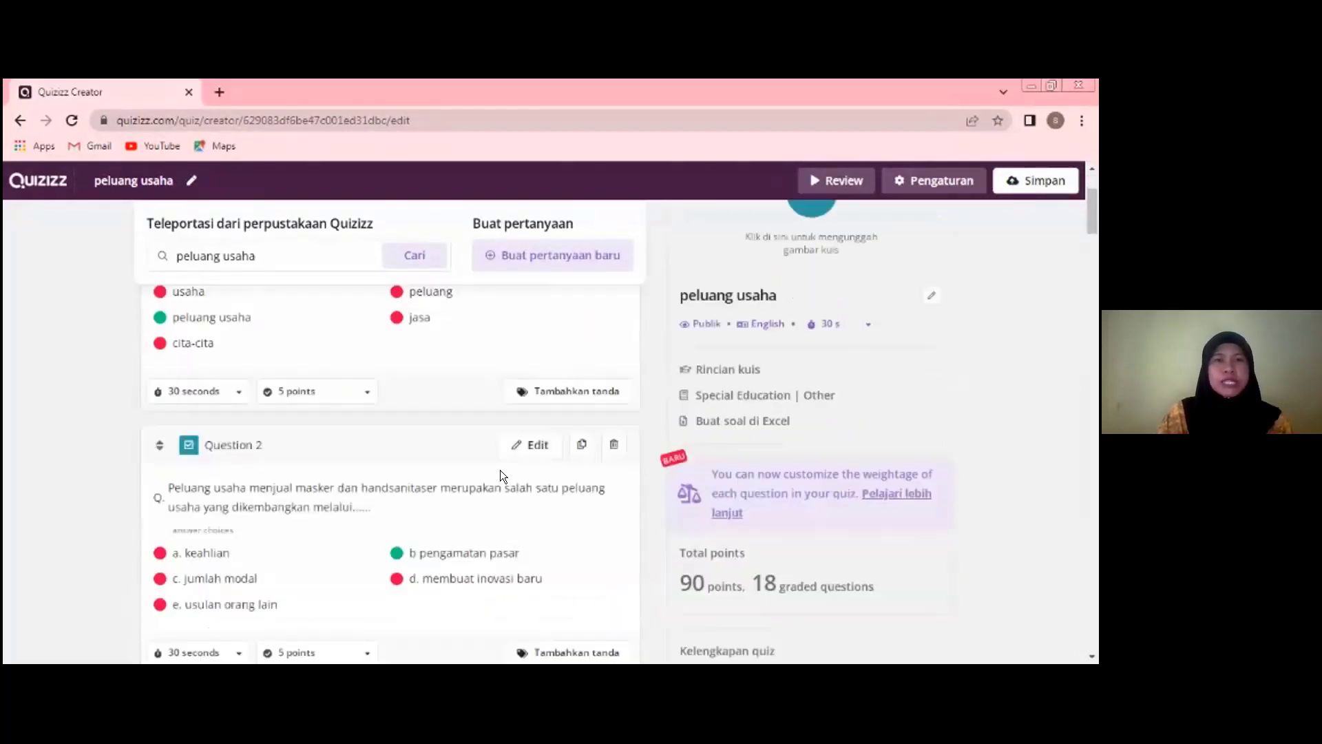
{"action": "scroll", "coordinate": [497, 471], "scroll_direction": "down", "scroll_amount": 2}
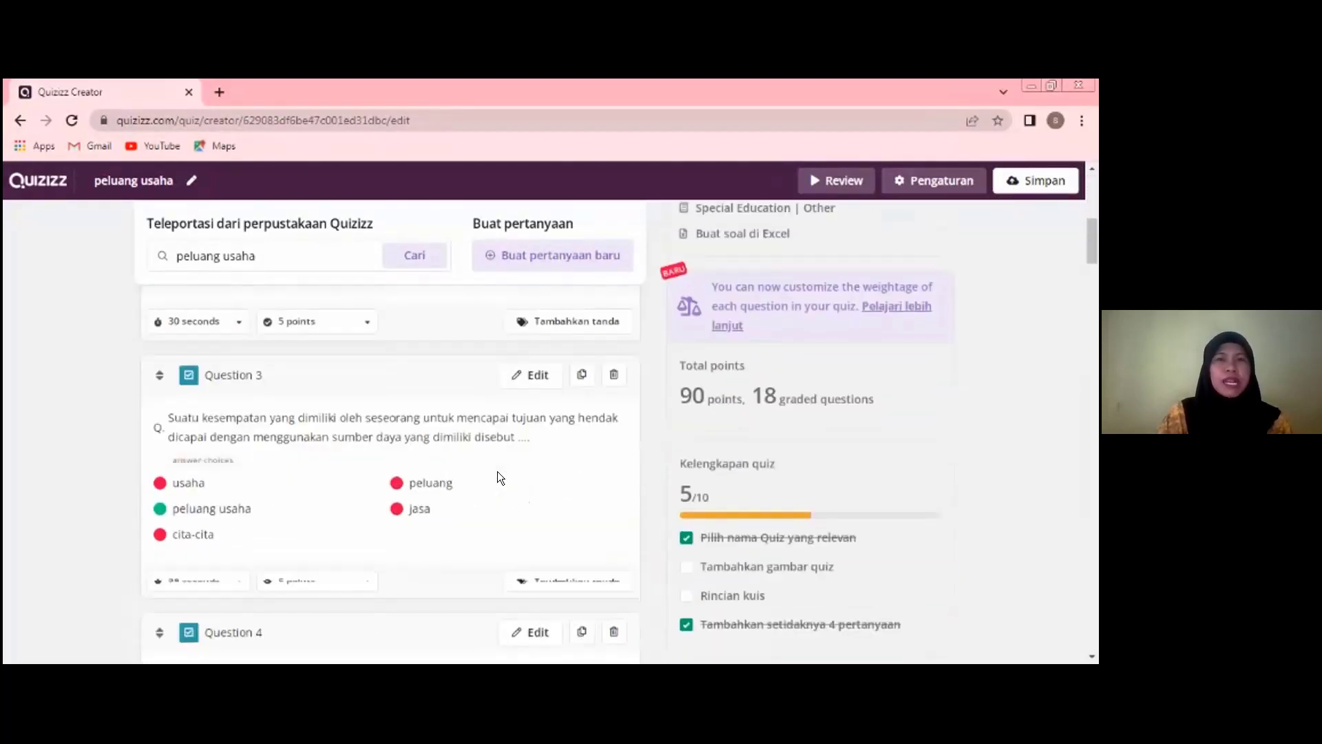
{"action": "scroll", "coordinate": [497, 471], "scroll_direction": "up", "scroll_amount": 4}
{"action": "scroll", "coordinate": [495, 473], "scroll_direction": "up", "scroll_amount": 4}
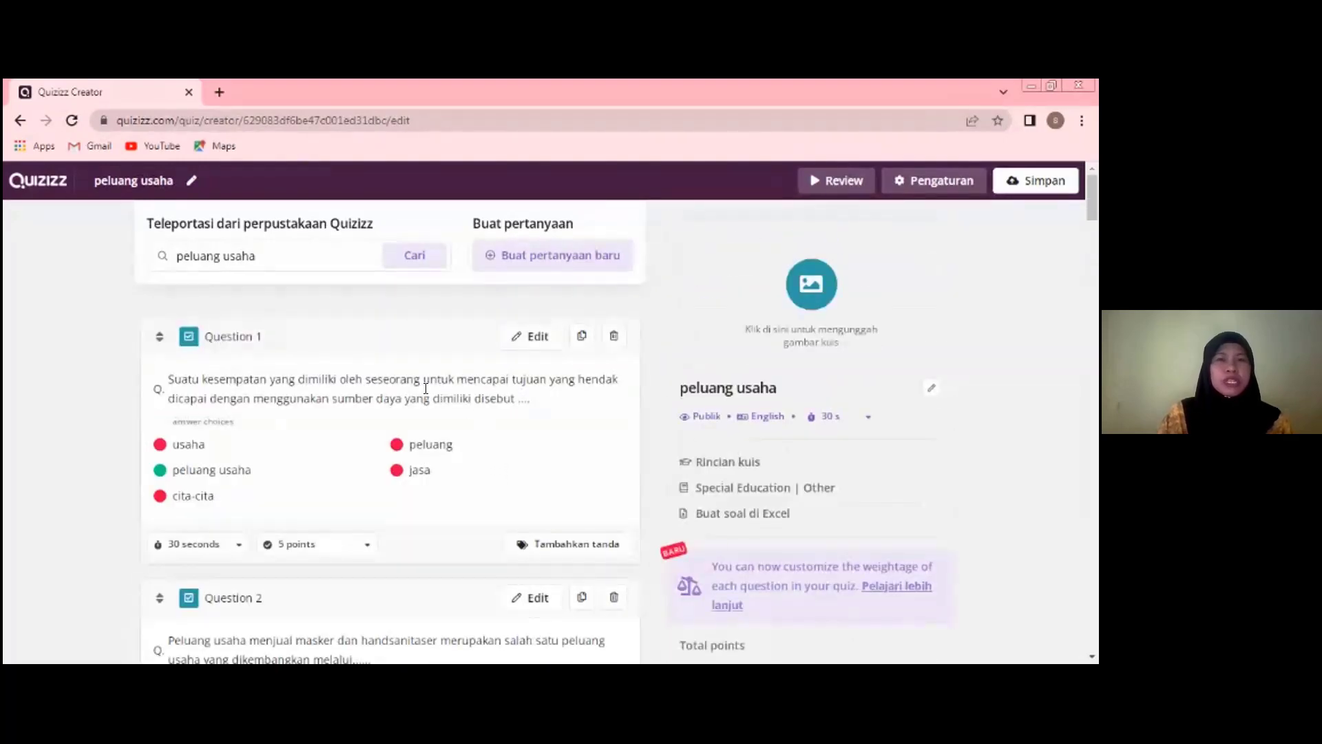
{"action": "left_click", "coordinate": [613, 338]}
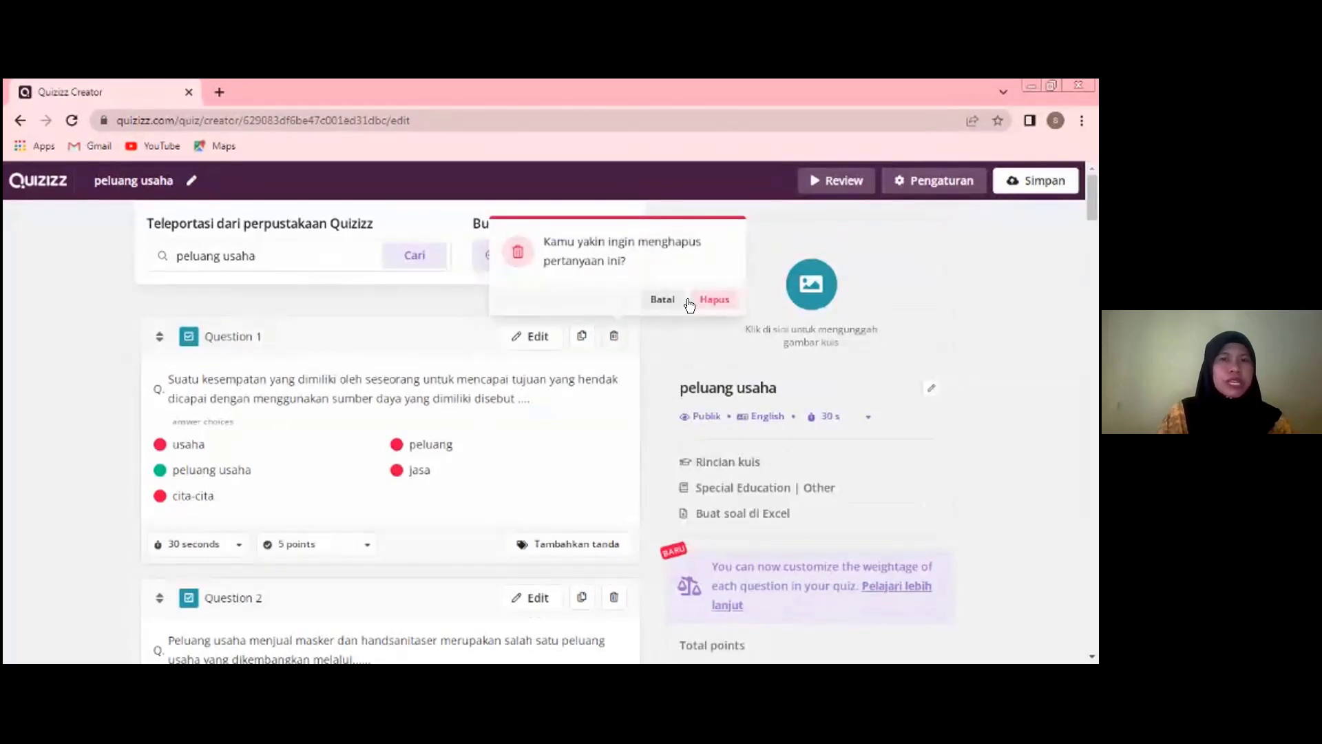
{"action": "left_click", "coordinate": [706, 300]}
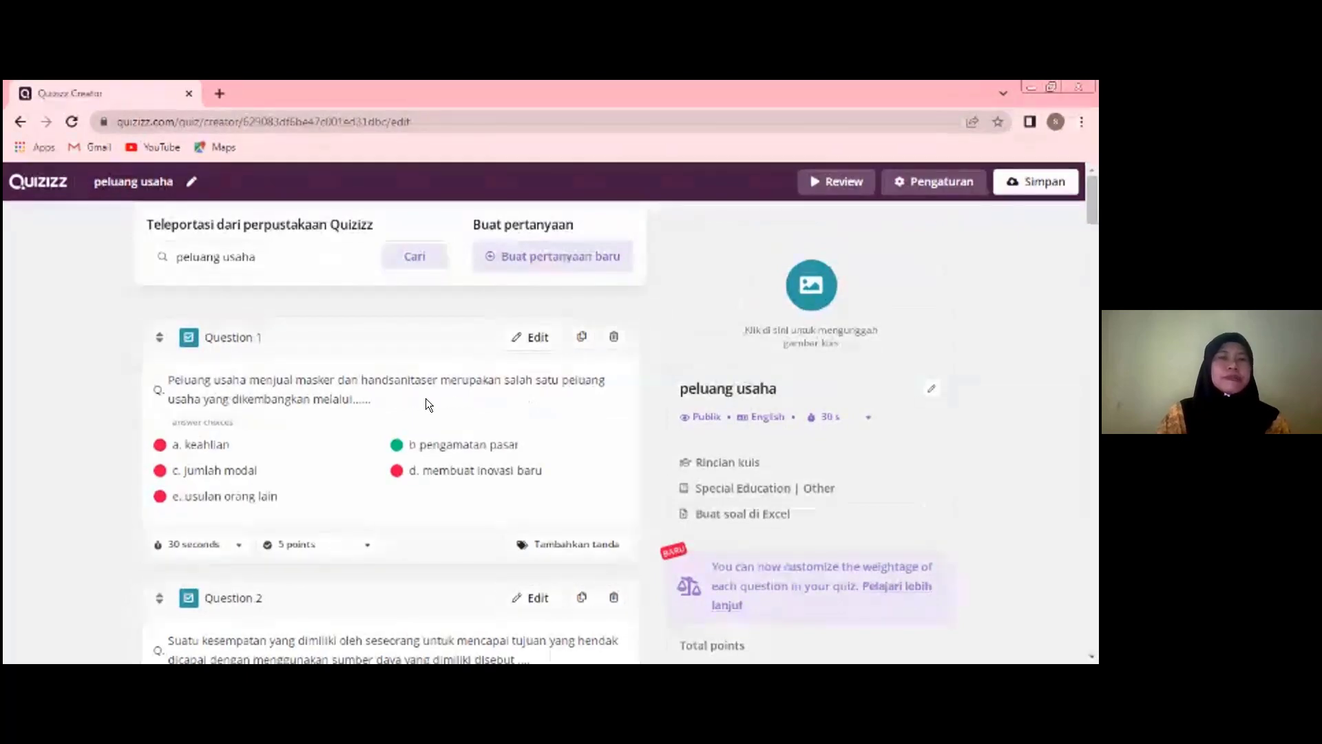
- Review the first six questions of the quiz, checking their wording, answer choices, time limits and points
{"action": "scroll", "coordinate": [416, 449], "scroll_direction": "down", "scroll_amount": 5}
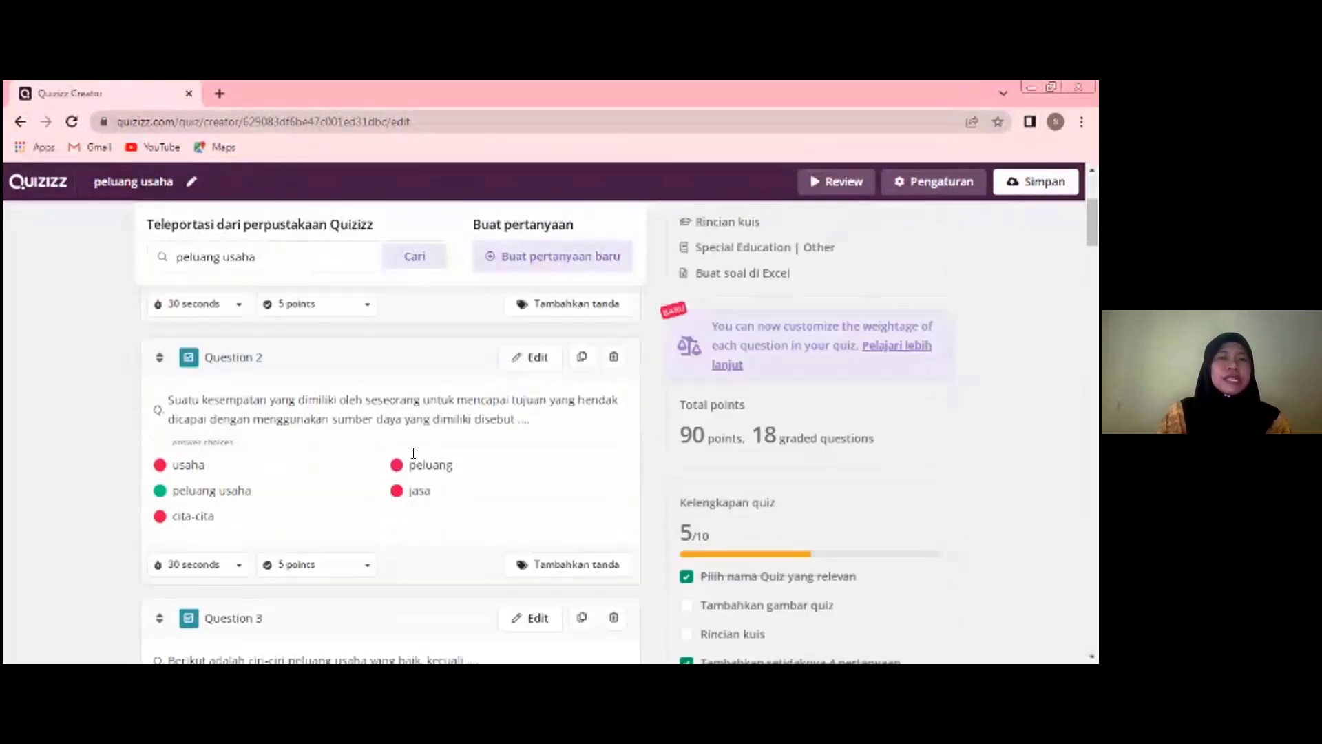
{"action": "scroll", "coordinate": [411, 453], "scroll_direction": "down", "scroll_amount": 10}
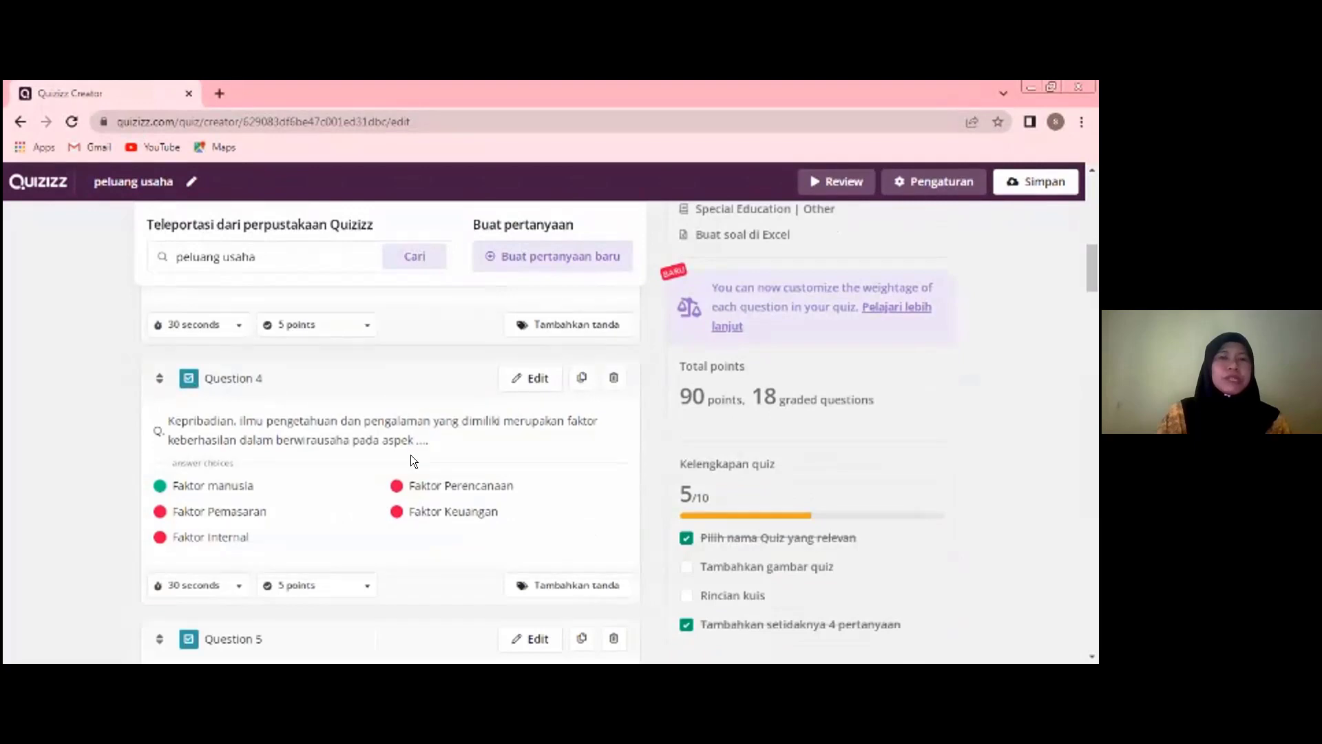
{"action": "scroll", "coordinate": [412, 455], "scroll_direction": "down", "scroll_amount": 2}
{"action": "scroll", "coordinate": [412, 456], "scroll_direction": "up", "scroll_amount": 6}
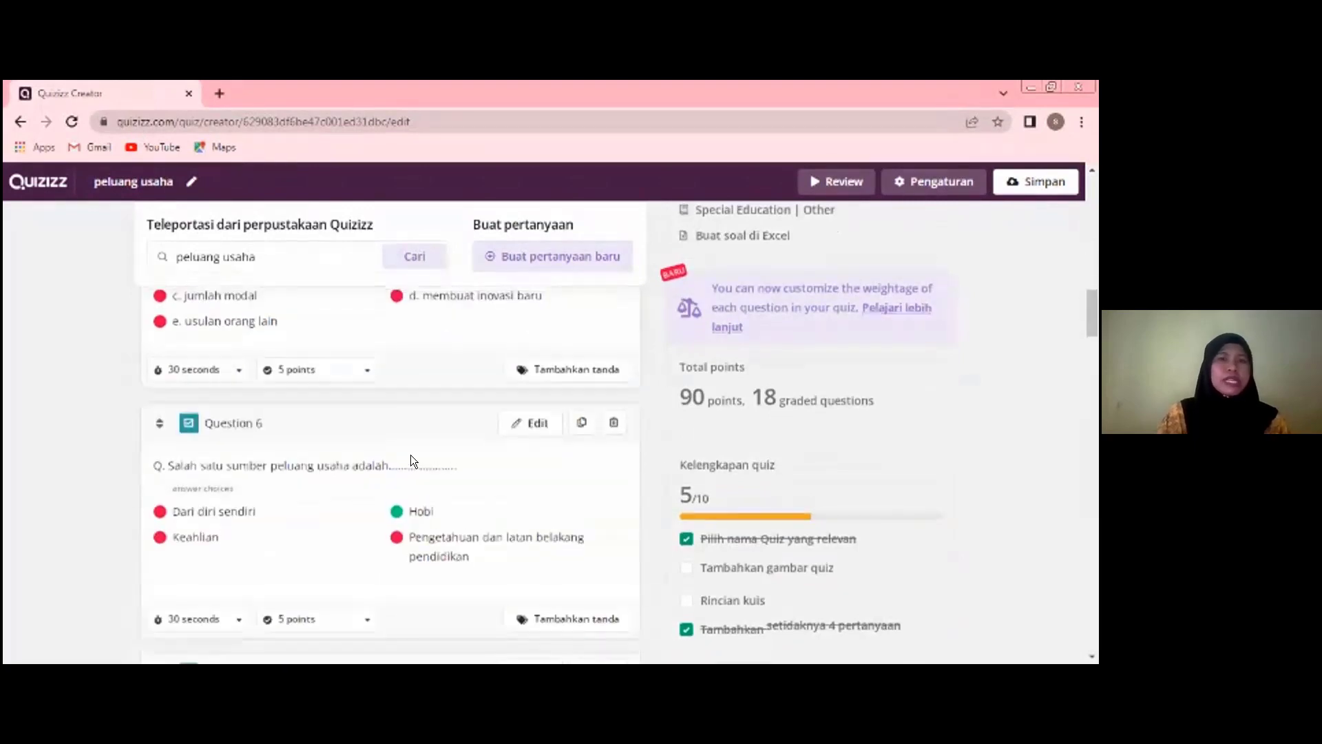
{"action": "scroll", "coordinate": [410, 455], "scroll_direction": "up", "scroll_amount": 2}
{"action": "scroll", "coordinate": [410, 455], "scroll_direction": "down", "scroll_amount": 1}
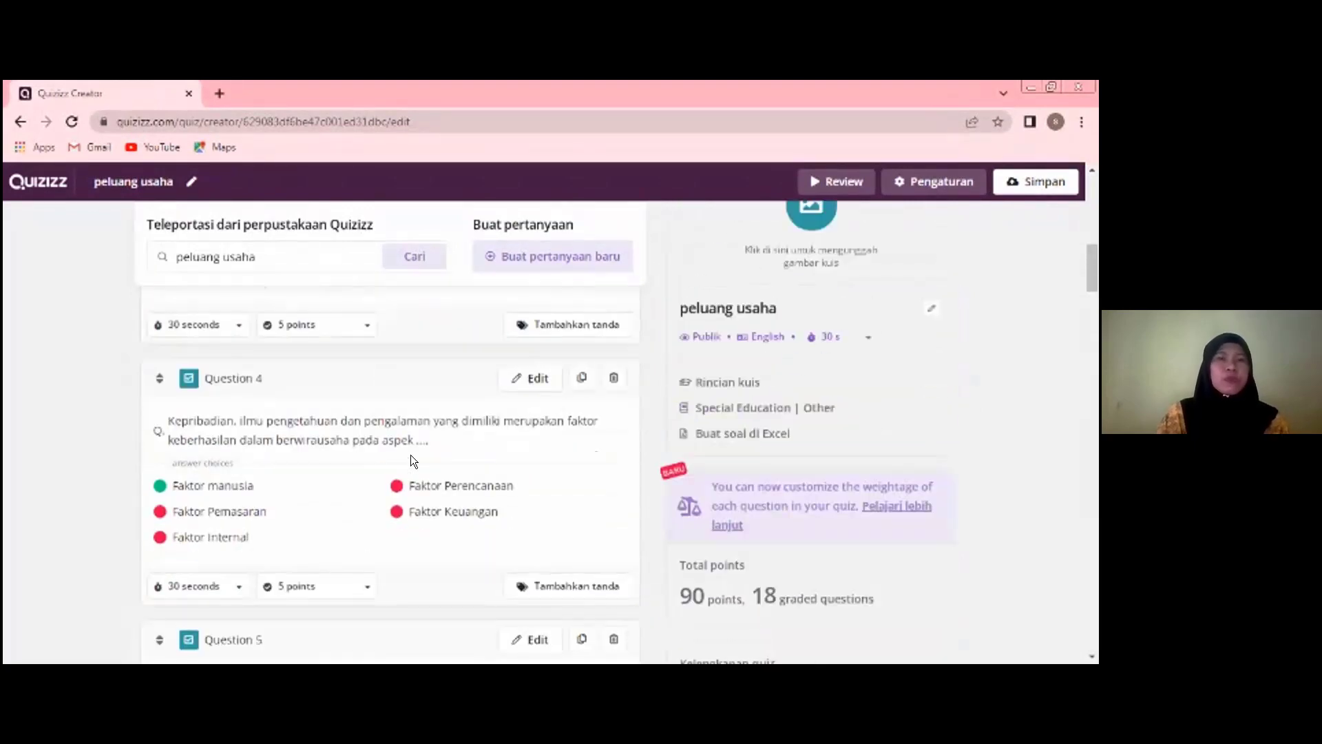
{"action": "scroll", "coordinate": [411, 454], "scroll_direction": "up", "scroll_amount": 5}
{"action": "scroll", "coordinate": [410, 455], "scroll_direction": "up", "scroll_amount": 5}
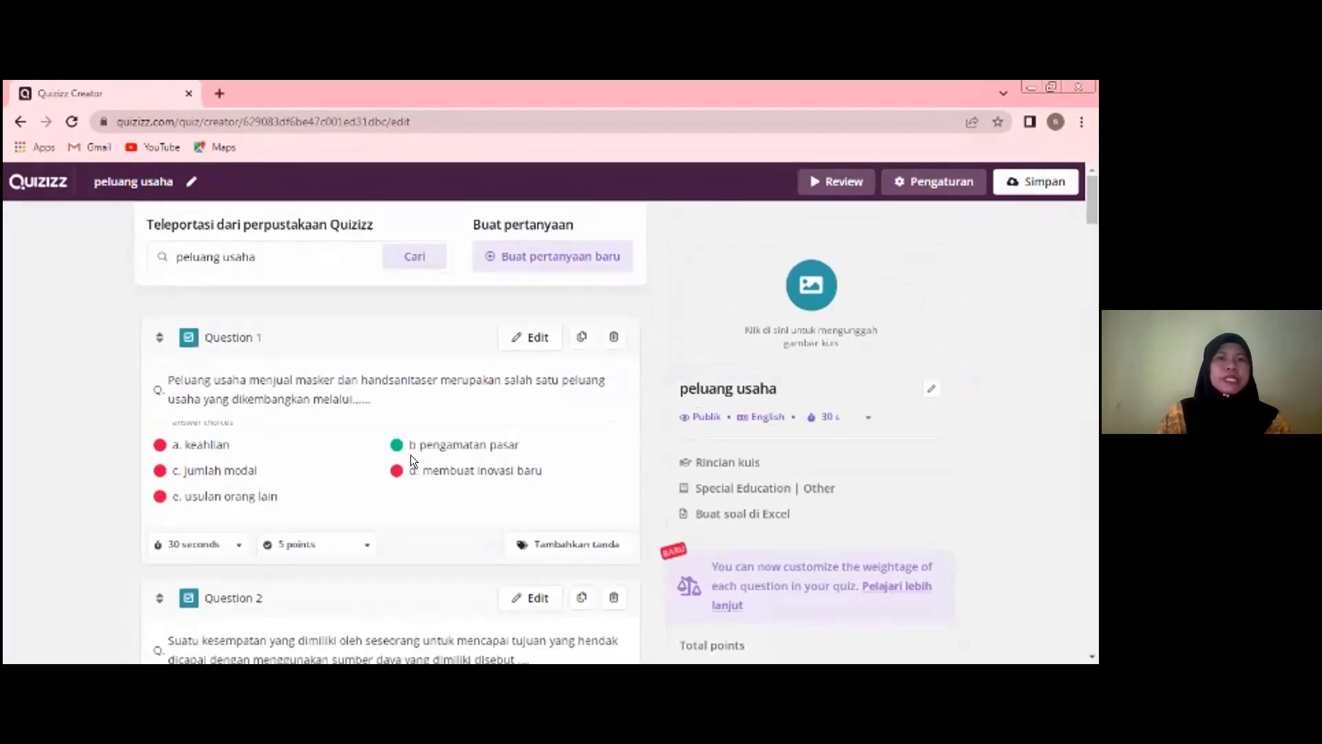
- Set the time limit of question 1 to 1 minute and of question 2 to 20 seconds
{"action": "left_click", "coordinate": [235, 545]}
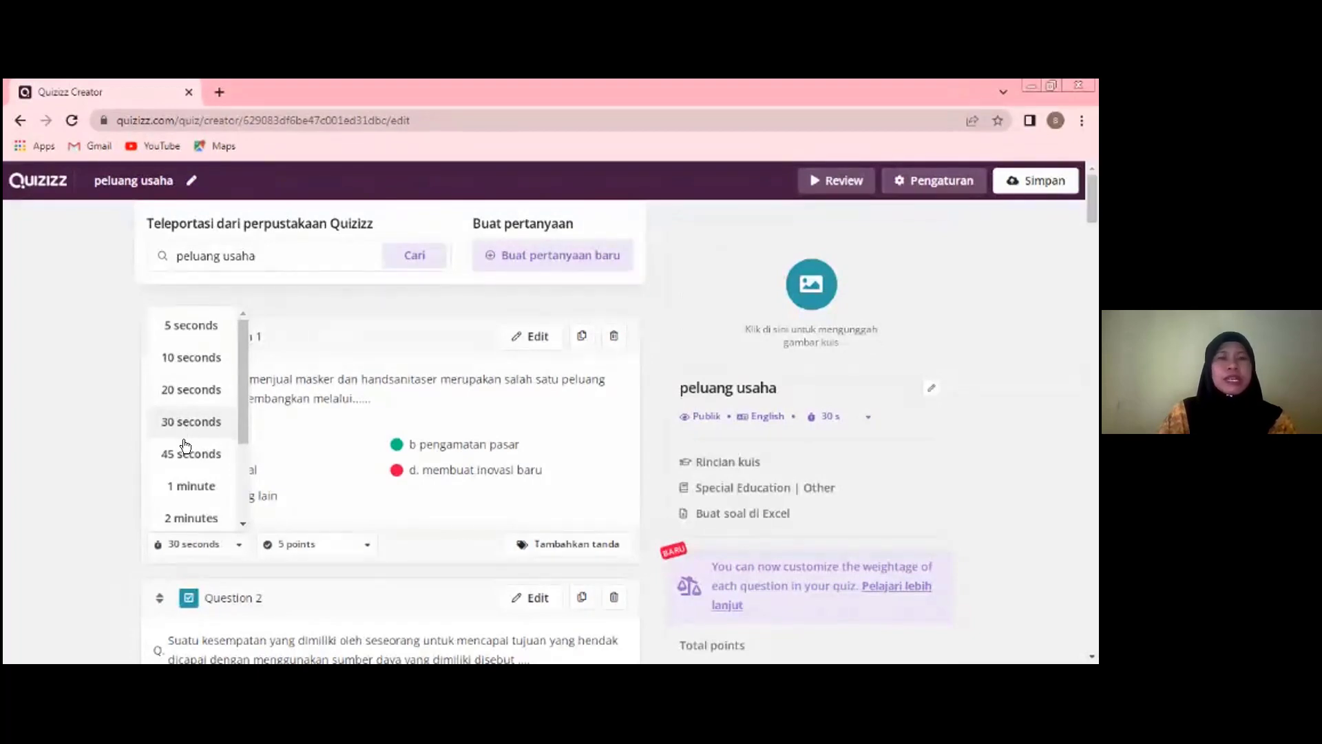
{"action": "left_click", "coordinate": [183, 482]}
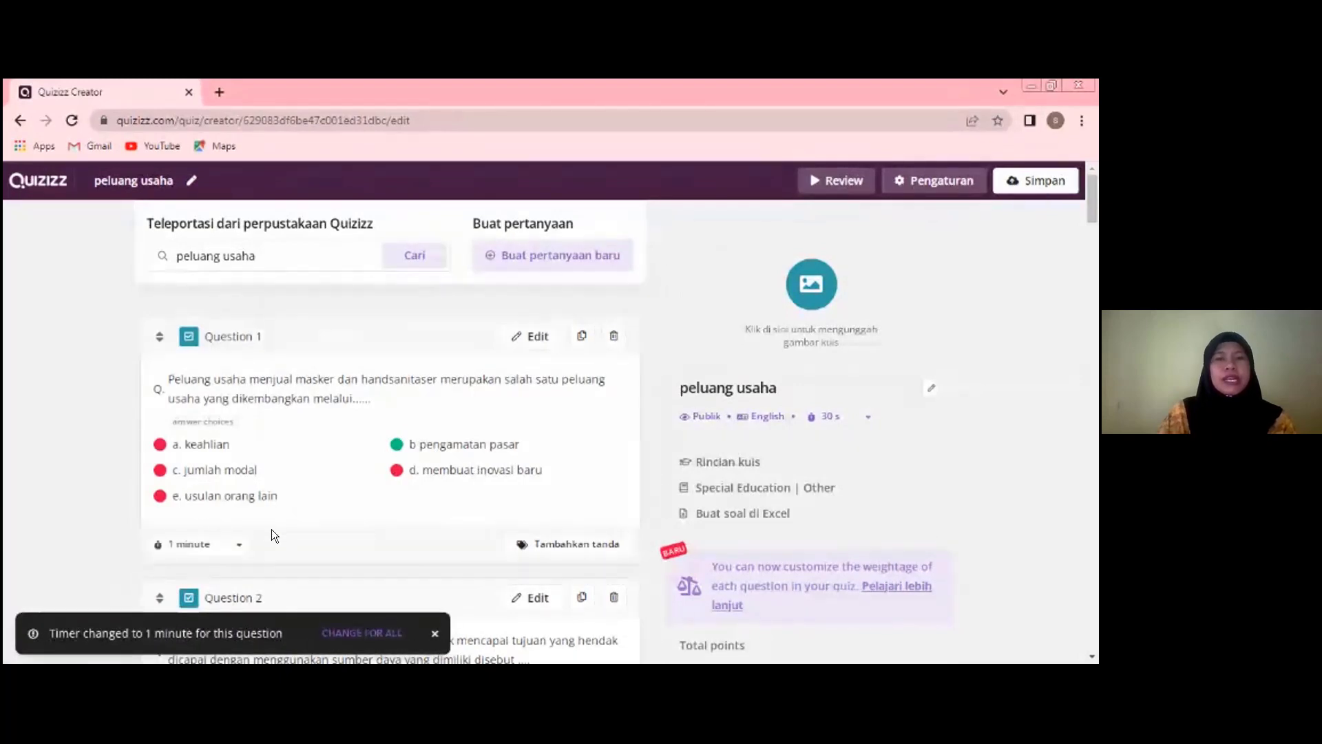
{"action": "scroll", "coordinate": [364, 531], "scroll_direction": "down", "scroll_amount": 2}
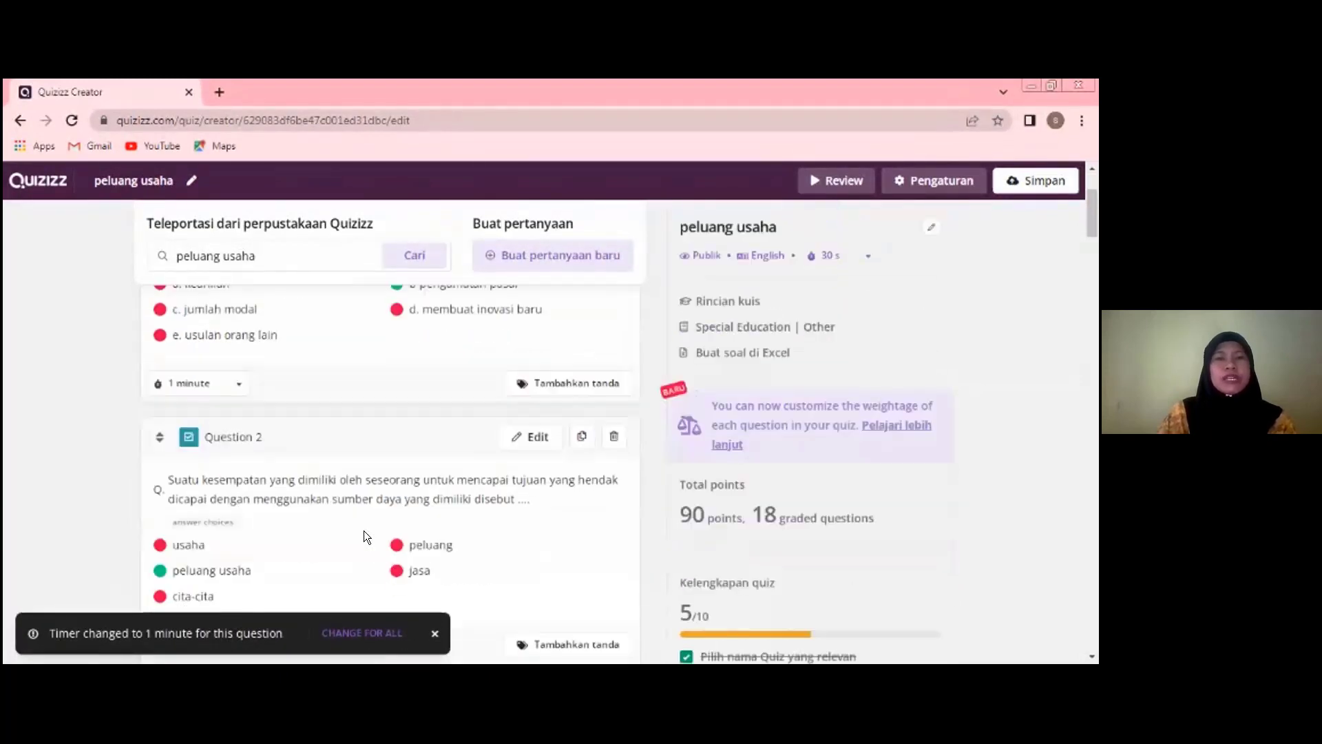
{"action": "scroll", "coordinate": [318, 540], "scroll_direction": "down", "scroll_amount": 1}
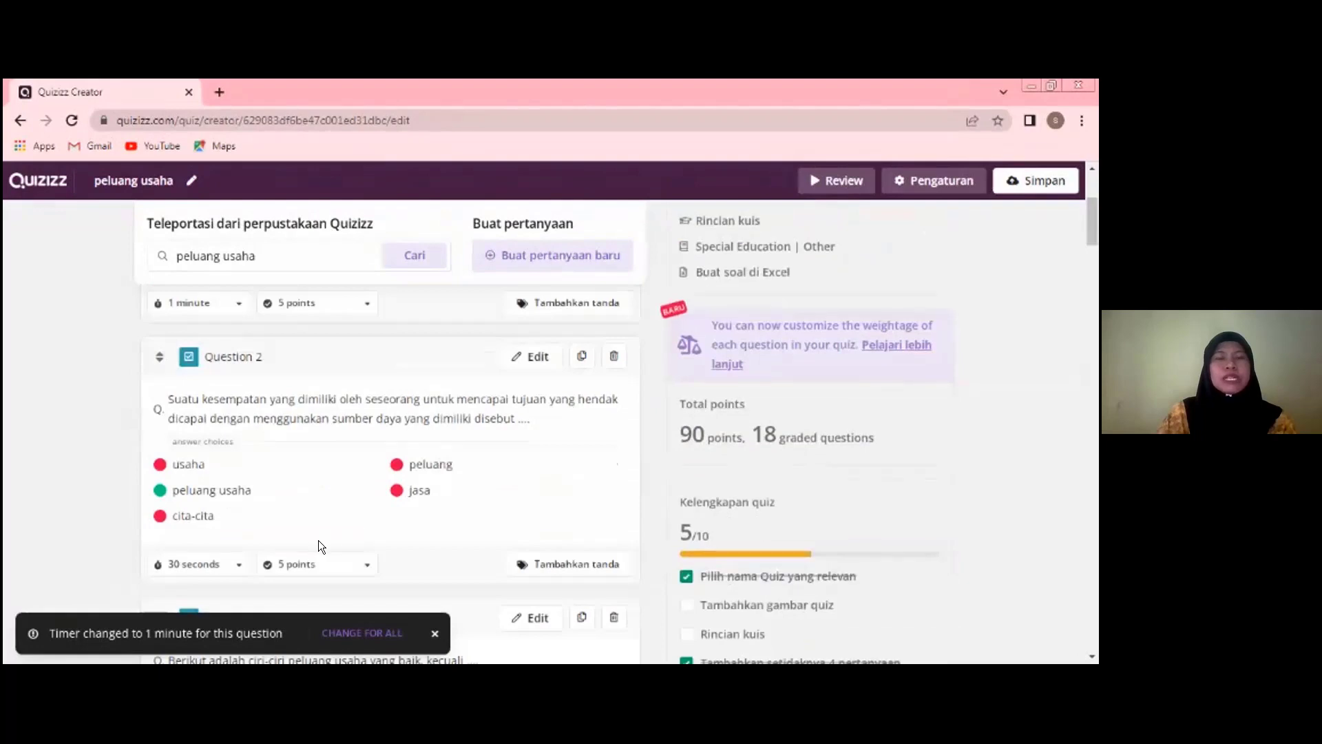
{"action": "left_click", "coordinate": [234, 559]}
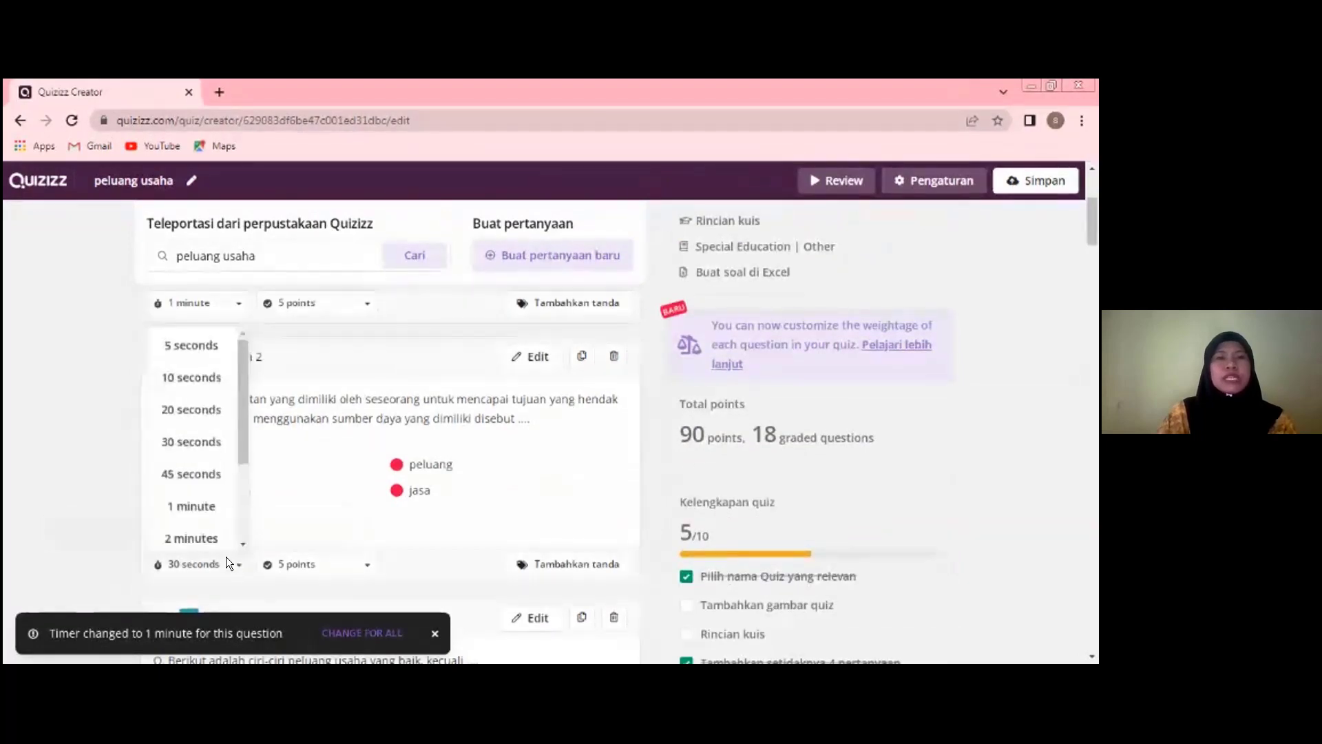
{"action": "left_click", "coordinate": [204, 421]}
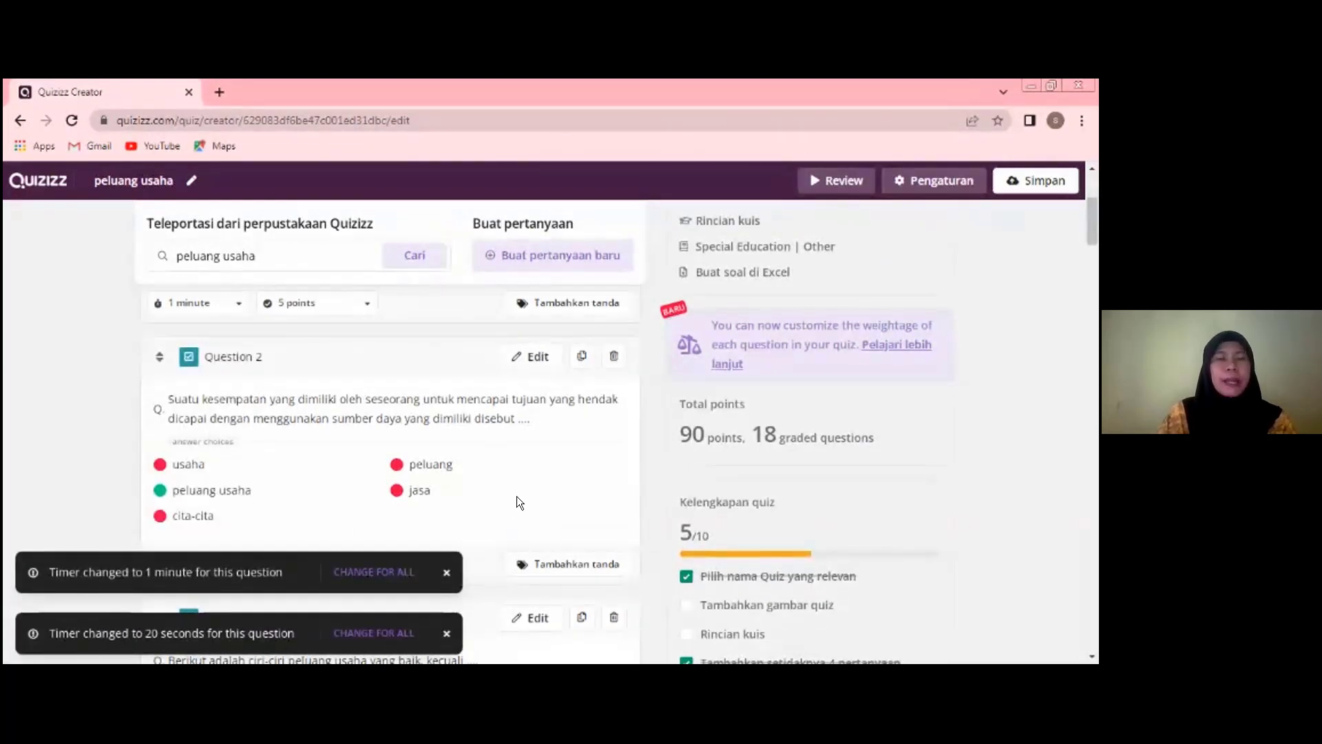
- Set the score of question 1, about selling masks and handsanitaser, to 2 points
{"action": "scroll", "coordinate": [517, 495], "scroll_direction": "down", "scroll_amount": 1}
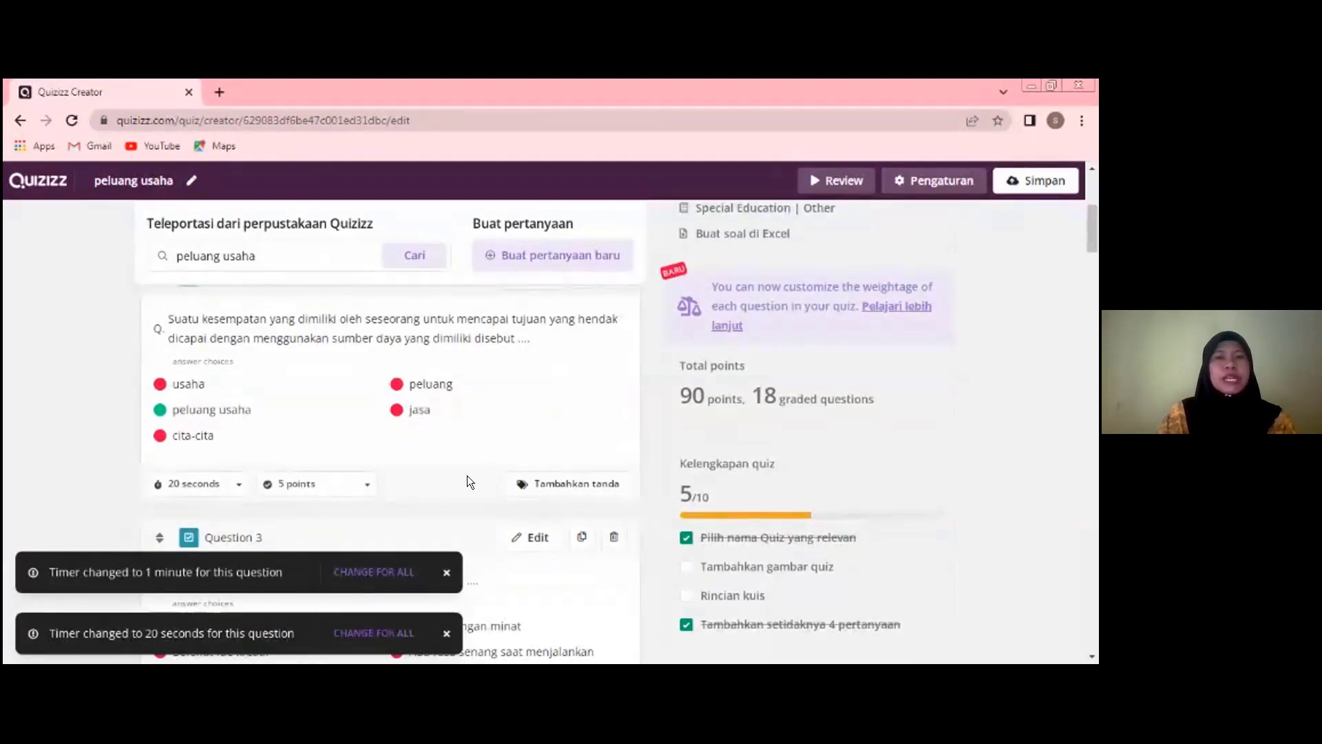
{"action": "scroll", "coordinate": [467, 475], "scroll_direction": "up", "scroll_amount": 5}
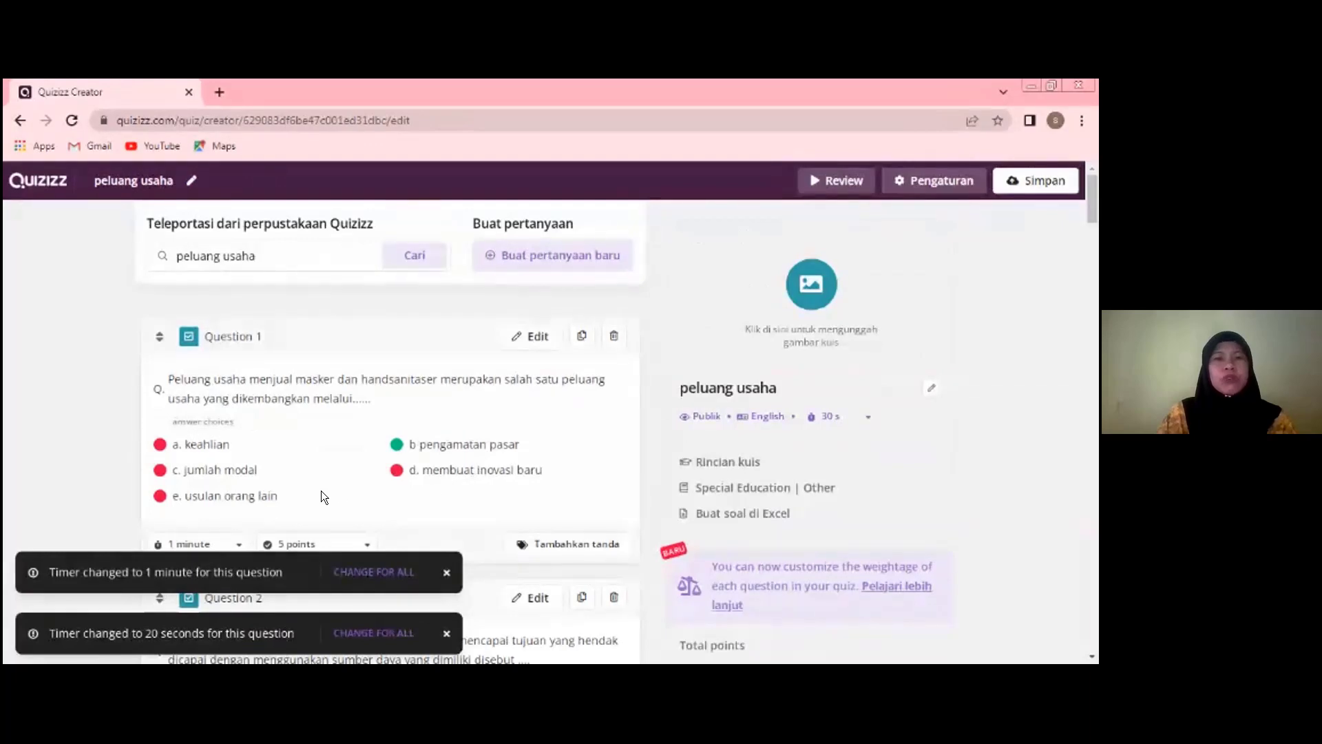
{"action": "scroll", "coordinate": [321, 490], "scroll_direction": "down", "scroll_amount": 3}
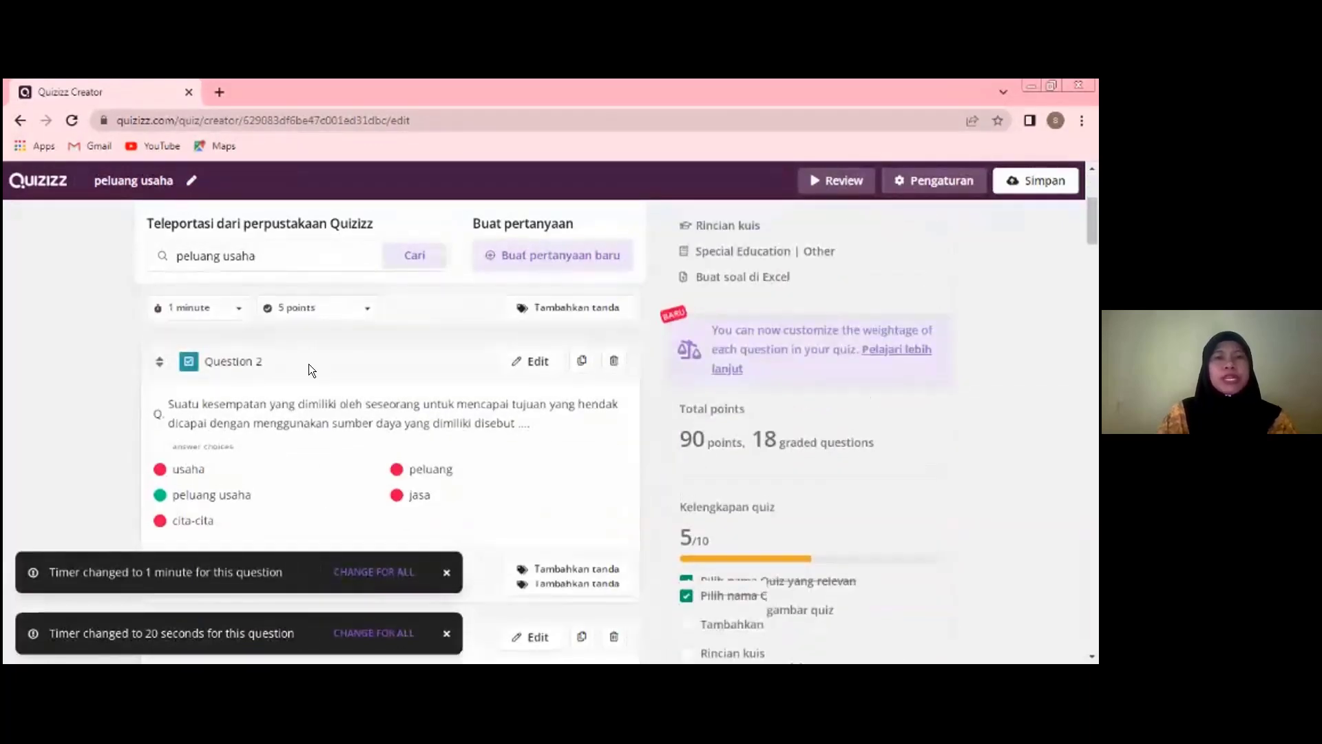
{"action": "scroll", "coordinate": [308, 363], "scroll_direction": "up", "scroll_amount": 1}
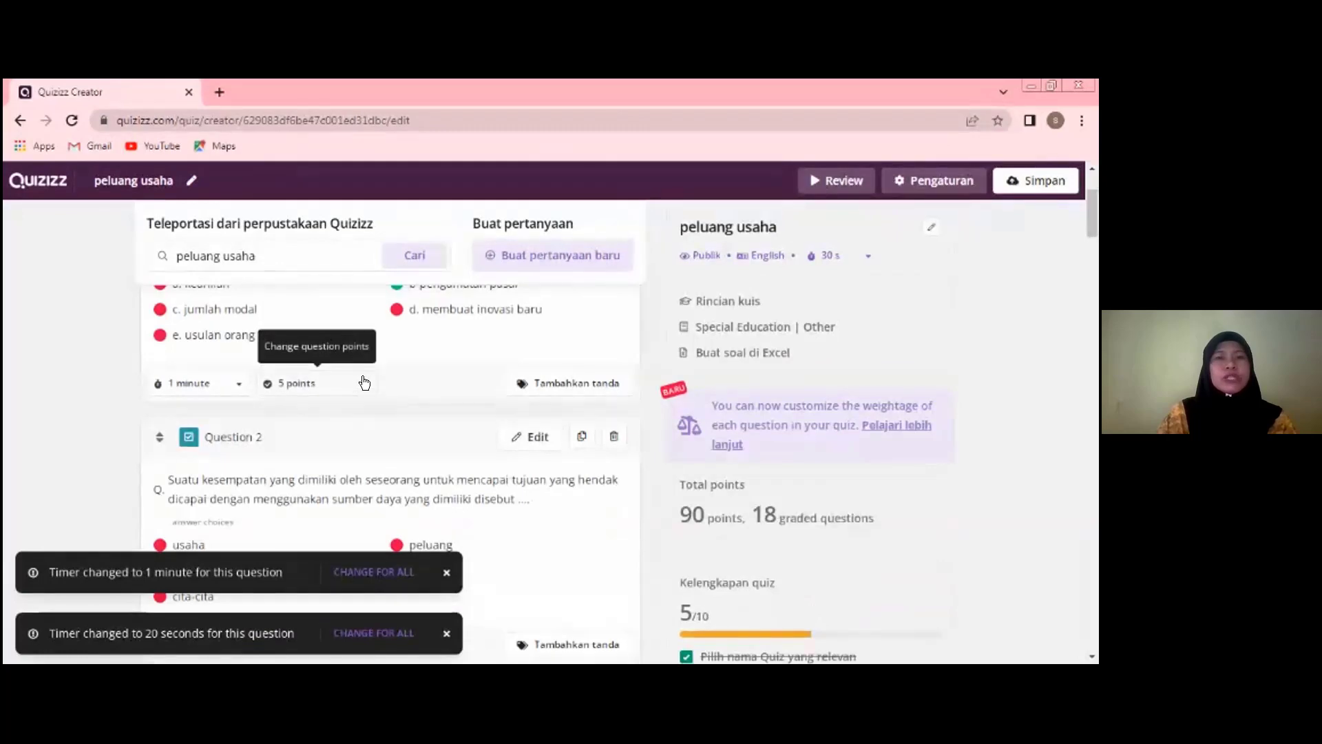
{"action": "left_click", "coordinate": [363, 383]}
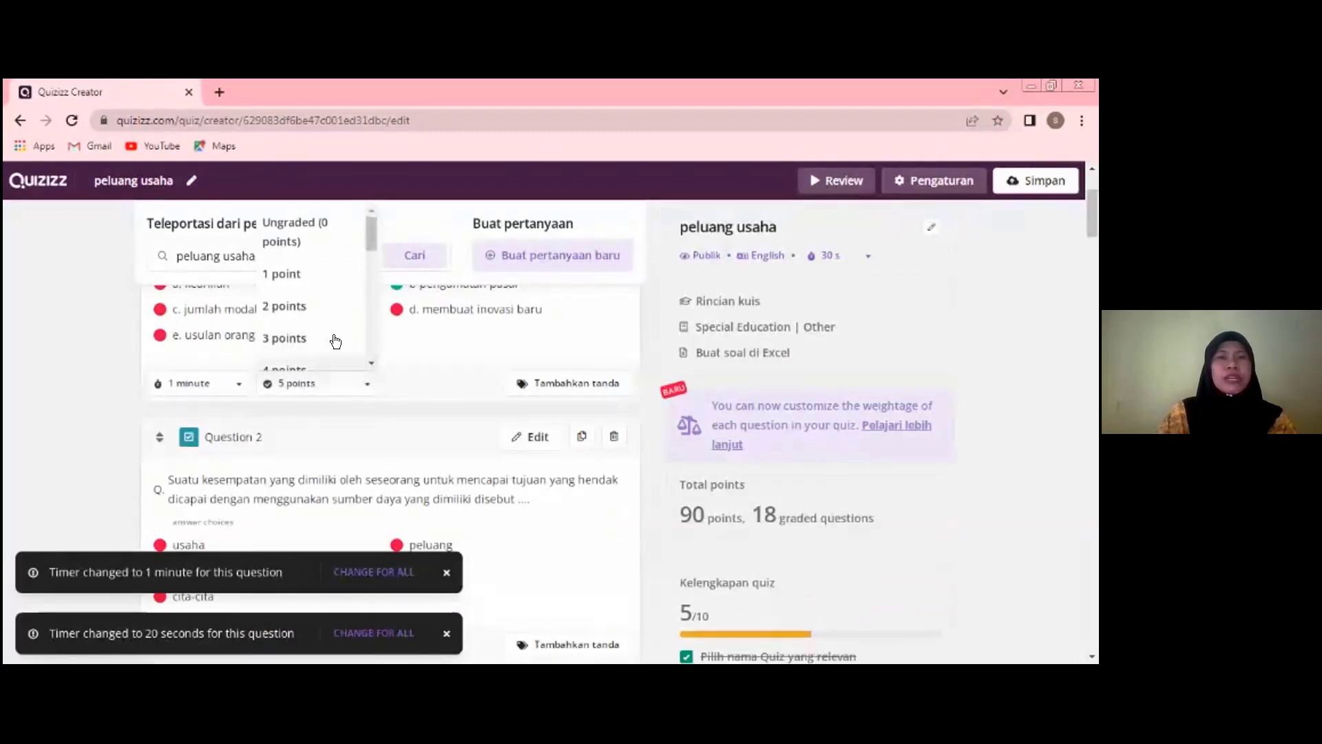
{"action": "left_click", "coordinate": [290, 306]}
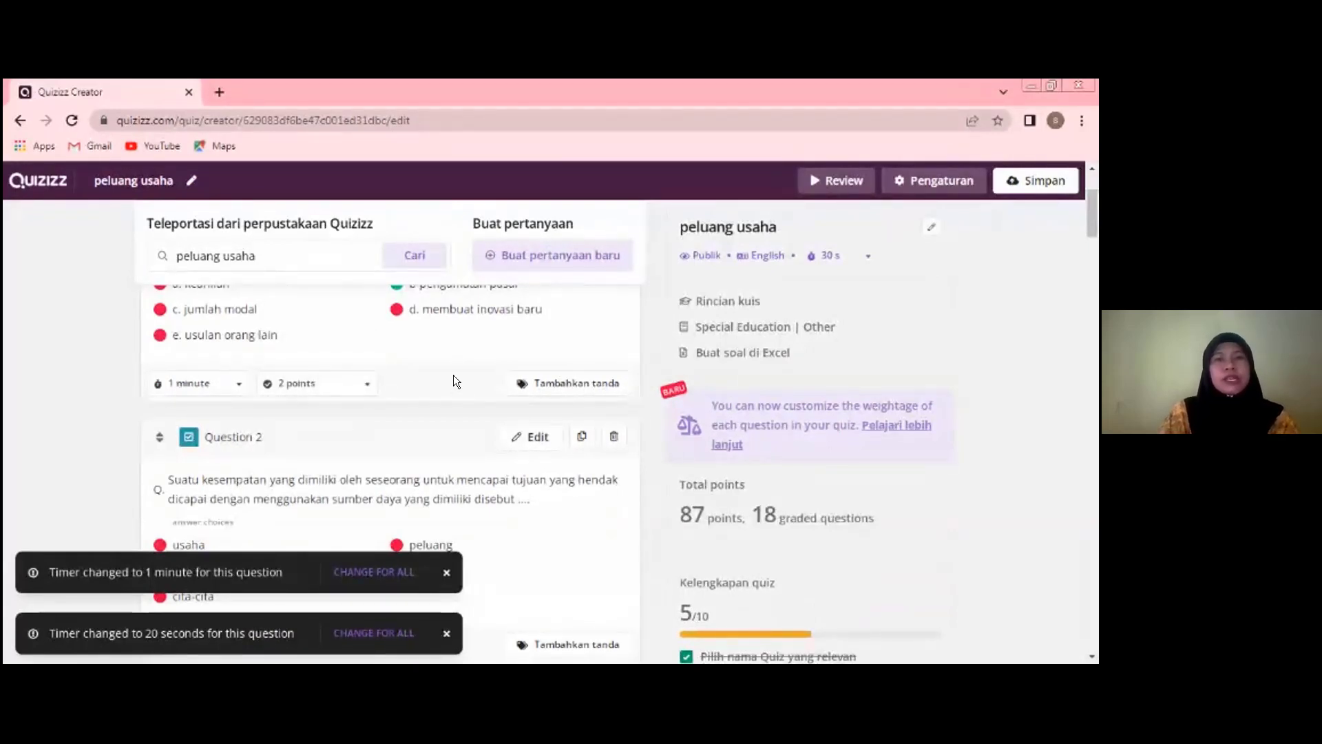
- Open question 1 for editing and retype the ending "an" of the word "dan" in its text
{"action": "scroll", "coordinate": [454, 377], "scroll_direction": "up", "scroll_amount": 3}
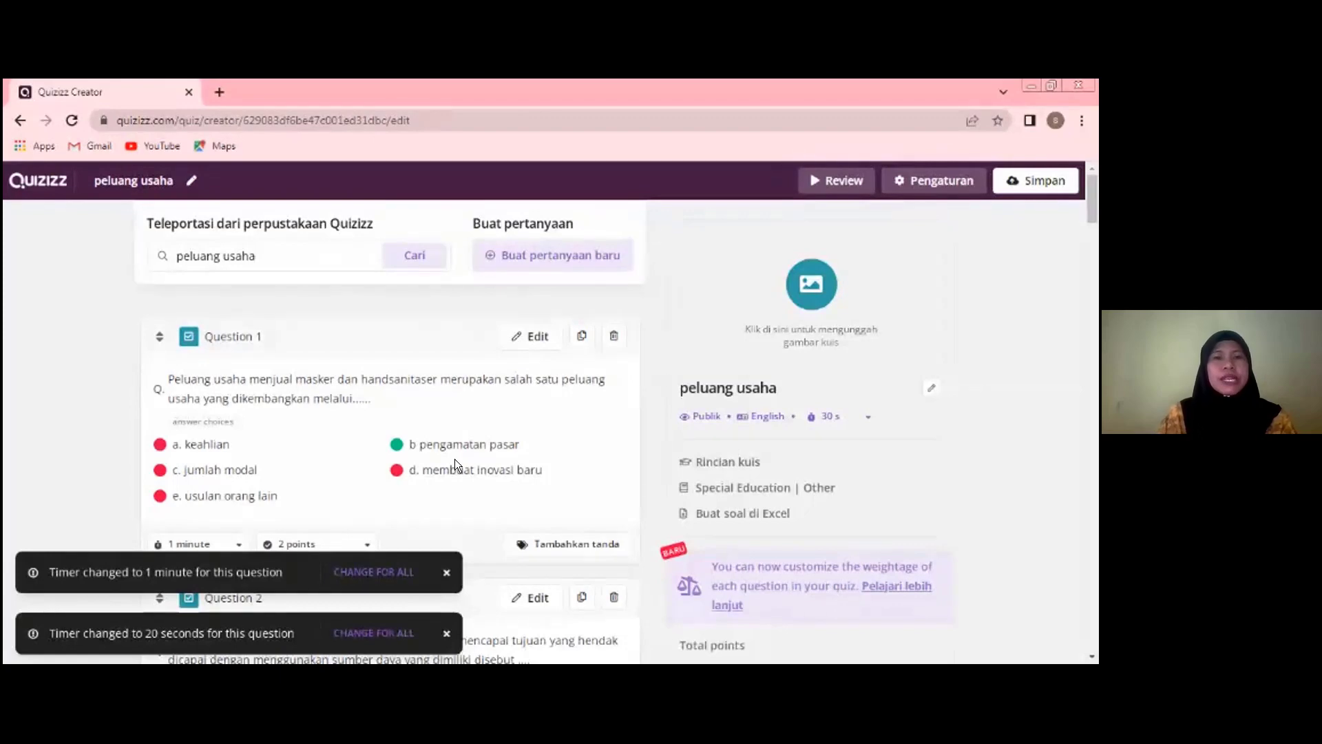
{"action": "left_click", "coordinate": [531, 337]}
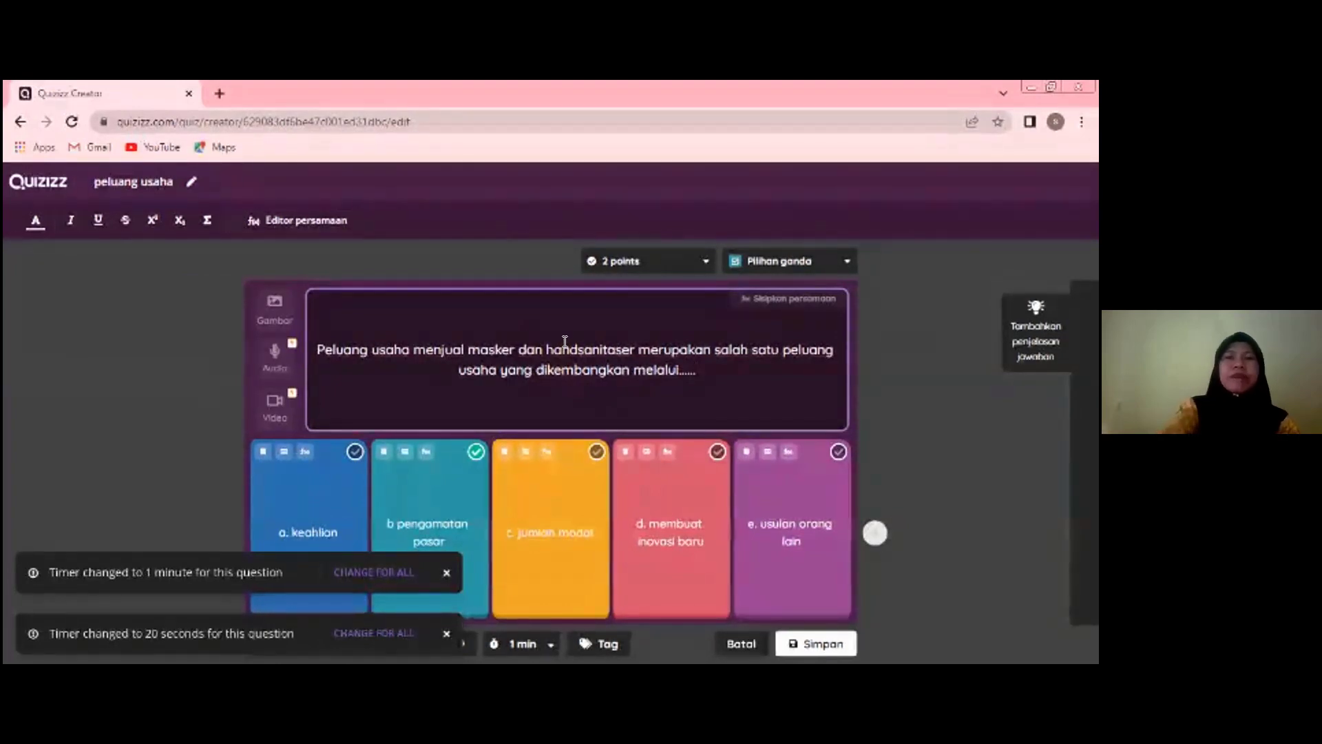
{"action": "key", "text": "BackSpace"}
{"action": "key", "text": "BackSpace"}
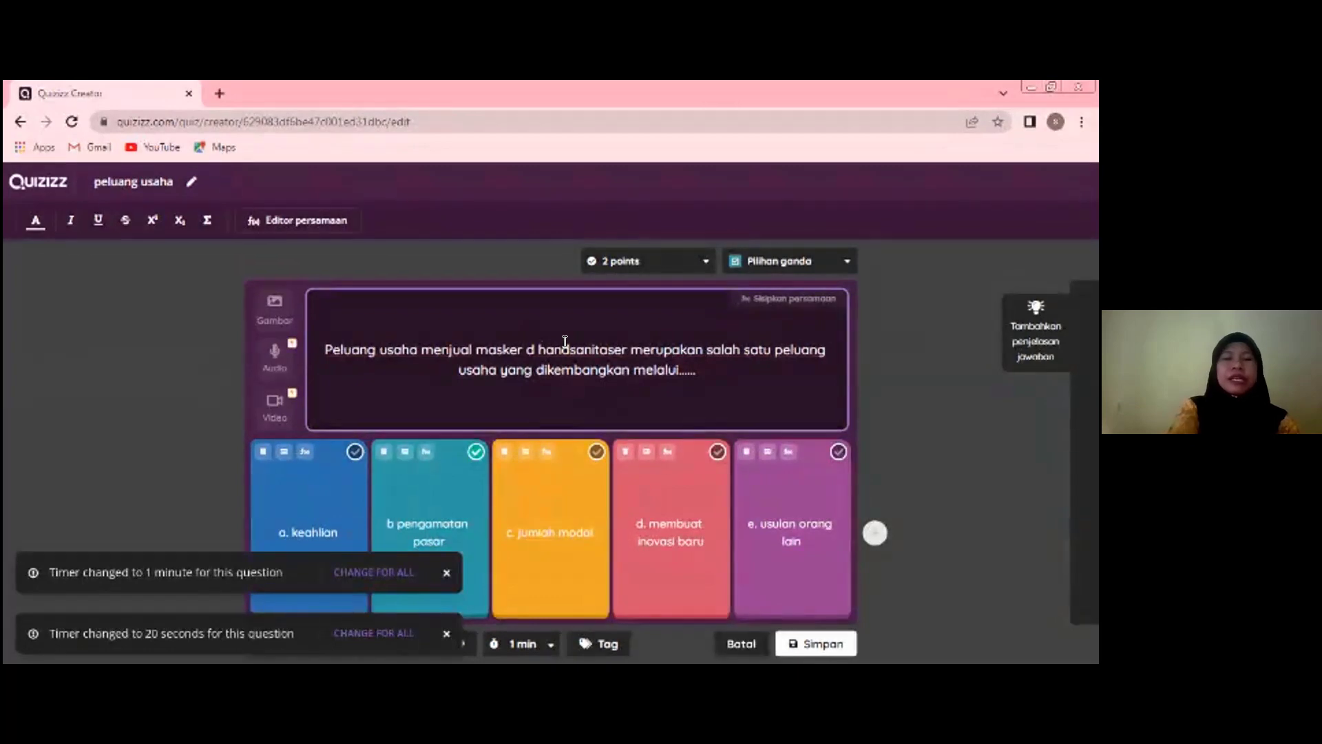
{"action": "type", "text": "an"}
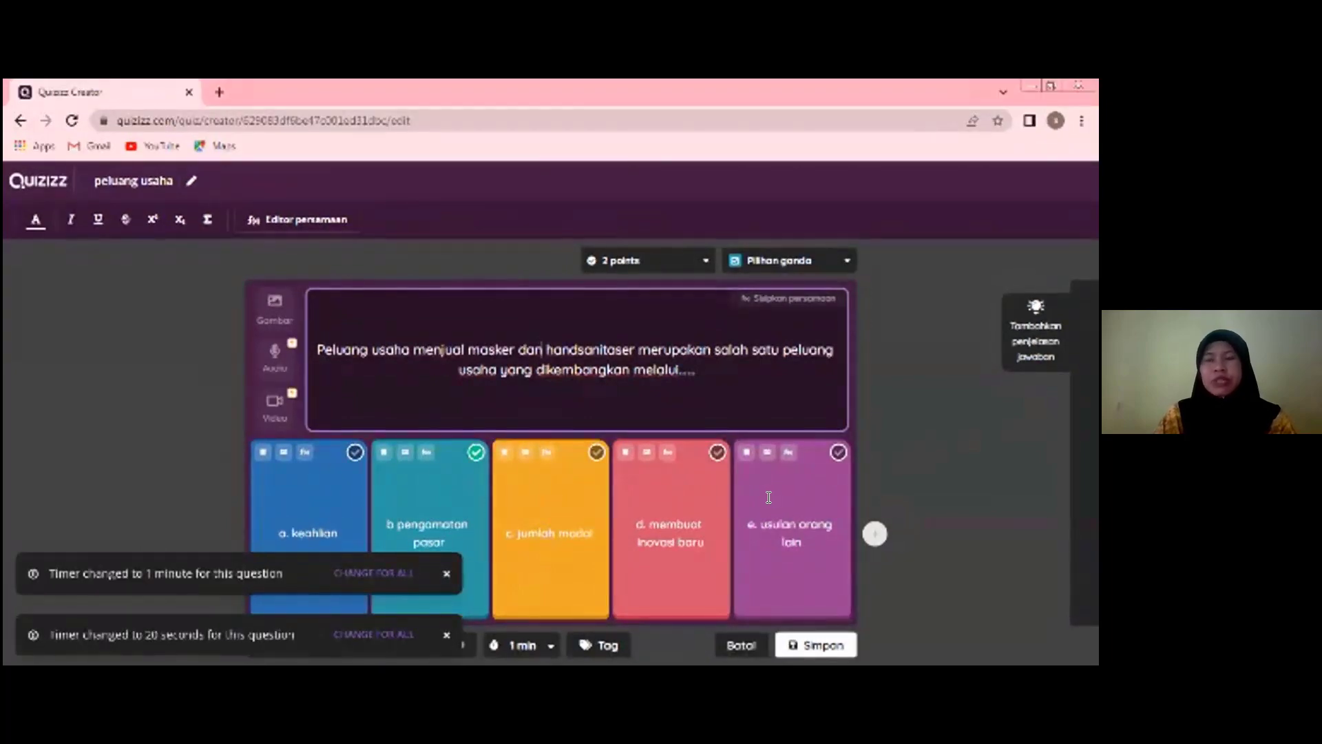
- Delete the answer option "e. usulan orang lain" from question 1 and save the question
{"action": "left_click", "coordinate": [741, 456]}
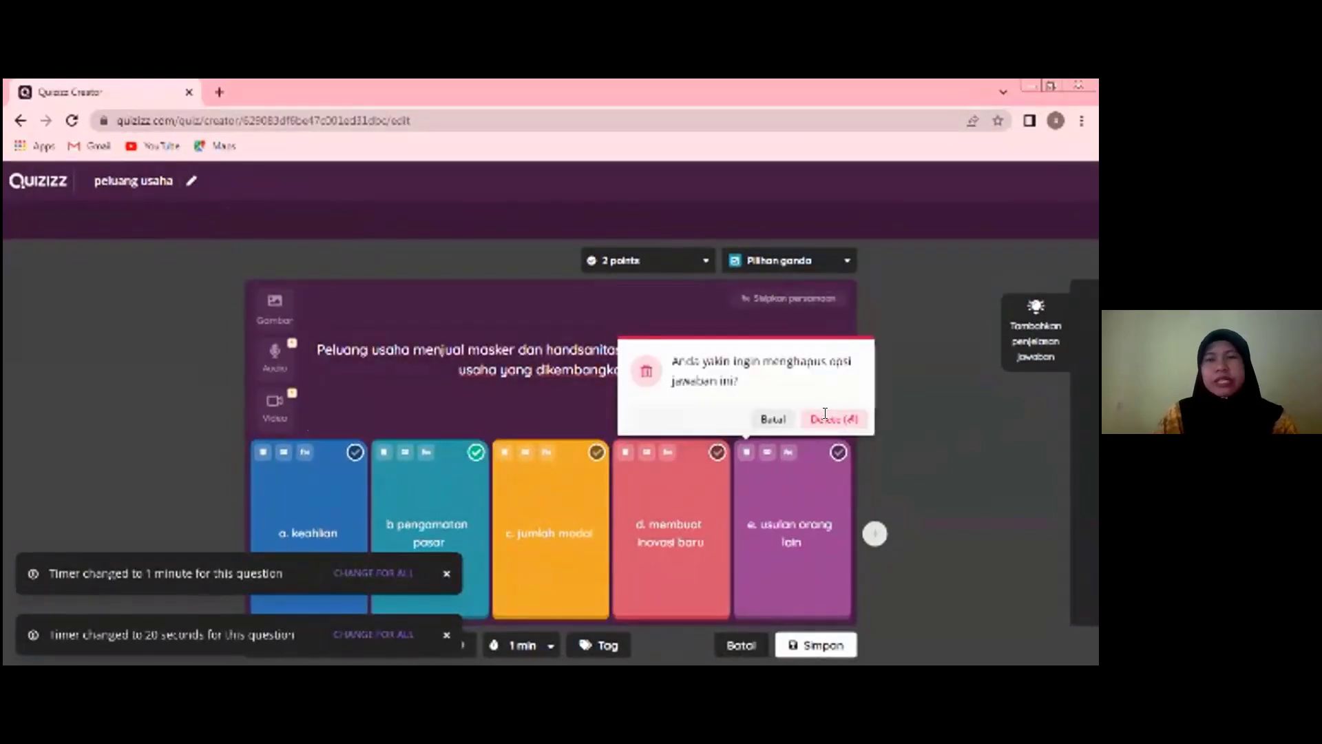
{"action": "left_click", "coordinate": [824, 418]}
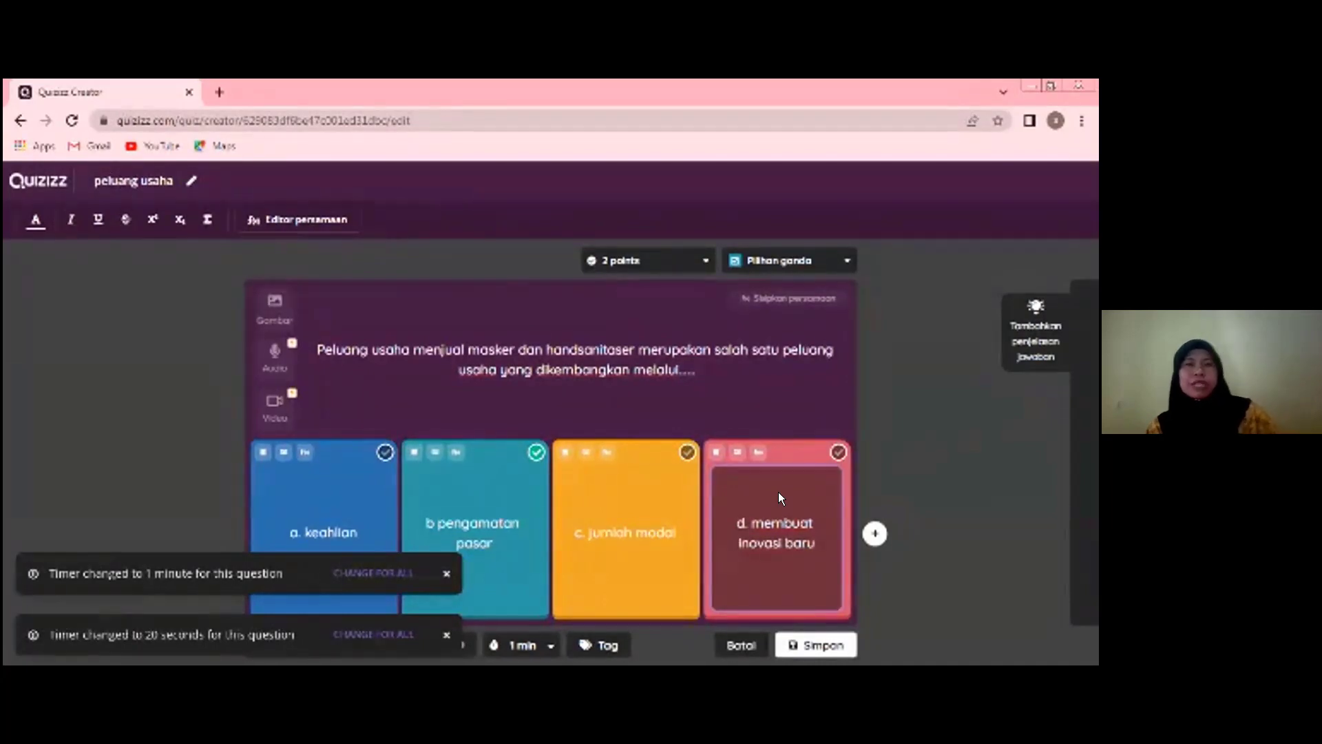
{"action": "left_click", "coordinate": [811, 643]}
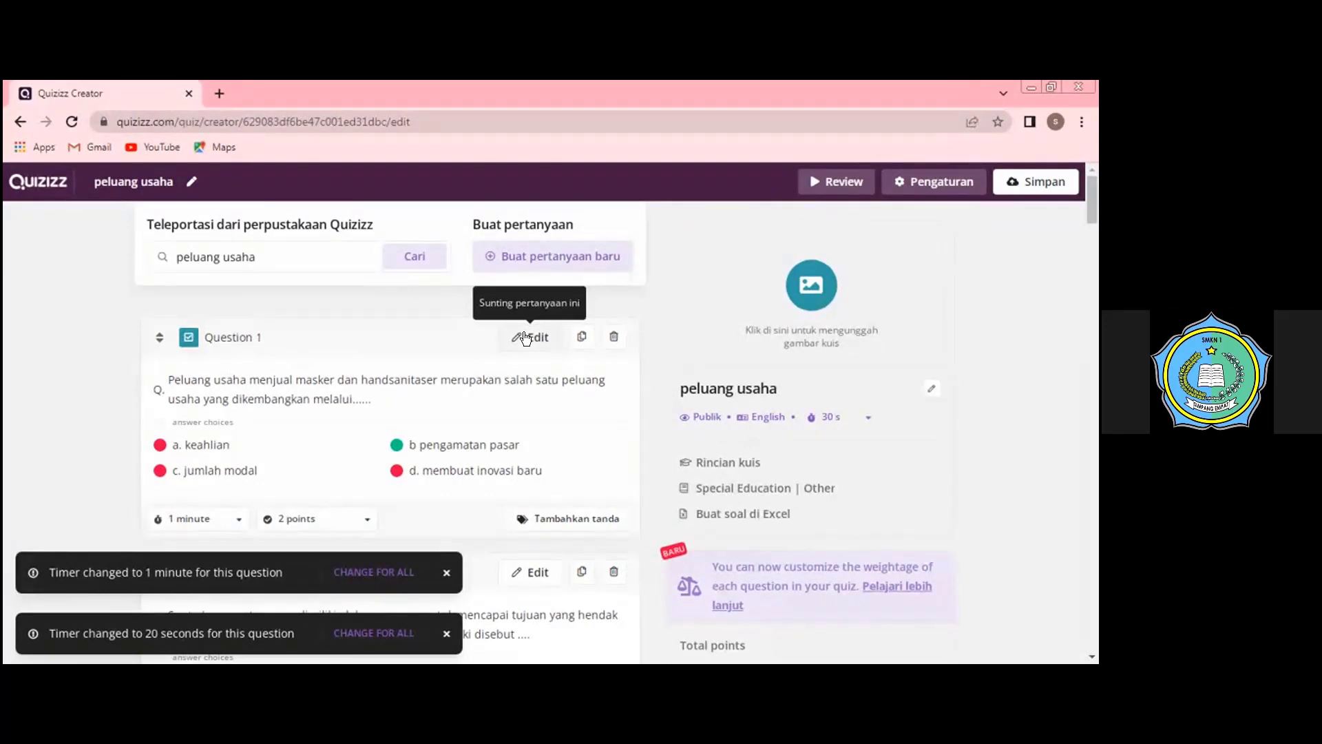
- Open question 1 for editing and try out the equation editor with a 2 and a root symbol
{"action": "left_click", "coordinate": [525, 337]}
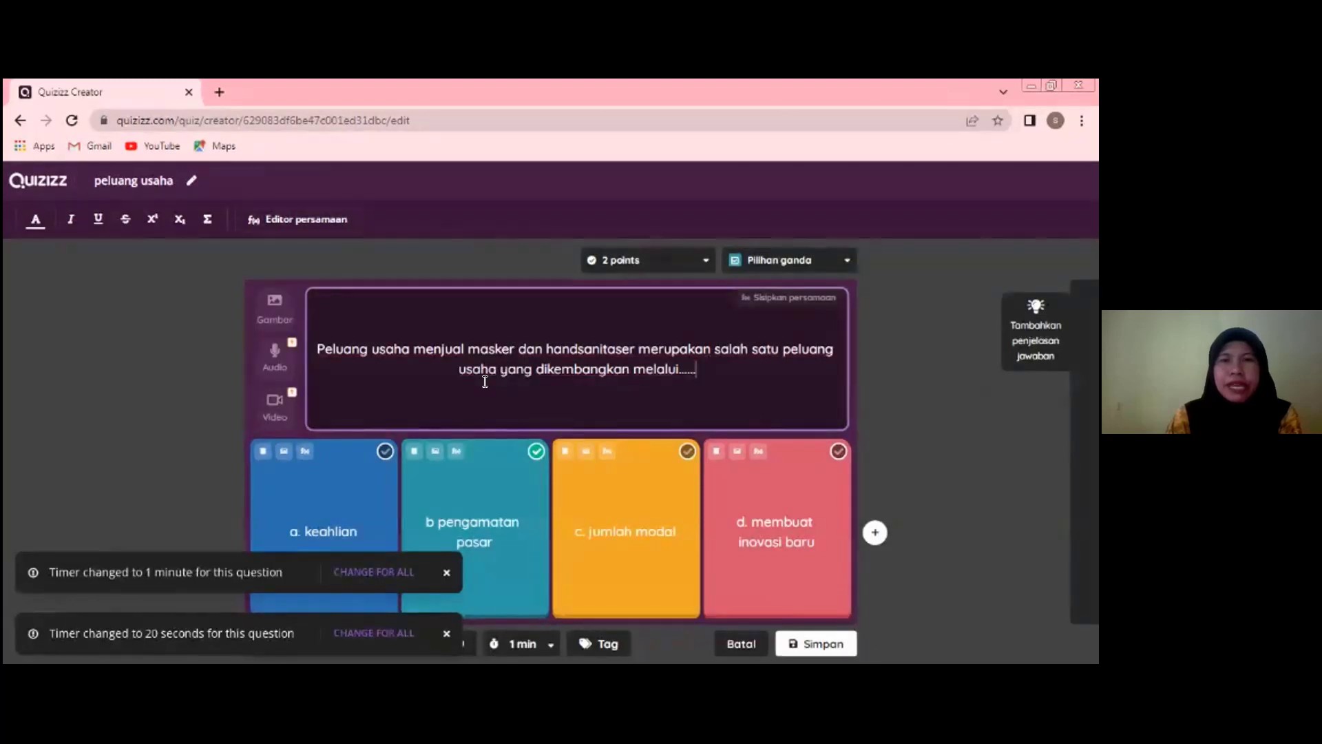
{"action": "left_click", "coordinate": [762, 299]}
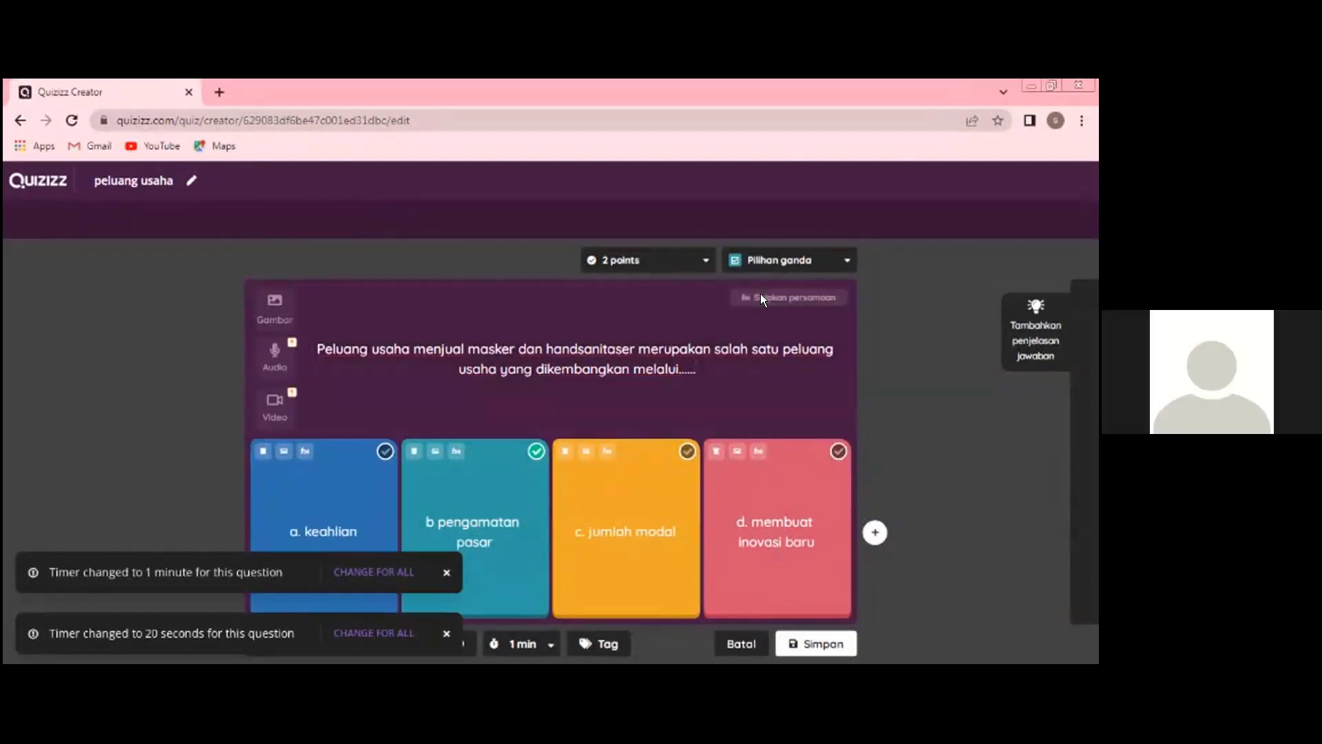
{"action": "left_click", "coordinate": [760, 296]}
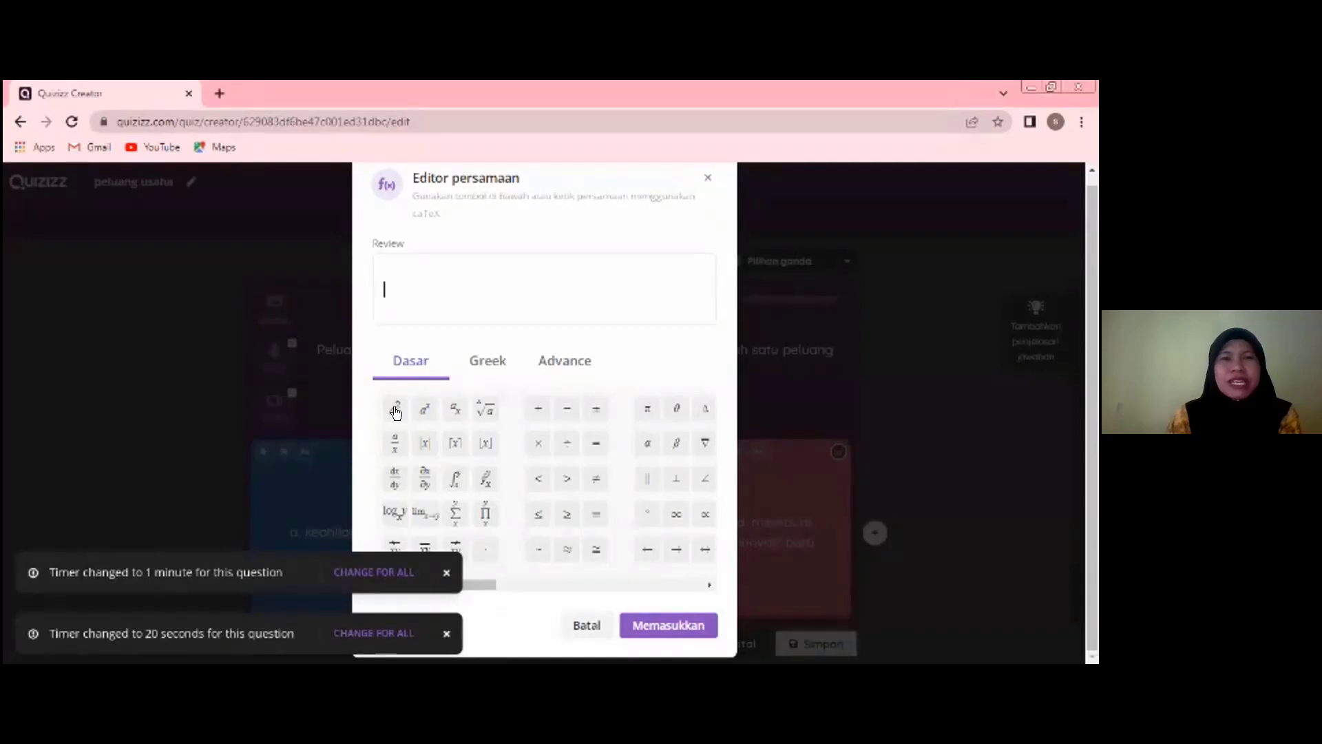
{"action": "type", "text": "2"}
{"action": "left_click", "coordinate": [482, 408]}
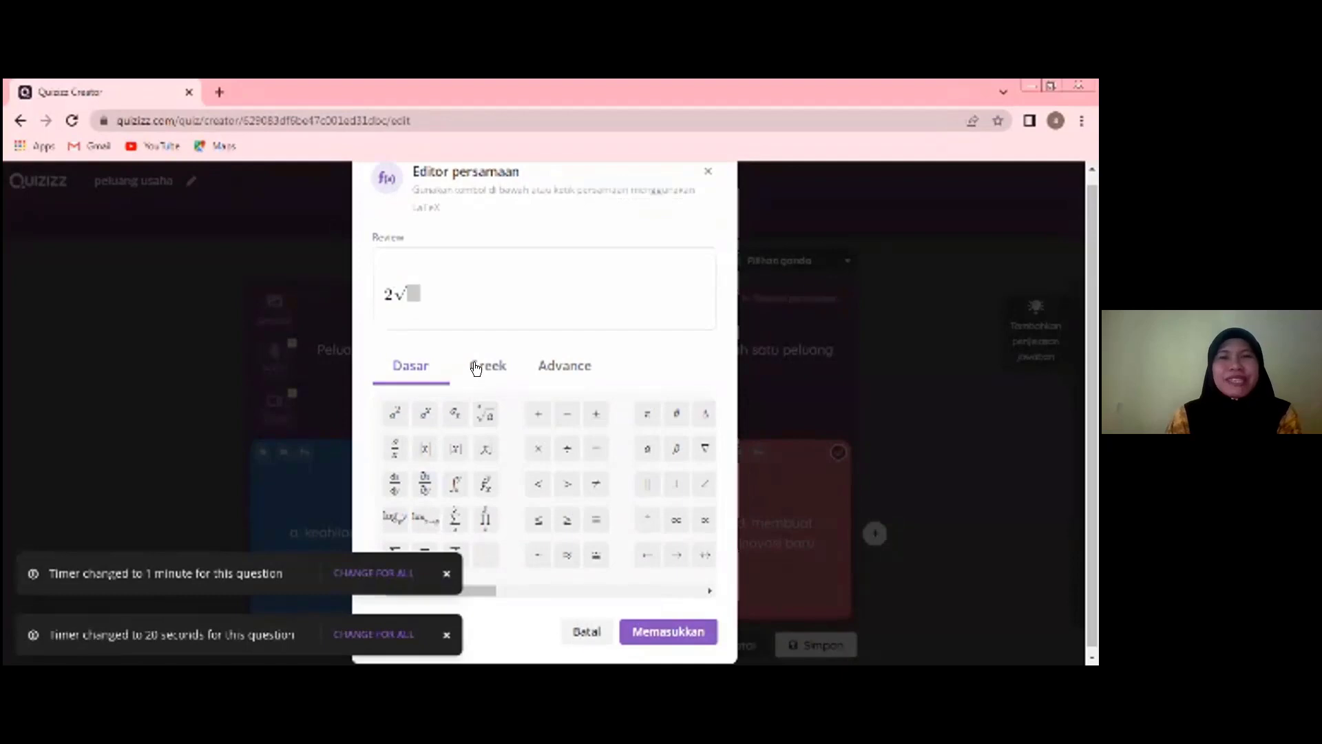
{"action": "left_click", "coordinate": [706, 170]}
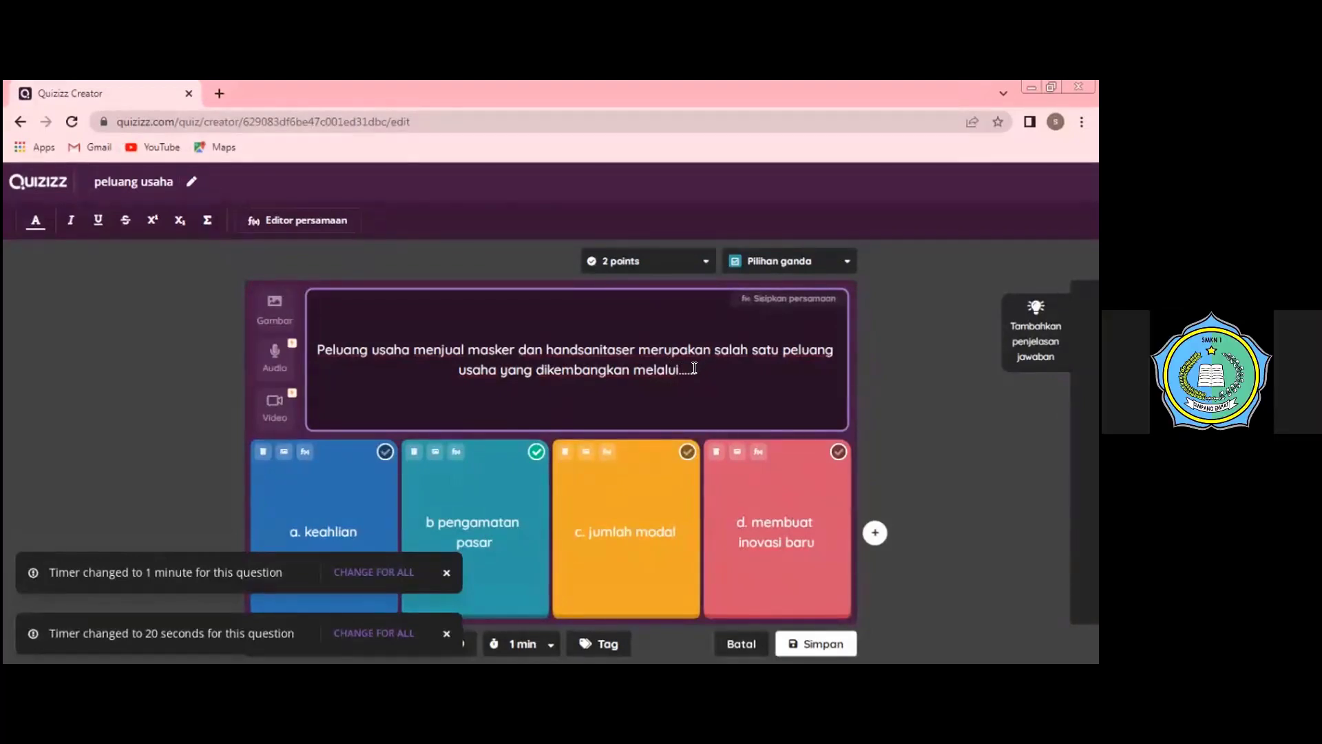
{"action": "type", "text": ".."}
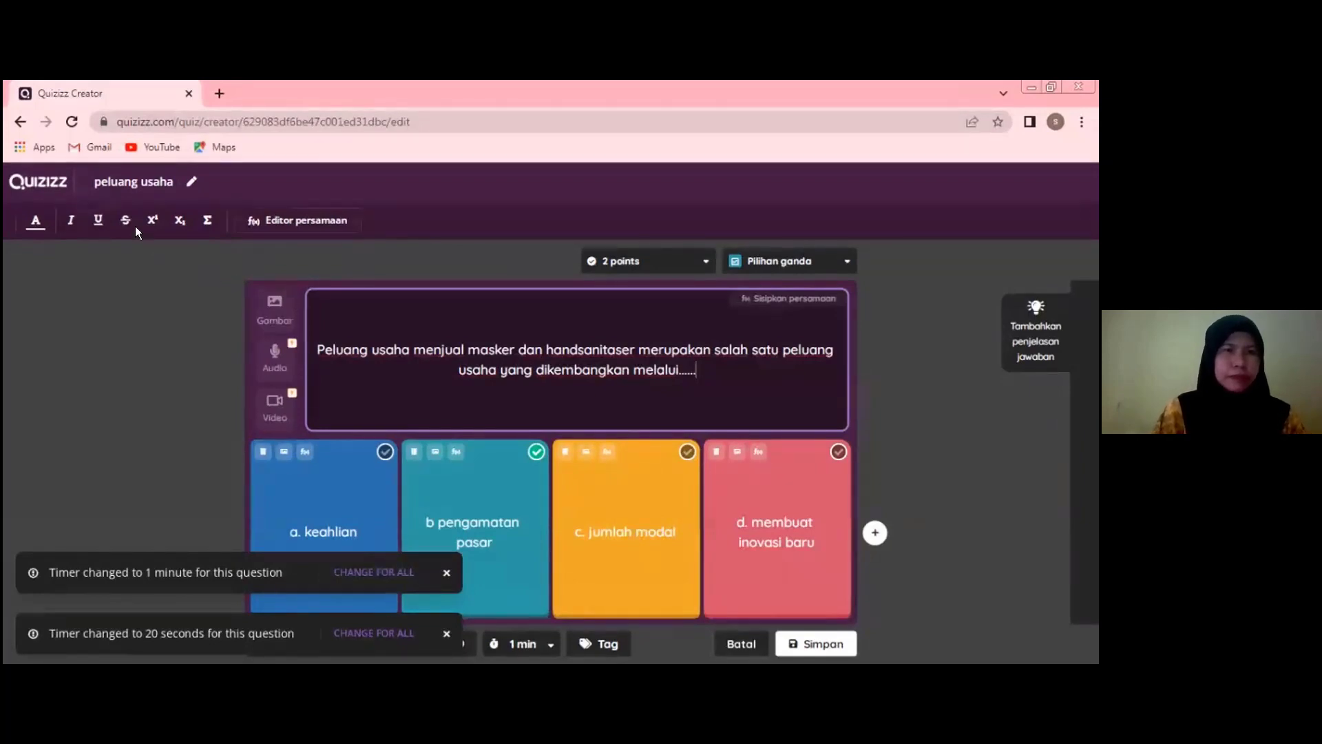
- Leave the question editor, bring up the quiz settings and look at uploading a title image from the computer
{"action": "left_click", "coordinate": [20, 121]}
{"action": "left_click", "coordinate": [684, 447]}
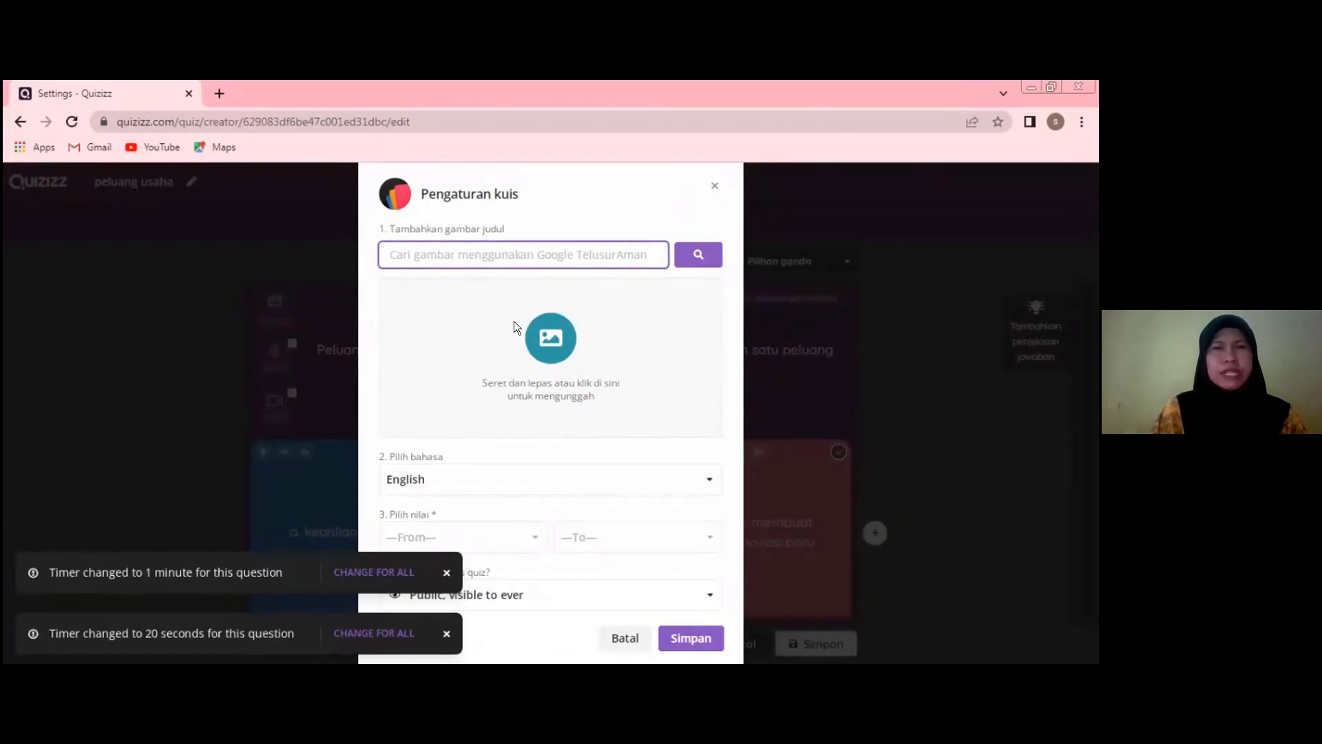
{"action": "left_click", "coordinate": [547, 335]}
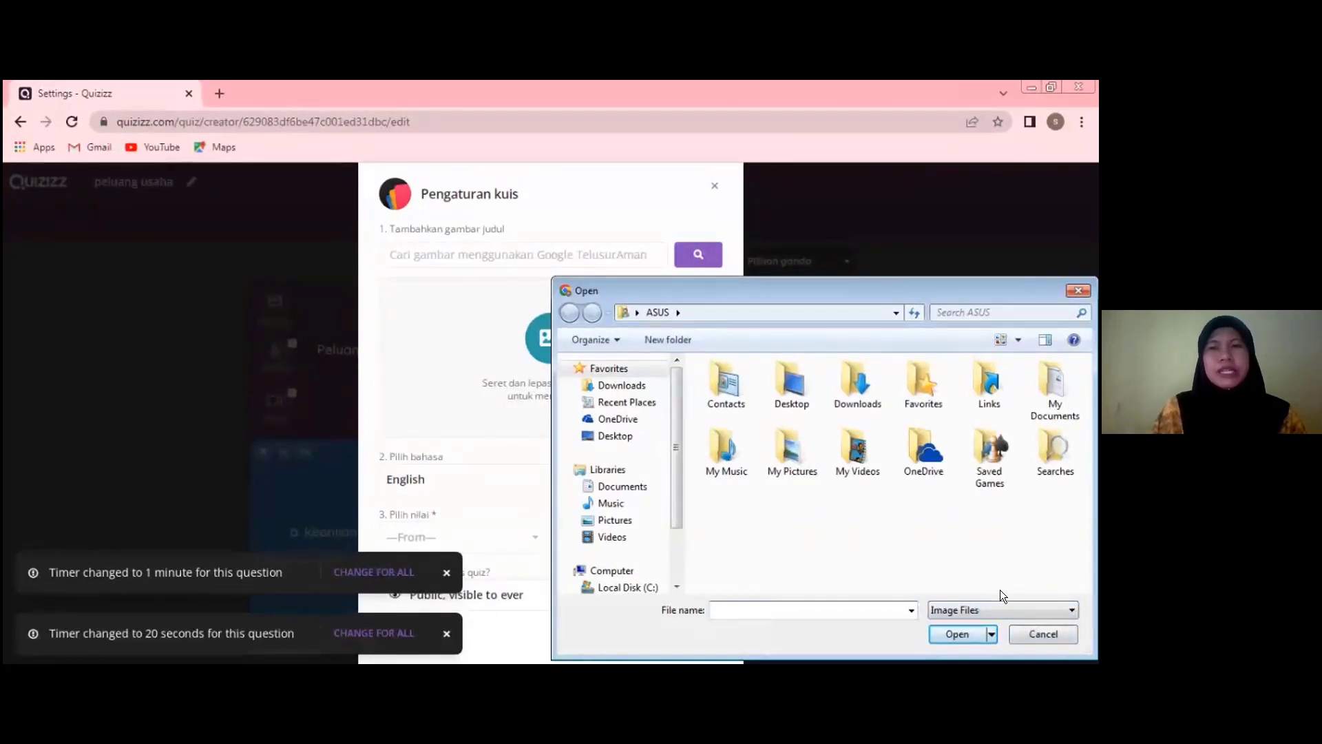
{"action": "left_click", "coordinate": [1028, 628]}
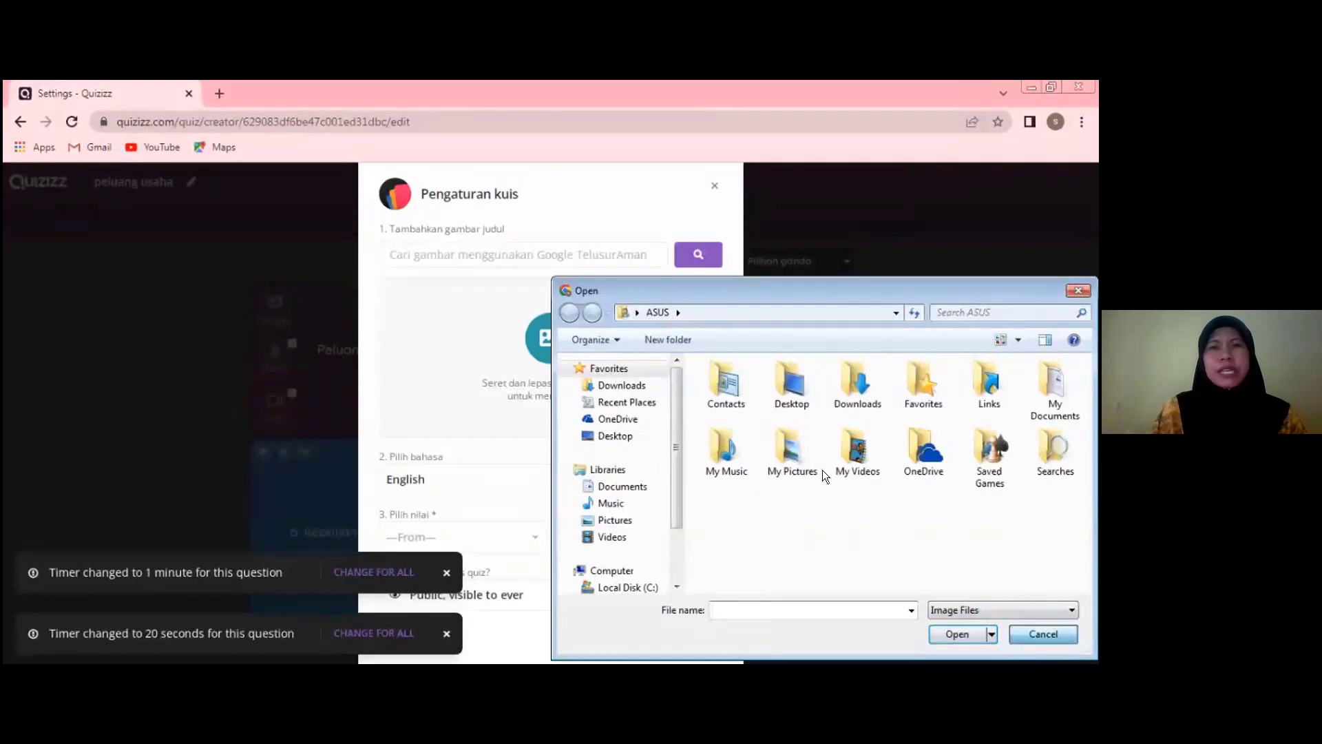
- Search the web images for "usaha" and insert the green illustration of a woman with glasses as the quiz's title image
{"action": "left_click", "coordinate": [420, 252]}
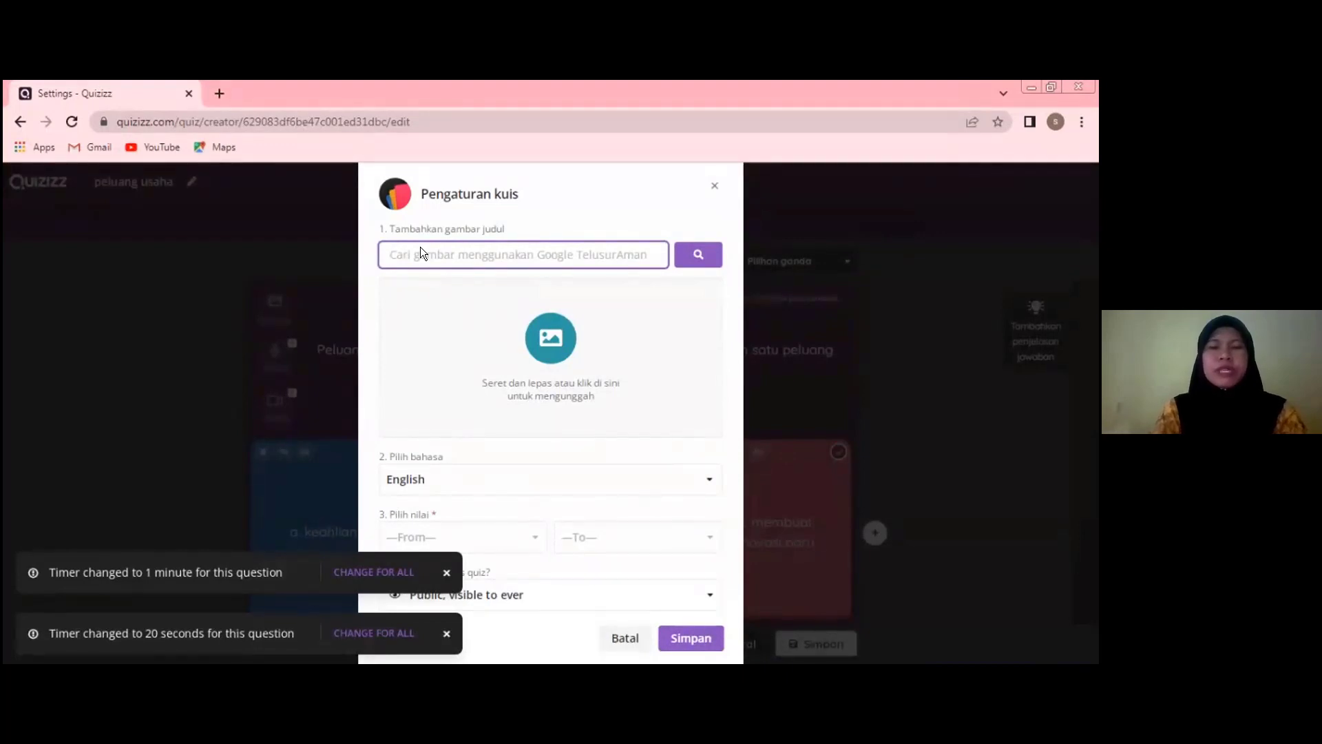
{"action": "type", "text": "usa"}
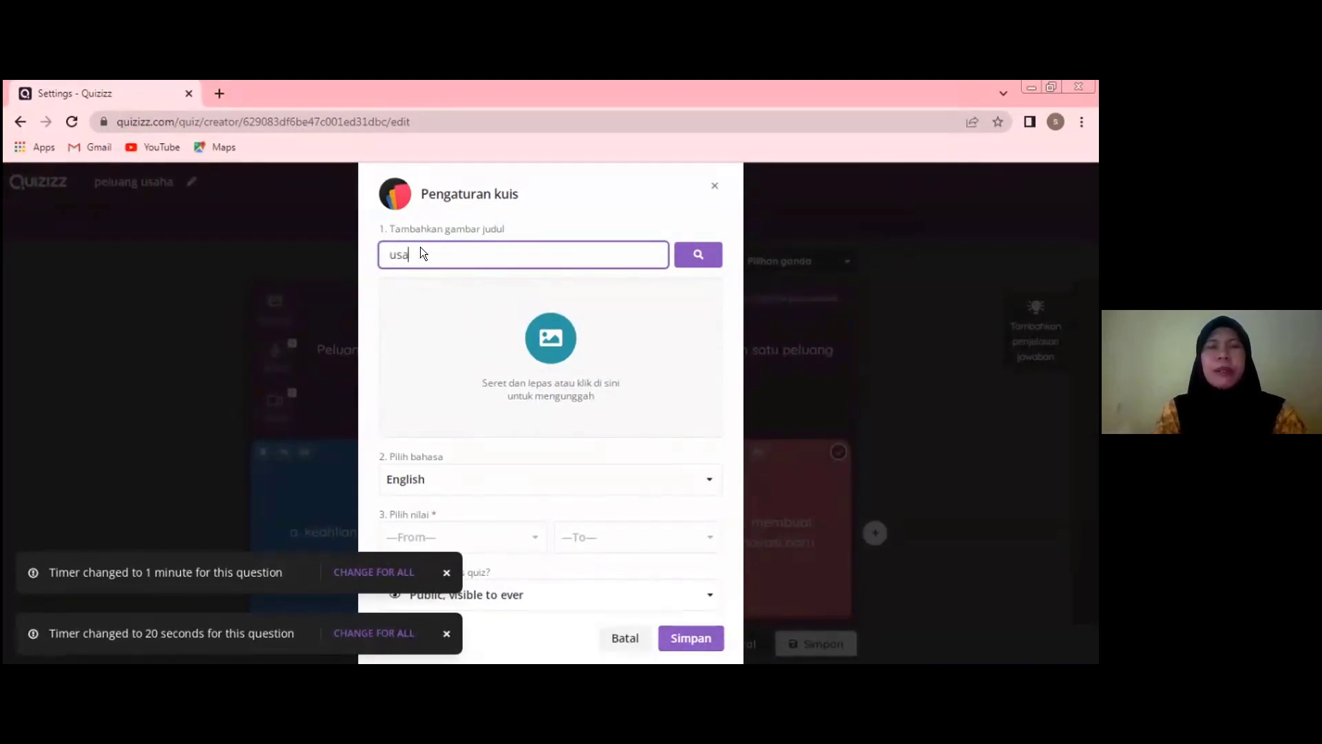
{"action": "type", "text": "ha"}
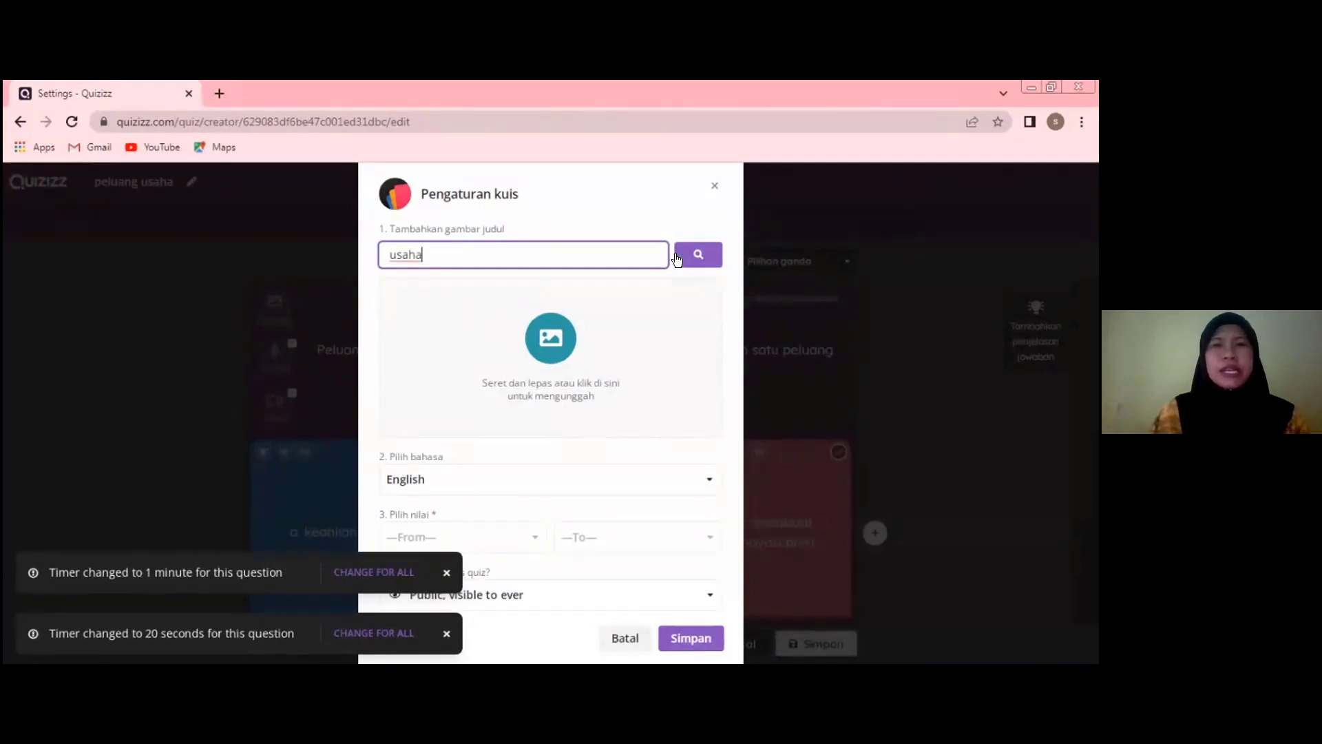
{"action": "left_click", "coordinate": [696, 259]}
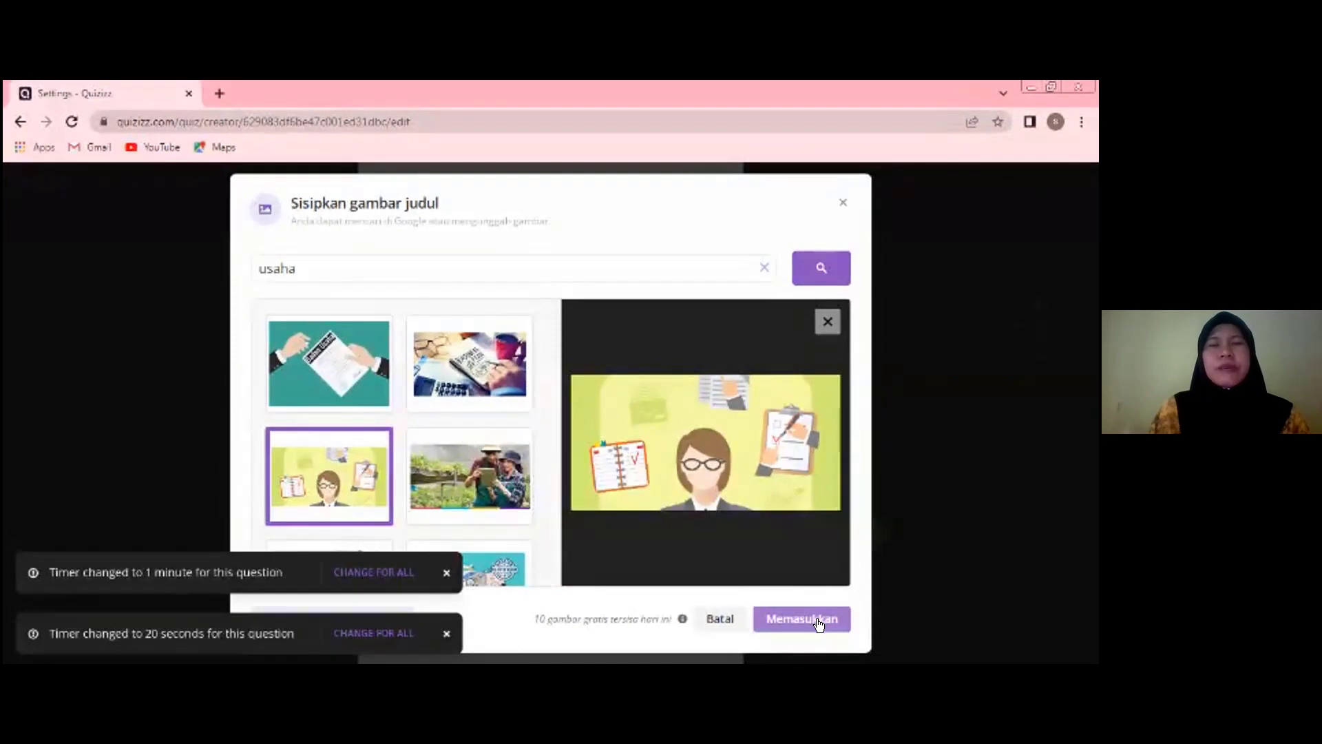
{"action": "left_click", "coordinate": [816, 624]}
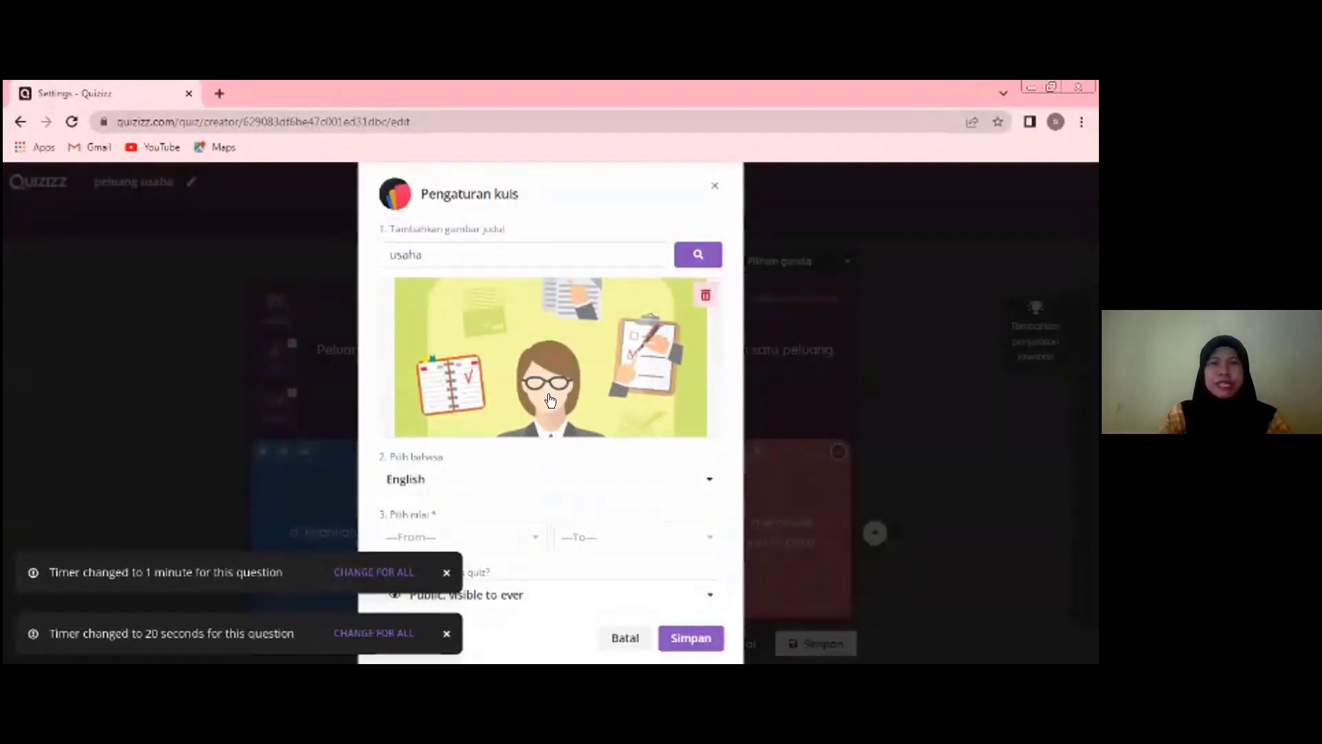
- Look through the list of languages available for the quiz
{"action": "left_click", "coordinate": [490, 480]}
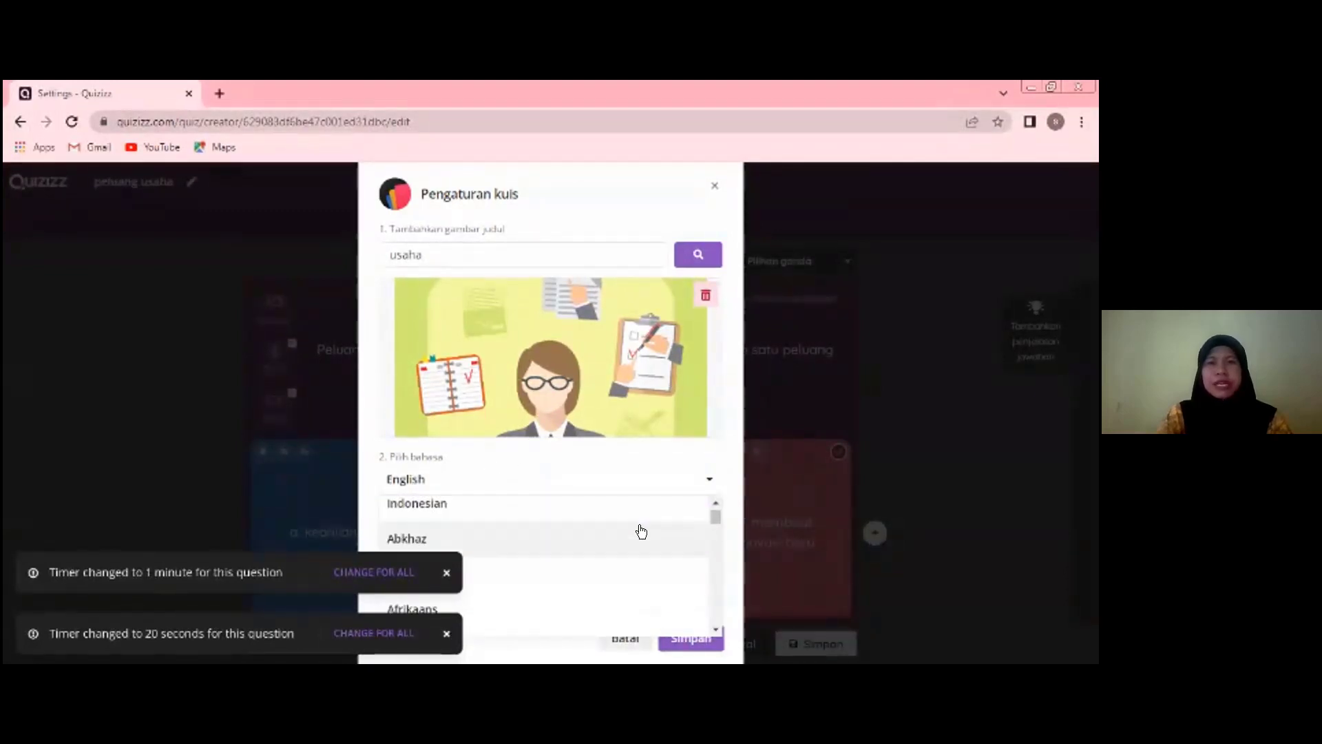
{"action": "scroll", "coordinate": [633, 535], "scroll_direction": "down", "scroll_amount": 6}
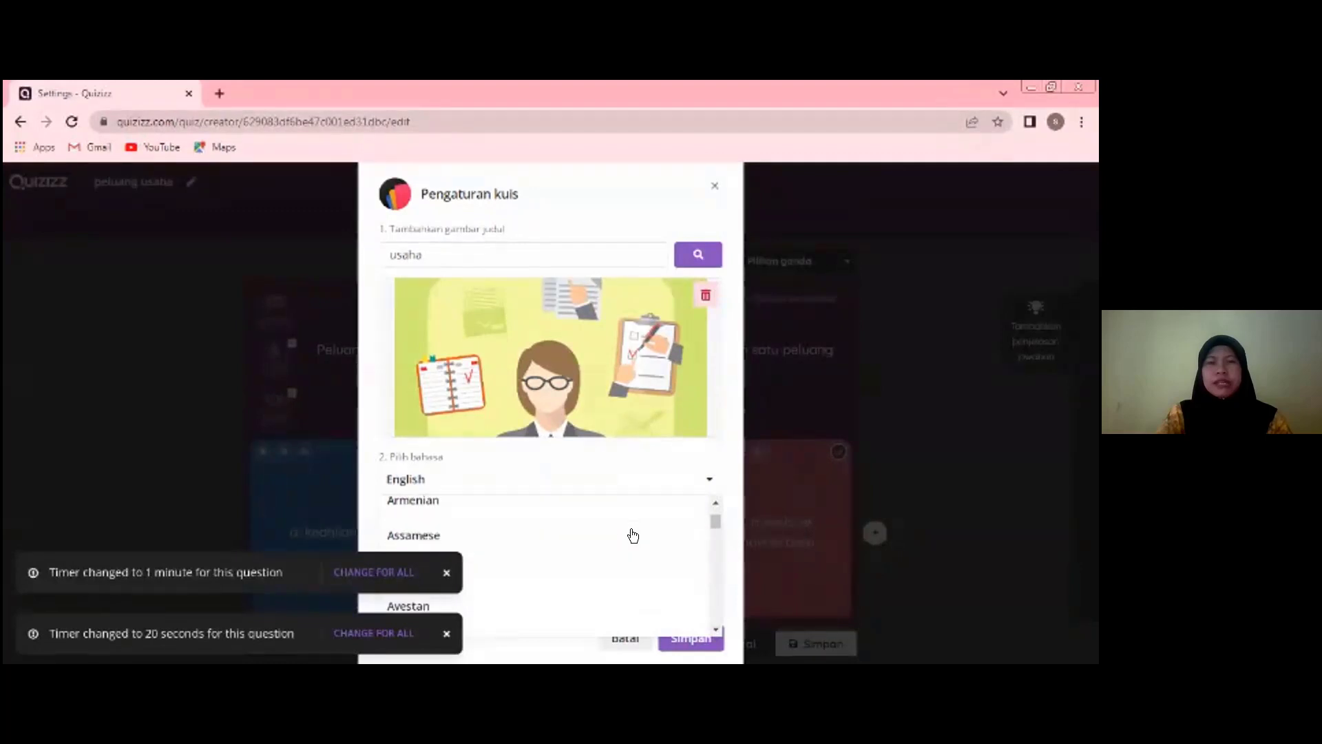
{"action": "scroll", "coordinate": [633, 535], "scroll_direction": "down", "scroll_amount": 2}
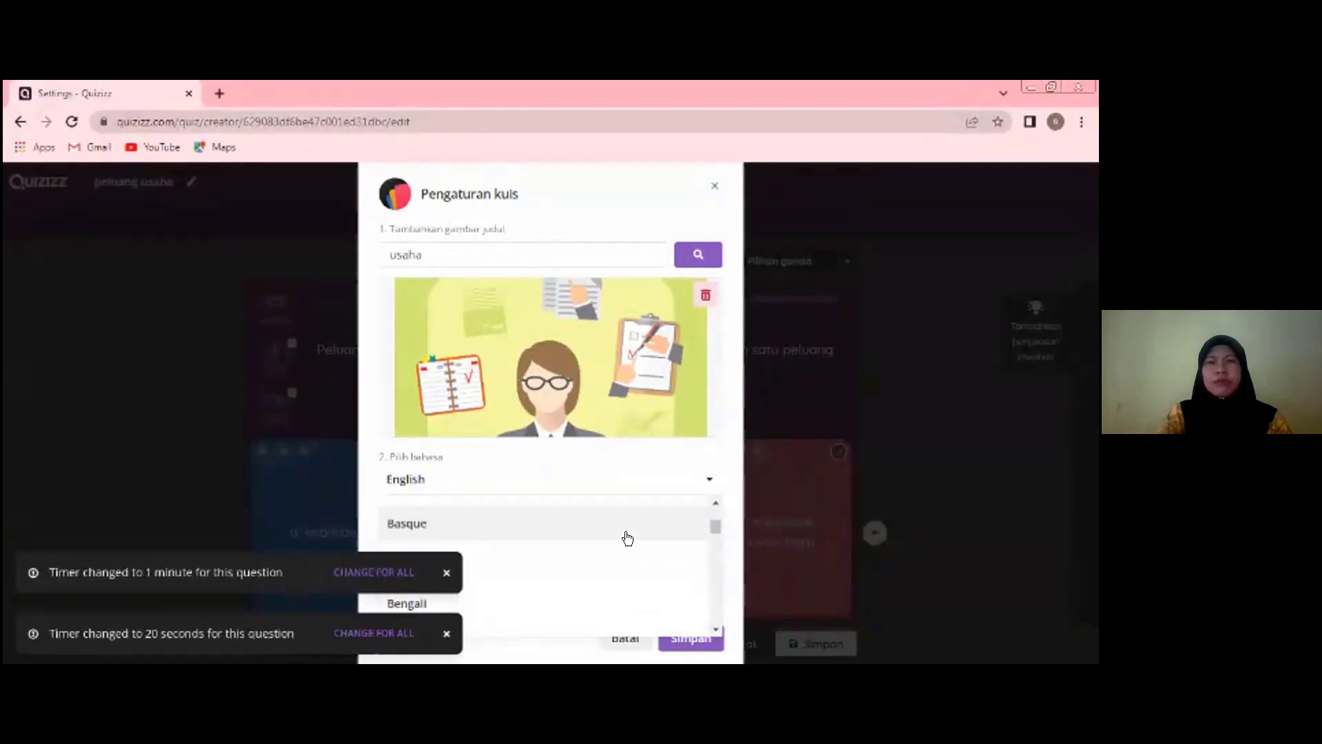
{"action": "scroll", "coordinate": [623, 538], "scroll_direction": "down", "scroll_amount": 10}
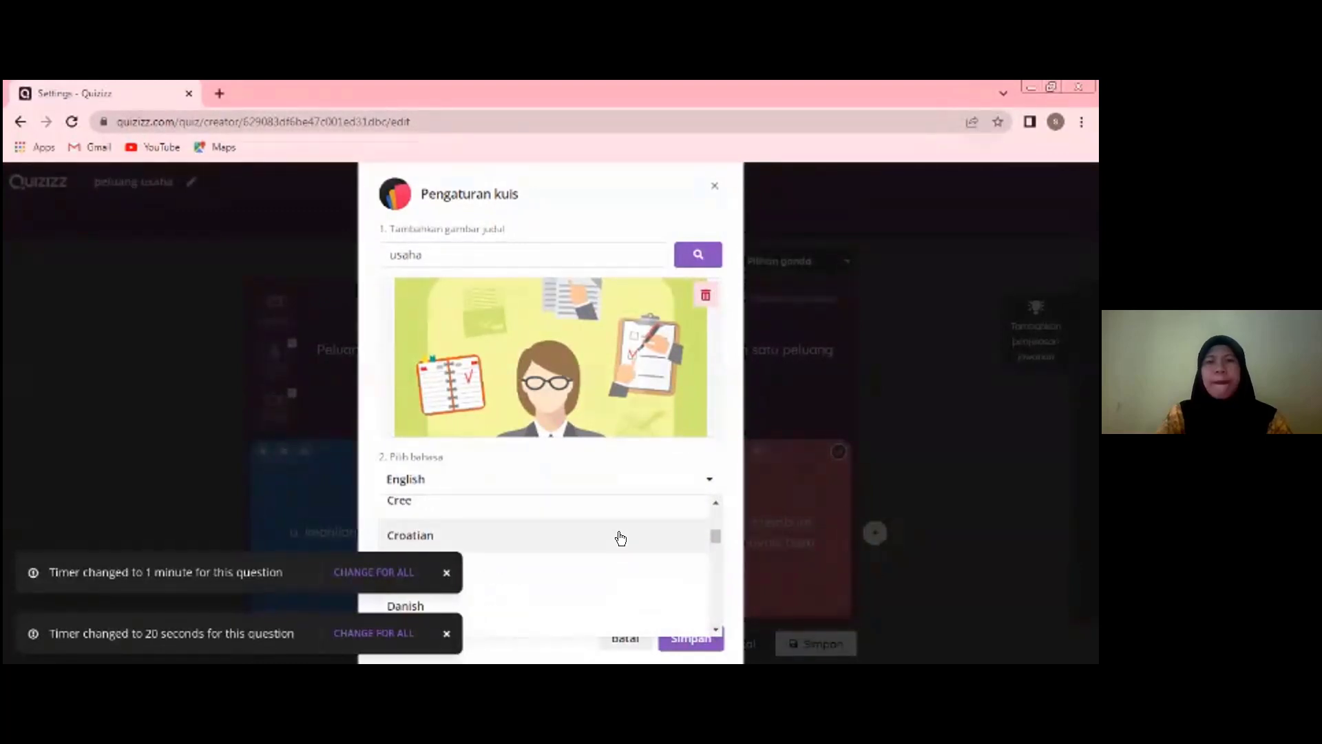
{"action": "scroll", "coordinate": [619, 538], "scroll_direction": "down", "scroll_amount": 5}
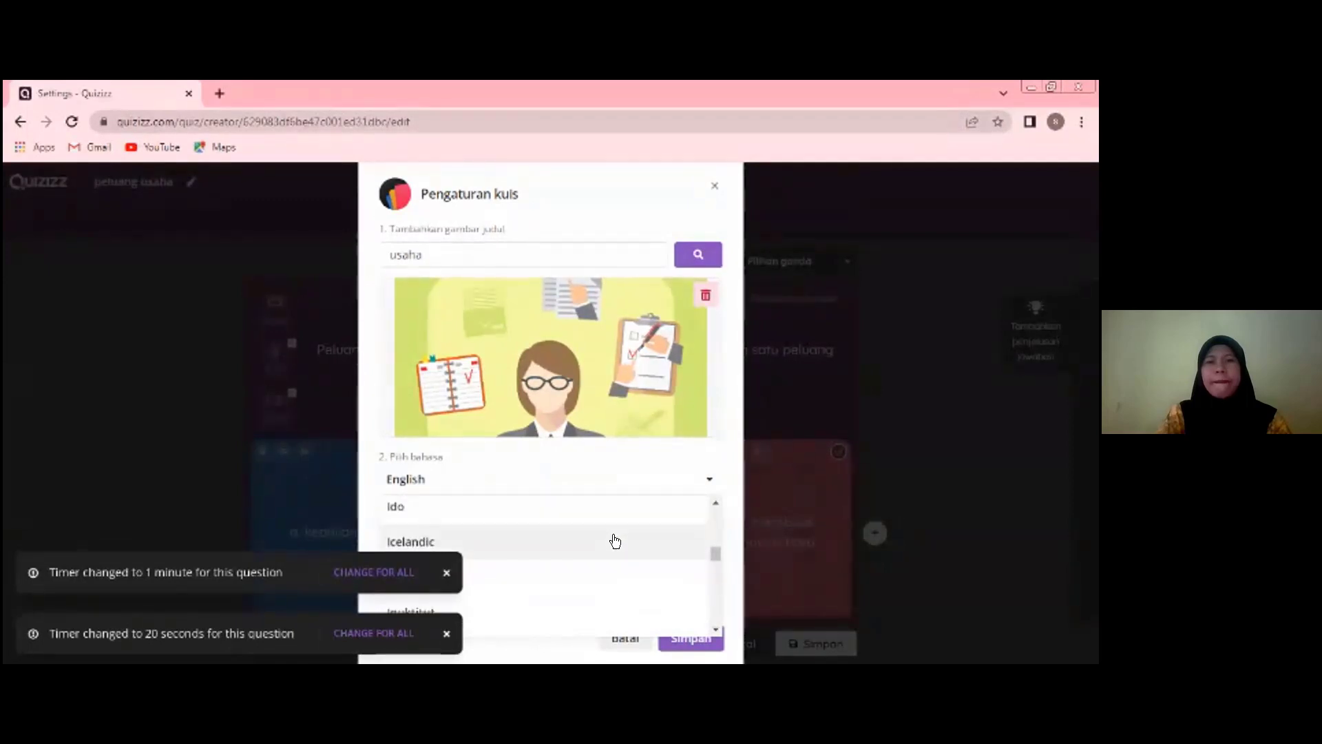
{"action": "scroll", "coordinate": [614, 540], "scroll_direction": "down", "scroll_amount": 2}
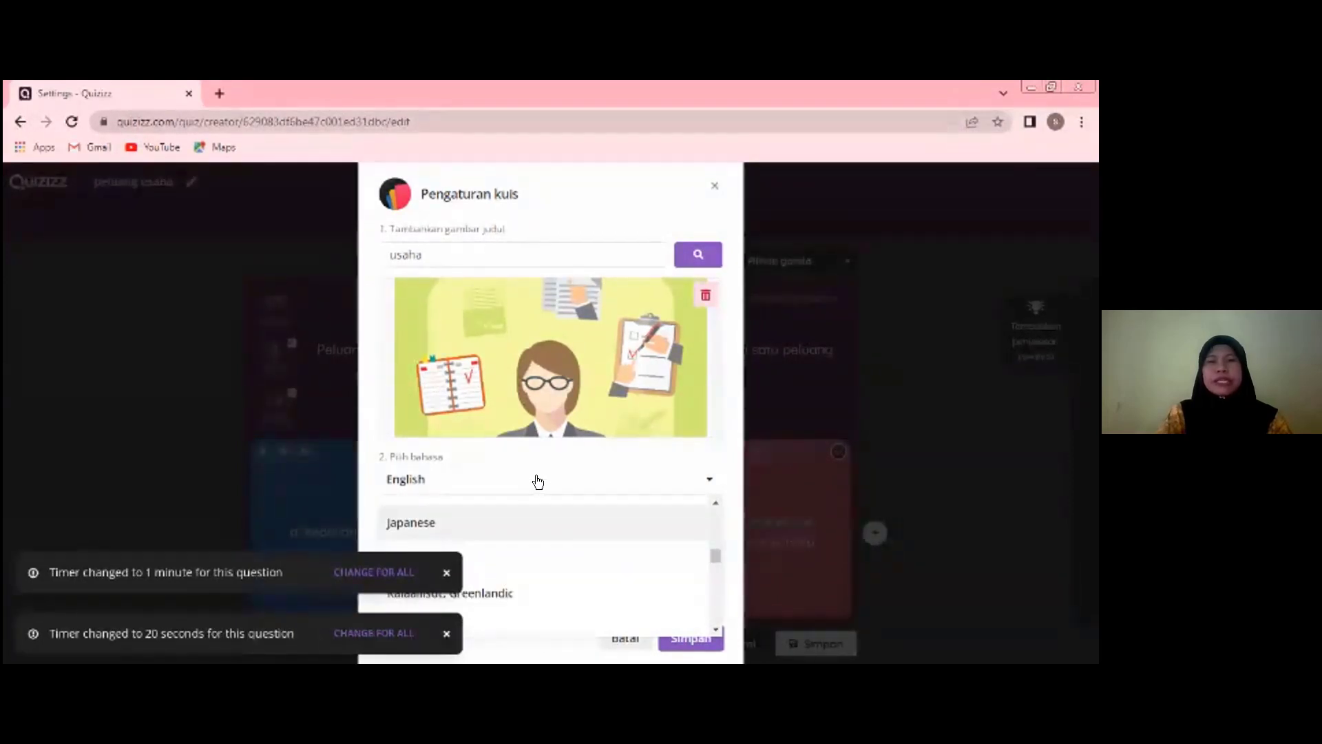
{"action": "left_click", "coordinate": [693, 544]}
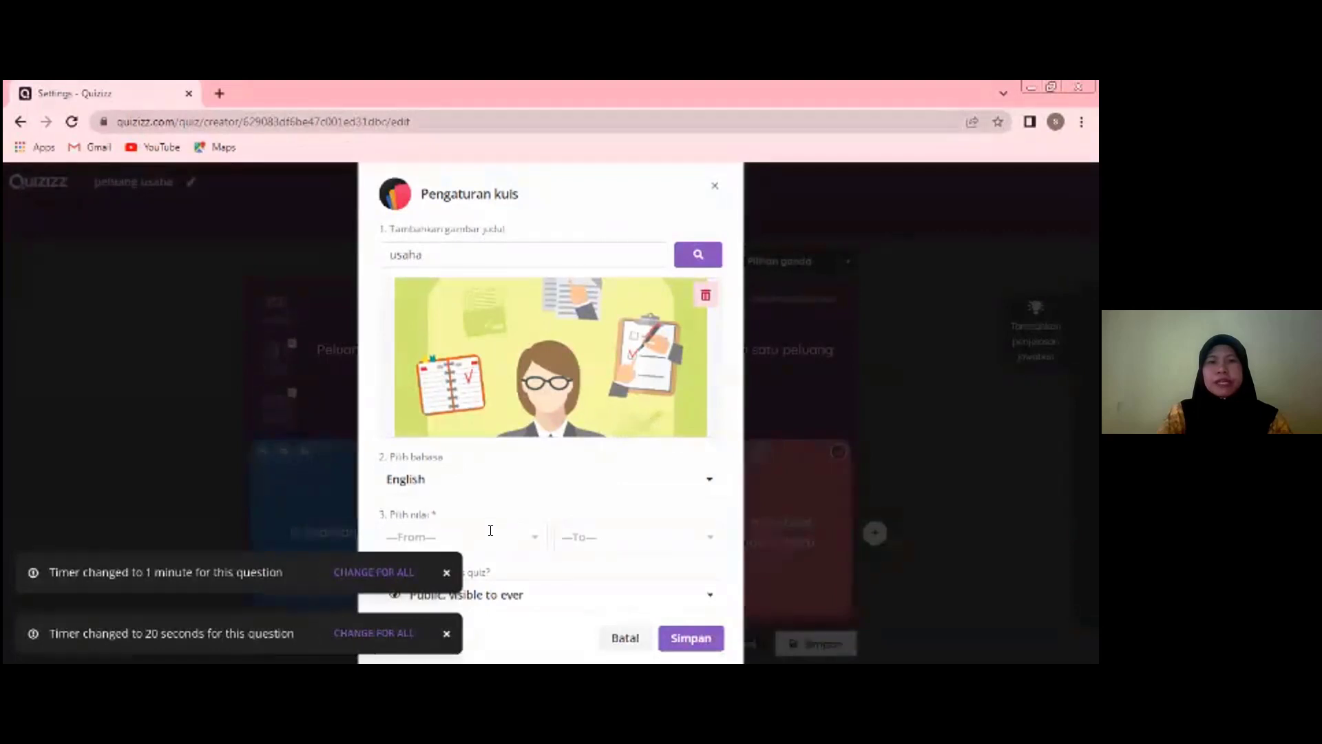
- Set the quiz's grade range from 11th to 11th with visibility "Public, visible to everyone", and save the quiz settings
{"action": "left_click", "coordinate": [527, 535]}
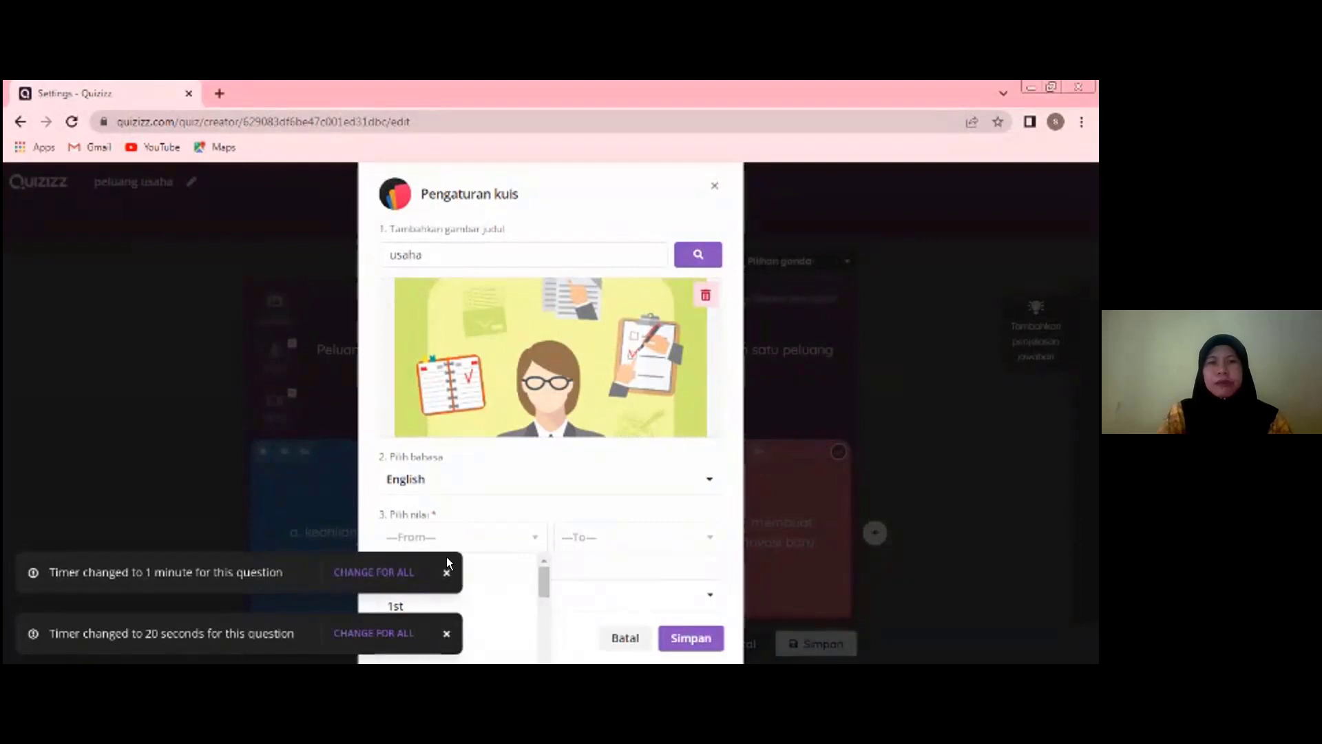
{"action": "left_click", "coordinate": [506, 545]}
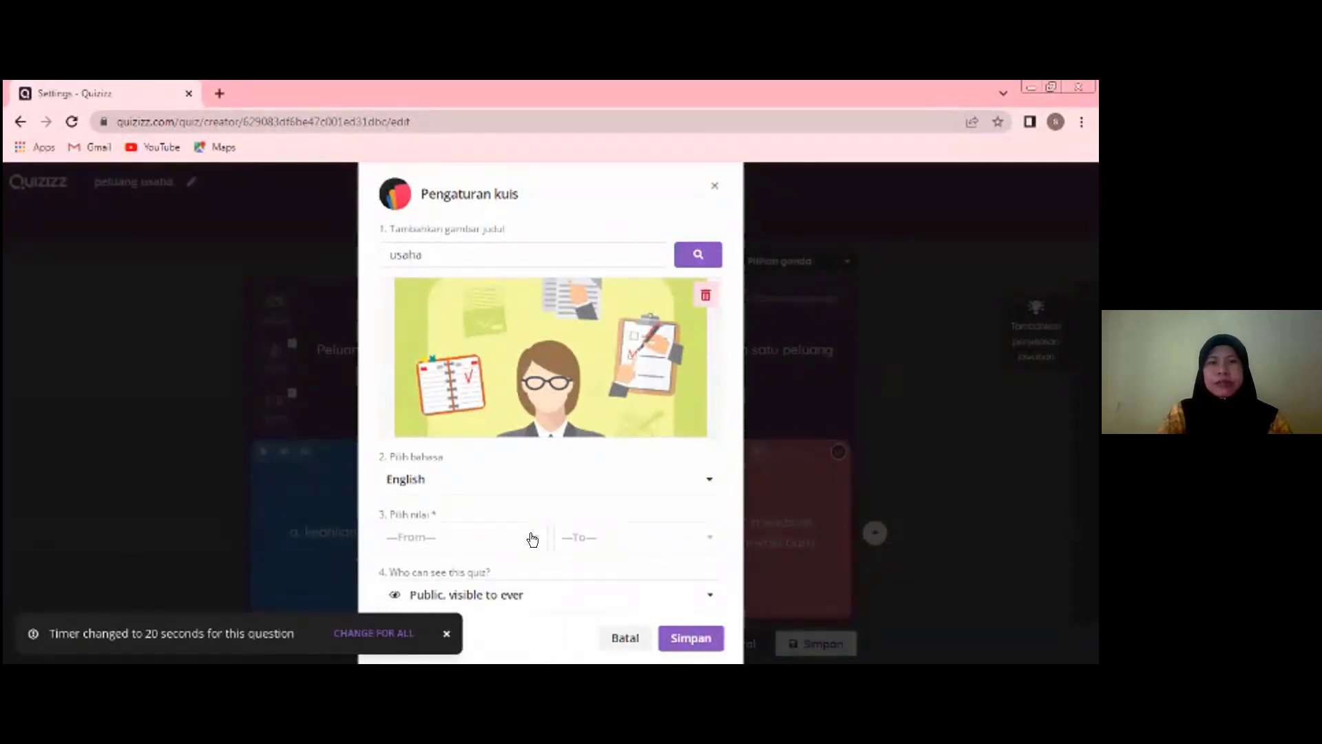
{"action": "left_click", "coordinate": [535, 539]}
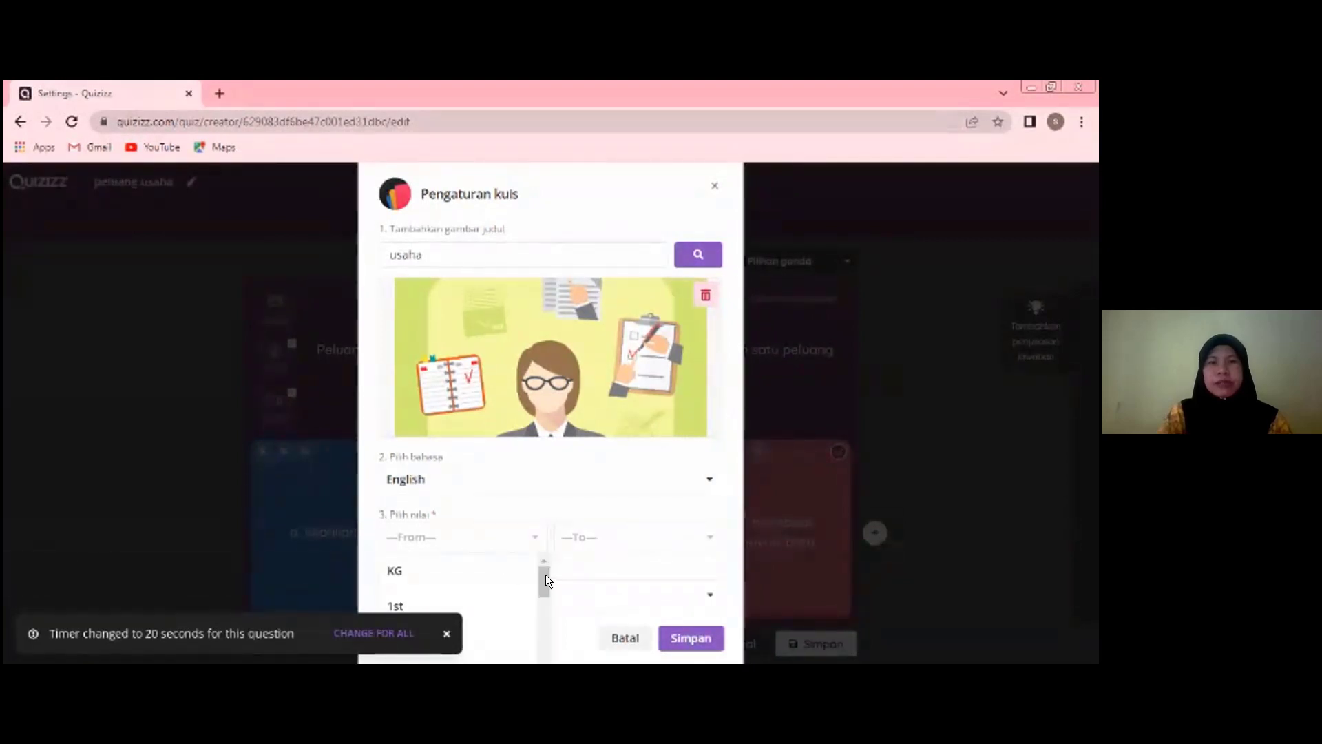
{"action": "scroll", "coordinate": [542, 581], "scroll_direction": "down", "scroll_amount": 1}
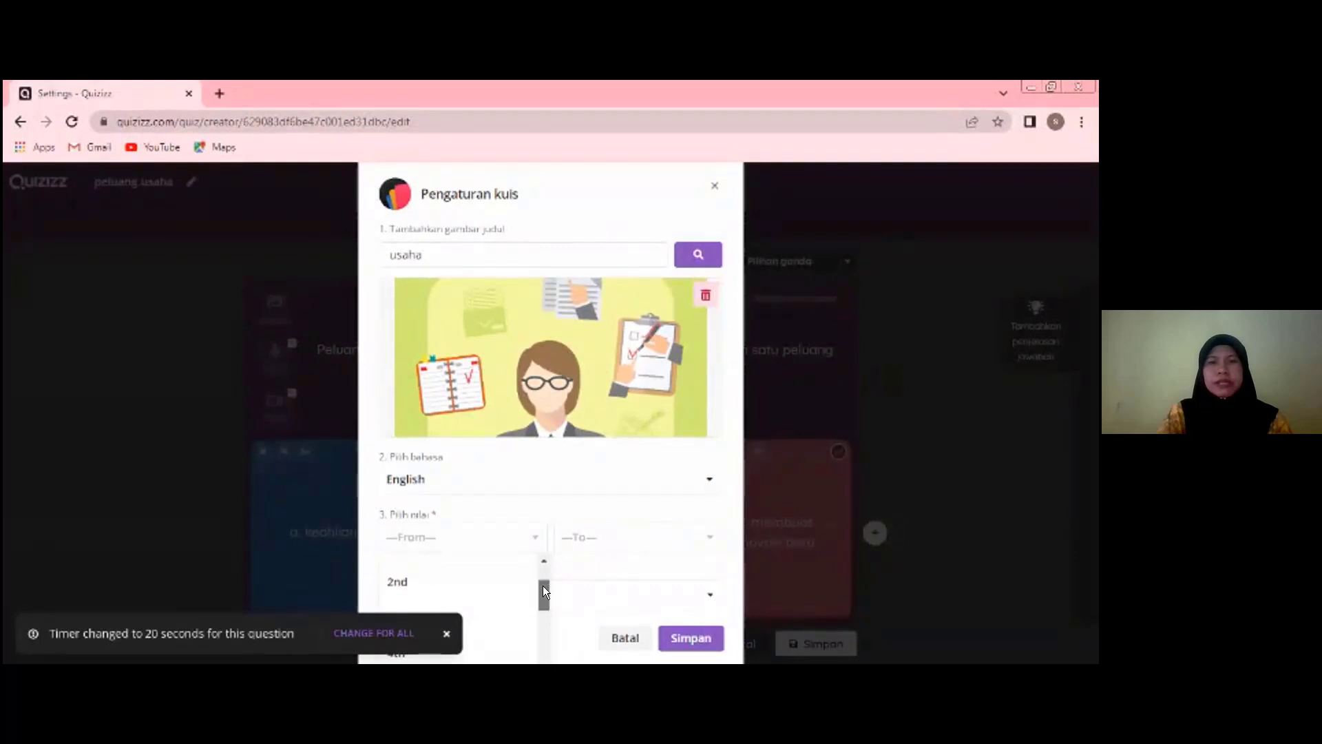
{"action": "scroll", "coordinate": [543, 586], "scroll_direction": "down", "scroll_amount": 5}
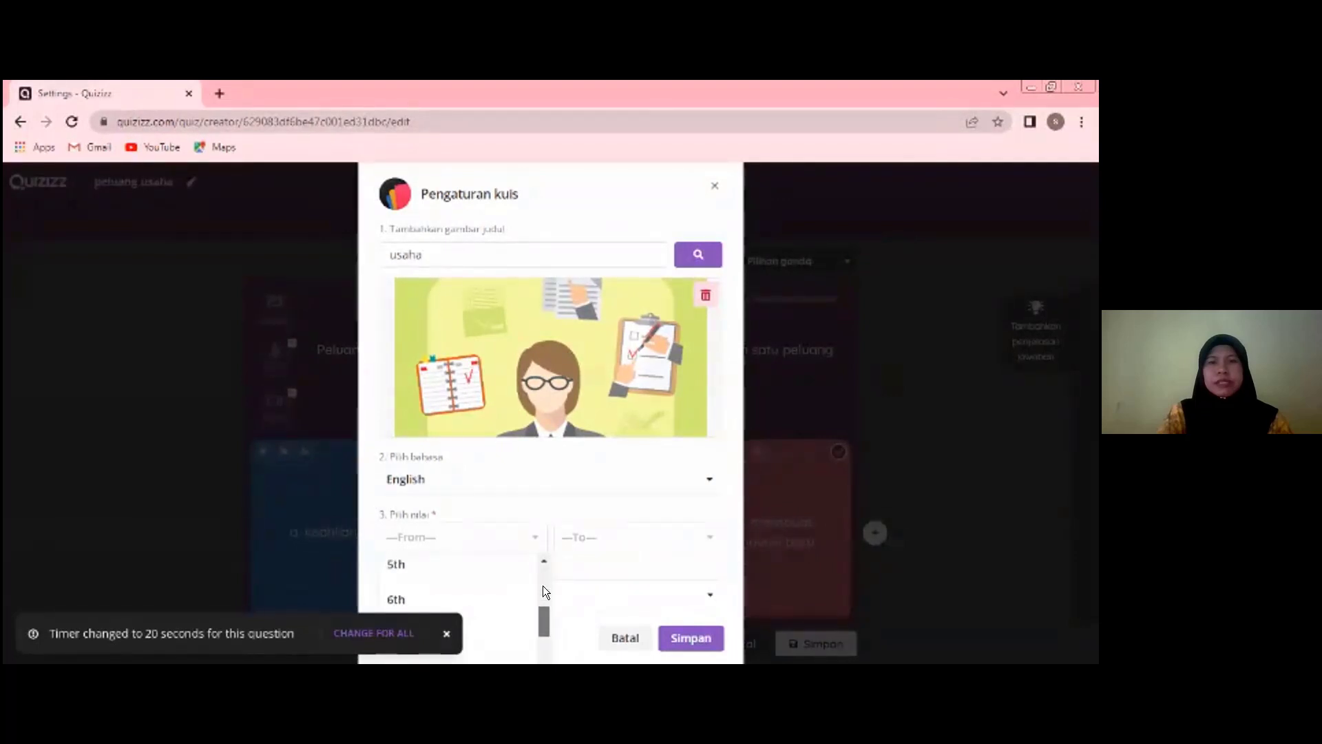
{"action": "scroll", "coordinate": [543, 585], "scroll_direction": "down", "scroll_amount": 3}
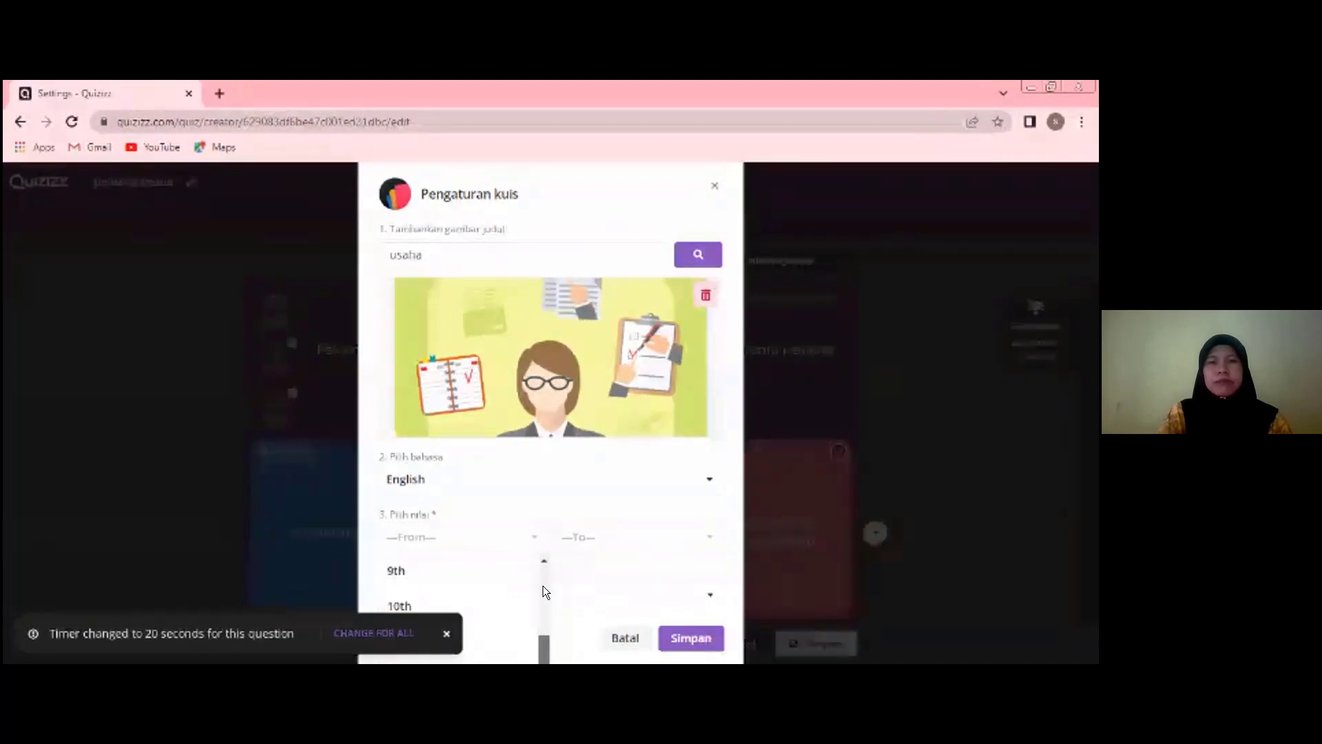
{"action": "scroll", "coordinate": [411, 584], "scroll_direction": "down", "scroll_amount": 1}
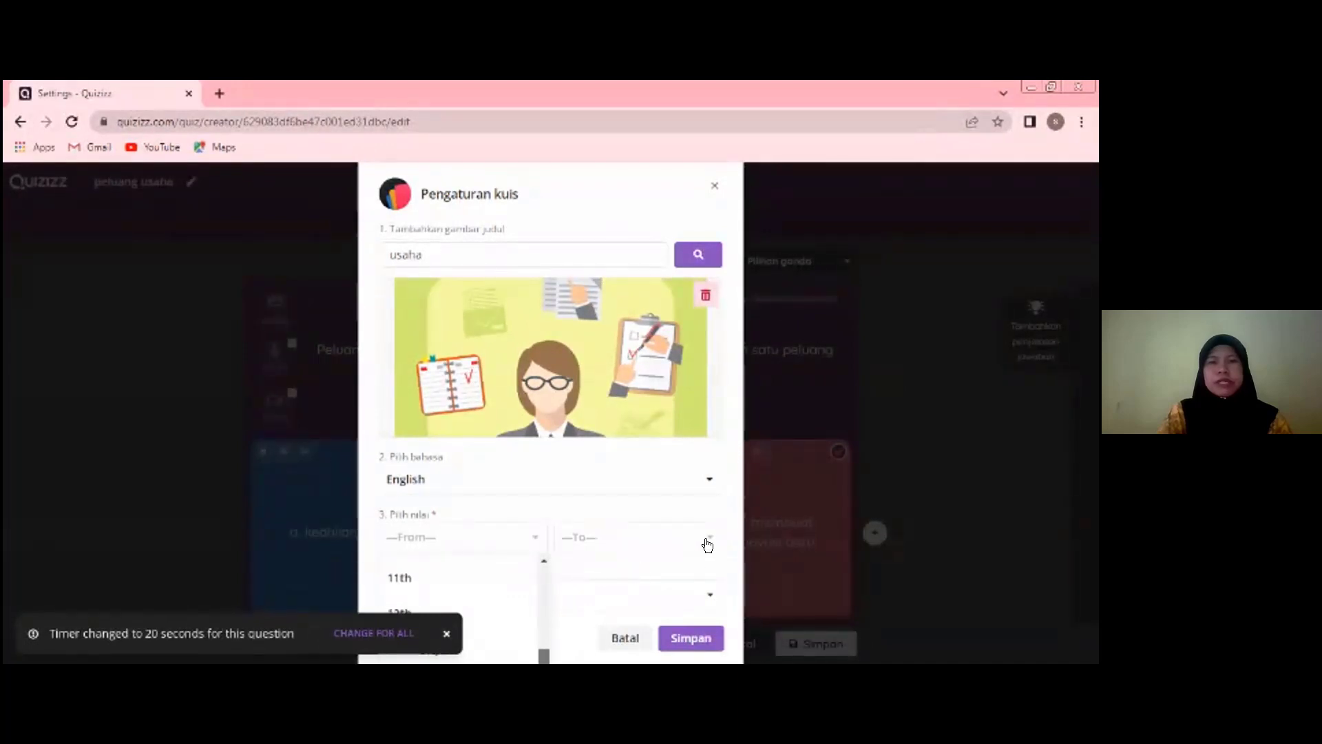
{"action": "left_click", "coordinate": [610, 546]}
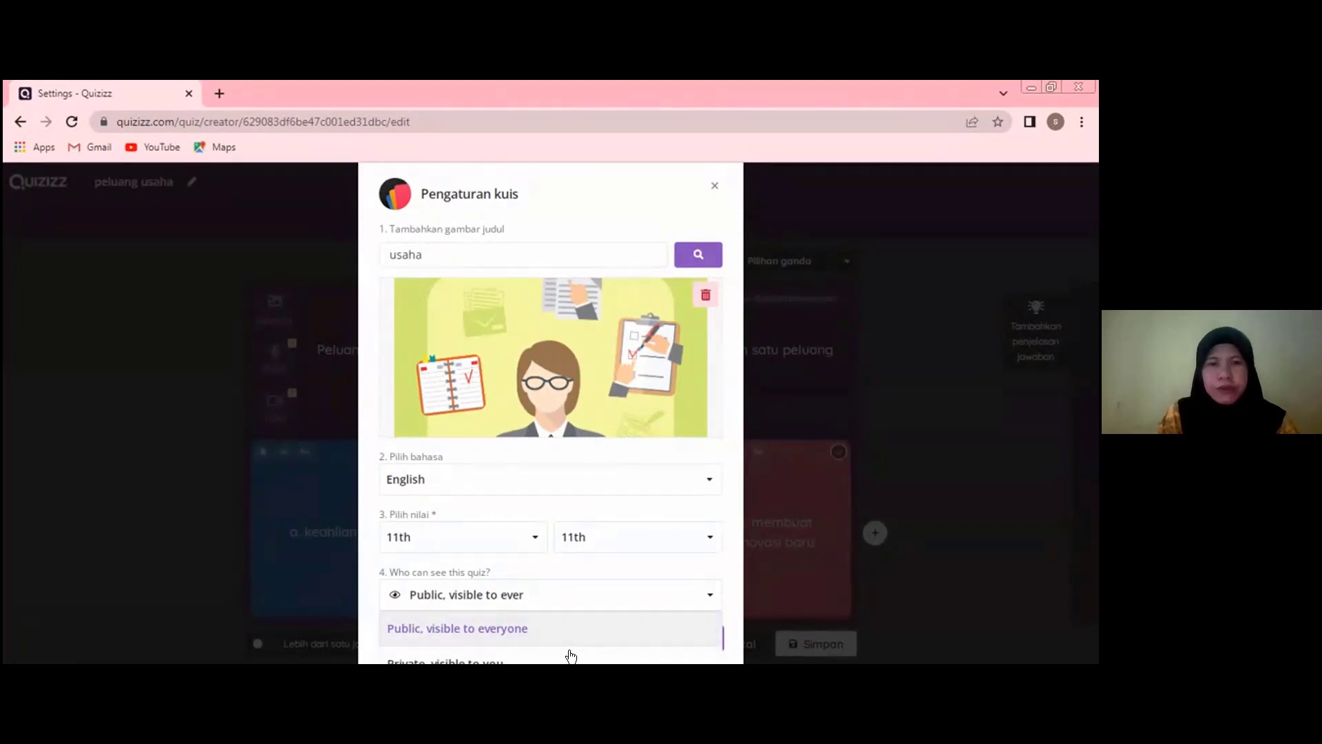
{"action": "left_click", "coordinate": [540, 628]}
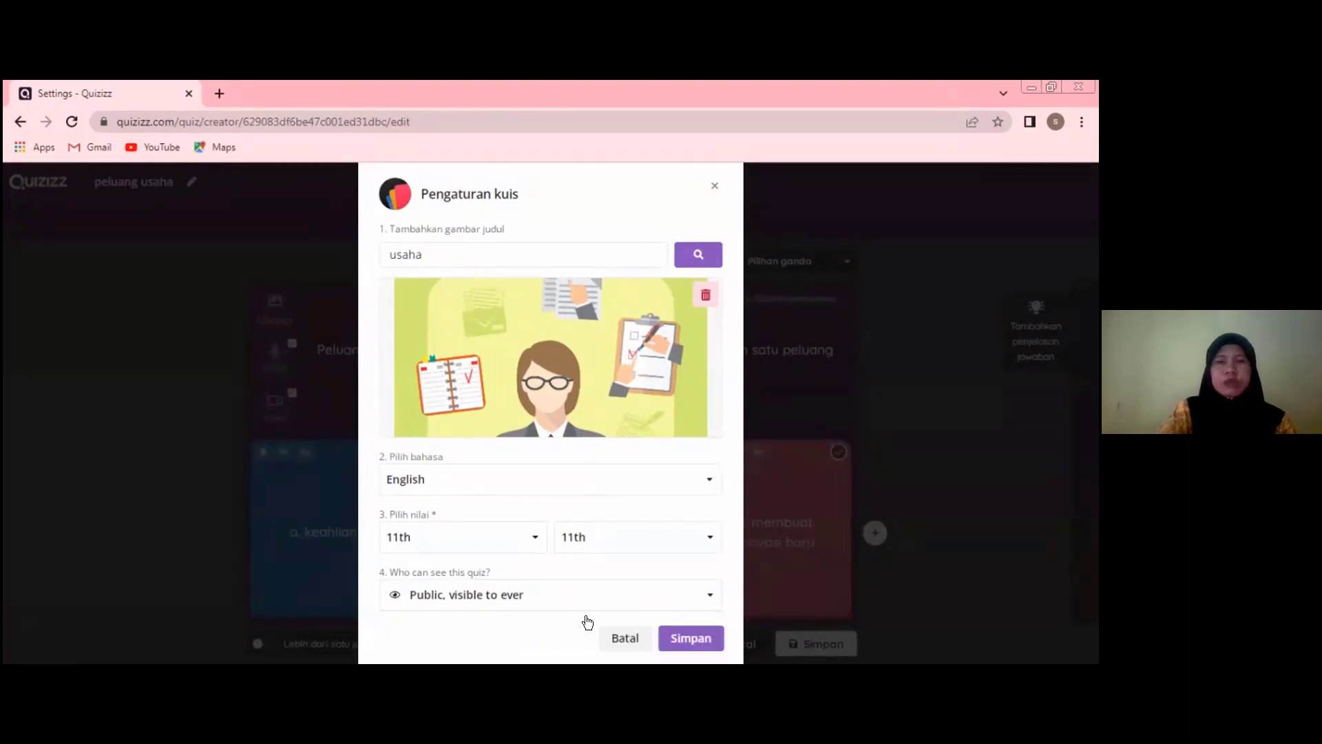
{"action": "left_click", "coordinate": [670, 642]}
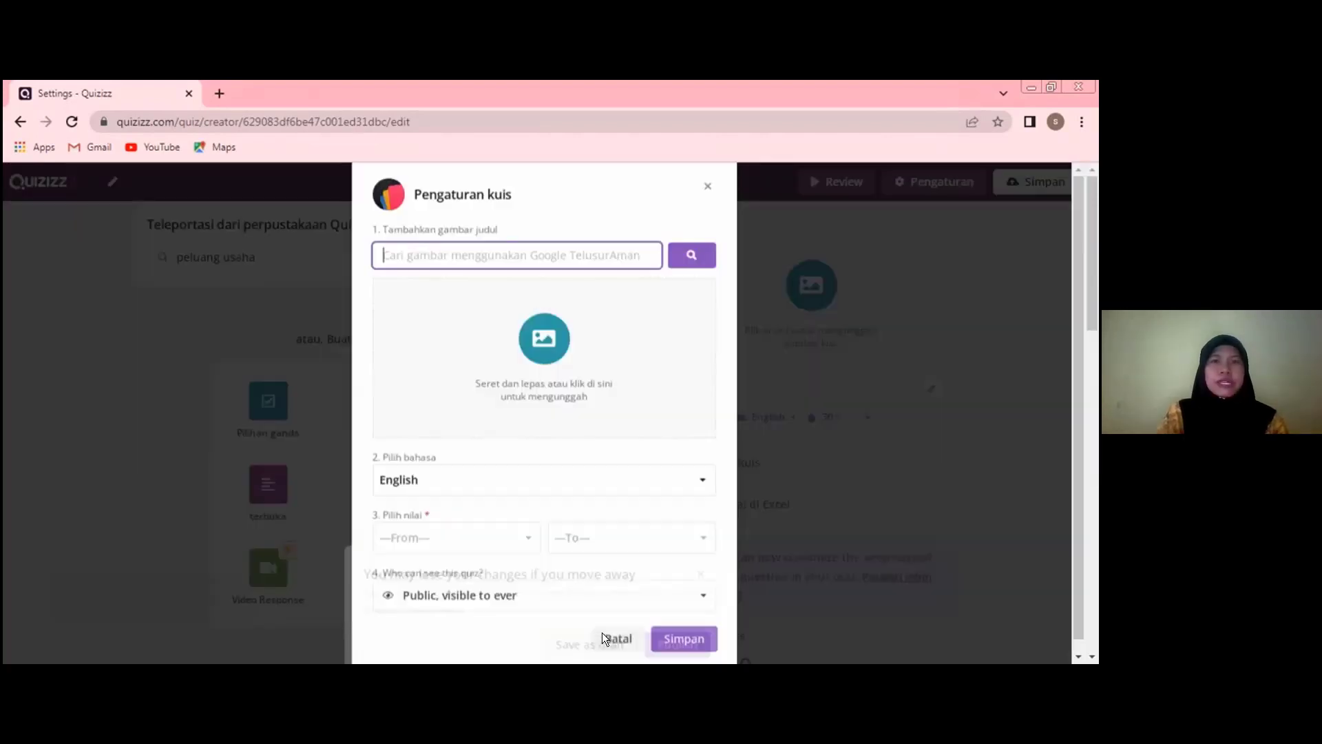
- Leave the quiz creator and check the Kuisku library for the quizzes under "Dibuat olehku"
{"action": "left_click", "coordinate": [63, 272]}
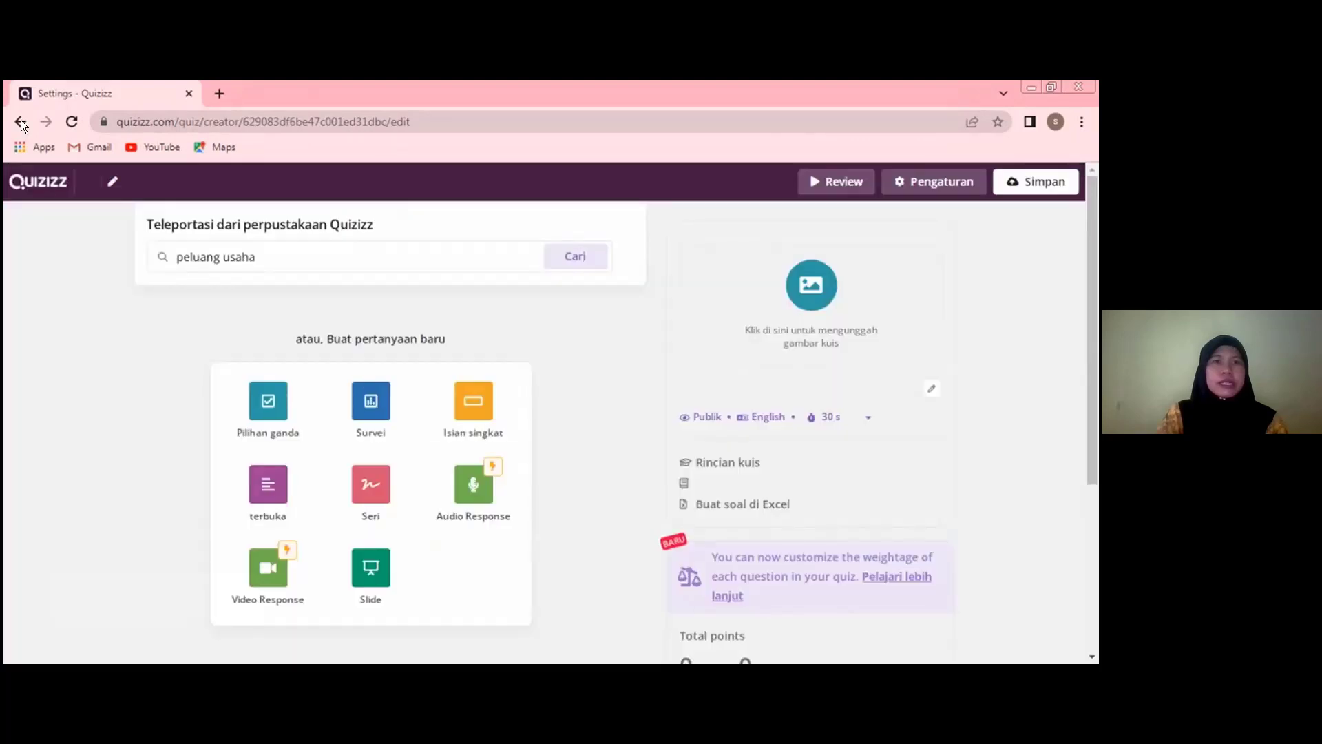
{"action": "left_click", "coordinate": [18, 129]}
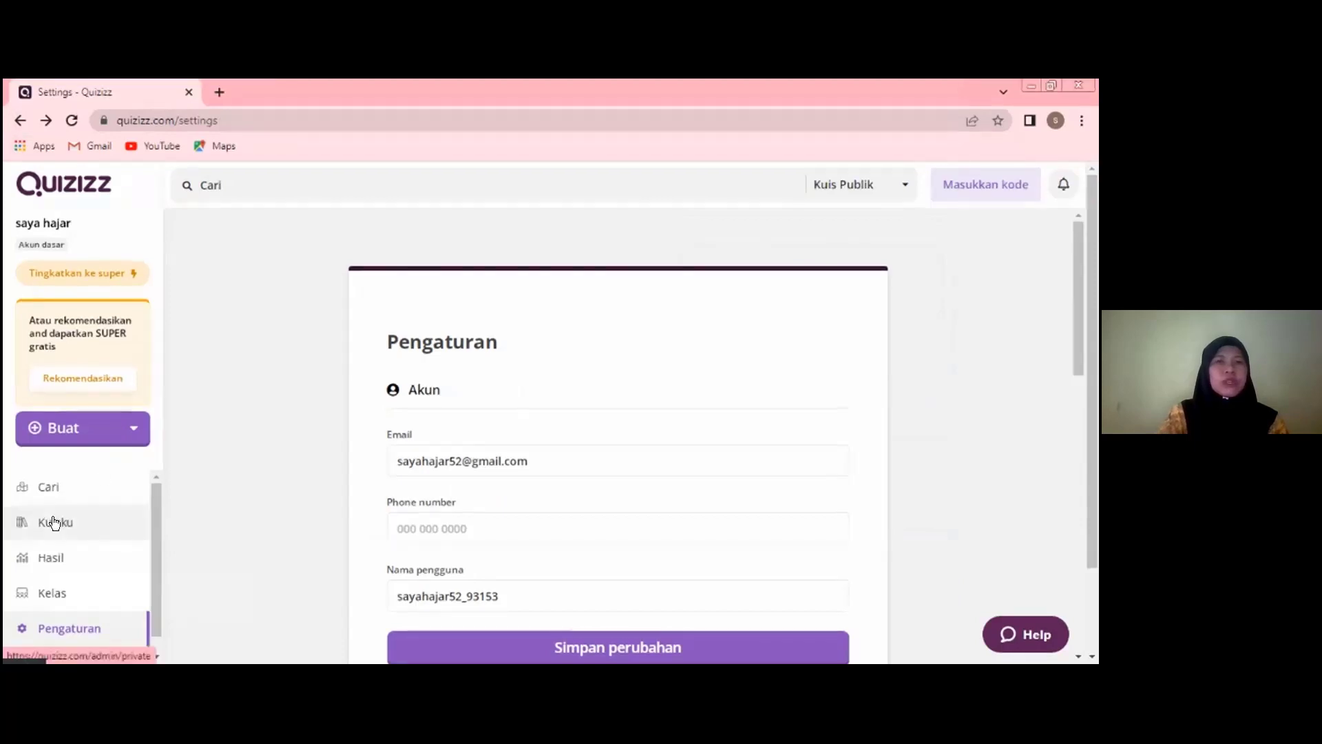
{"action": "left_click", "coordinate": [55, 524]}
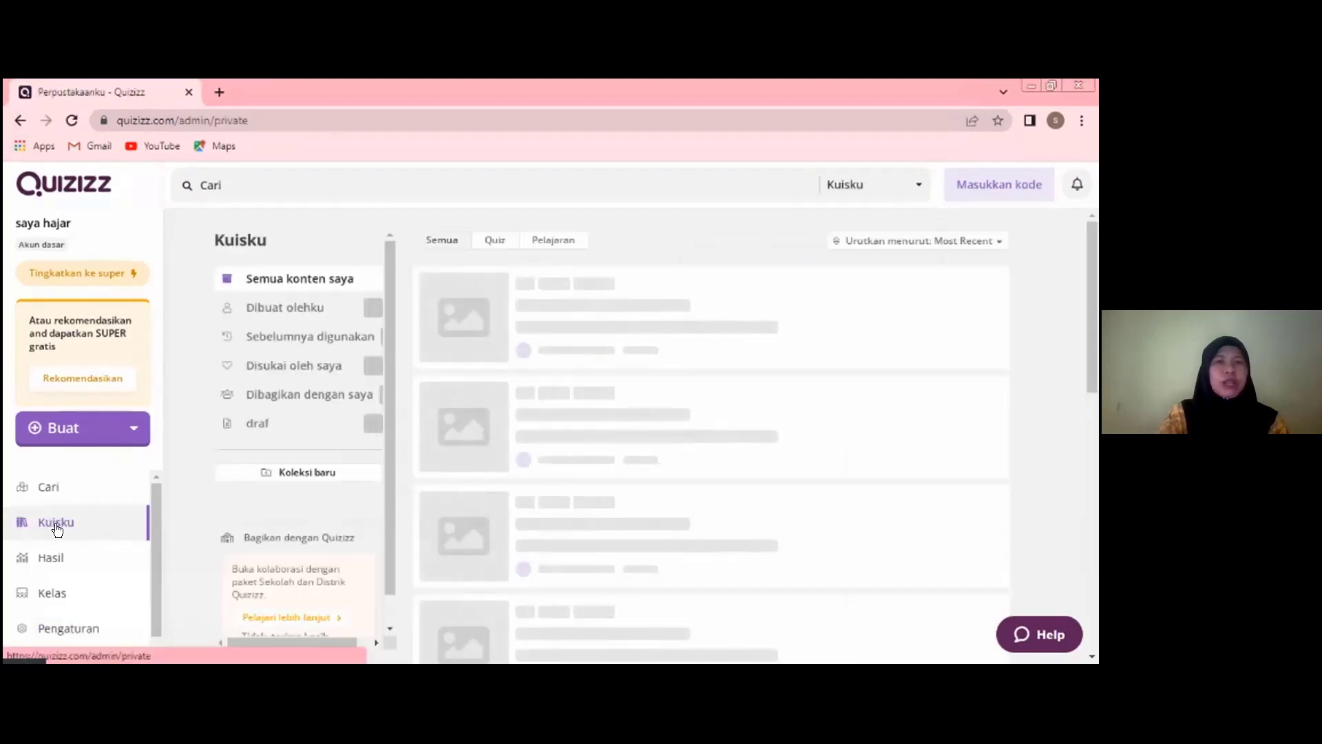
{"action": "left_click", "coordinate": [320, 310]}
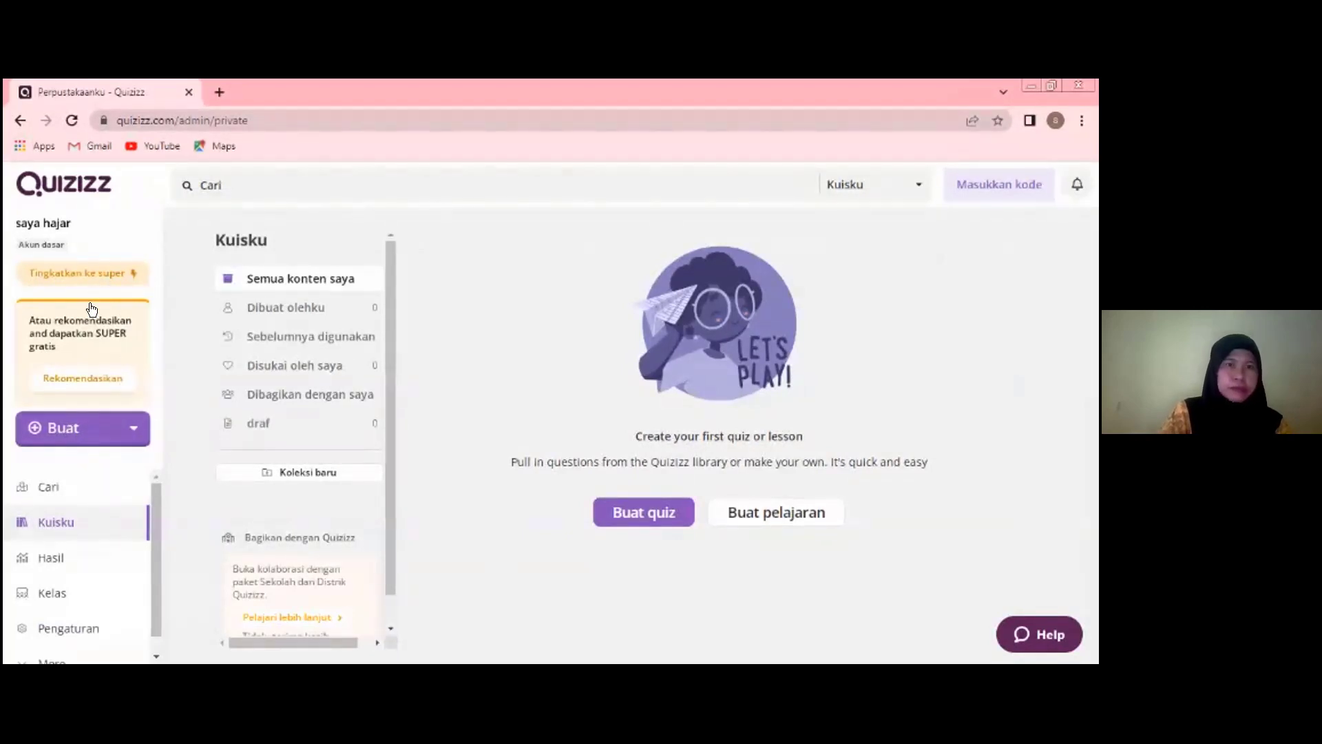
- Search the public quizzes for "peluang usaha" and open the "Menganalisis Peluang Usaha" quiz
{"action": "left_click", "coordinate": [60, 418]}
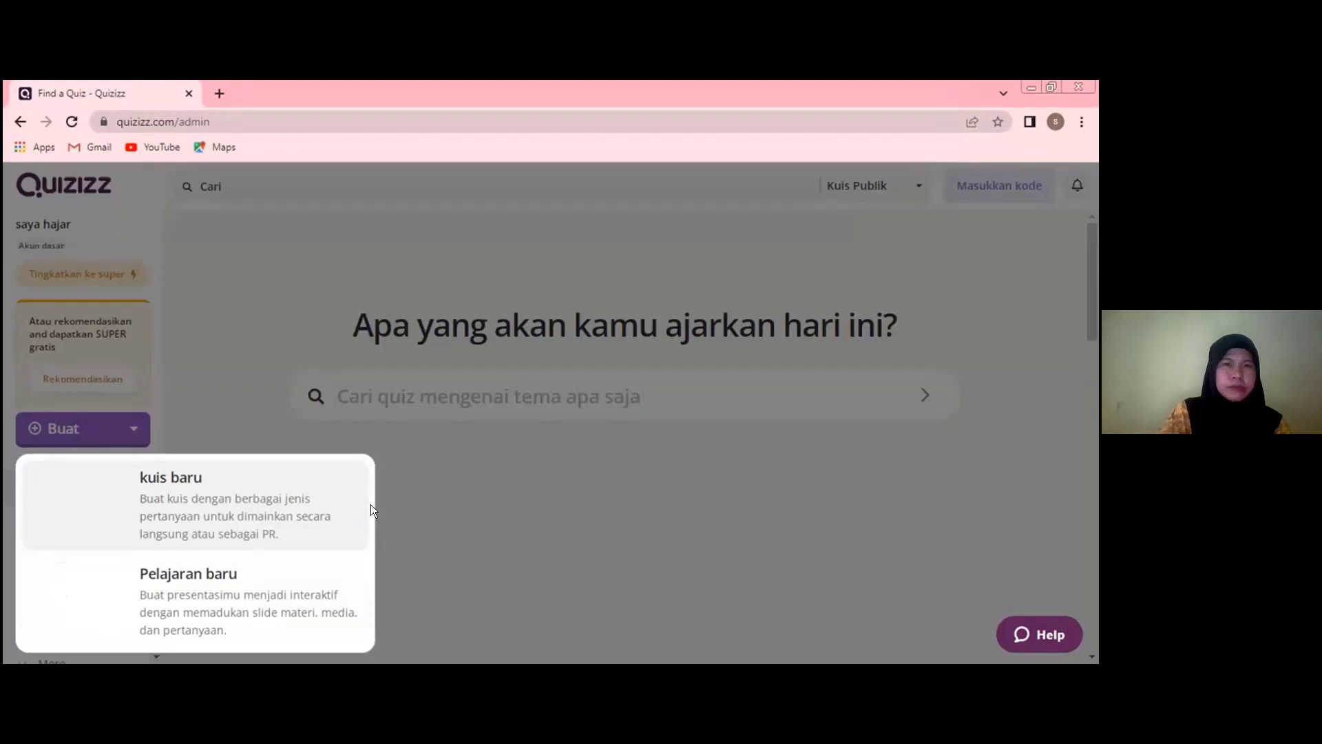
{"action": "left_click", "coordinate": [364, 389]}
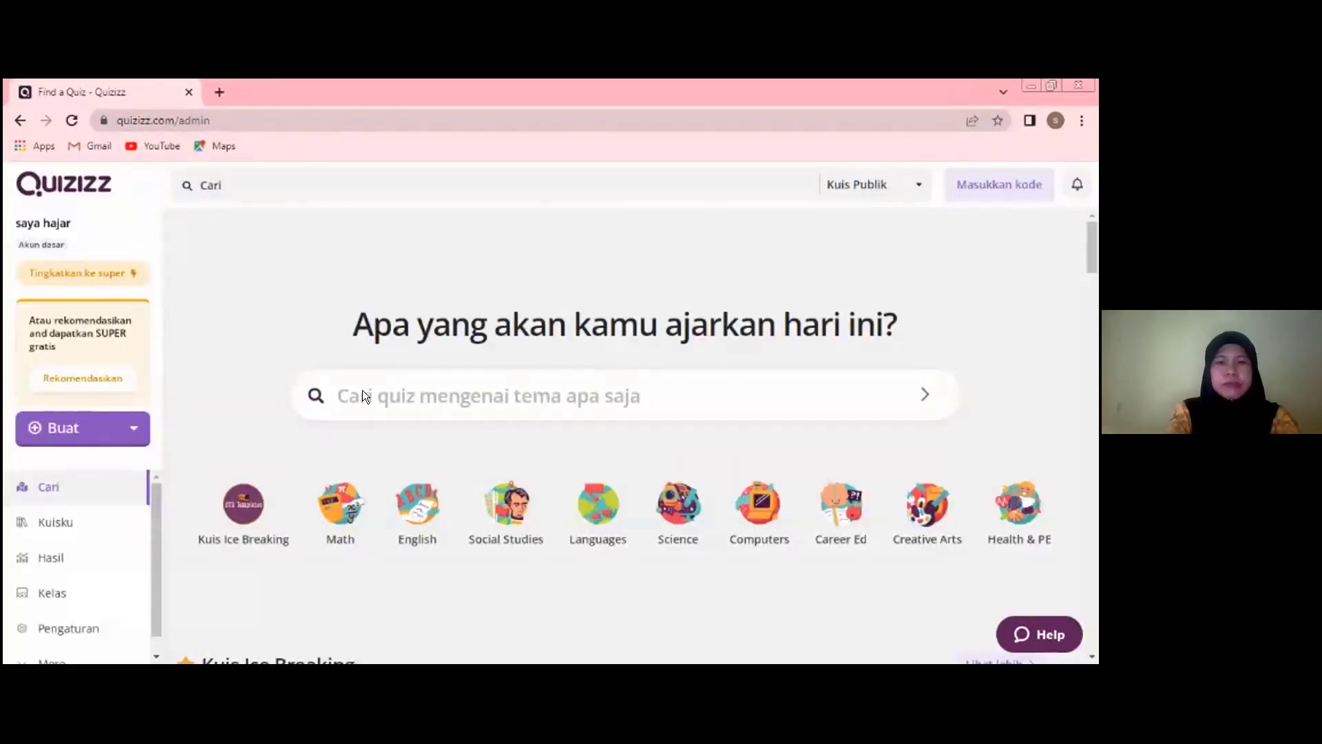
{"action": "type", "text": "pel"}
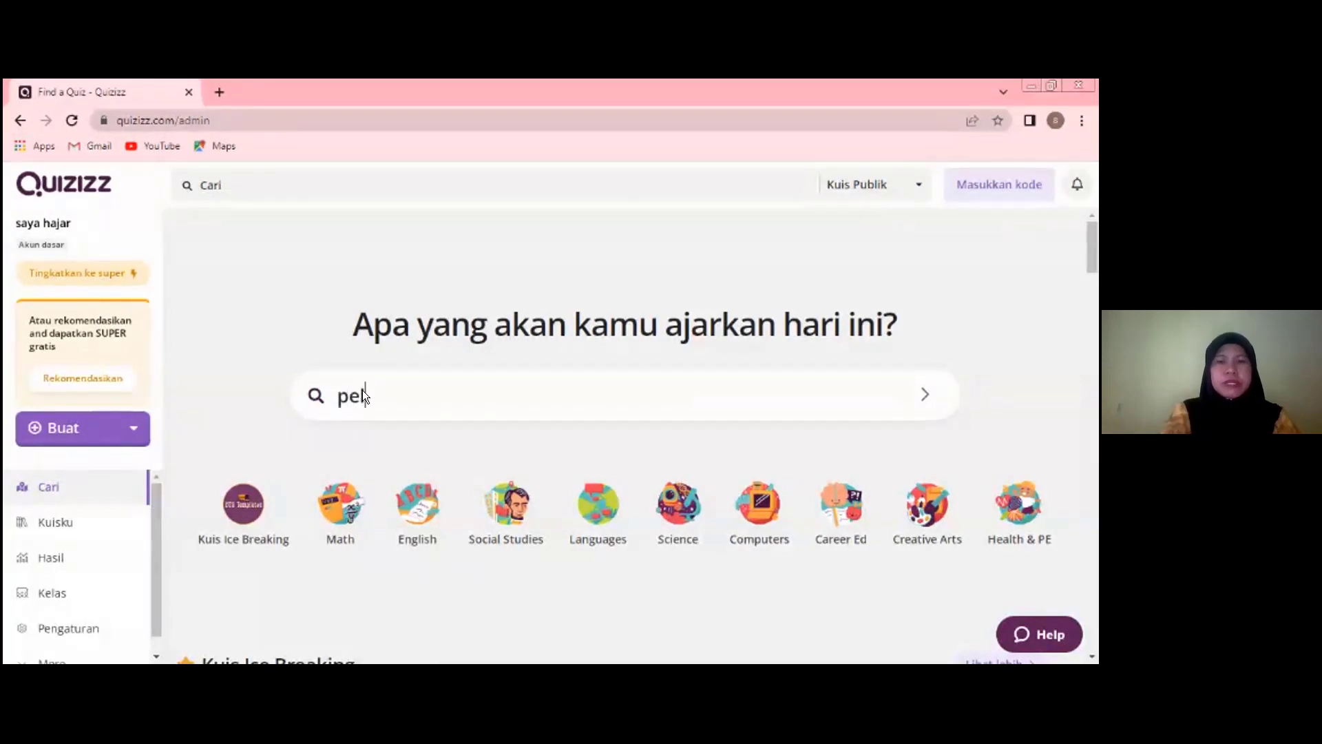
{"action": "type", "text": "uang usaha"}
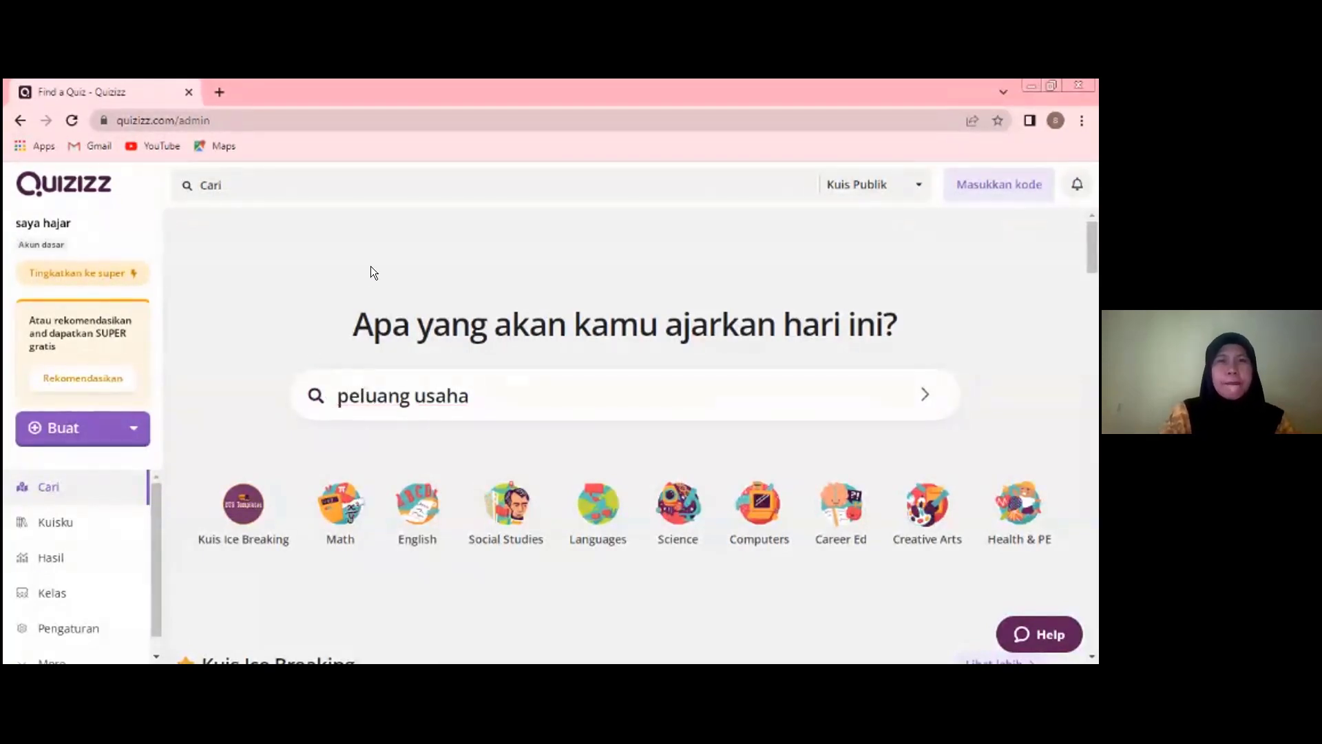
{"action": "key", "text": "Return"}
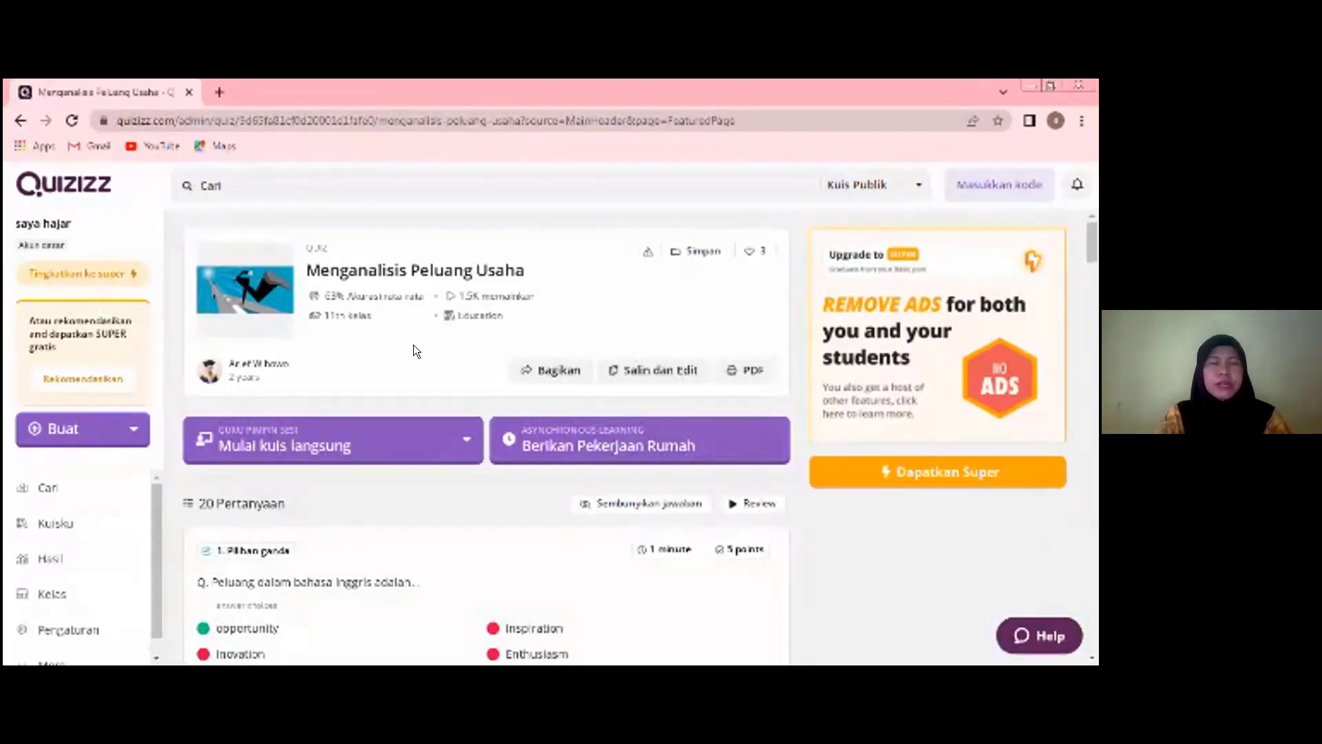
- Start a teacher-led live session of the "Menganalisis Peluang Usaha" quiz
{"action": "left_click", "coordinate": [300, 440]}
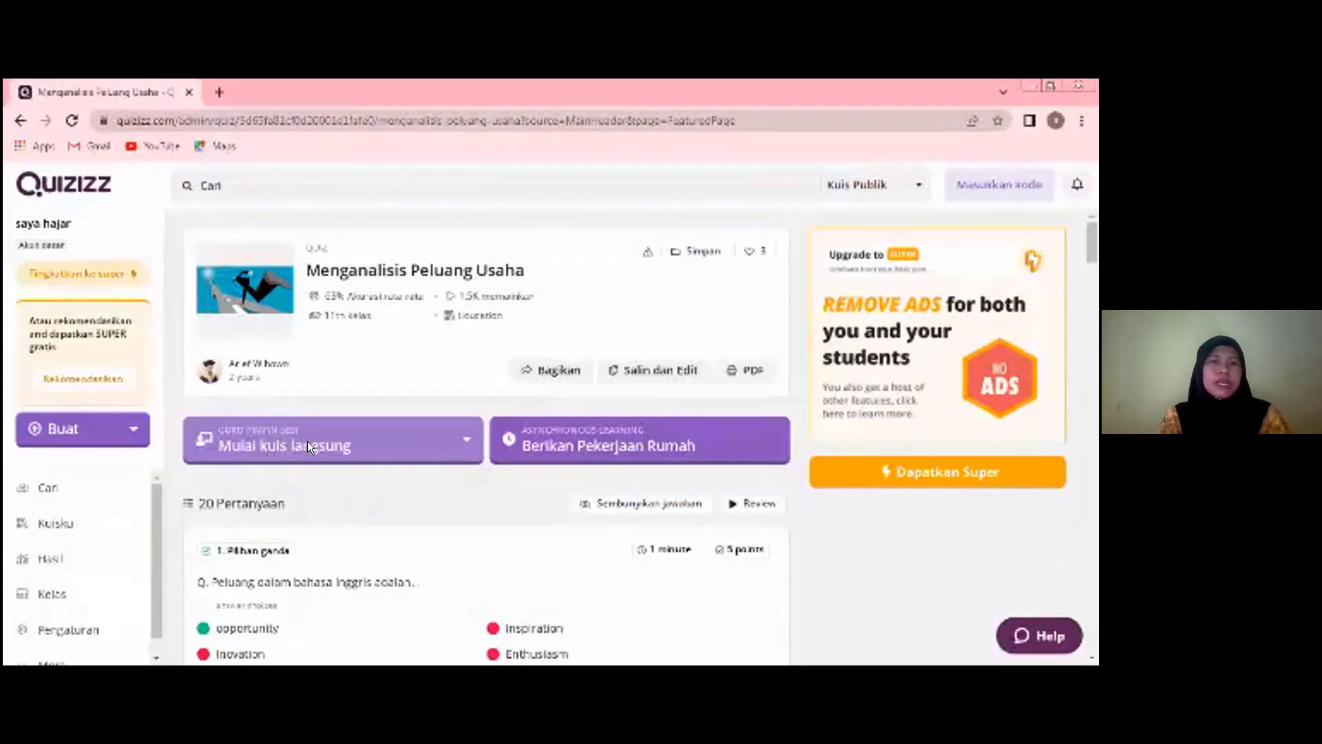
{"action": "left_click", "coordinate": [309, 456]}
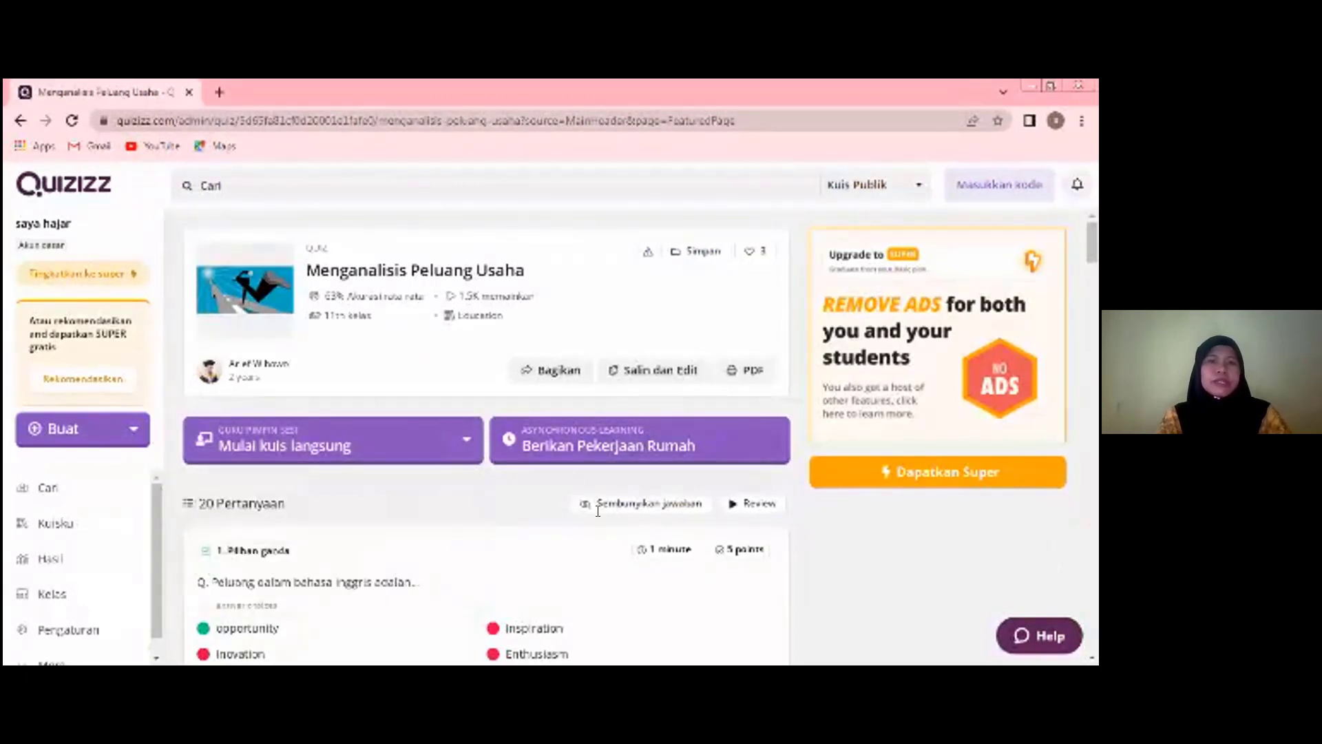
{"action": "left_click", "coordinate": [597, 579]}
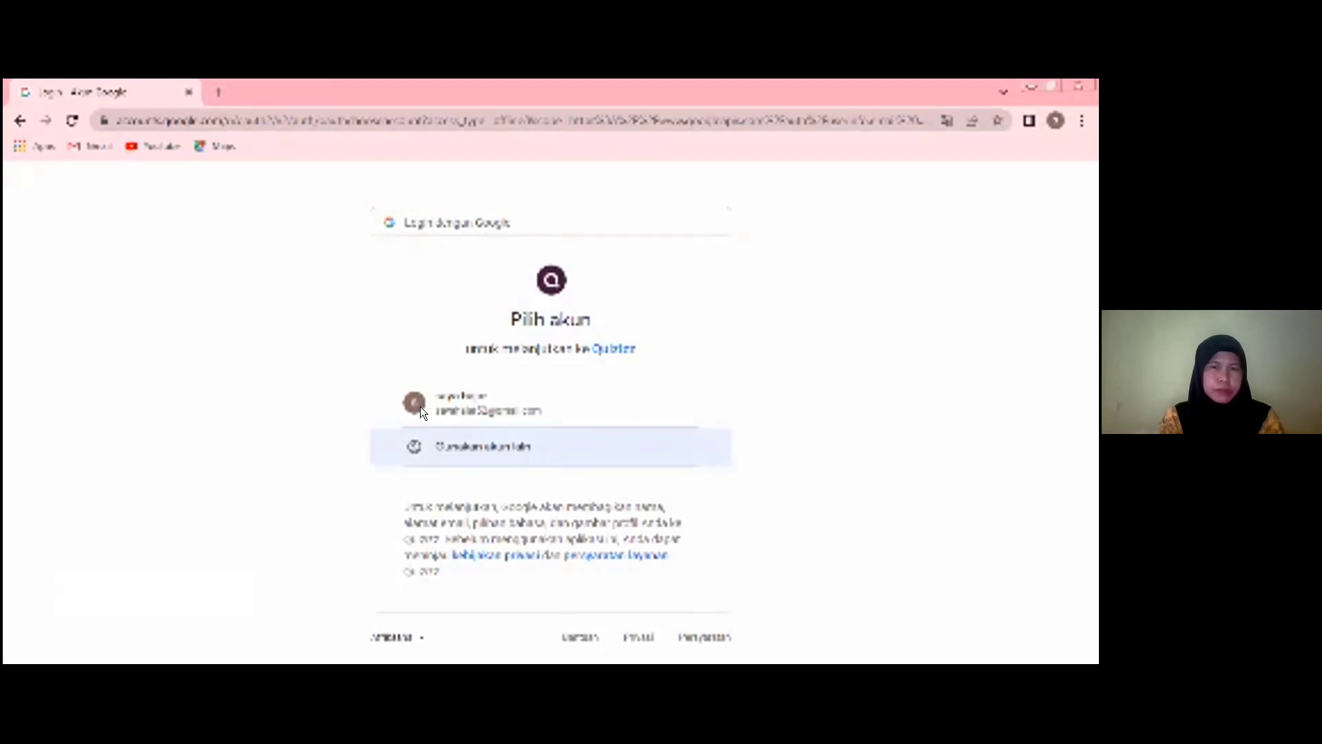
- Choose the existing Google account for Quizizz and allow the requested access to Google Classroom
{"action": "left_click", "coordinate": [421, 430]}
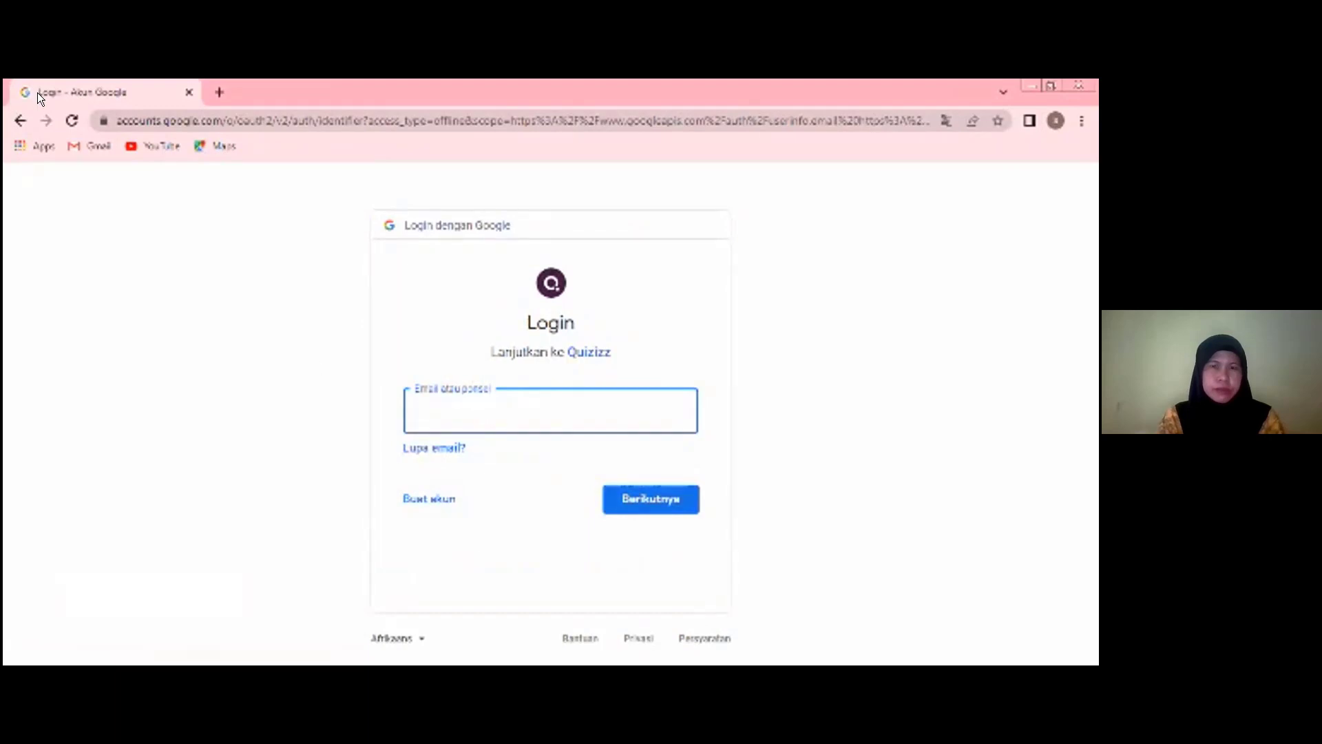
{"action": "key", "text": "alt+Left"}
{"action": "left_click", "coordinate": [462, 407]}
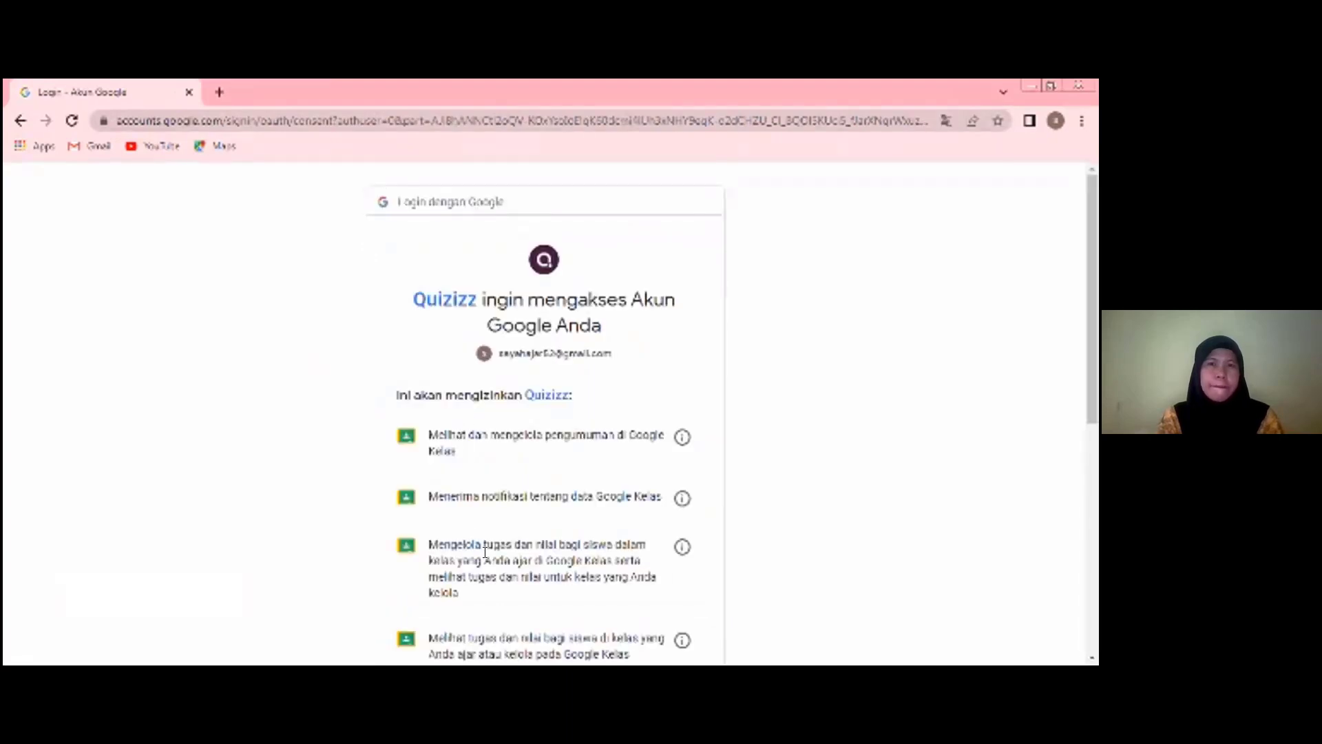
{"action": "scroll", "coordinate": [618, 626], "scroll_direction": "down", "scroll_amount": 1}
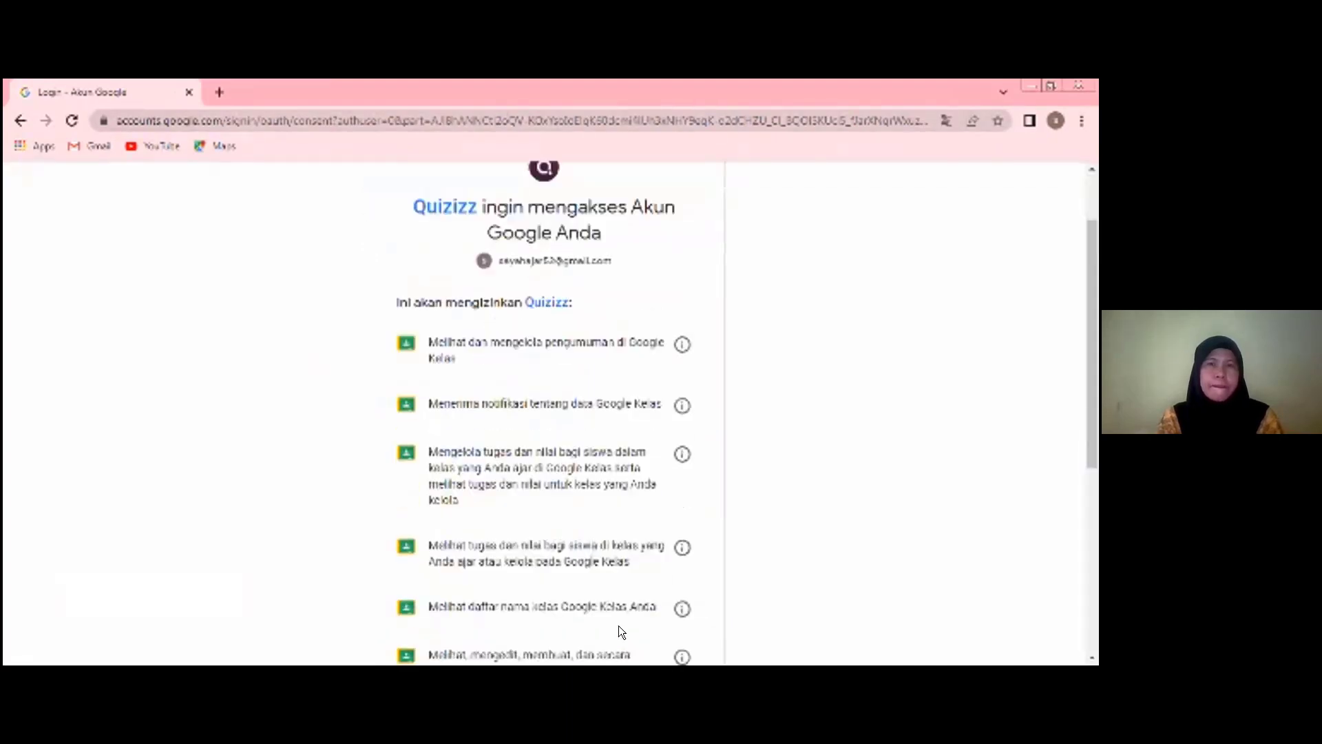
{"action": "scroll", "coordinate": [618, 625], "scroll_direction": "down", "scroll_amount": 3}
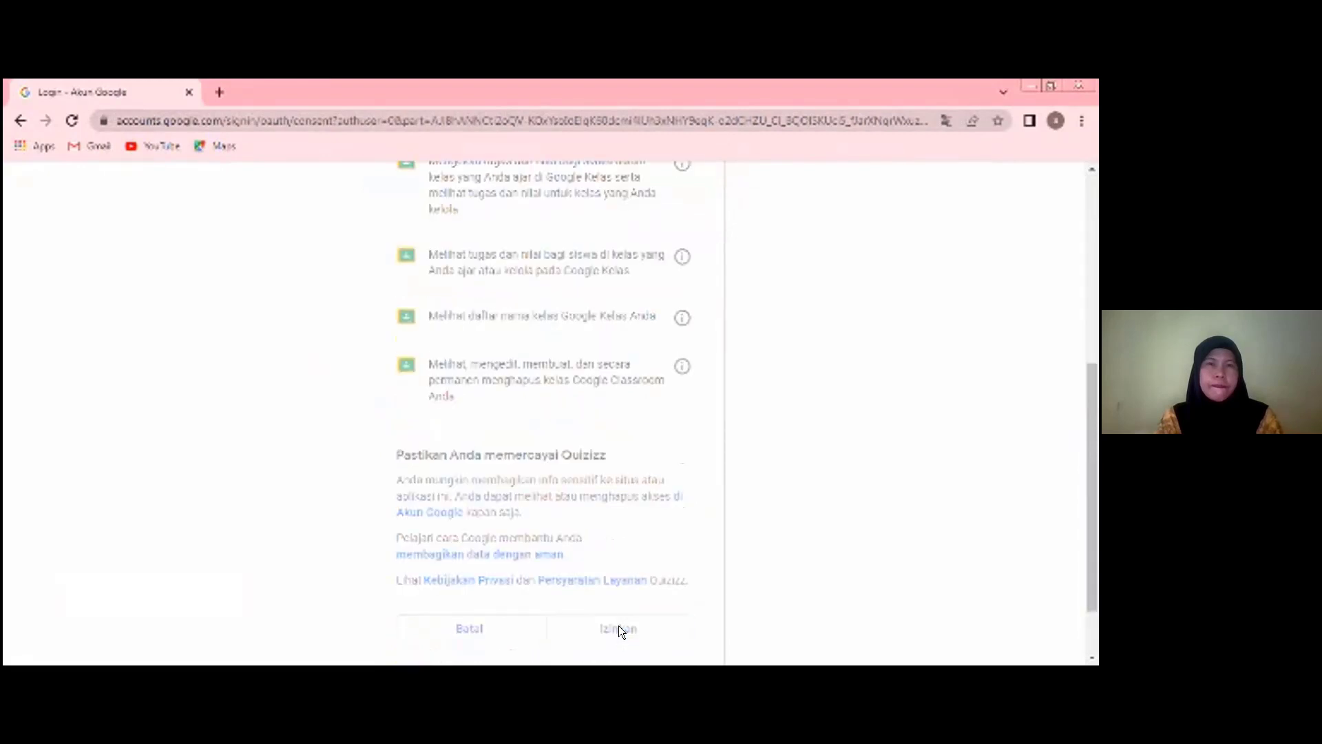
{"action": "left_click", "coordinate": [619, 629]}
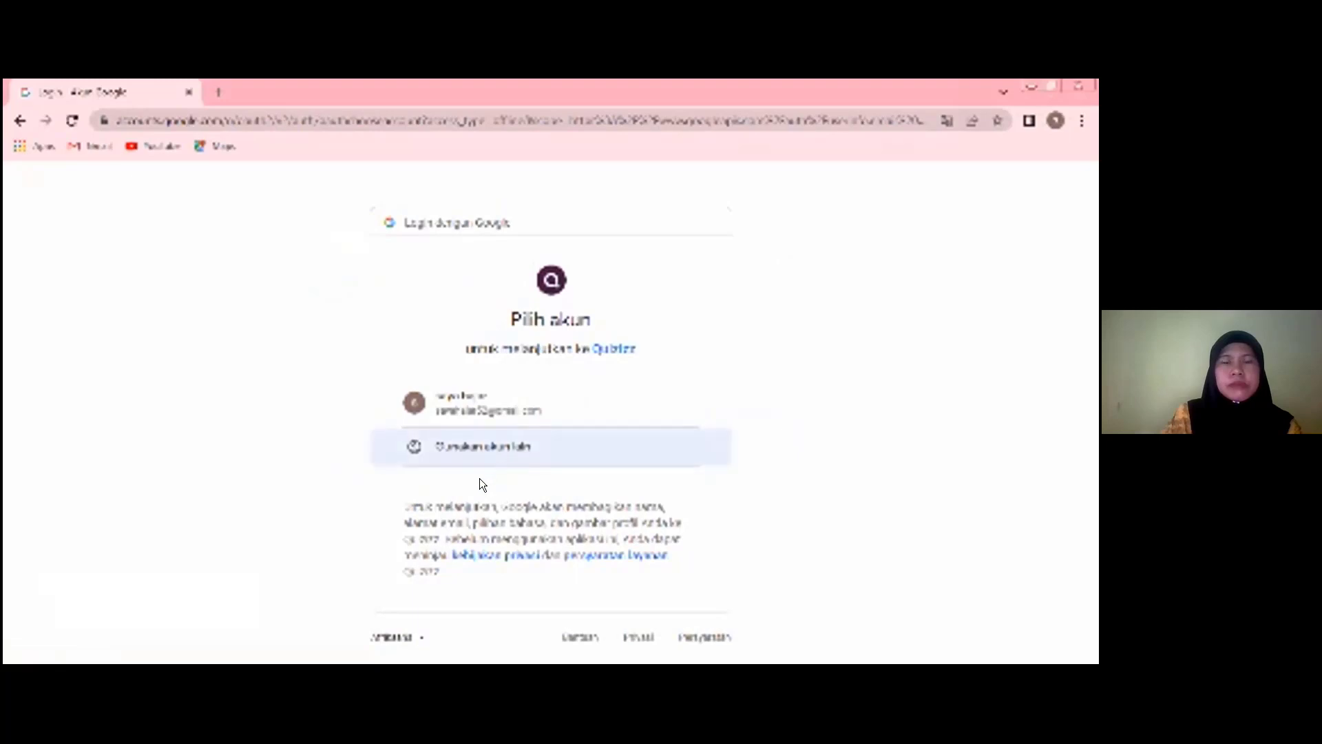
- Select the same Google account again and grant Quizizz the Classroom permissions a second time
{"action": "left_click", "coordinate": [476, 405]}
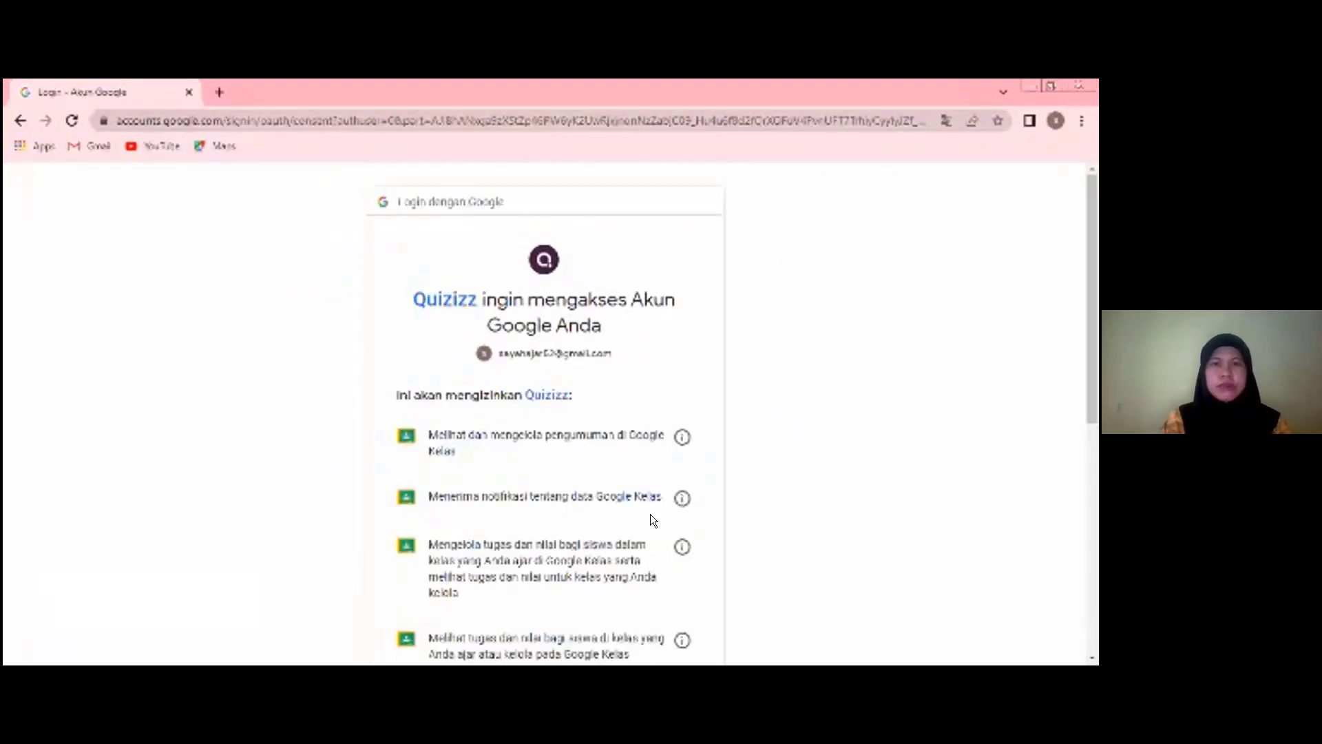
{"action": "scroll", "coordinate": [628, 541], "scroll_direction": "down", "scroll_amount": 5}
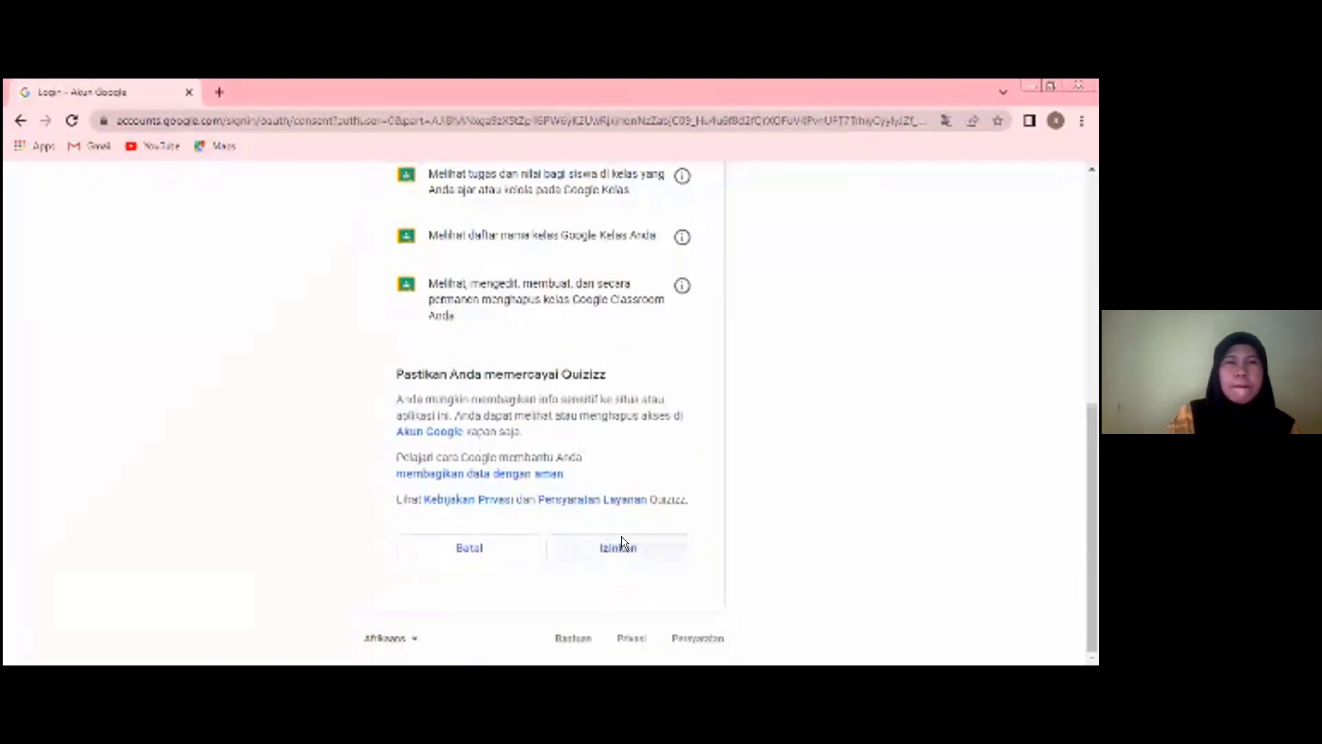
{"action": "left_click", "coordinate": [622, 538]}
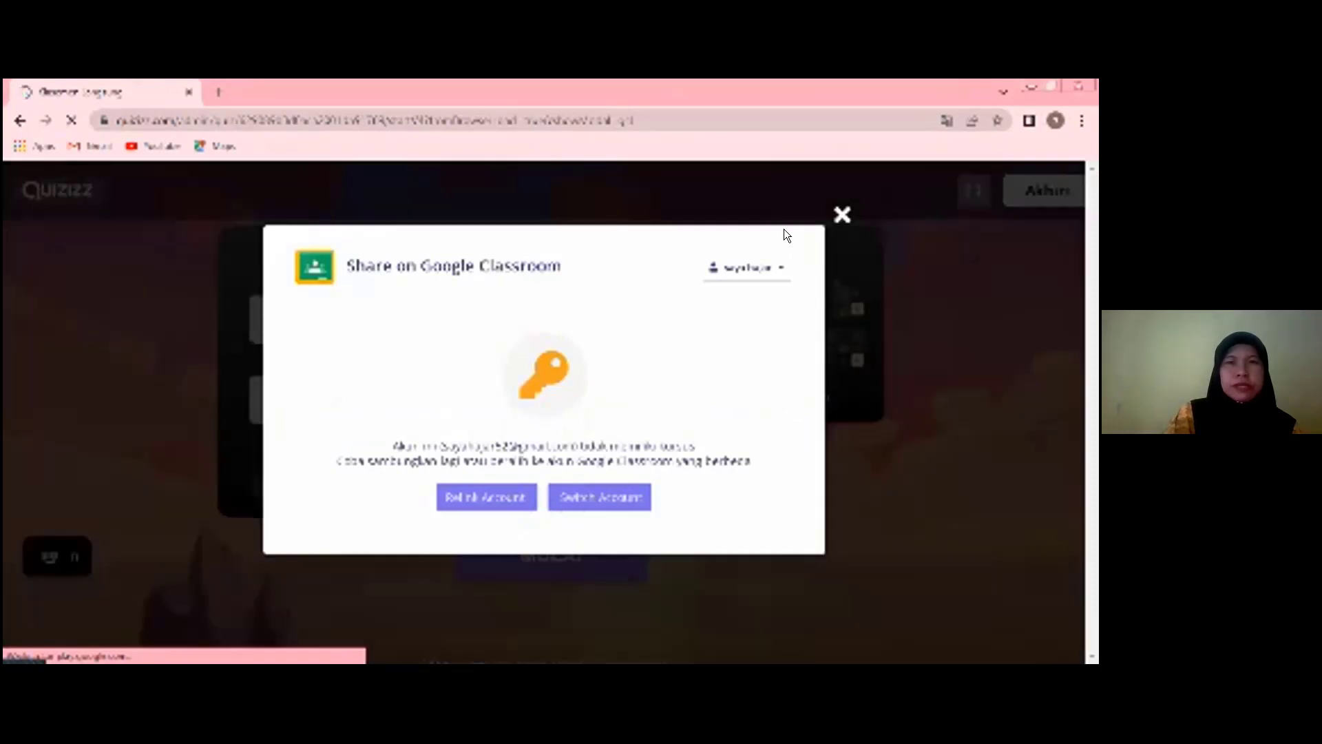
- Dismiss the Google Classroom sharing dialog and apply the monkey theme to the live quiz
{"action": "left_click", "coordinate": [511, 555]}
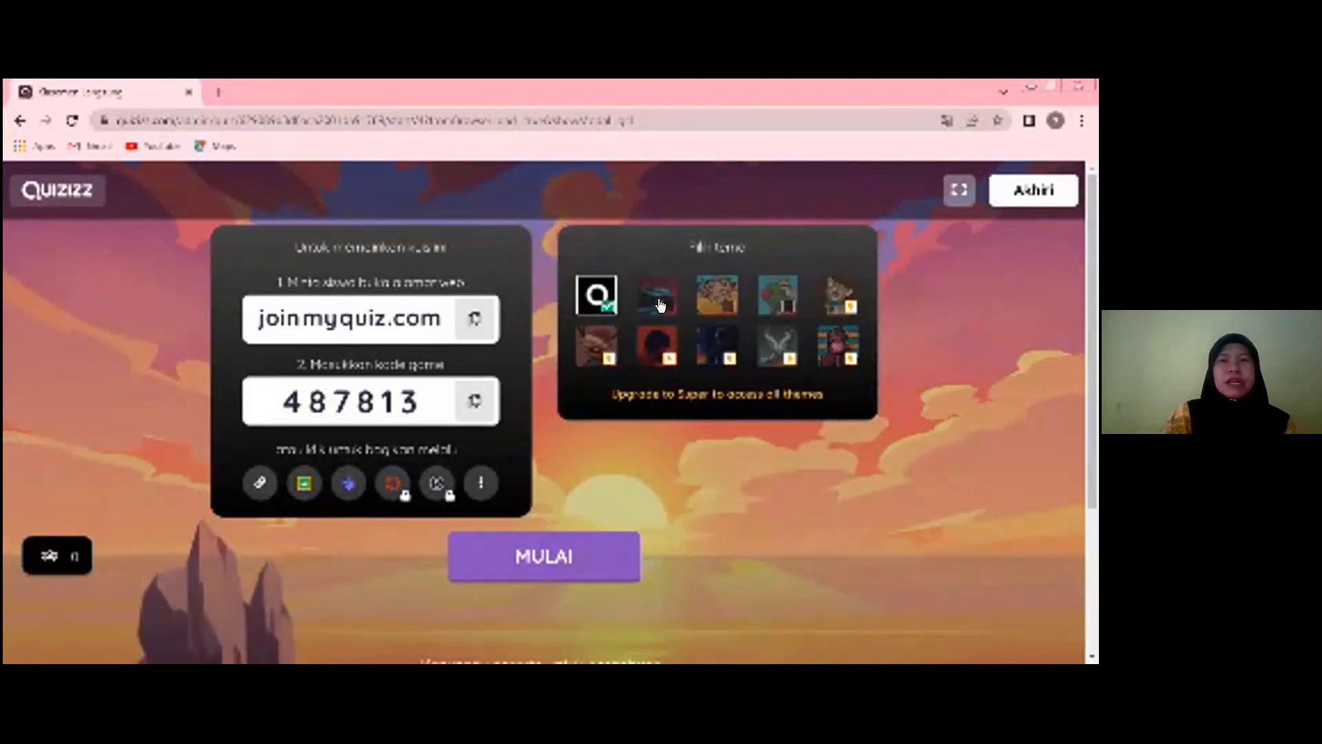
{"action": "left_click", "coordinate": [721, 305]}
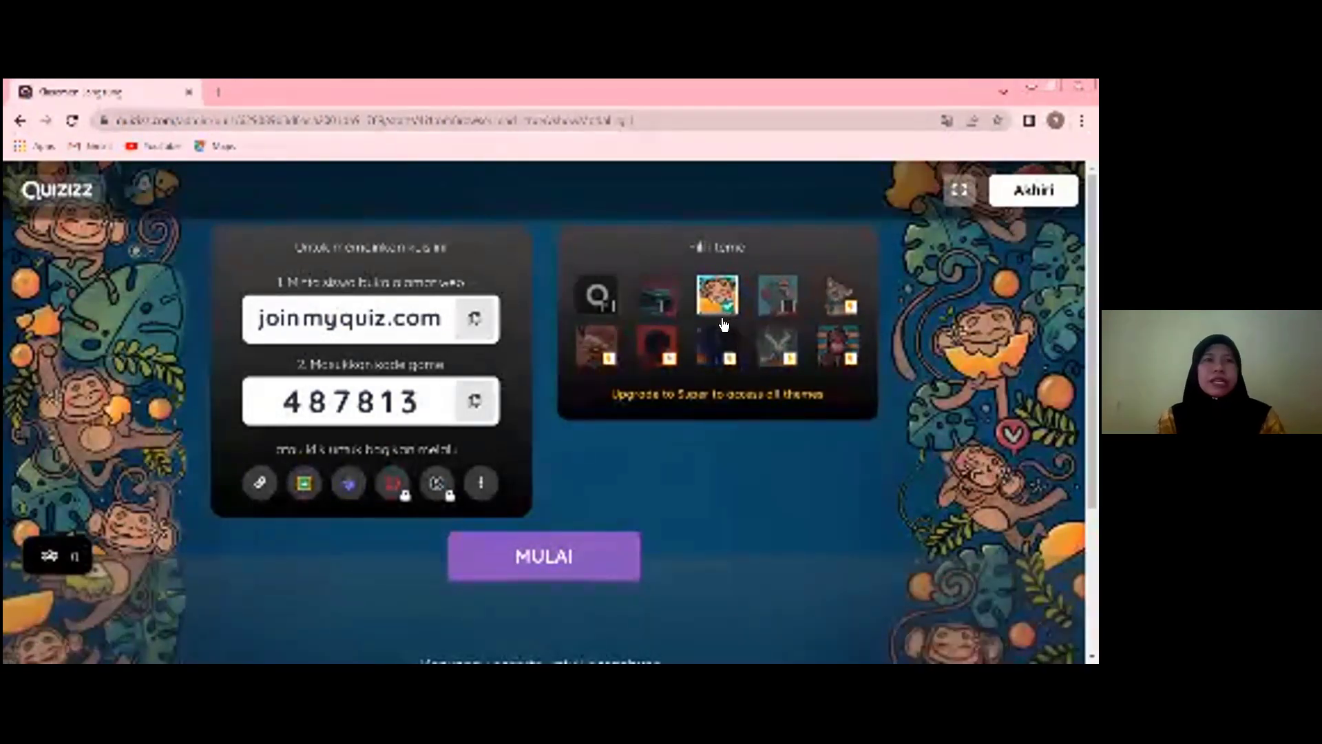
- Go back from the live quiz to the earlier Google permission request and cancel it
{"action": "left_click", "coordinate": [16, 120]}
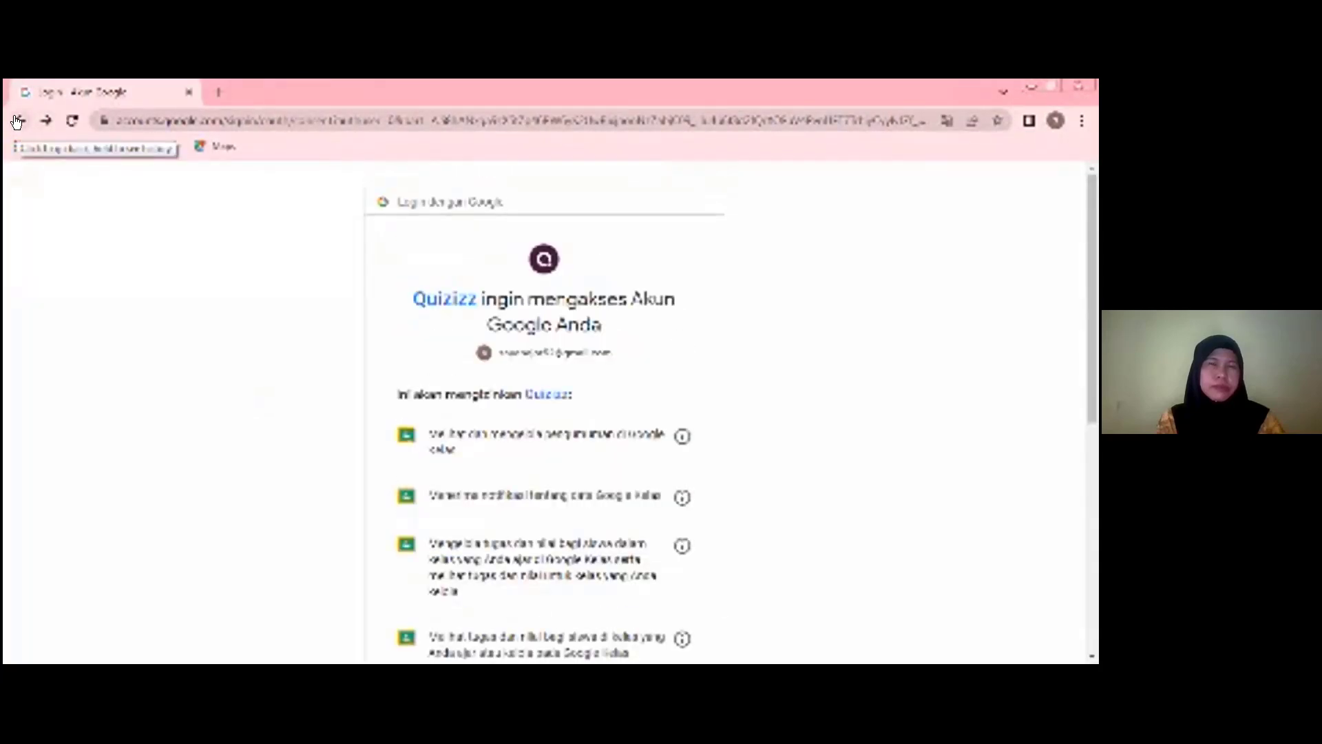
{"action": "left_click", "coordinate": [16, 122]}
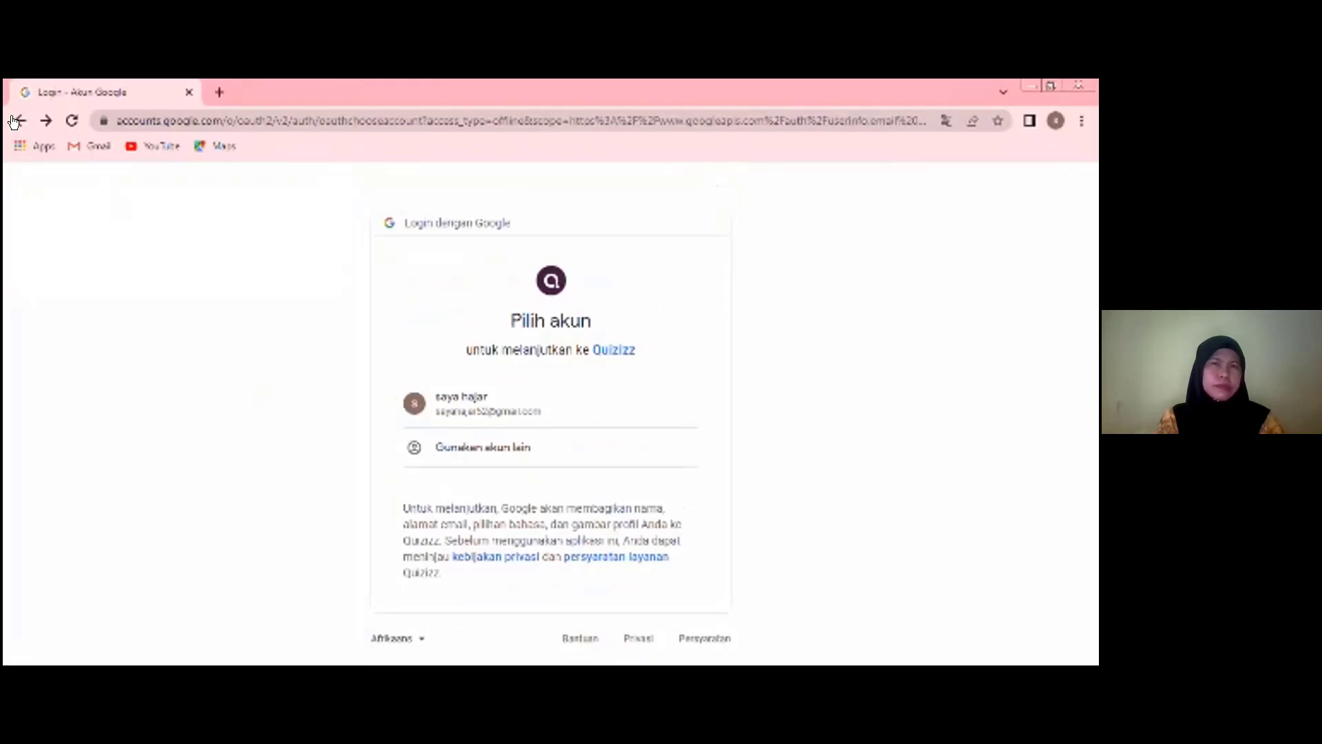
{"action": "left_click", "coordinate": [15, 121]}
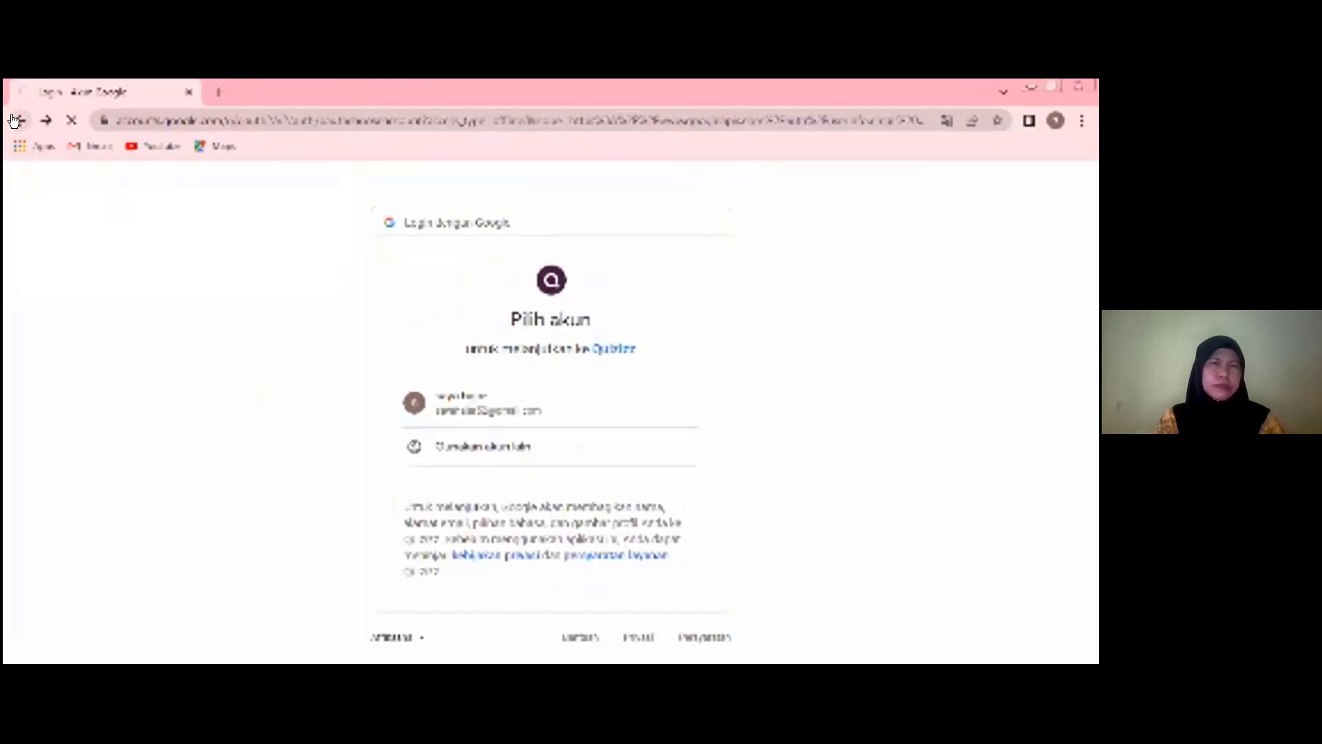
{"action": "left_click", "coordinate": [15, 121]}
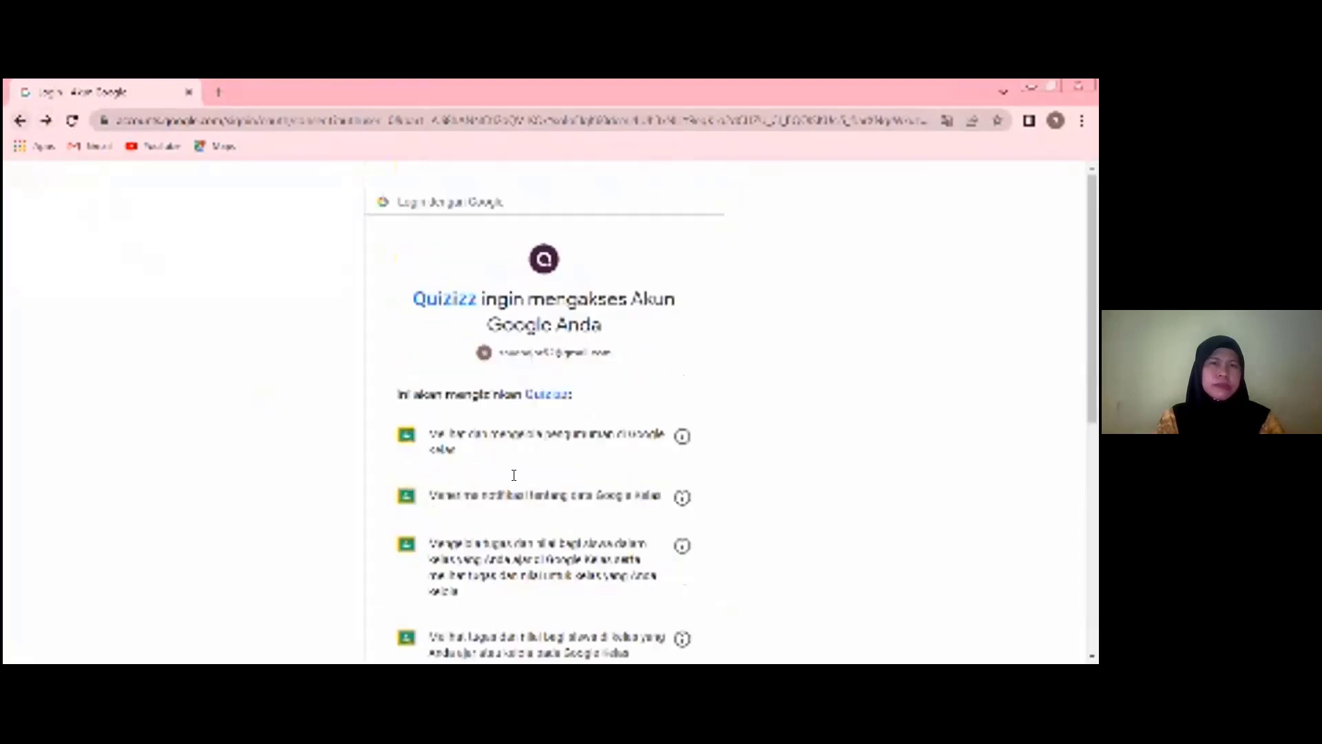
{"action": "scroll", "coordinate": [599, 508], "scroll_direction": "down", "scroll_amount": 7}
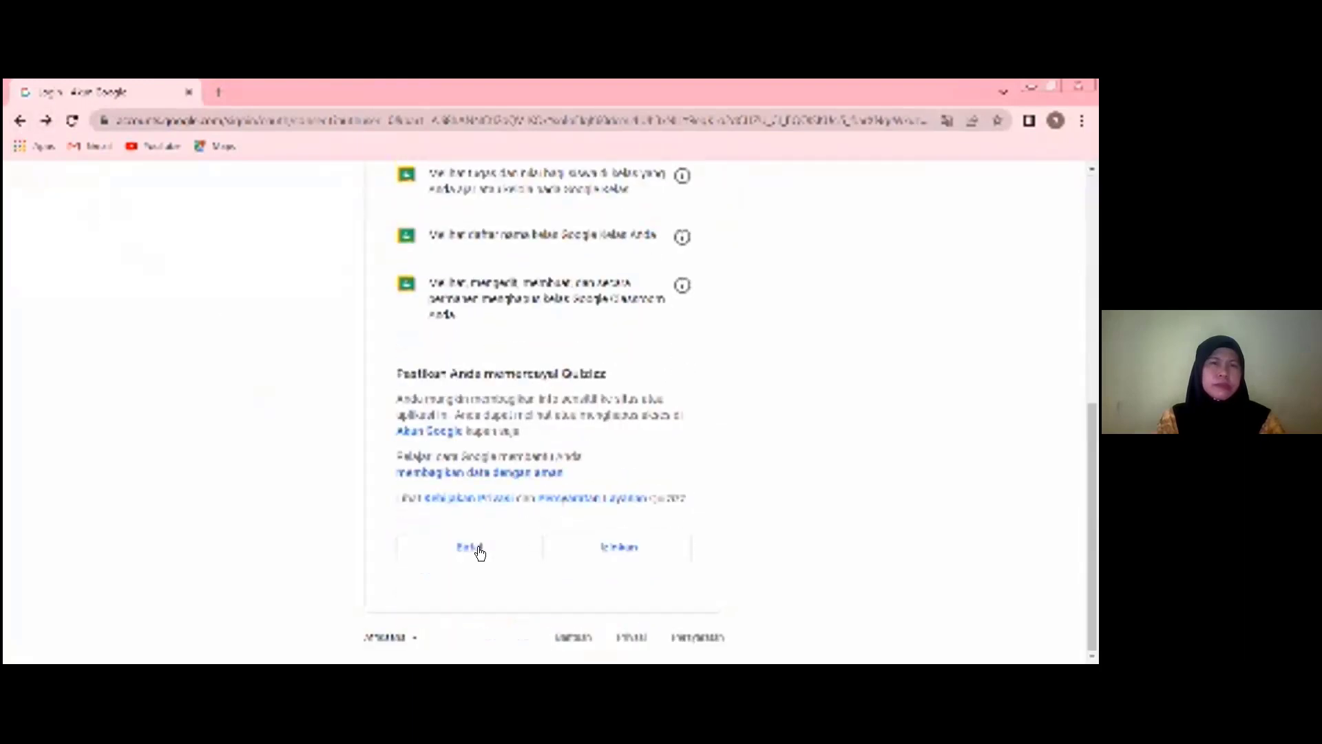
{"action": "left_click", "coordinate": [451, 546]}
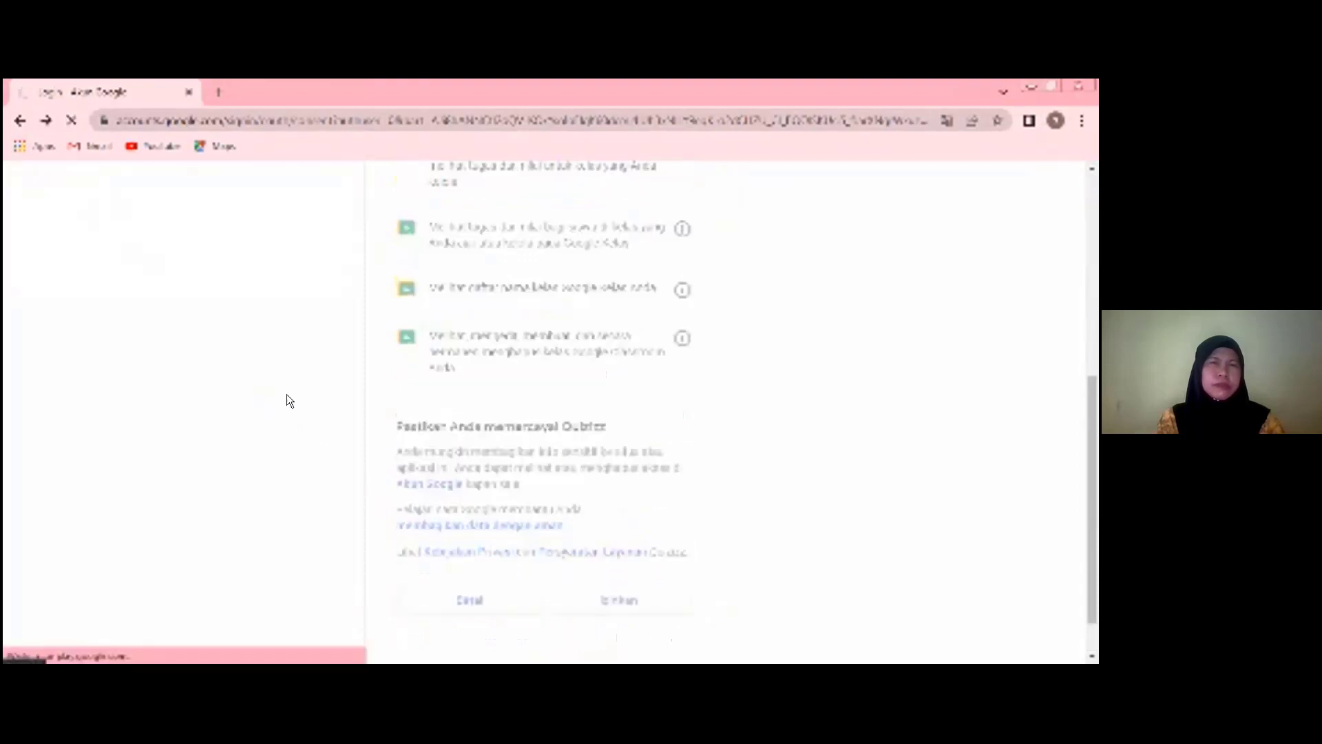
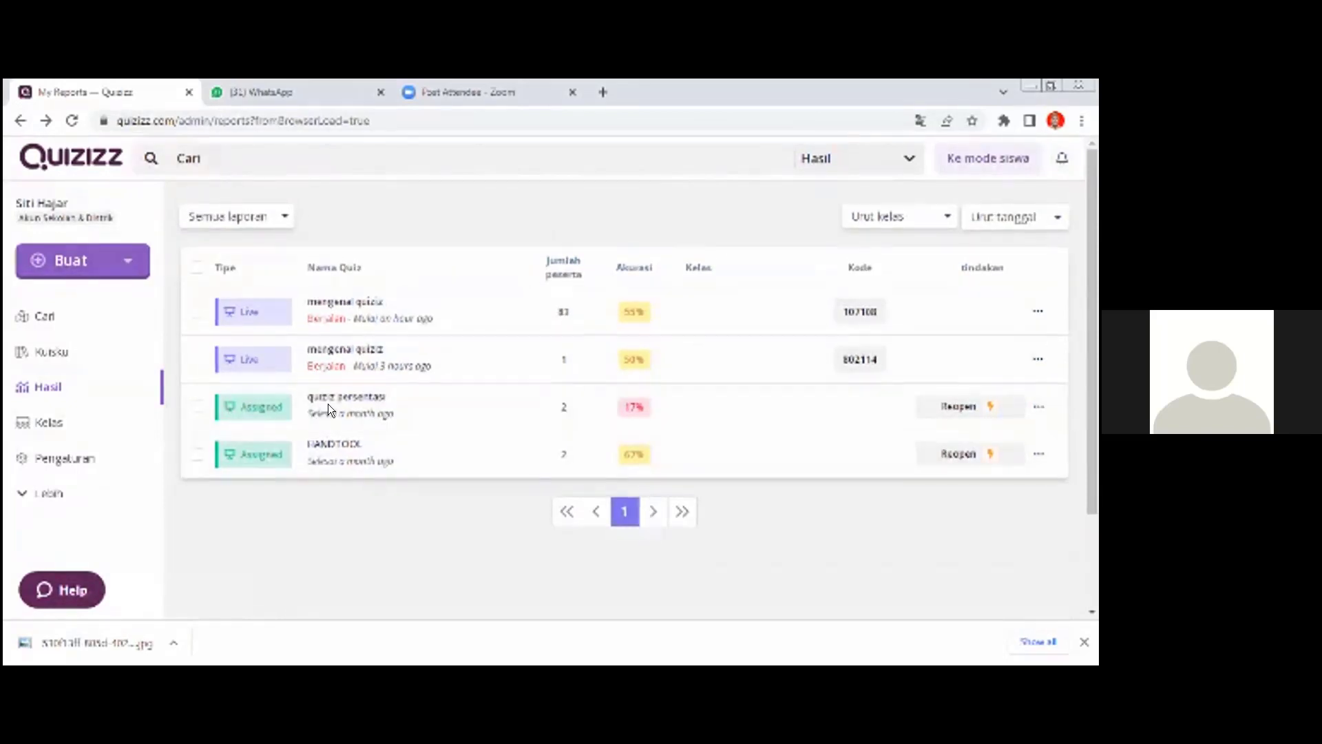
- Open the report of the running "mengenal quiziz" live session with 83 participants and end that session
{"action": "left_click", "coordinate": [356, 315]}
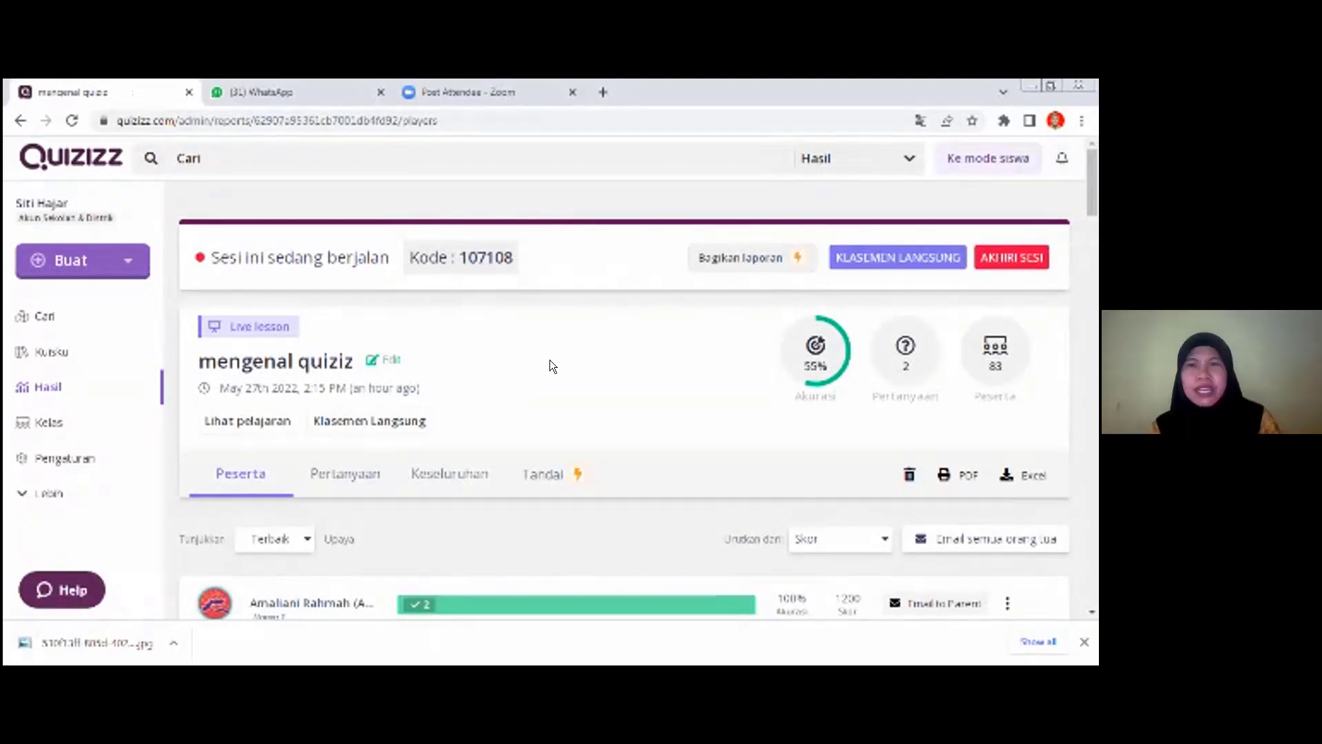
{"action": "left_click", "coordinate": [1014, 255]}
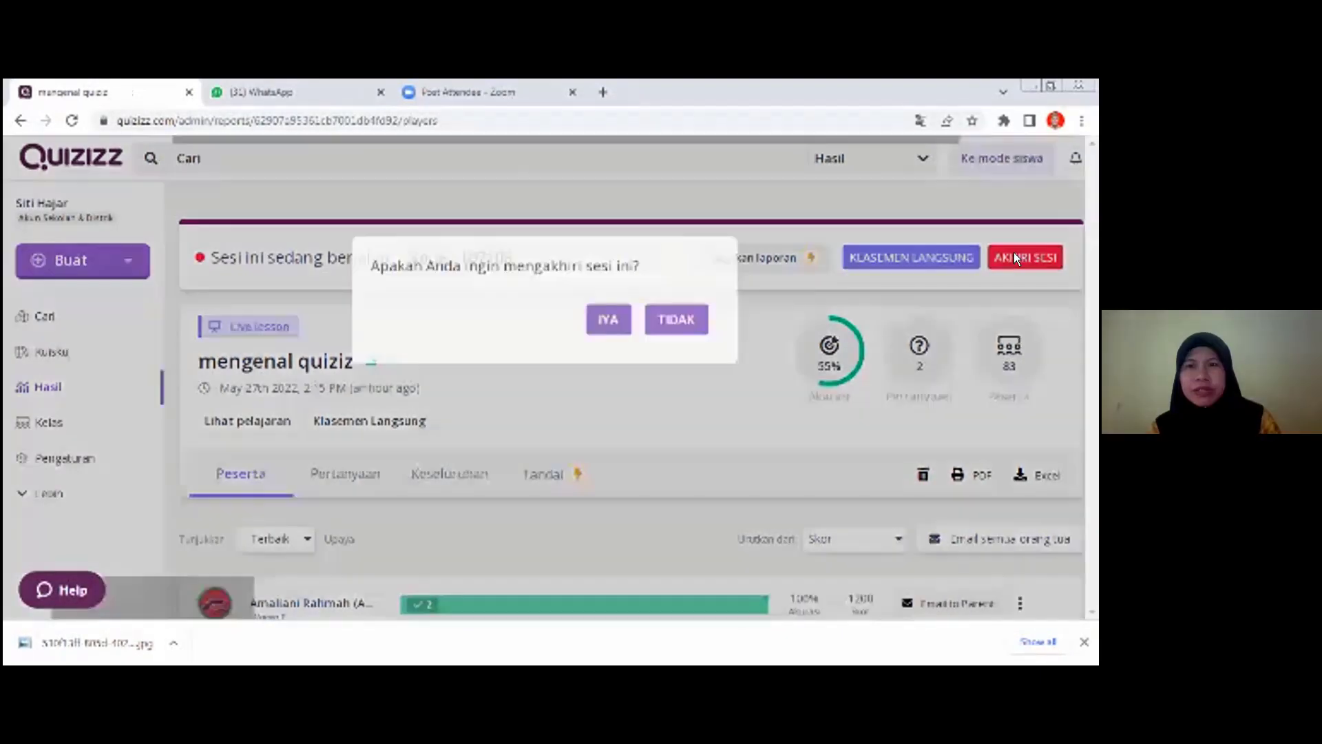
{"action": "left_click", "coordinate": [603, 253]}
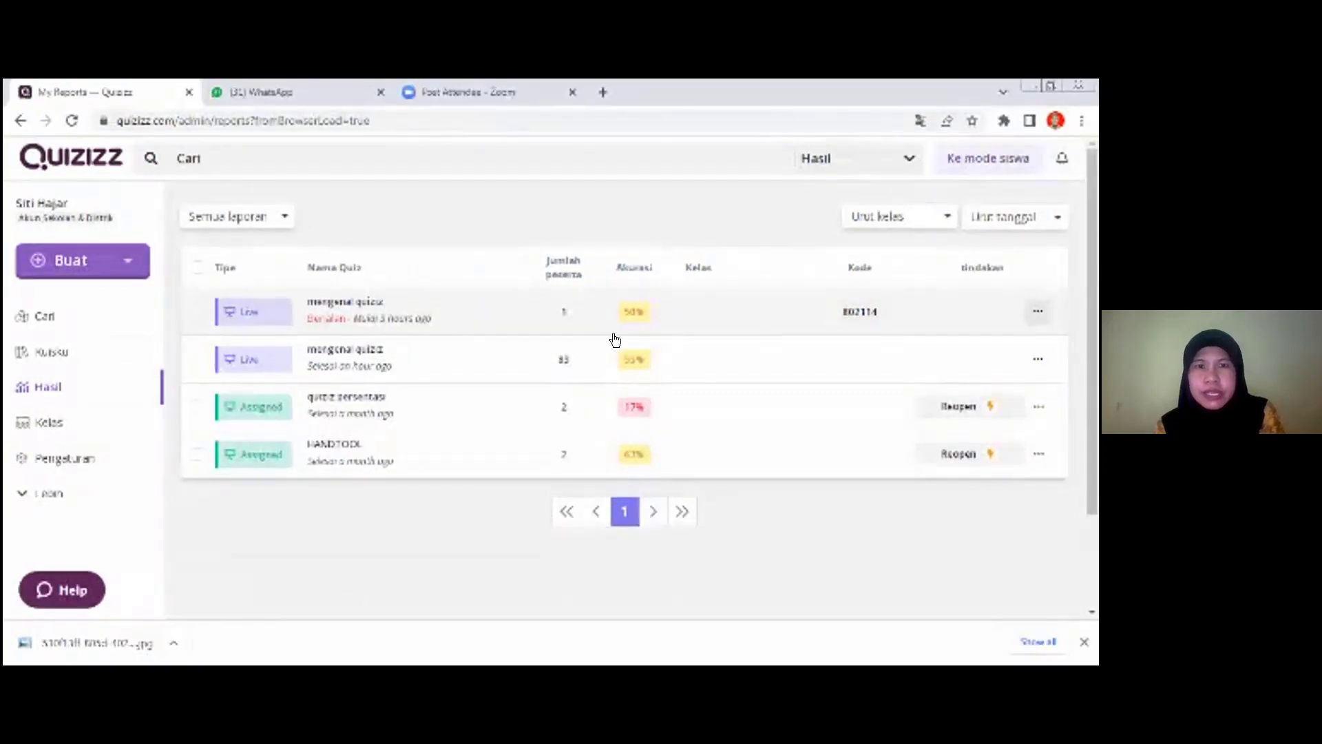
- Look at the report of the still running "mengenal quiziz" session, return to the report list and open the HANDTOOL report
{"action": "left_click", "coordinate": [410, 307]}
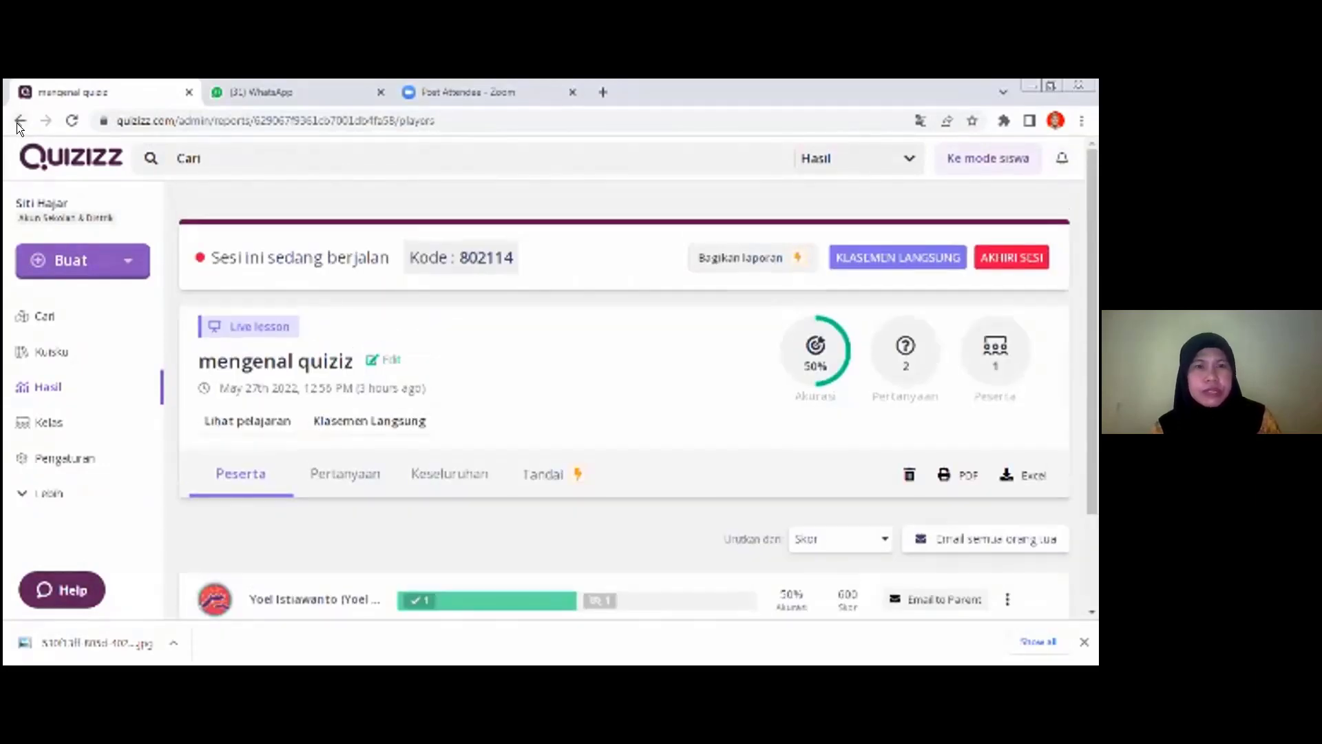
{"action": "left_click", "coordinate": [18, 122]}
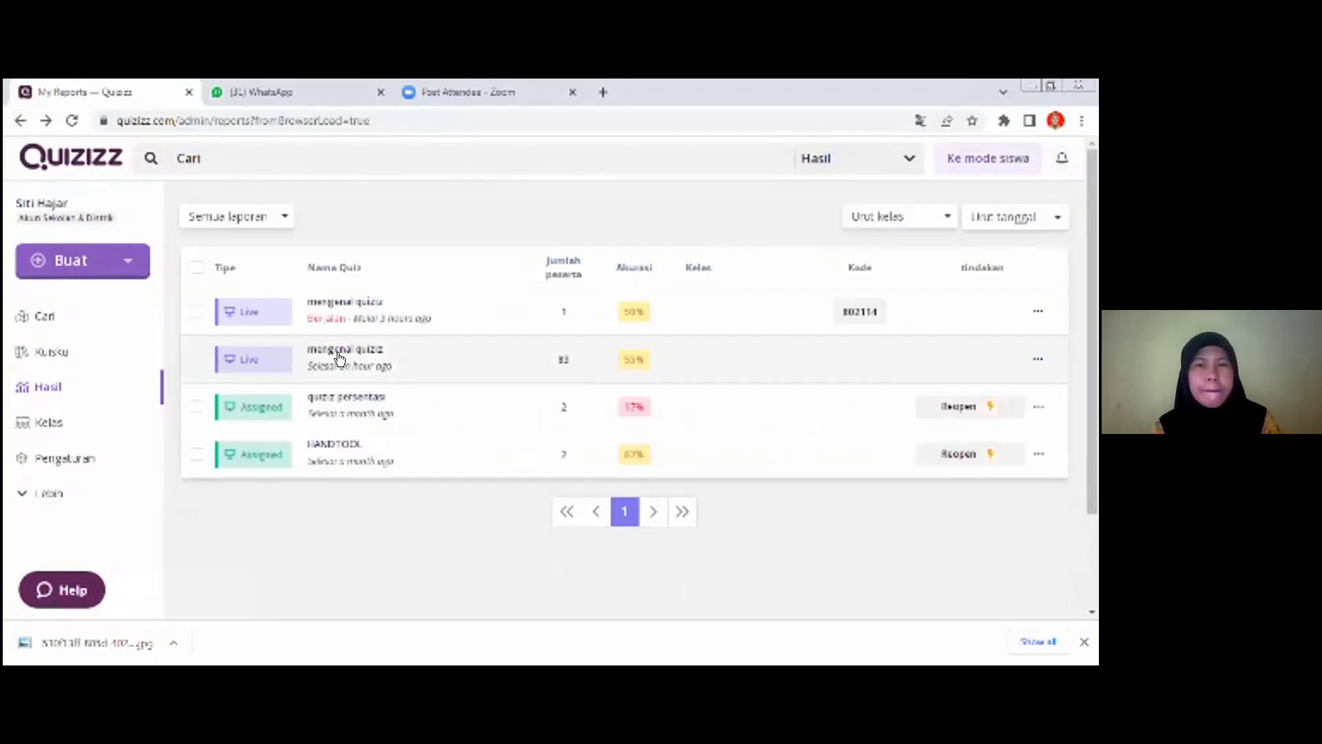
{"action": "left_click", "coordinate": [362, 455]}
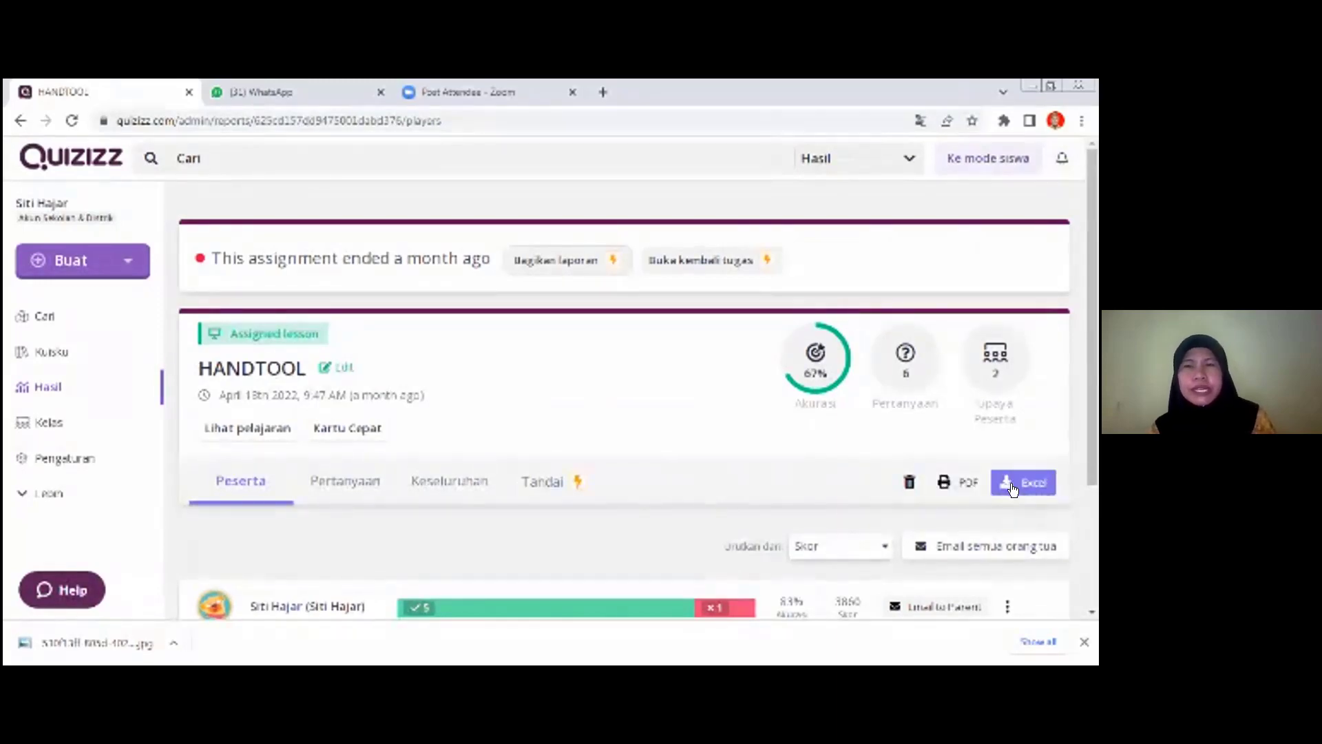
- Open the full PDF report (Laporan lengkap) for HANDTOOL, check the available print destinations and cancel printing
{"action": "left_click", "coordinate": [954, 481]}
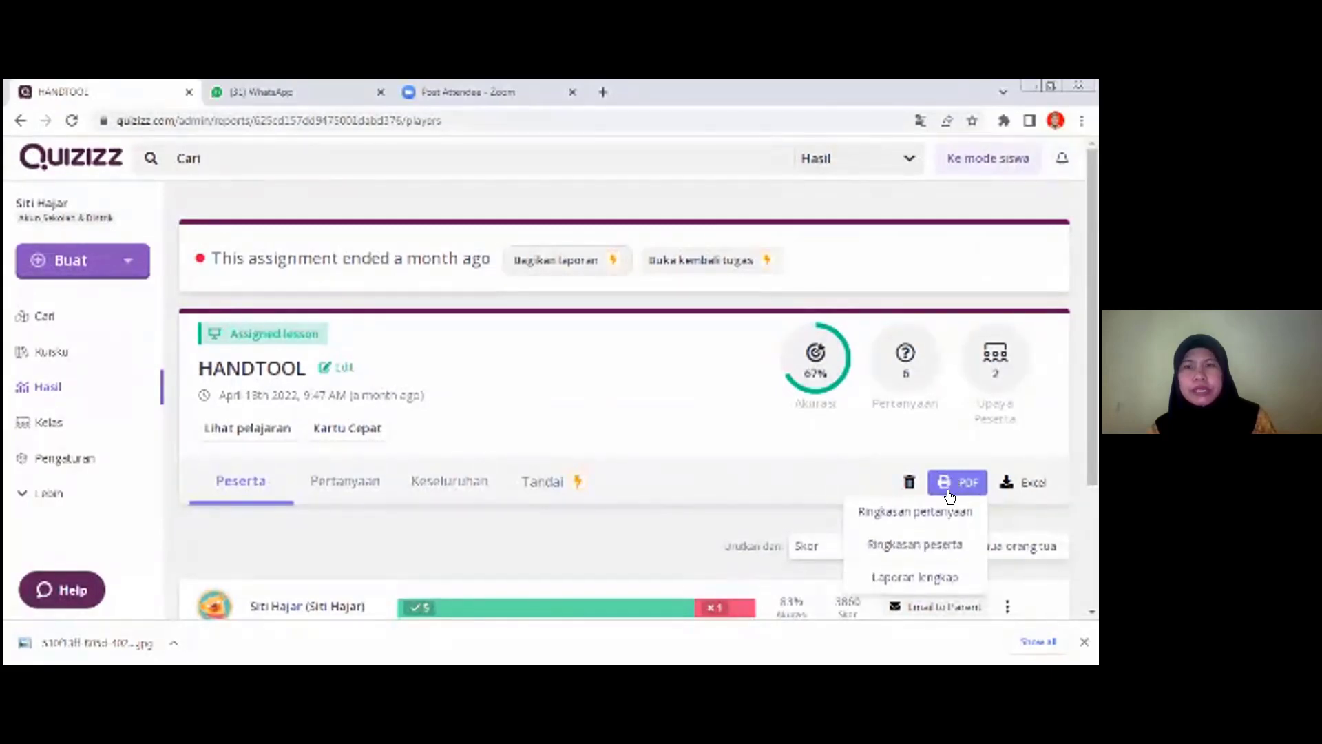
{"action": "left_click", "coordinate": [925, 577]}
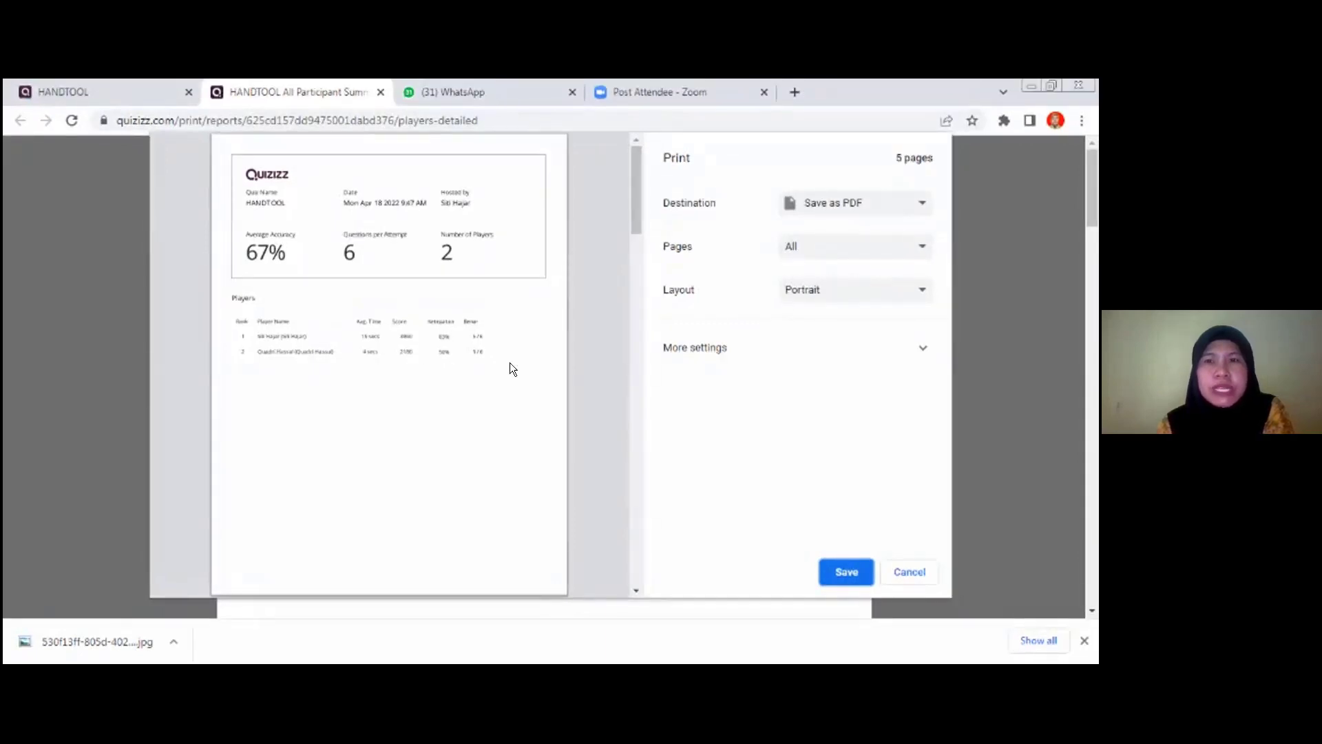
{"action": "left_click", "coordinate": [913, 208]}
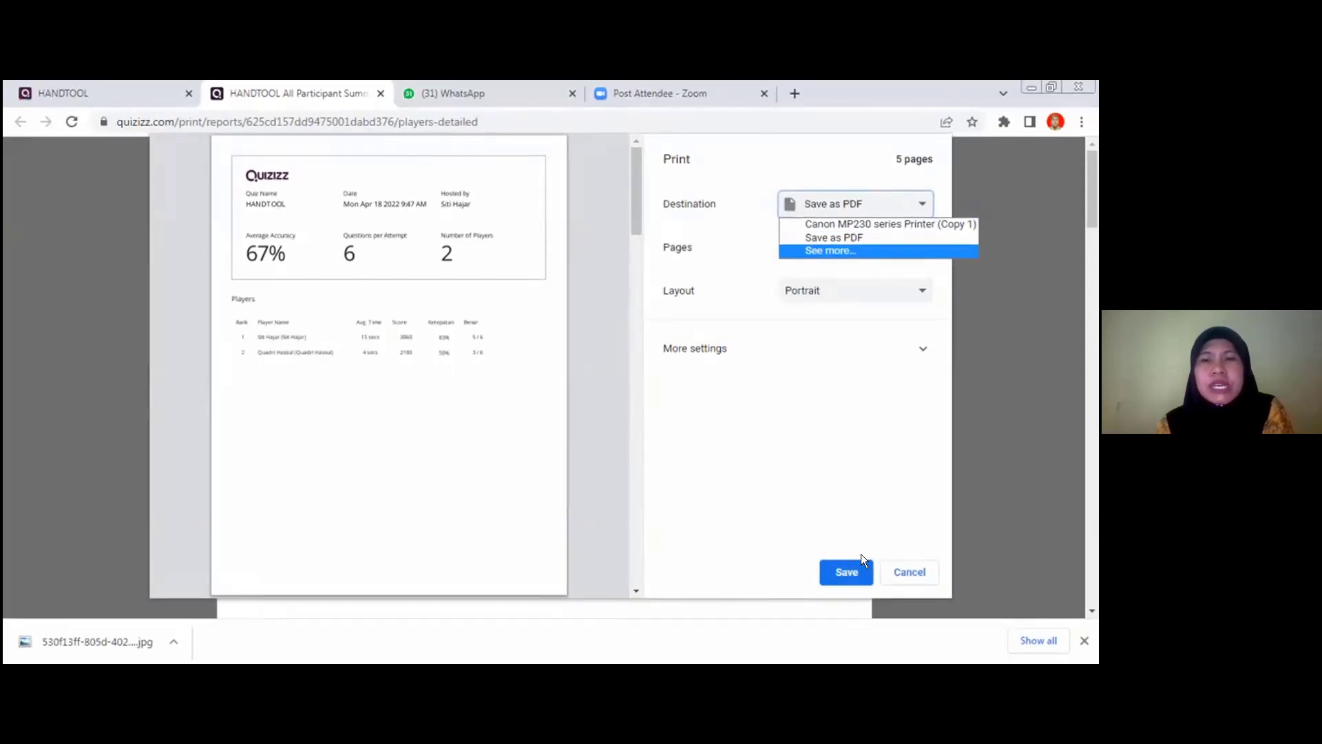
{"action": "left_click", "coordinate": [902, 572]}
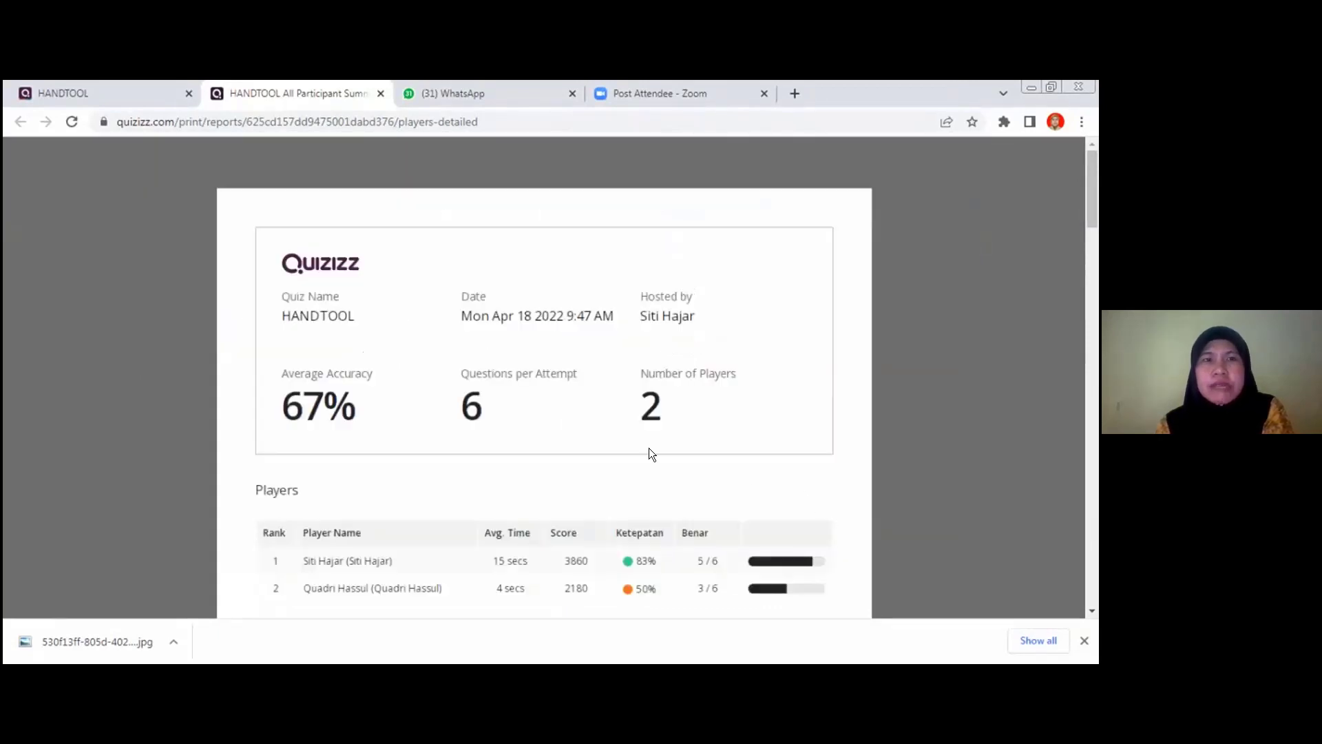
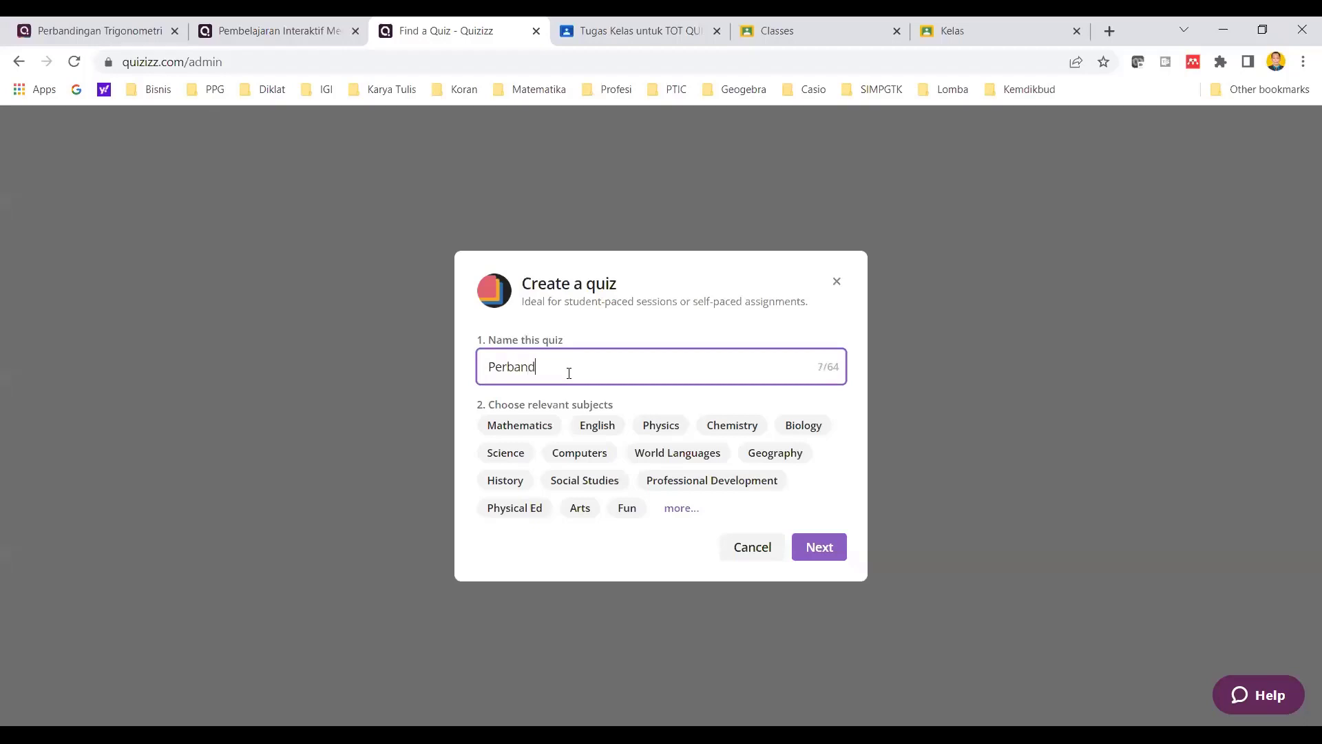
- Create a new quiz named "Perbandingan Trigonometri" with Mathematics as its subject
{"action": "type", "text": "erbanding"}
{"action": "type", "text": "Trigonometri"}
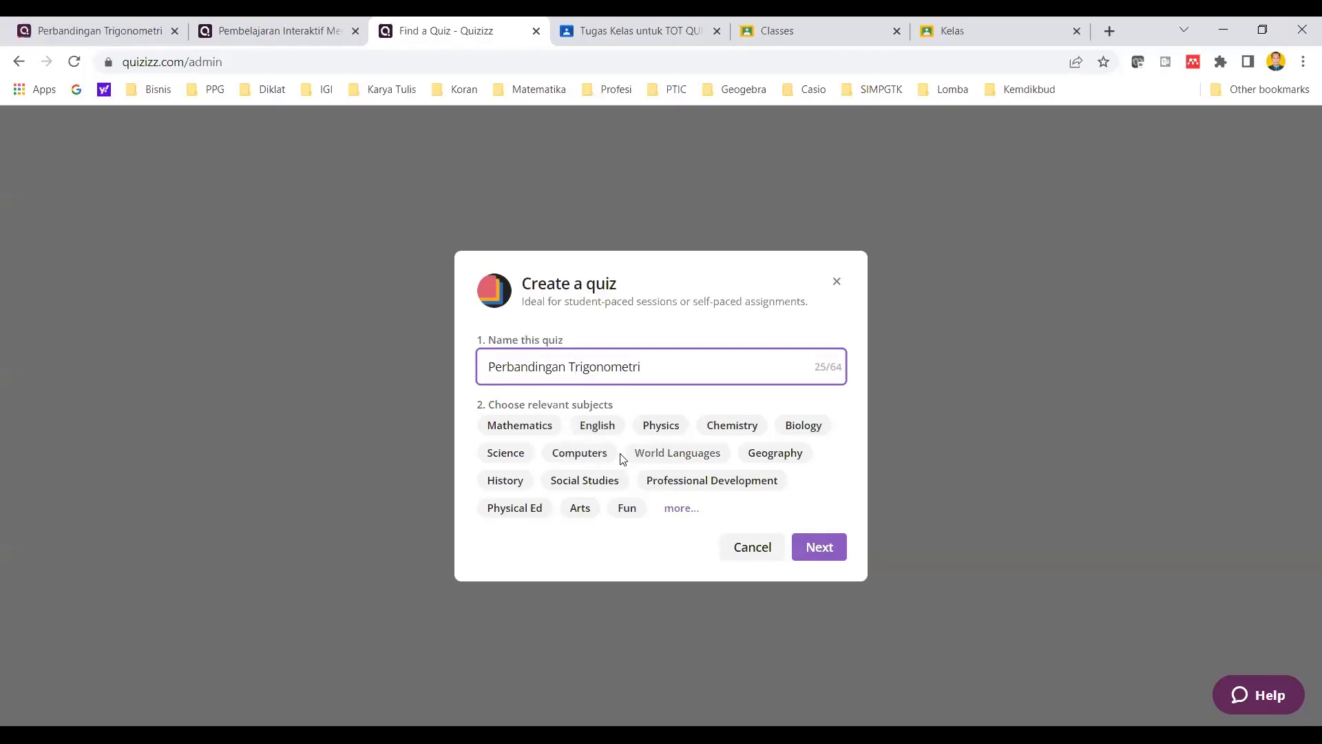
{"action": "left_click", "coordinate": [538, 432]}
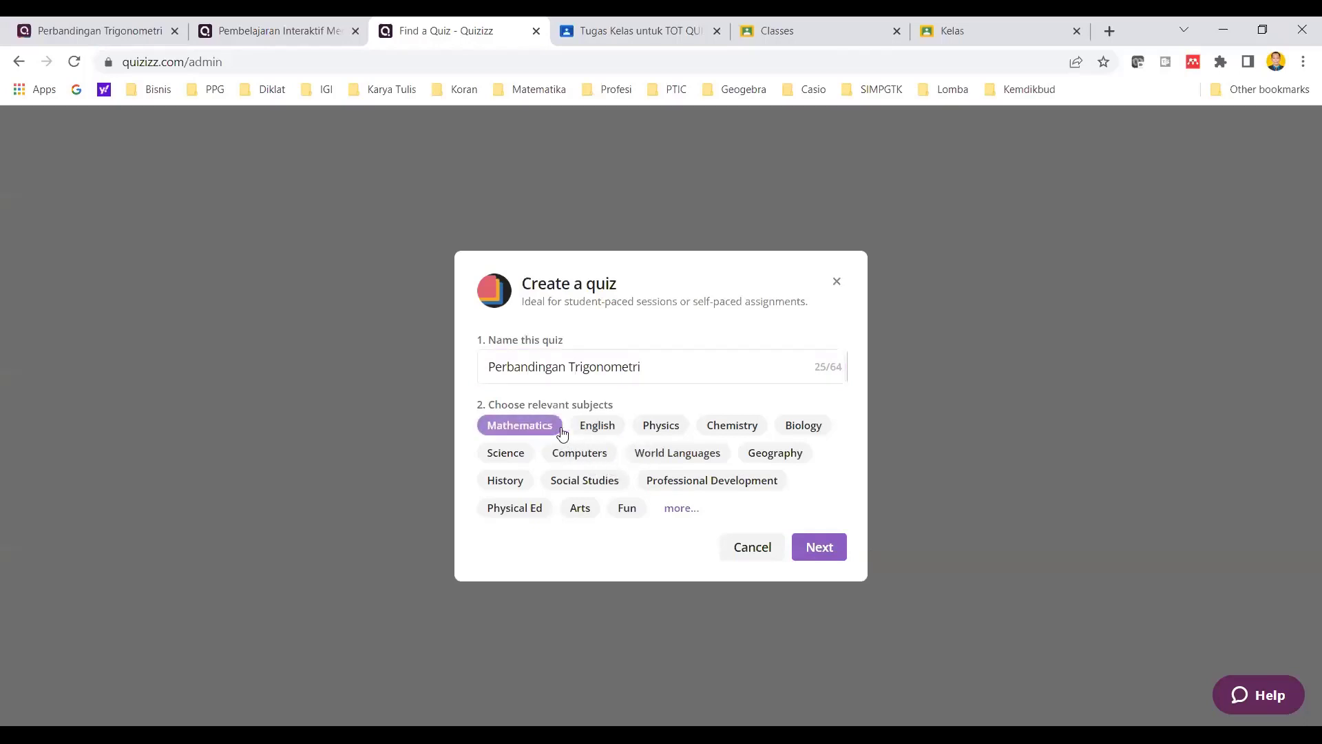
{"action": "left_click", "coordinate": [823, 547]}
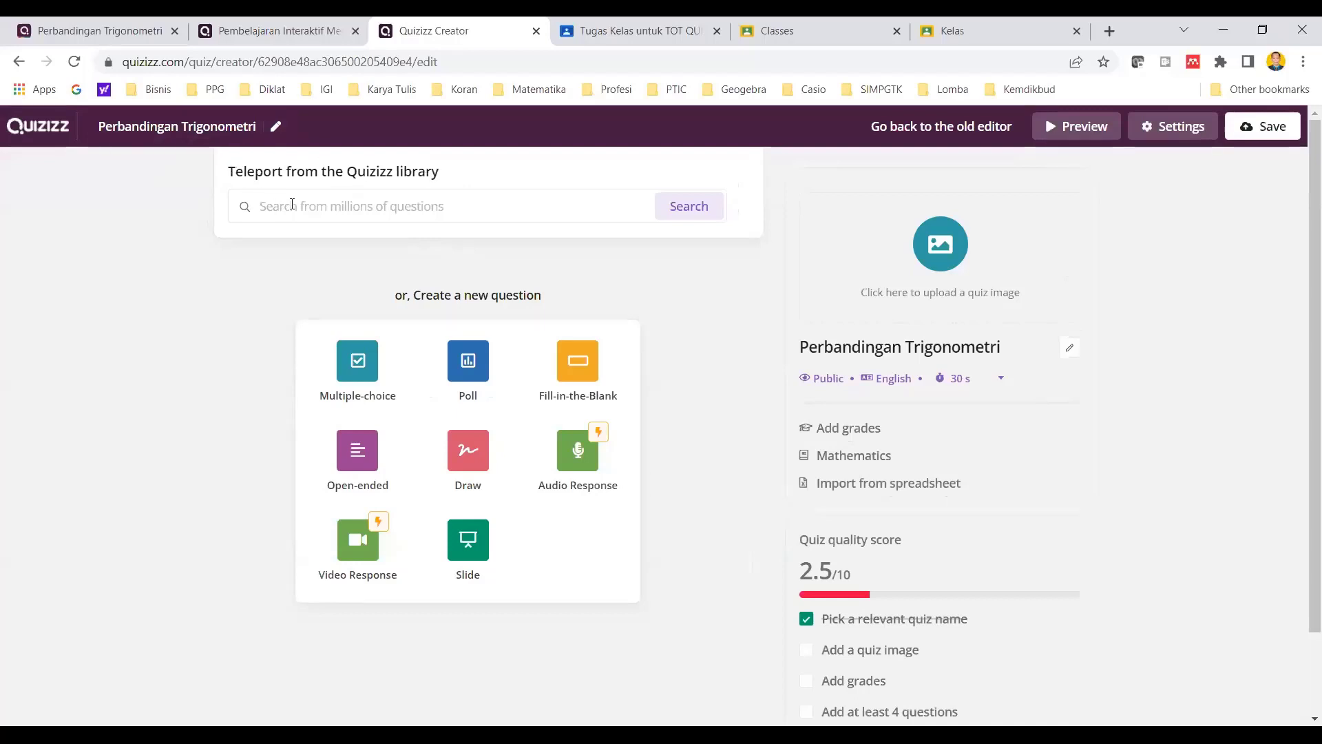
- Search the Quizizz question library for "perbadingan trigonometri" and look over the community results
{"action": "left_click", "coordinate": [295, 204]}
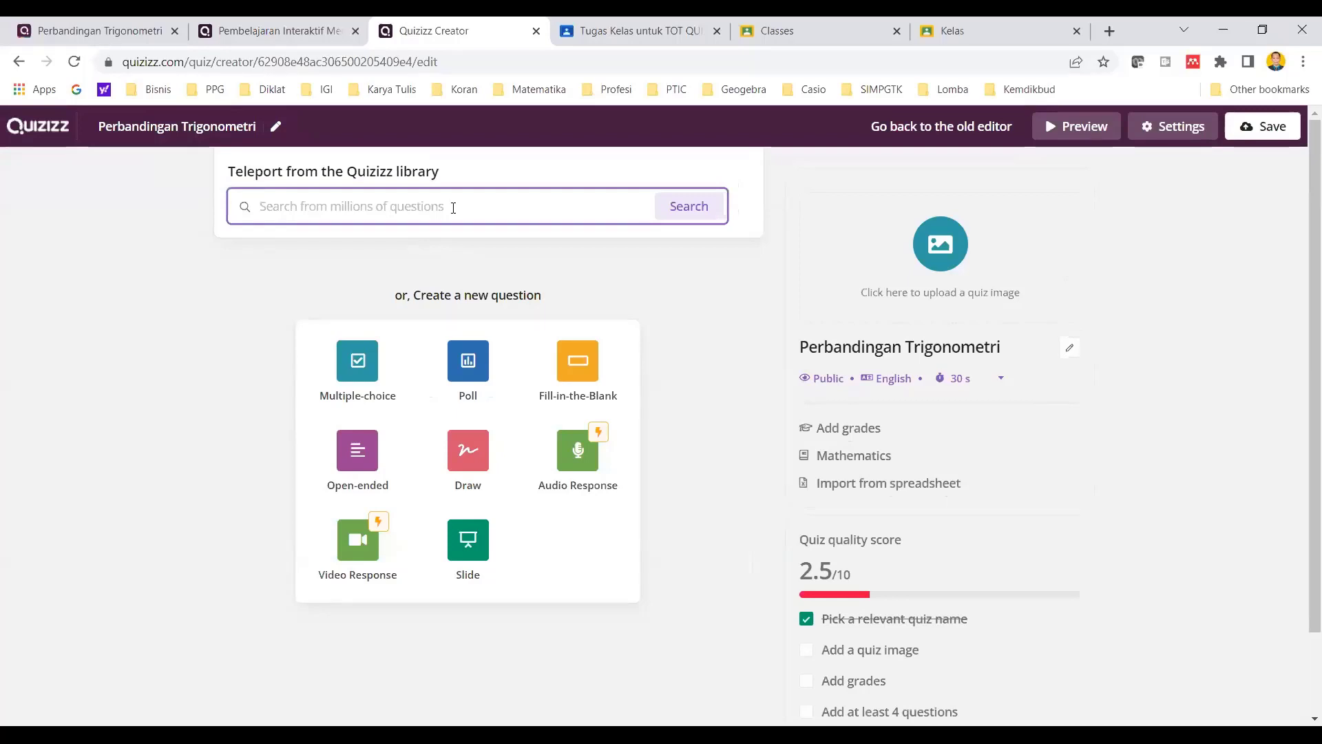
{"action": "type", "text": "perbadin"}
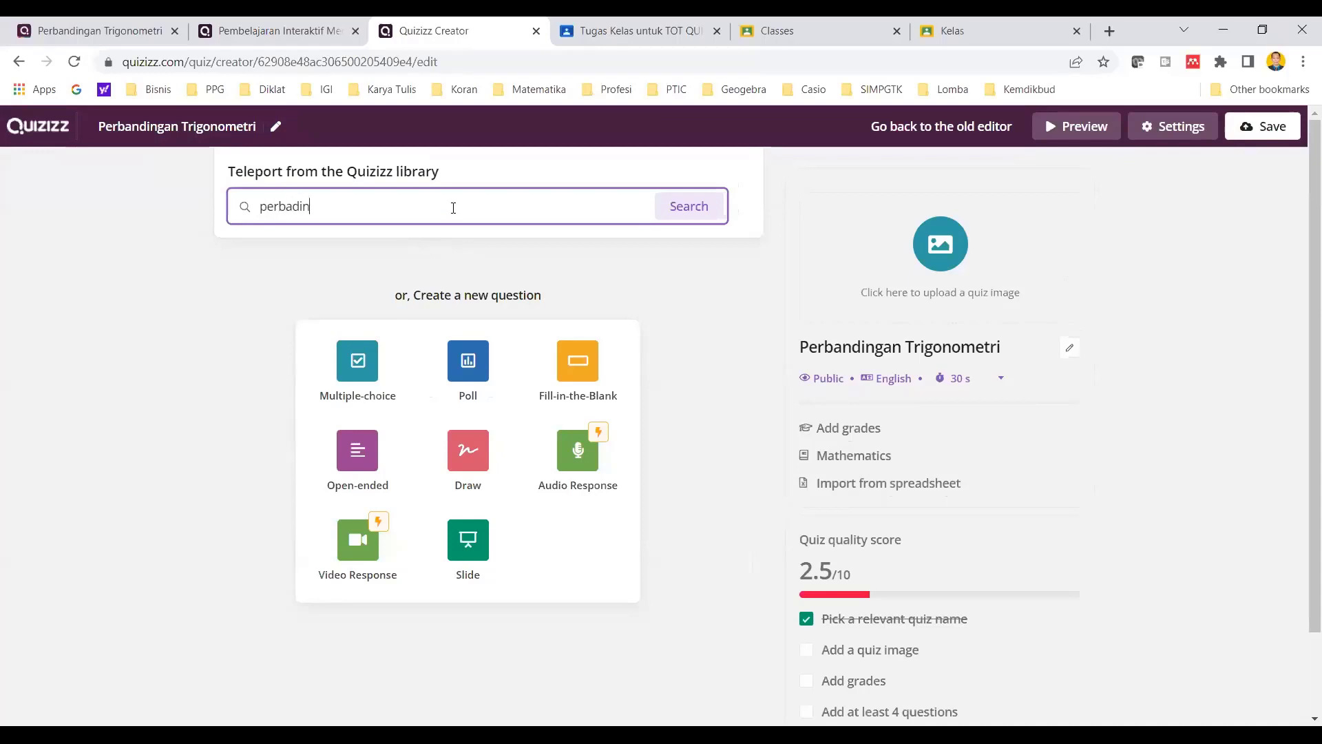
{"action": "type", "text": "gan trig"}
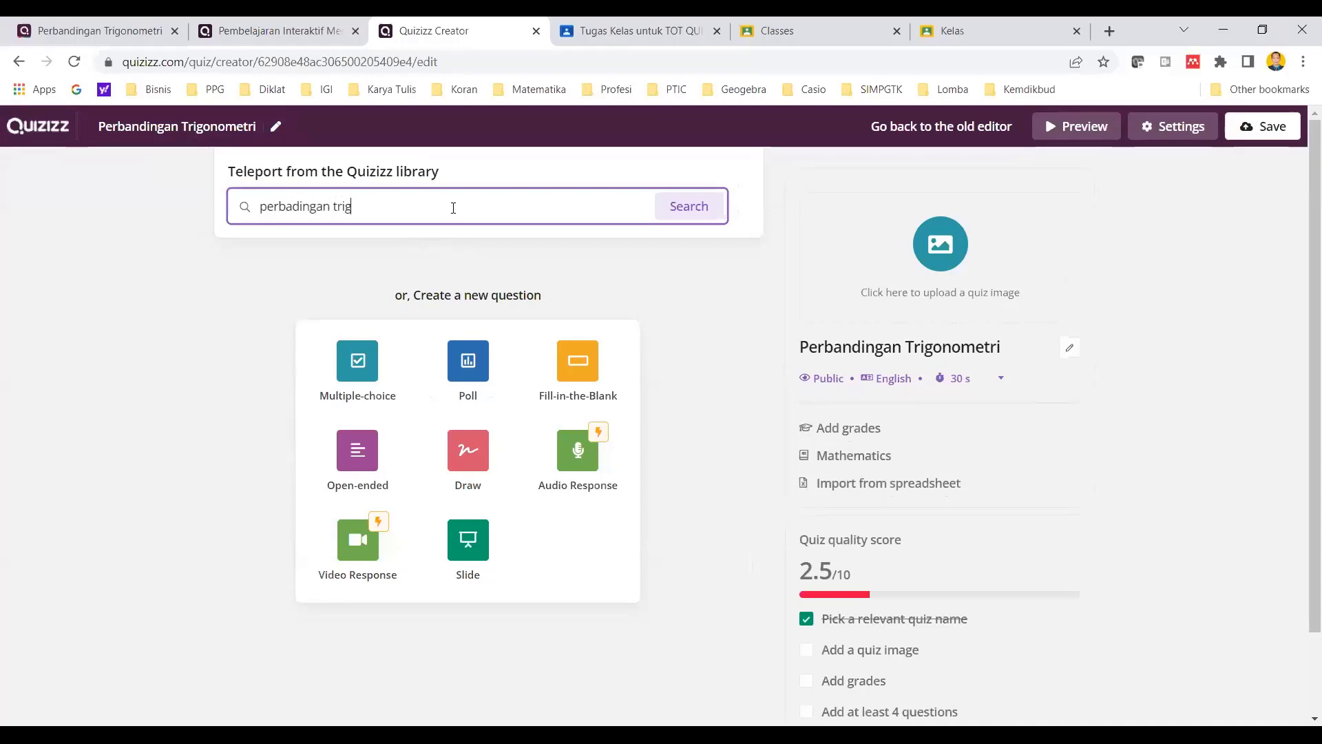
{"action": "type", "text": "onometri"}
{"action": "left_click", "coordinate": [701, 208]}
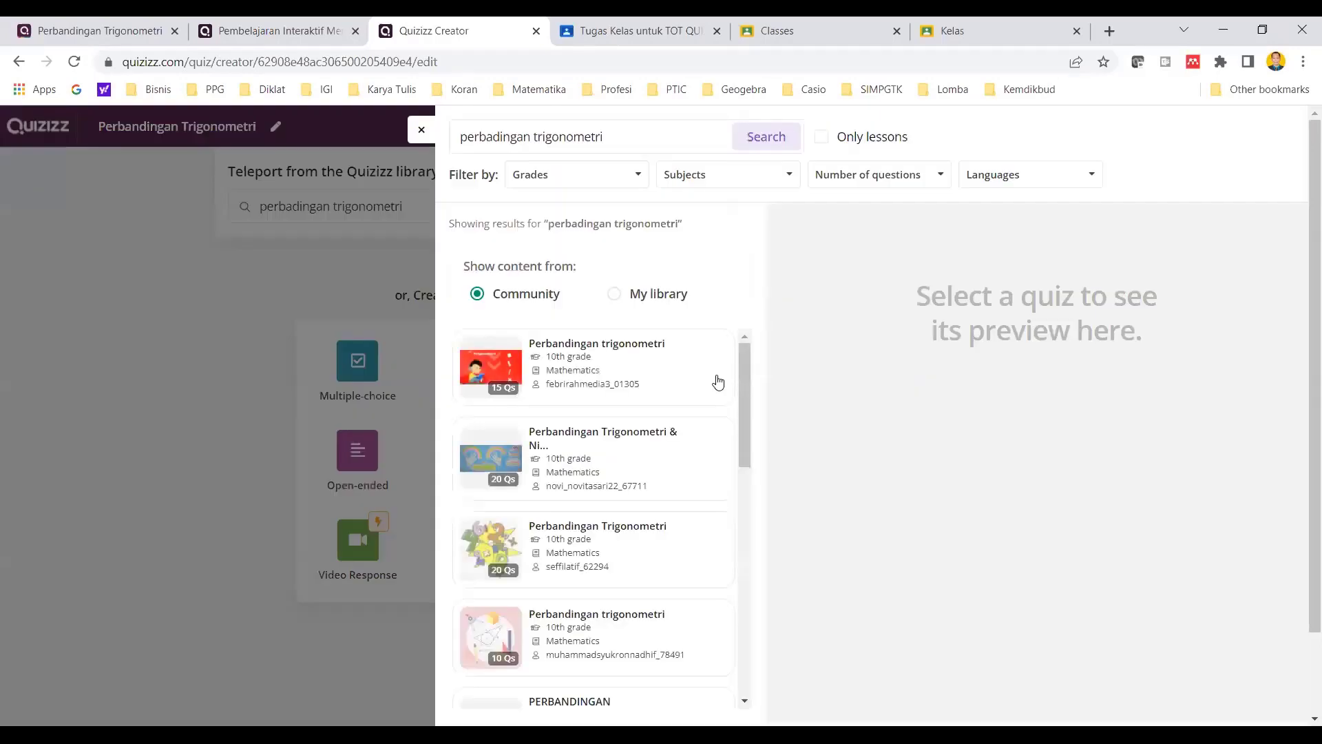
{"action": "mouse_move", "coordinate": [743, 359]}
{"action": "left_mouse_down"}
{"action": "mouse_move", "coordinate": [741, 623]}
{"action": "mouse_move", "coordinate": [743, 355]}
{"action": "left_mouse_up"}
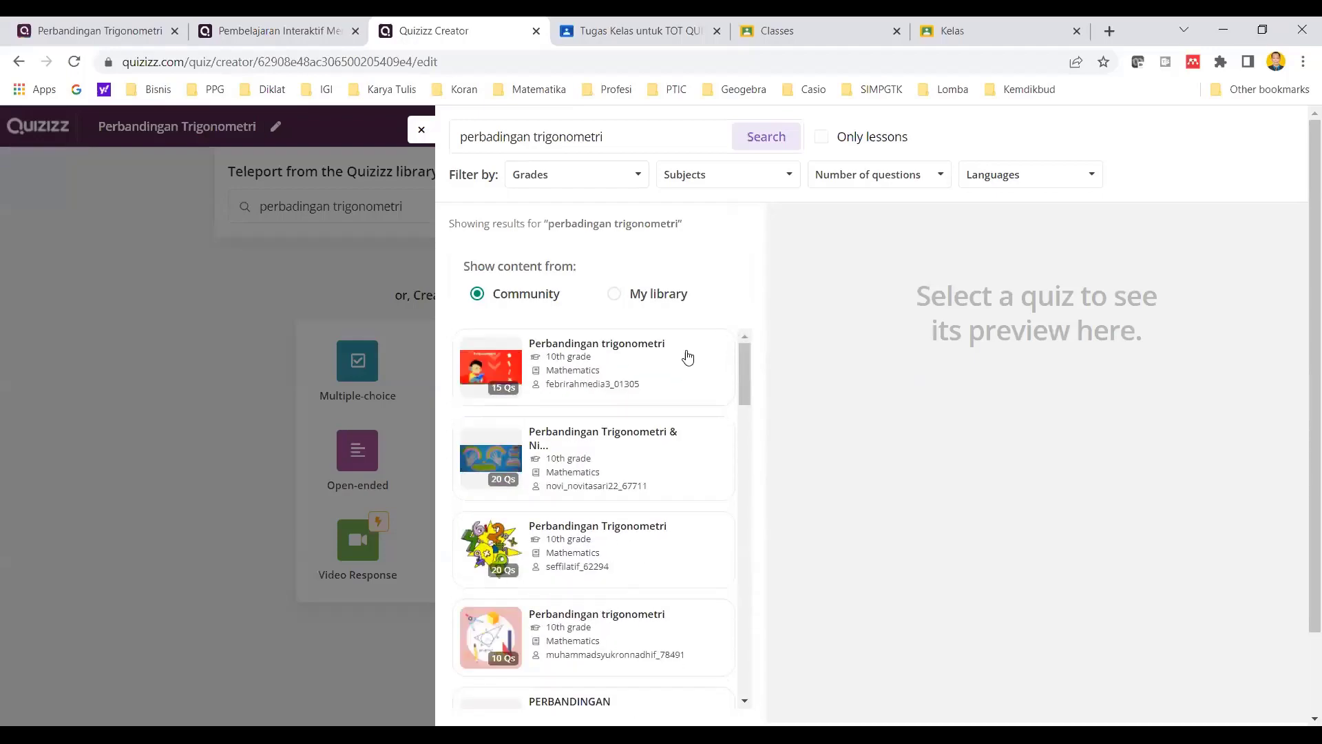
- Preview the first result, the 15-question "Perbandingan trigonometri" quiz, and add its tan 90° question to the new quiz
{"action": "left_click", "coordinate": [581, 352]}
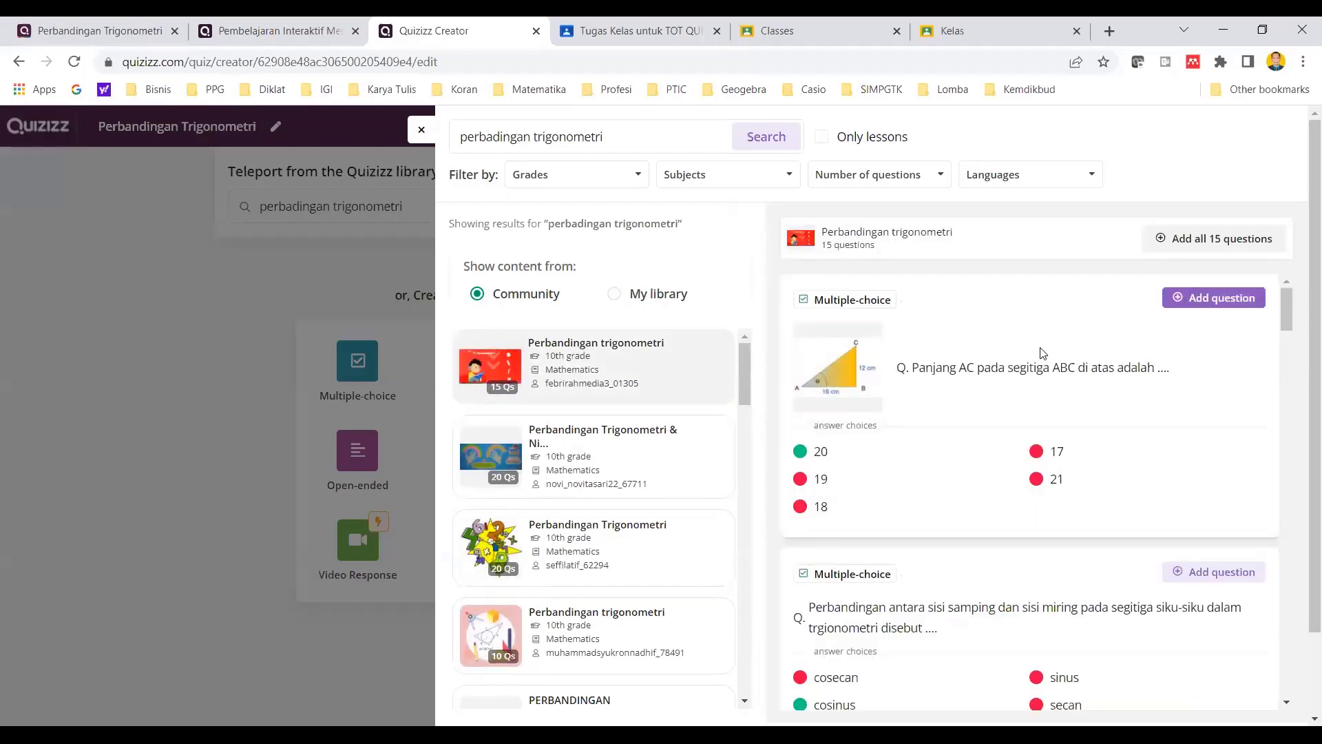
{"action": "scroll", "coordinate": [1042, 352], "scroll_direction": "down", "scroll_amount": 5}
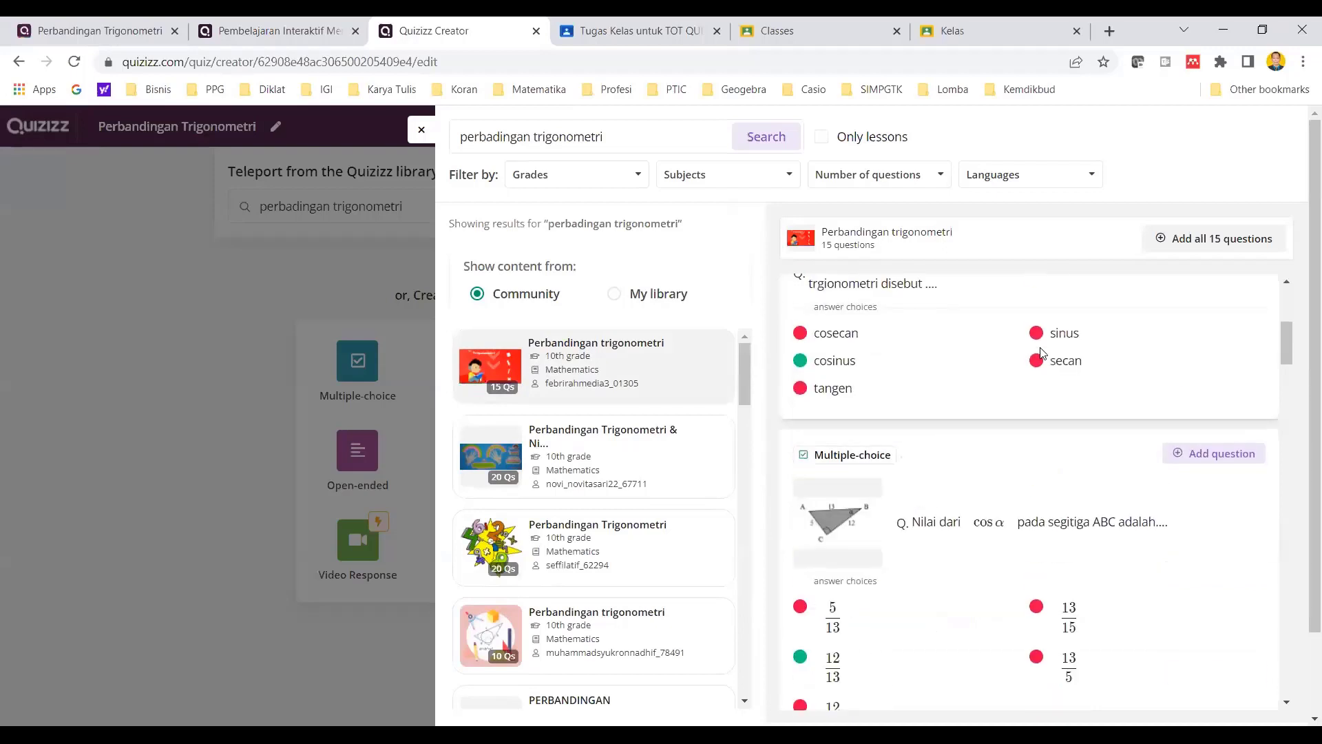
{"action": "scroll", "coordinate": [1042, 352], "scroll_direction": "down", "scroll_amount": 4}
{"action": "scroll", "coordinate": [1041, 352], "scroll_direction": "down", "scroll_amount": 4}
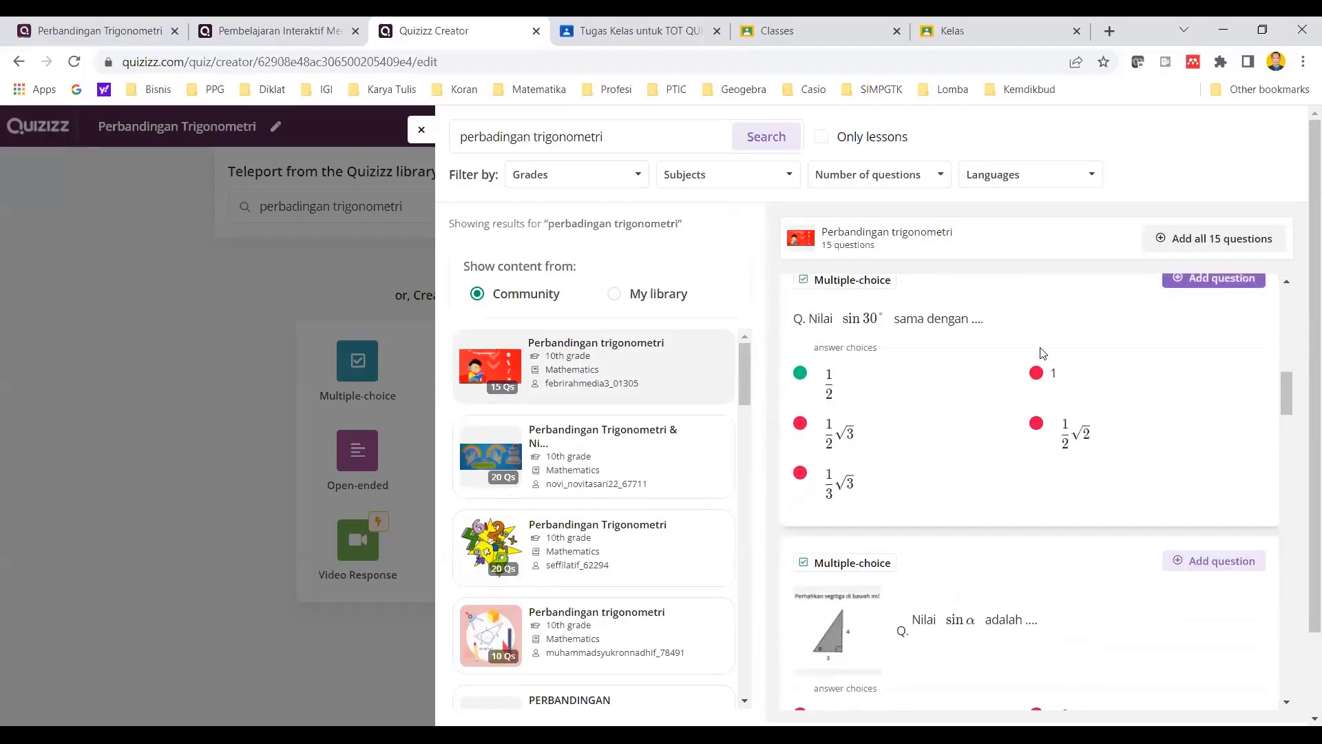
{"action": "scroll", "coordinate": [1042, 353], "scroll_direction": "down", "scroll_amount": 10}
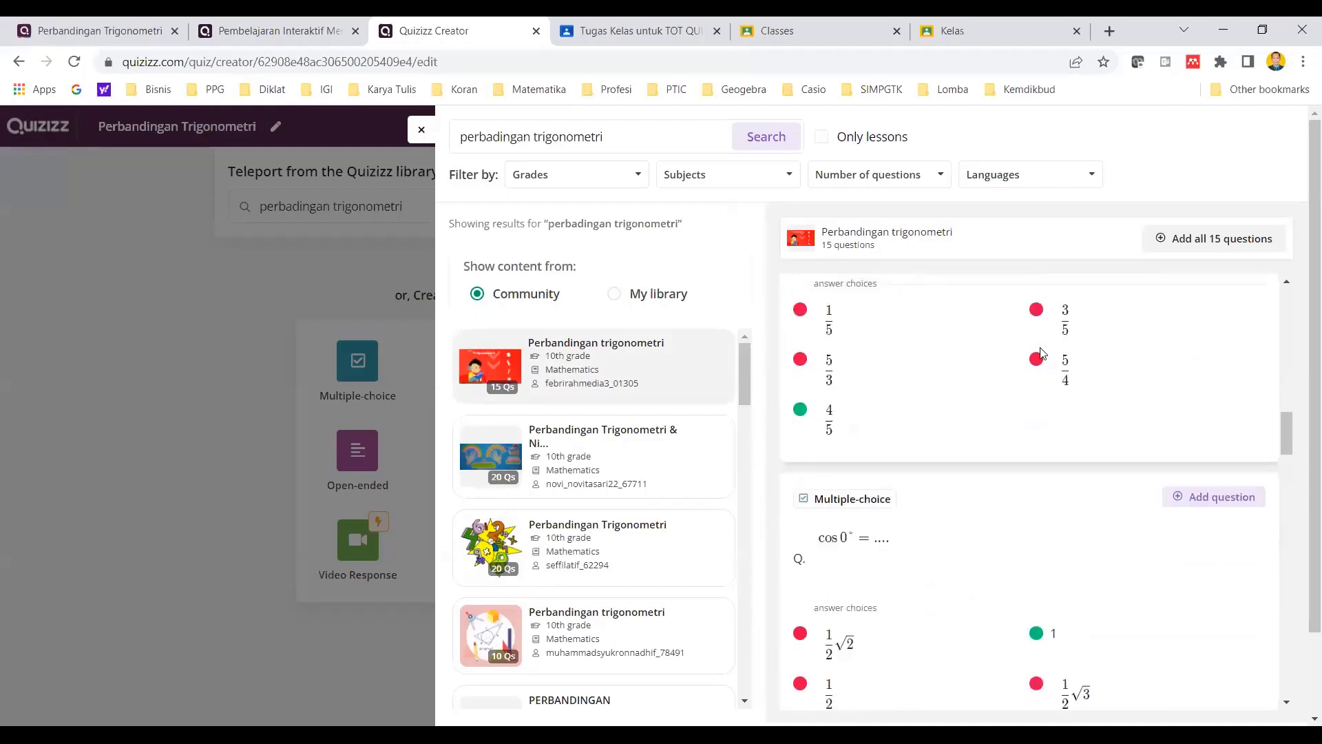
{"action": "scroll", "coordinate": [1042, 363], "scroll_direction": "up", "scroll_amount": 8}
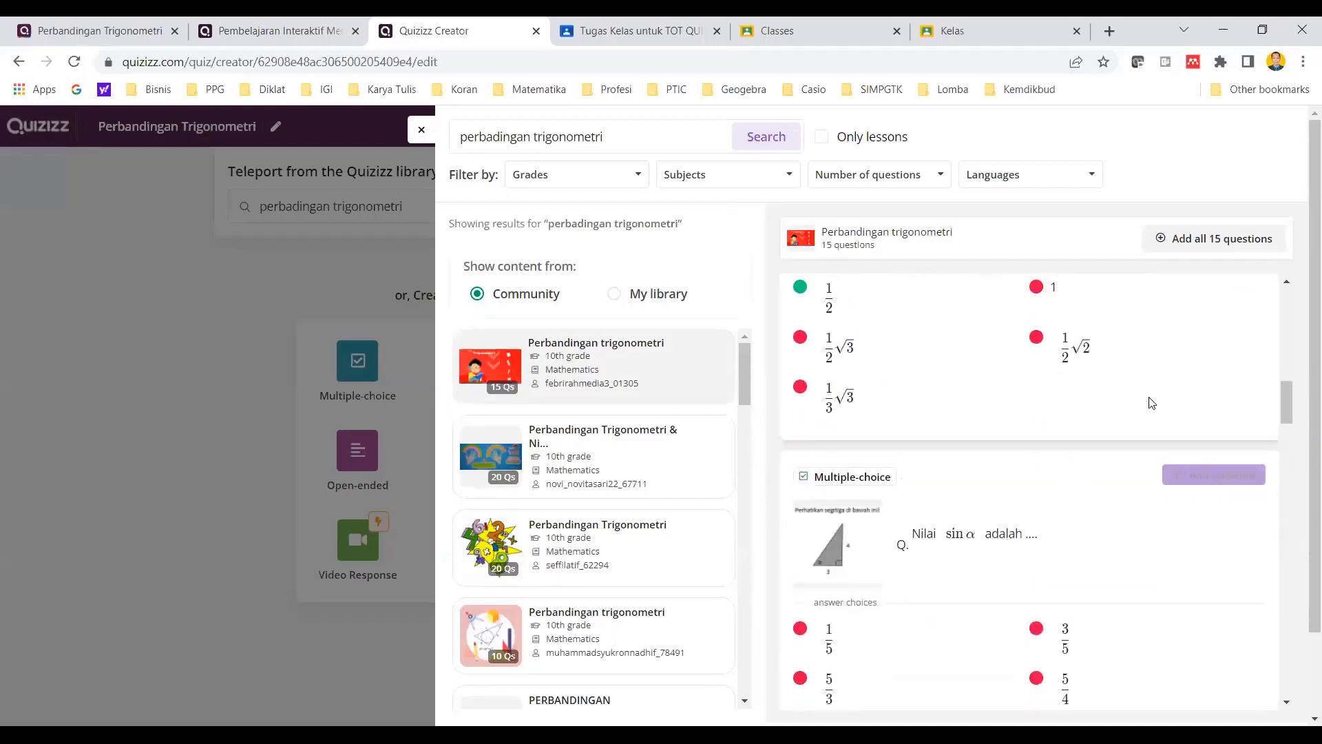
{"action": "scroll", "coordinate": [1199, 457], "scroll_direction": "down", "scroll_amount": 3}
{"action": "scroll", "coordinate": [1200, 457], "scroll_direction": "down", "scroll_amount": 6}
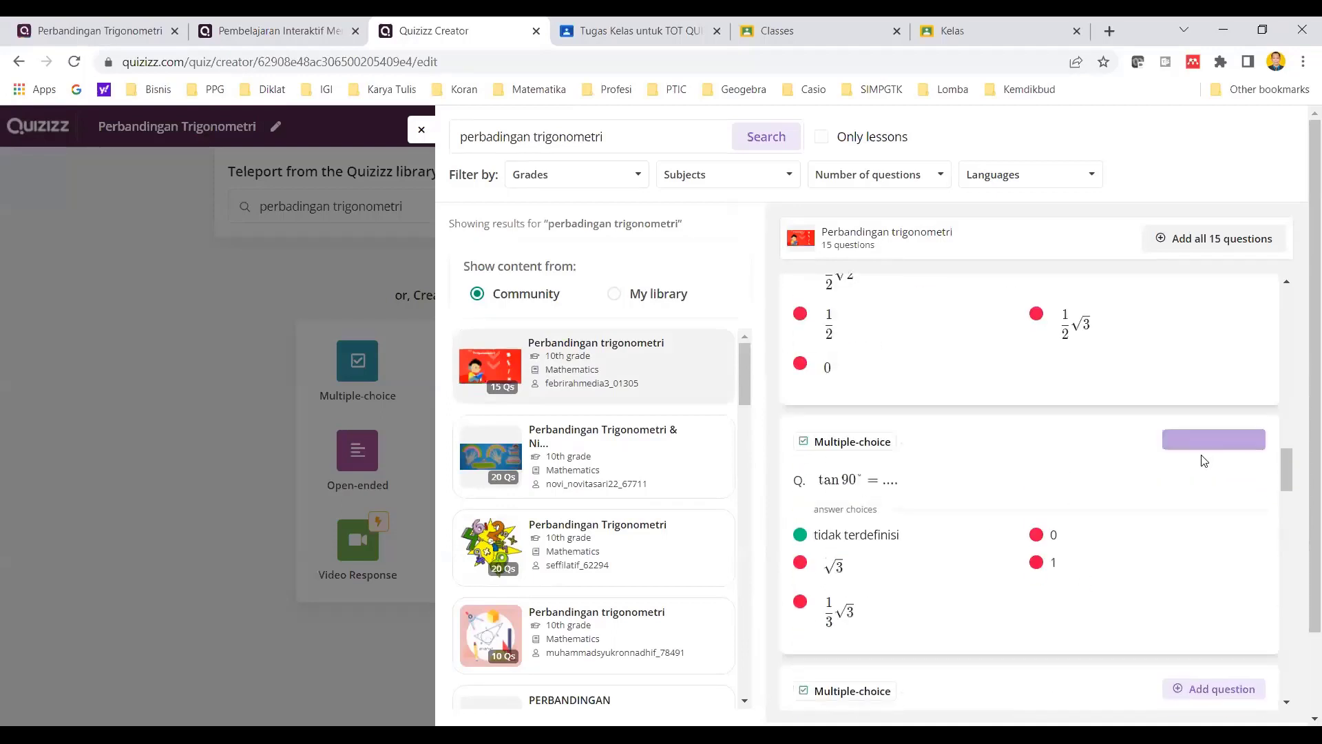
{"action": "scroll", "coordinate": [1201, 457], "scroll_direction": "up", "scroll_amount": 3}
{"action": "scroll", "coordinate": [1011, 495], "scroll_direction": "down", "scroll_amount": 3}
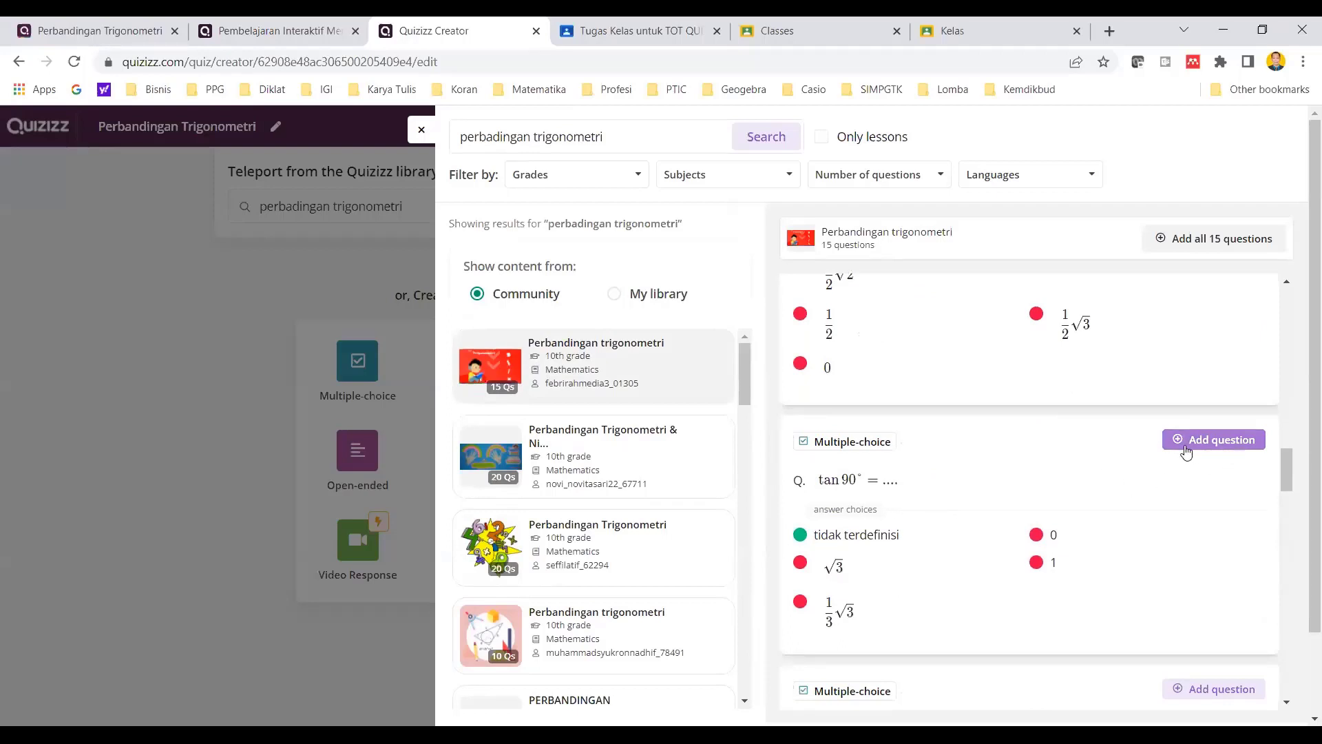
{"action": "left_click", "coordinate": [1215, 448]}
{"action": "left_click", "coordinate": [1238, 446]}
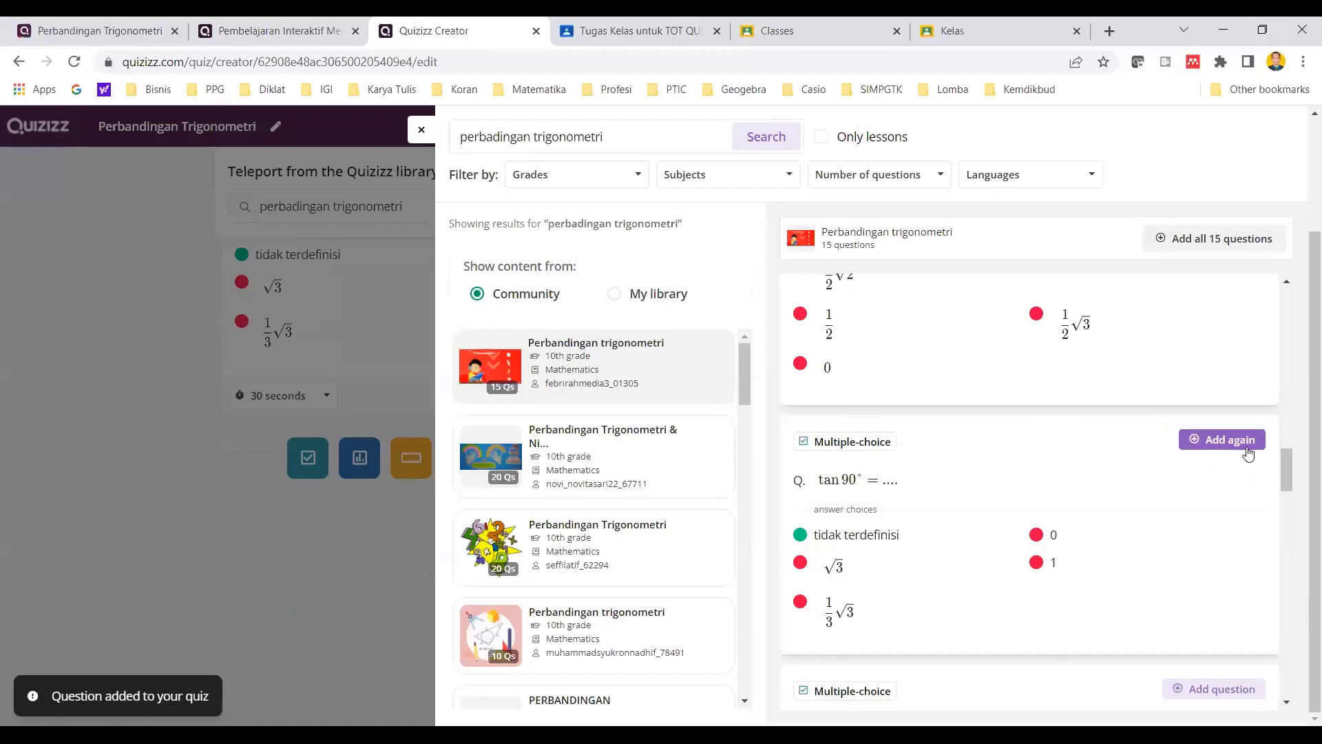
- Add the question "Kebalikan dari sinus adalah ...." from the same library quiz
{"action": "scroll", "coordinate": [331, 324], "scroll_direction": "up", "scroll_amount": 3}
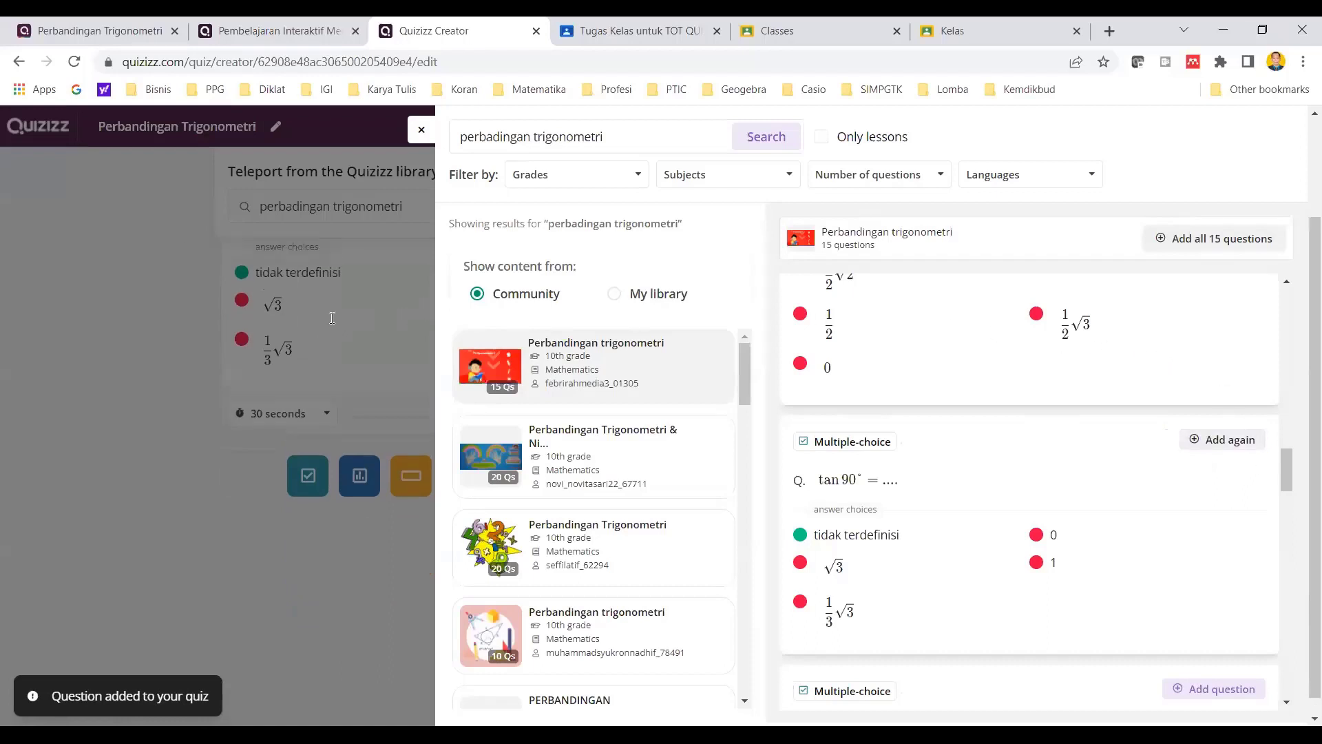
{"action": "scroll", "coordinate": [1053, 434], "scroll_direction": "down", "scroll_amount": 5}
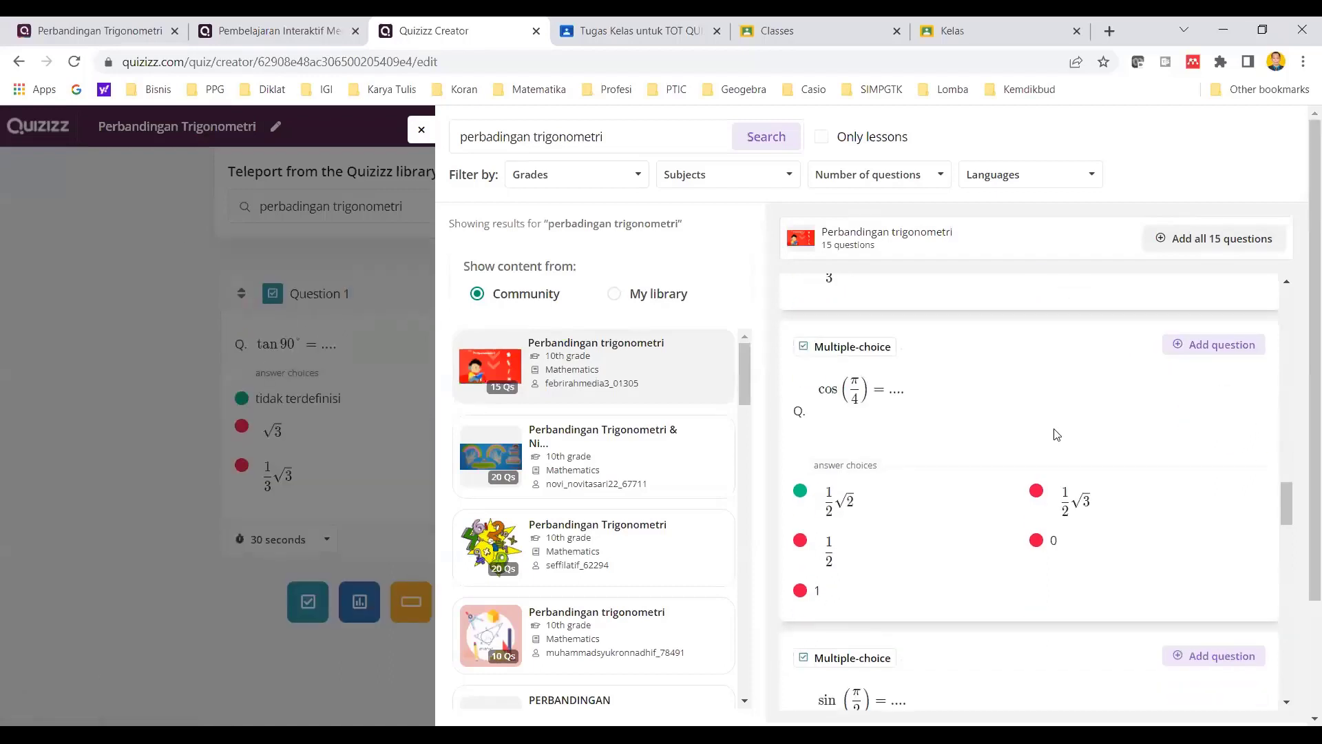
{"action": "scroll", "coordinate": [1056, 434], "scroll_direction": "down", "scroll_amount": 4}
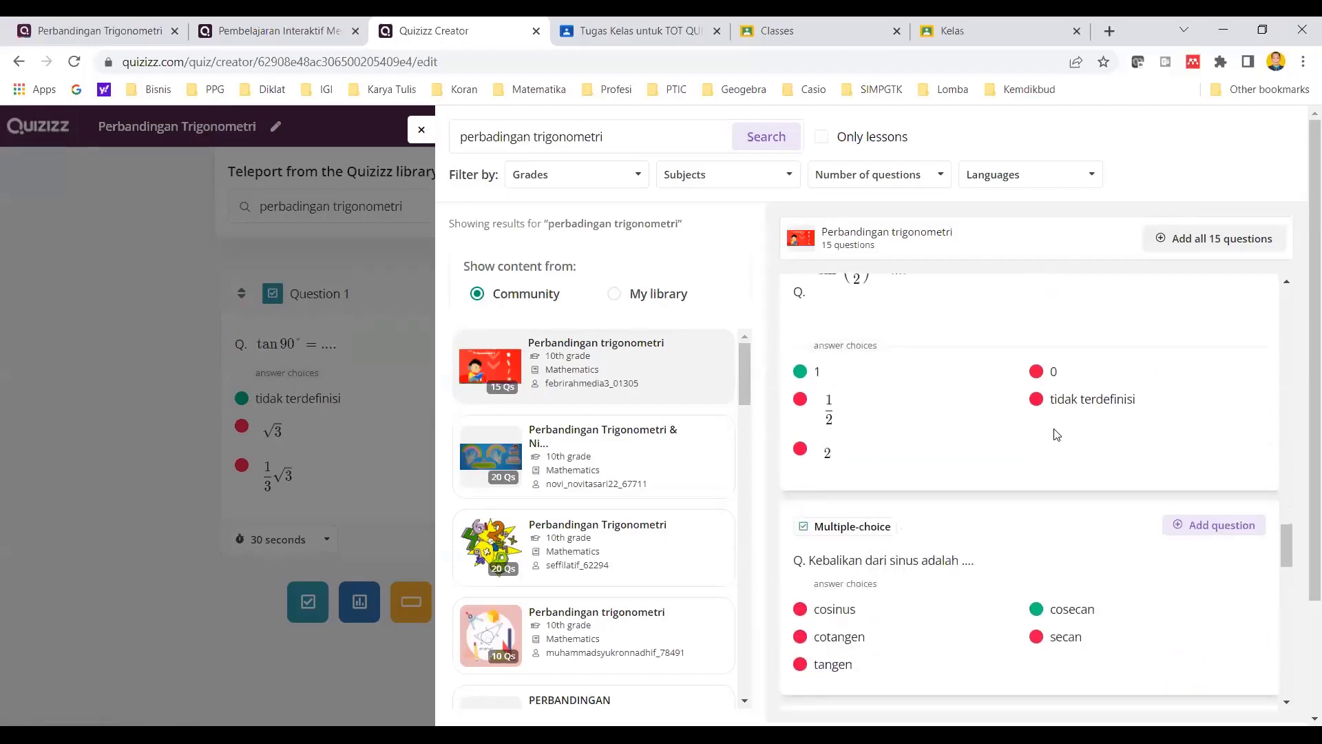
{"action": "scroll", "coordinate": [1057, 434], "scroll_direction": "down", "scroll_amount": 2}
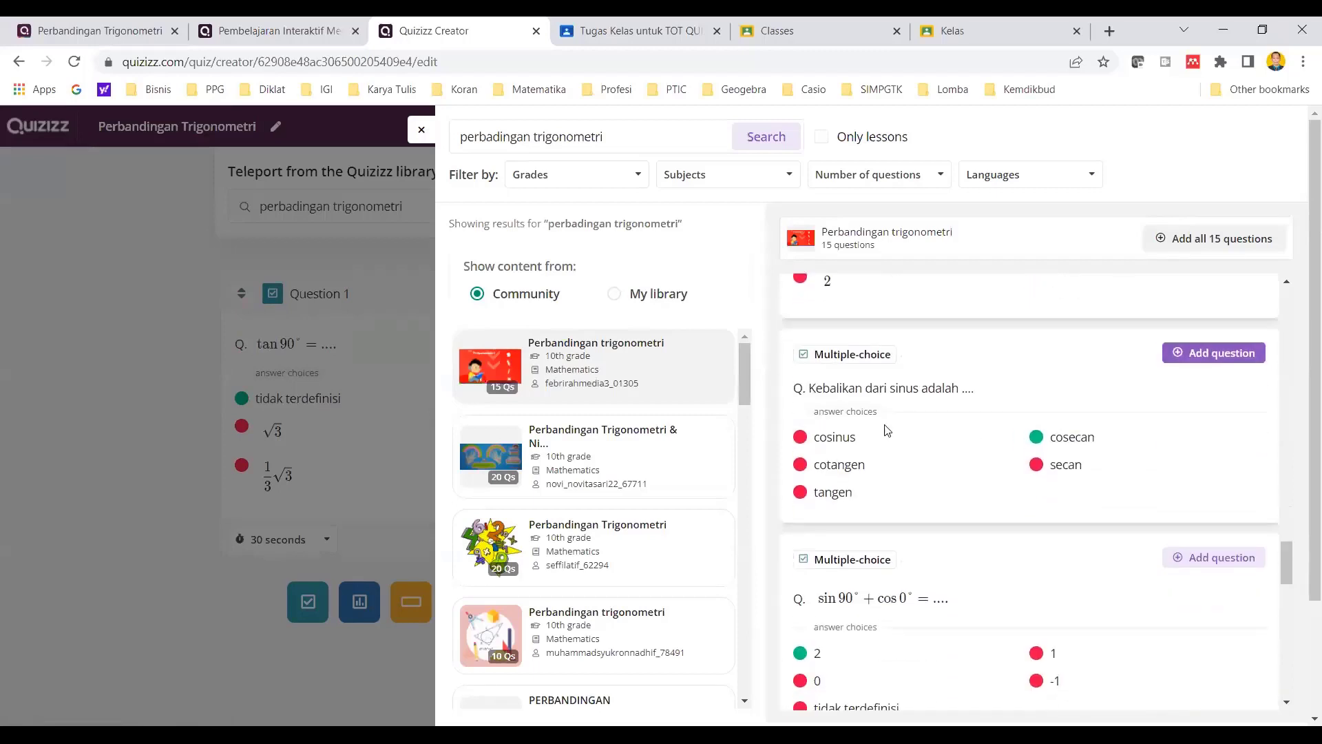
{"action": "left_click", "coordinate": [1221, 357]}
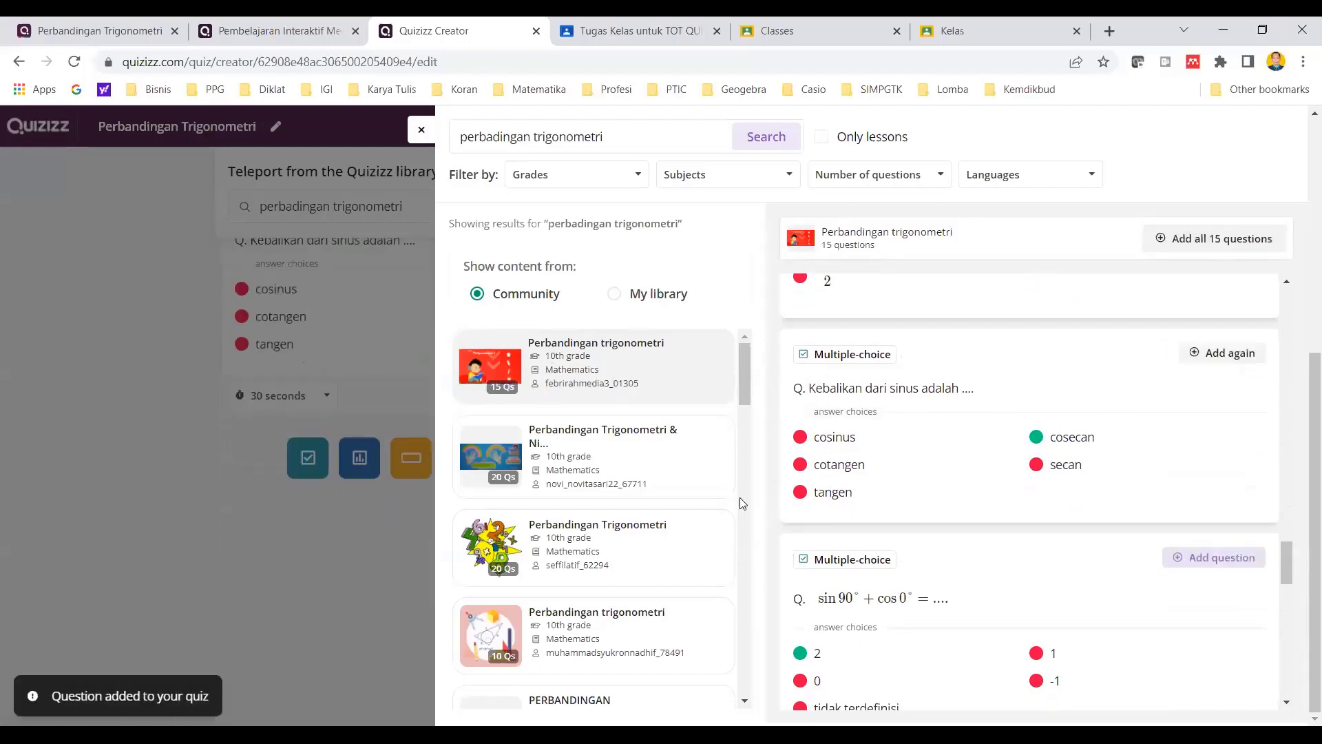
- Open another 15-question 10th grade "Perbandingan Trigonometri" quiz further down the results and add its sin 30° question
{"action": "left_click_drag", "start_coordinate": [749, 380], "coordinate": [750, 443]}
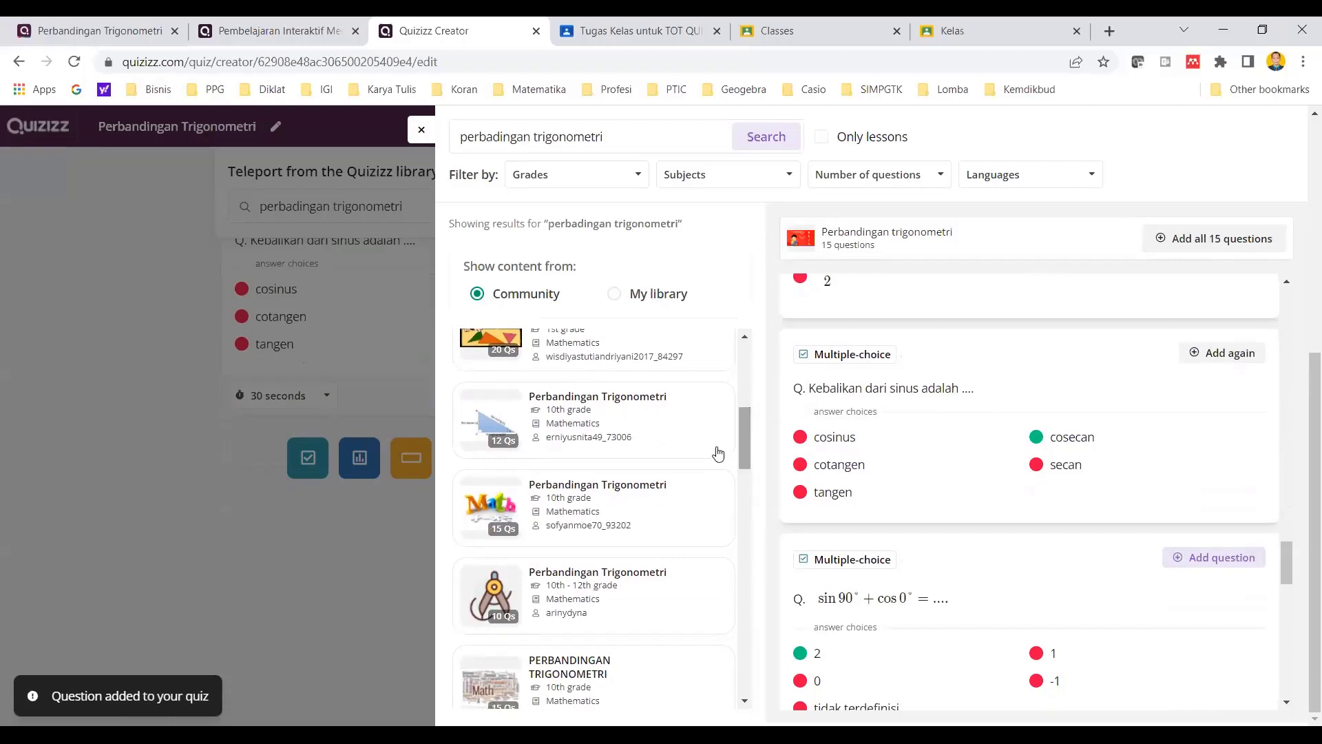
{"action": "scroll", "coordinate": [592, 480], "scroll_direction": "down", "scroll_amount": 2}
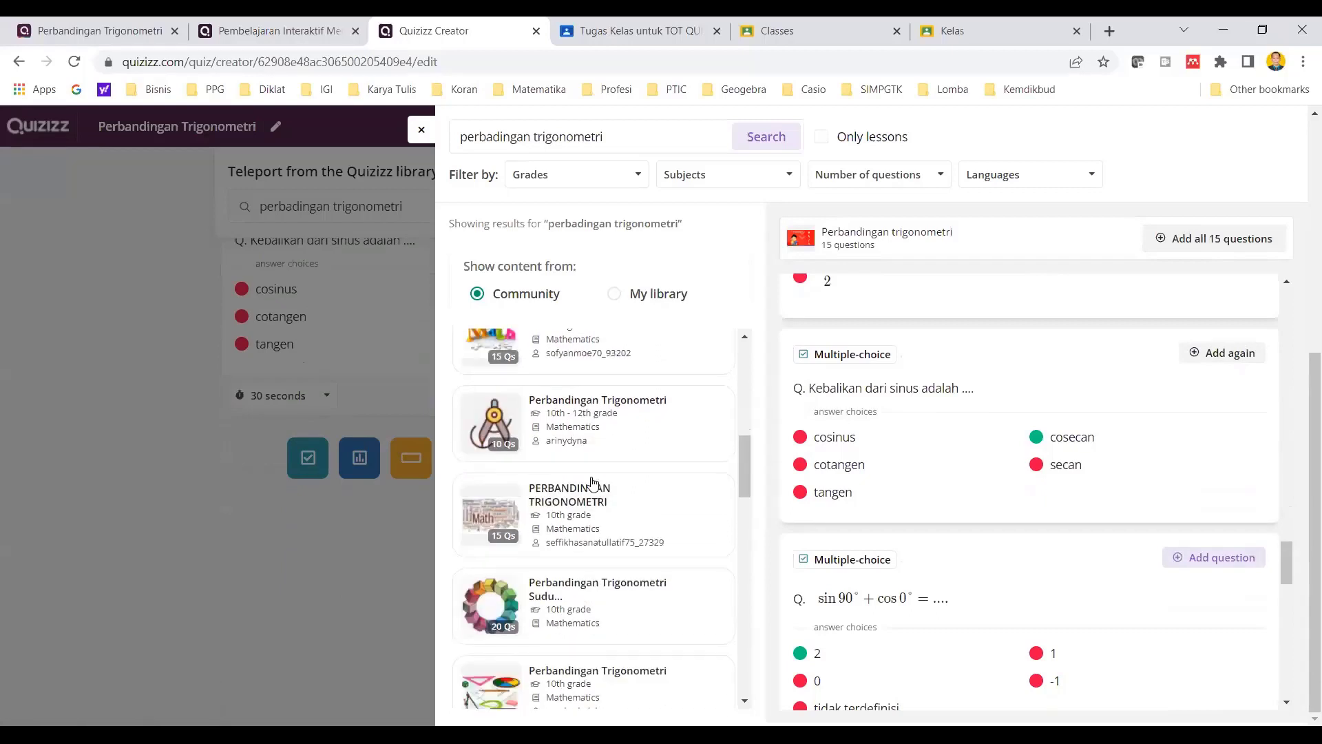
{"action": "scroll", "coordinate": [593, 481], "scroll_direction": "down", "scroll_amount": 3}
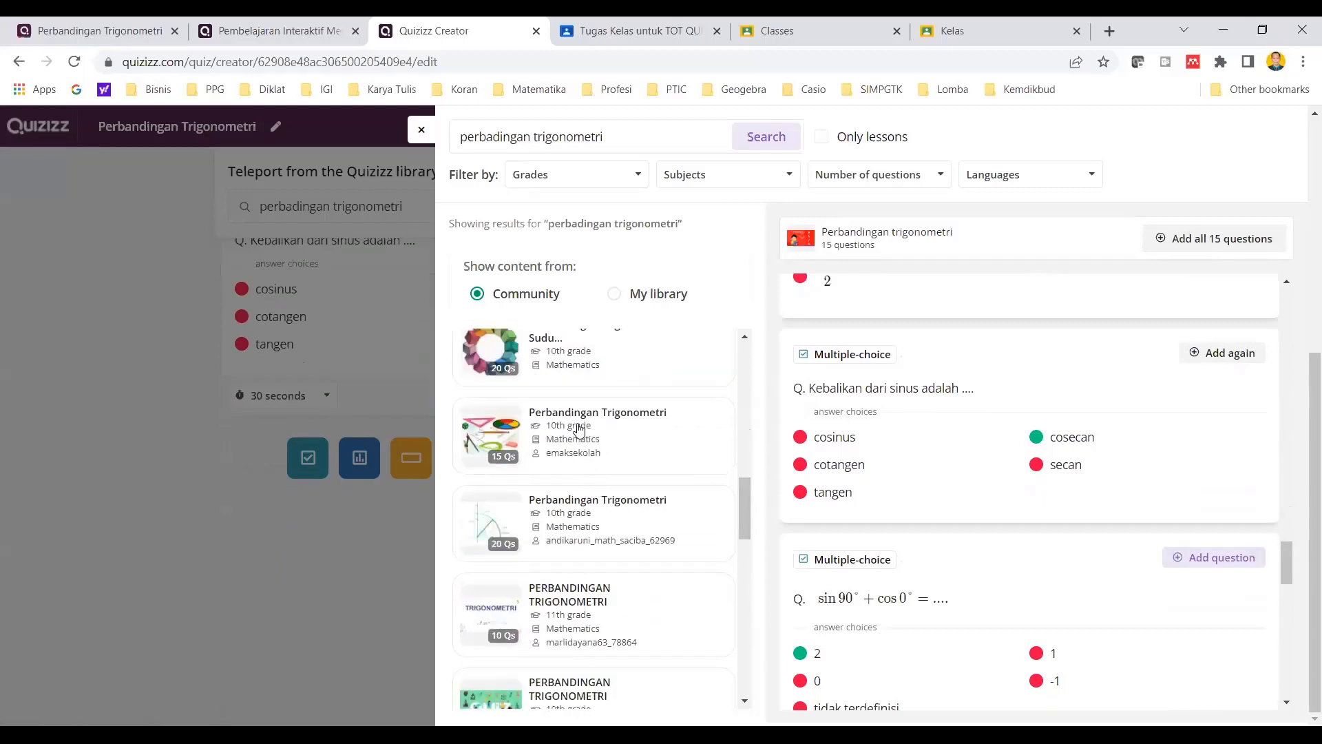
{"action": "left_click", "coordinate": [579, 430]}
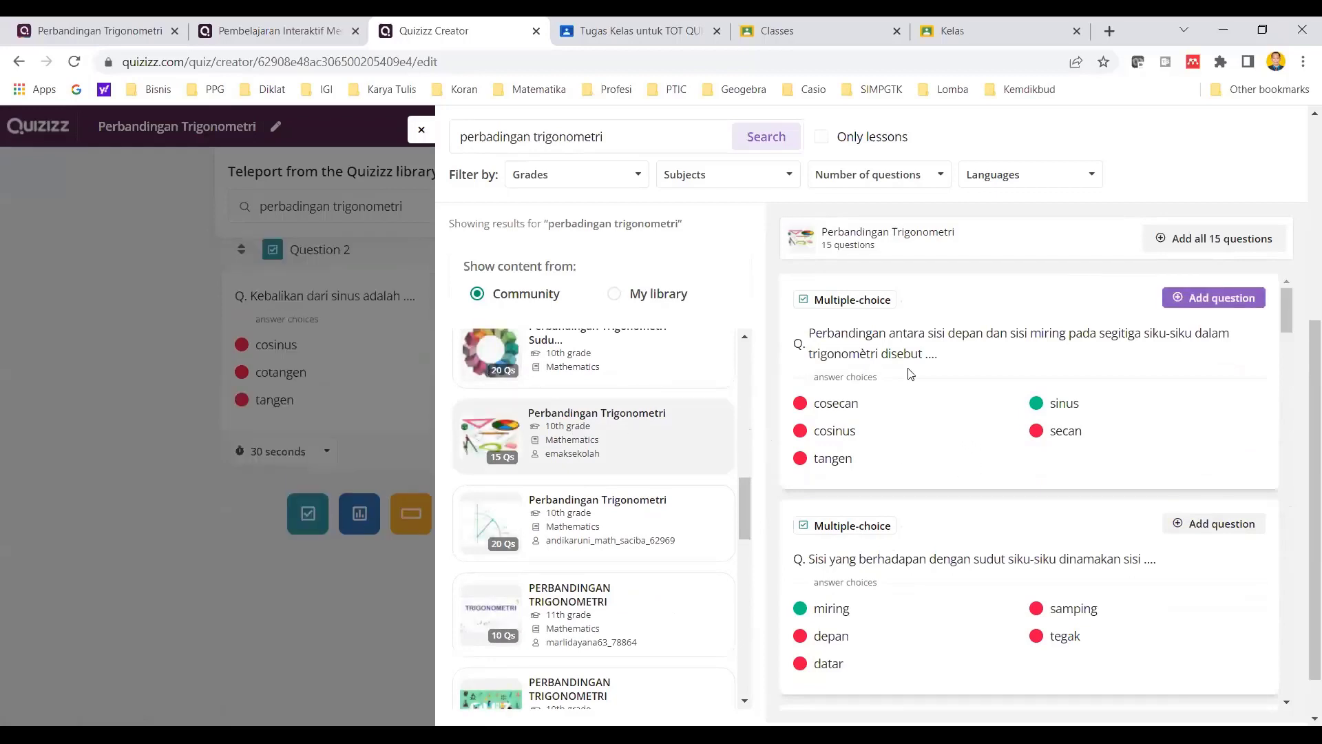
{"action": "scroll", "coordinate": [964, 420], "scroll_direction": "down", "scroll_amount": 5}
{"action": "scroll", "coordinate": [974, 450], "scroll_direction": "down", "scroll_amount": 5}
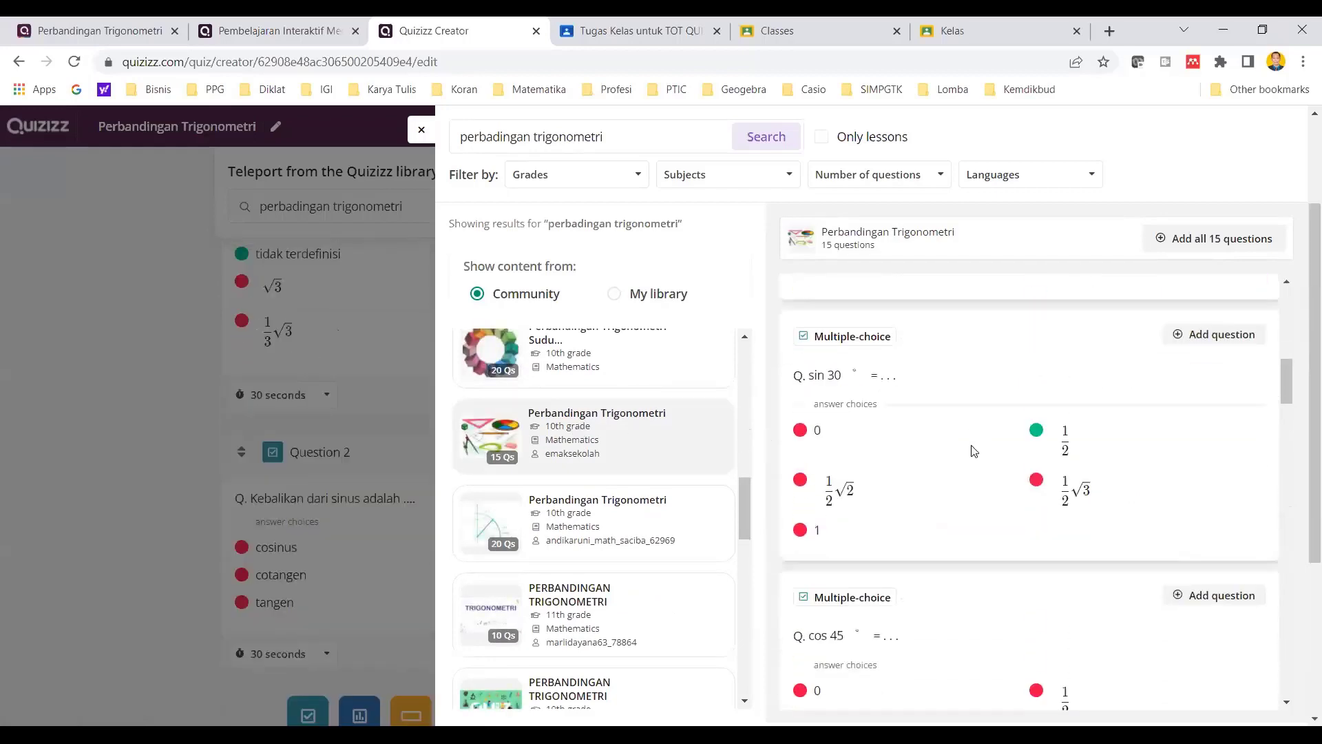
{"action": "left_click", "coordinate": [1197, 335]}
{"action": "left_click", "coordinate": [1198, 334]}
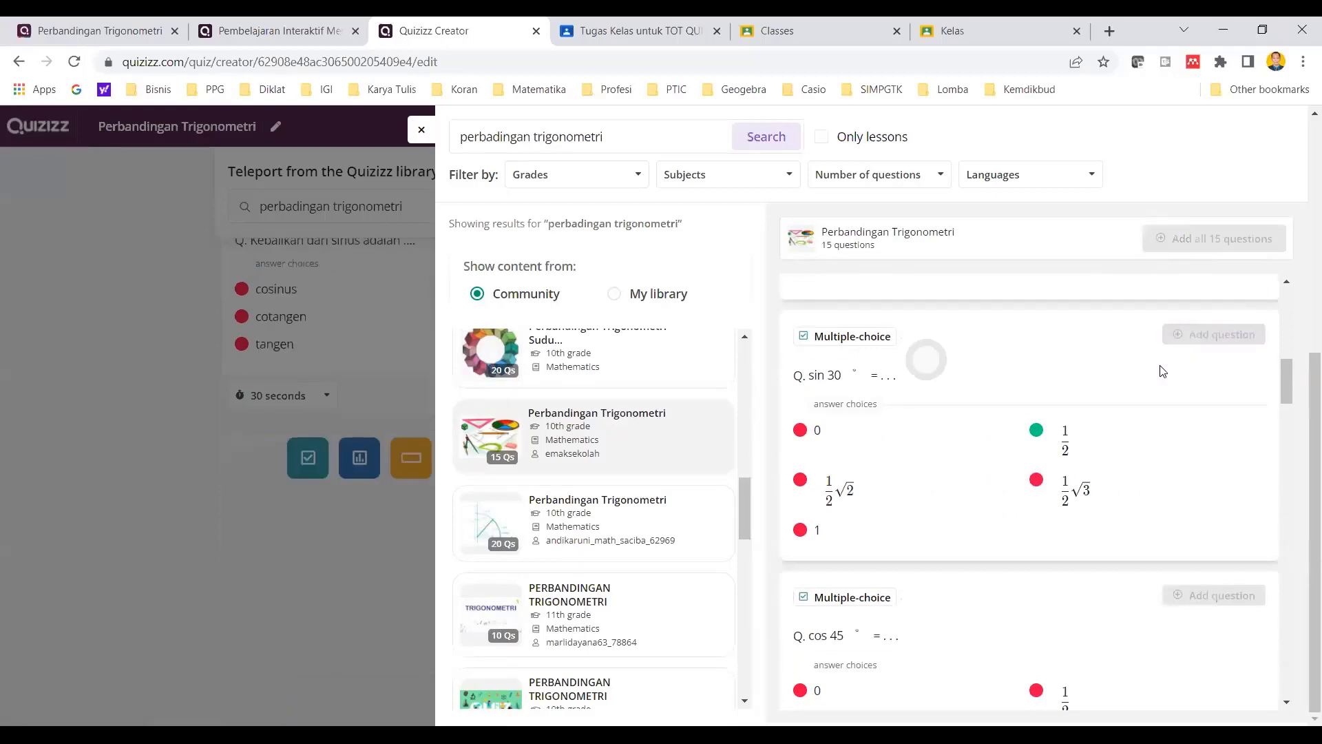
- Add the tan 90° and cos 45° questions from this second library quiz
{"action": "scroll", "coordinate": [1116, 454], "scroll_direction": "down", "scroll_amount": 5}
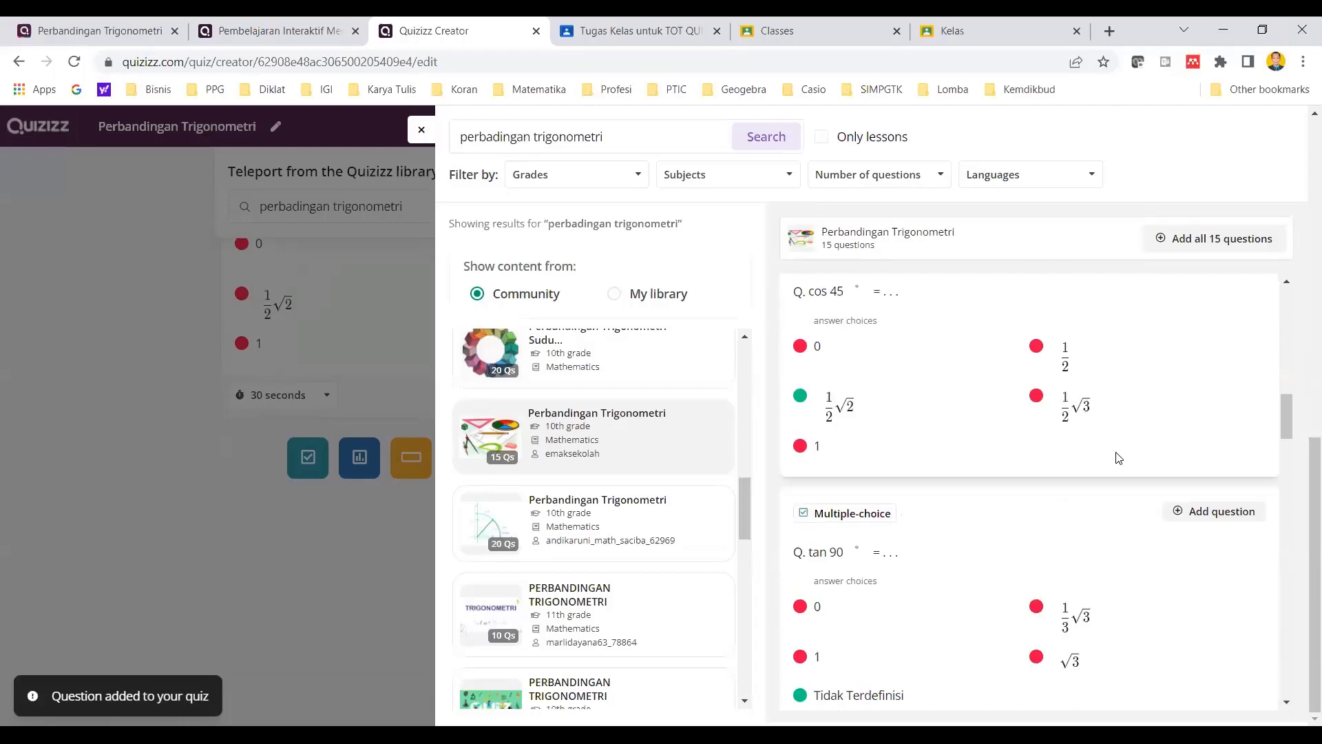
{"action": "left_click", "coordinate": [1210, 516]}
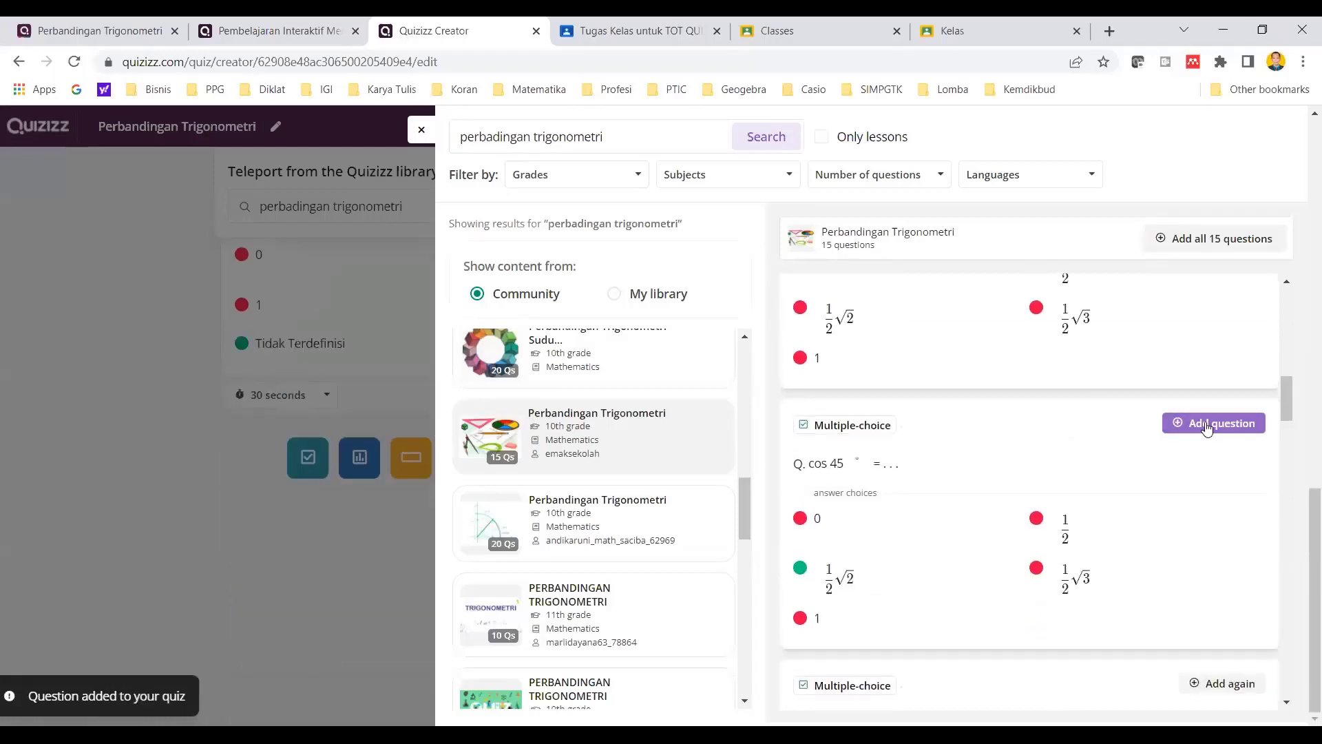
{"action": "left_click", "coordinate": [1204, 424]}
- Preview the questions of the 20-question "Perbandingan Trigonometri" quiz with the blue cover, then open a 10-question 10th grade one
{"action": "scroll", "coordinate": [675, 513], "scroll_direction": "down", "scroll_amount": 6}
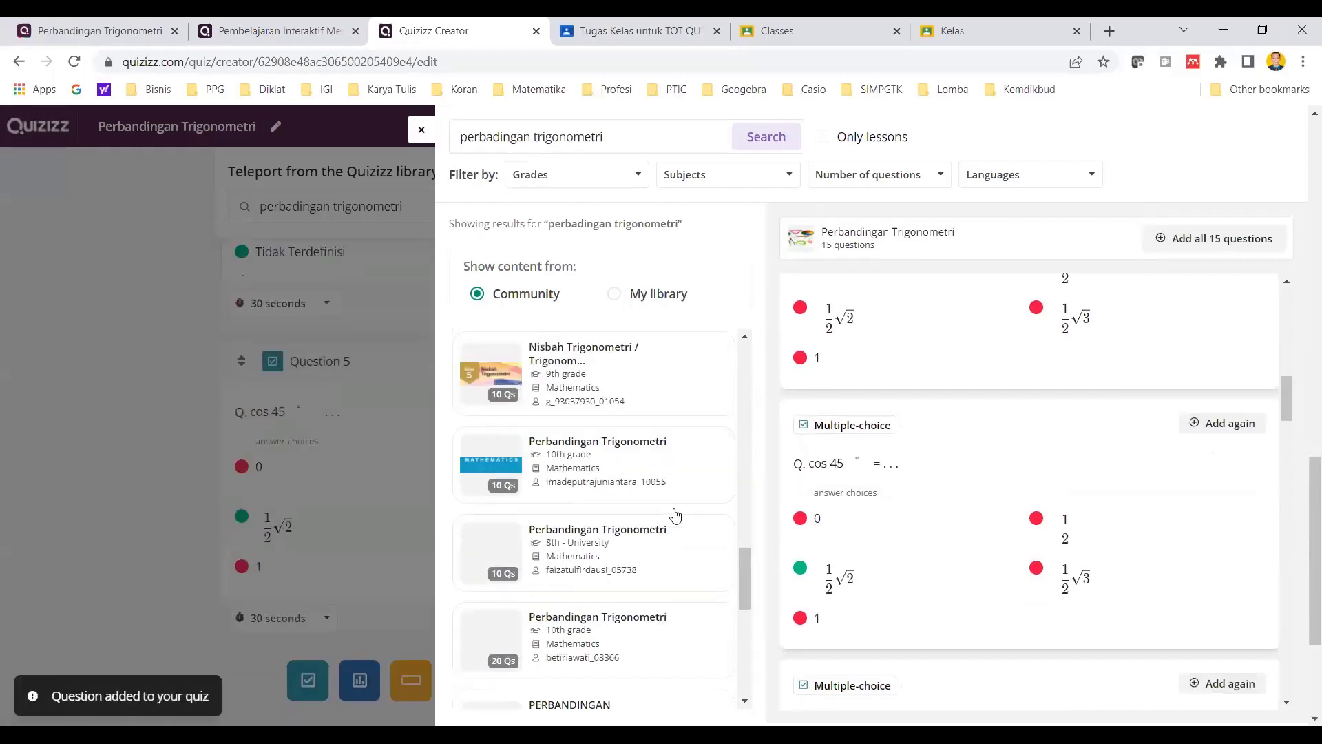
{"action": "scroll", "coordinate": [675, 510], "scroll_direction": "down", "scroll_amount": 3}
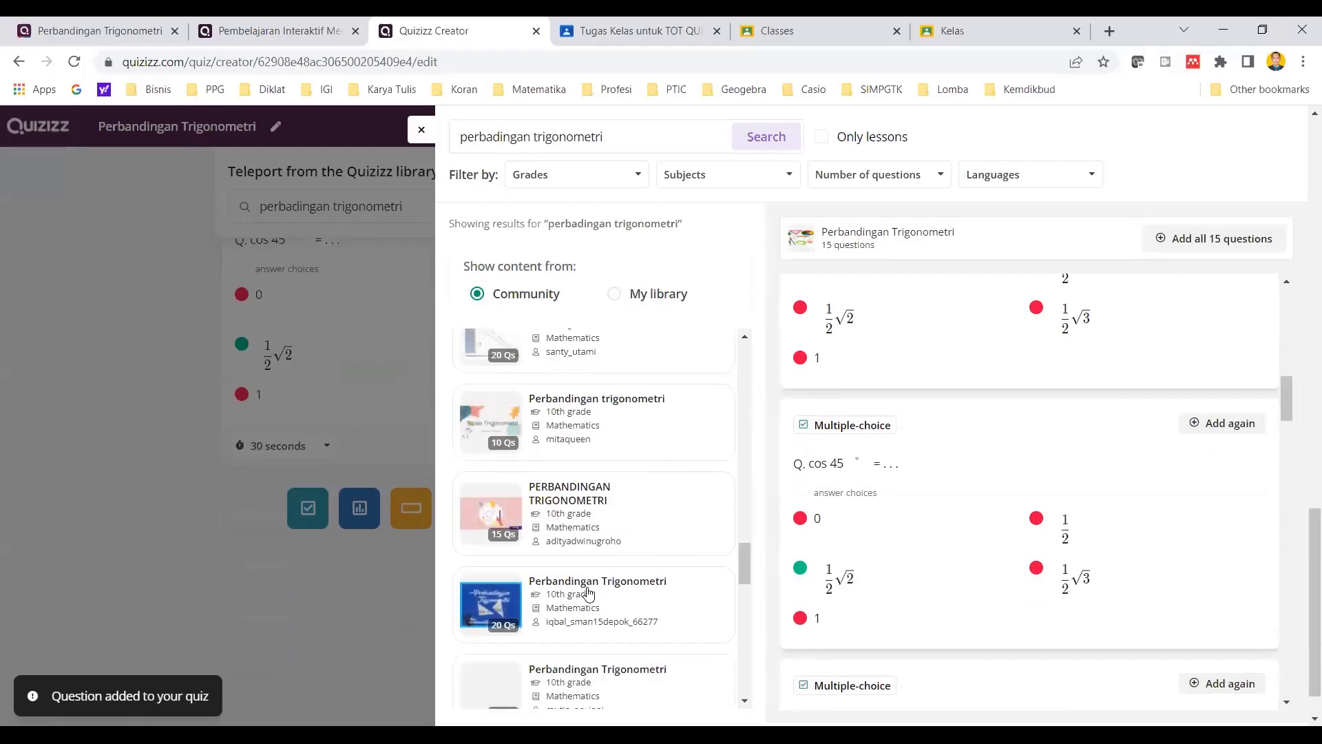
{"action": "left_click", "coordinate": [613, 584]}
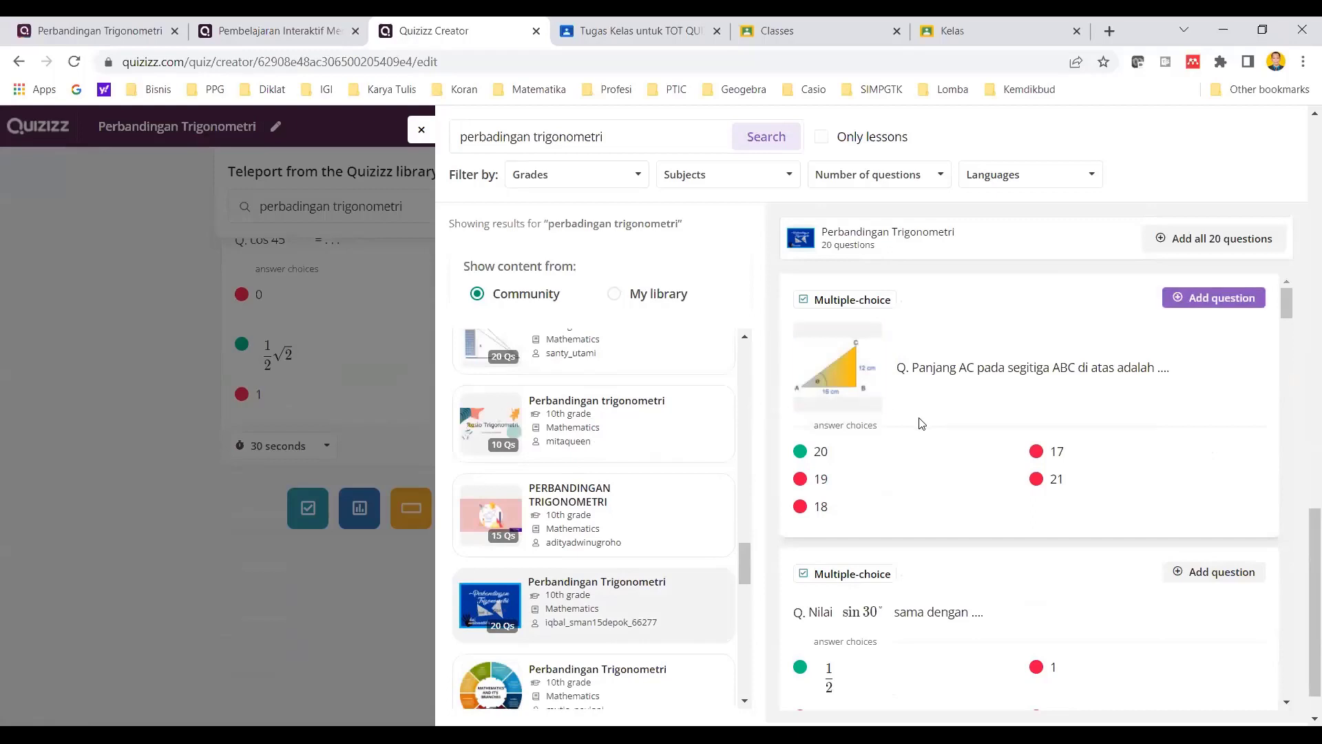
{"action": "scroll", "coordinate": [922, 427], "scroll_direction": "down", "scroll_amount": 5}
{"action": "scroll", "coordinate": [934, 446], "scroll_direction": "down", "scroll_amount": 5}
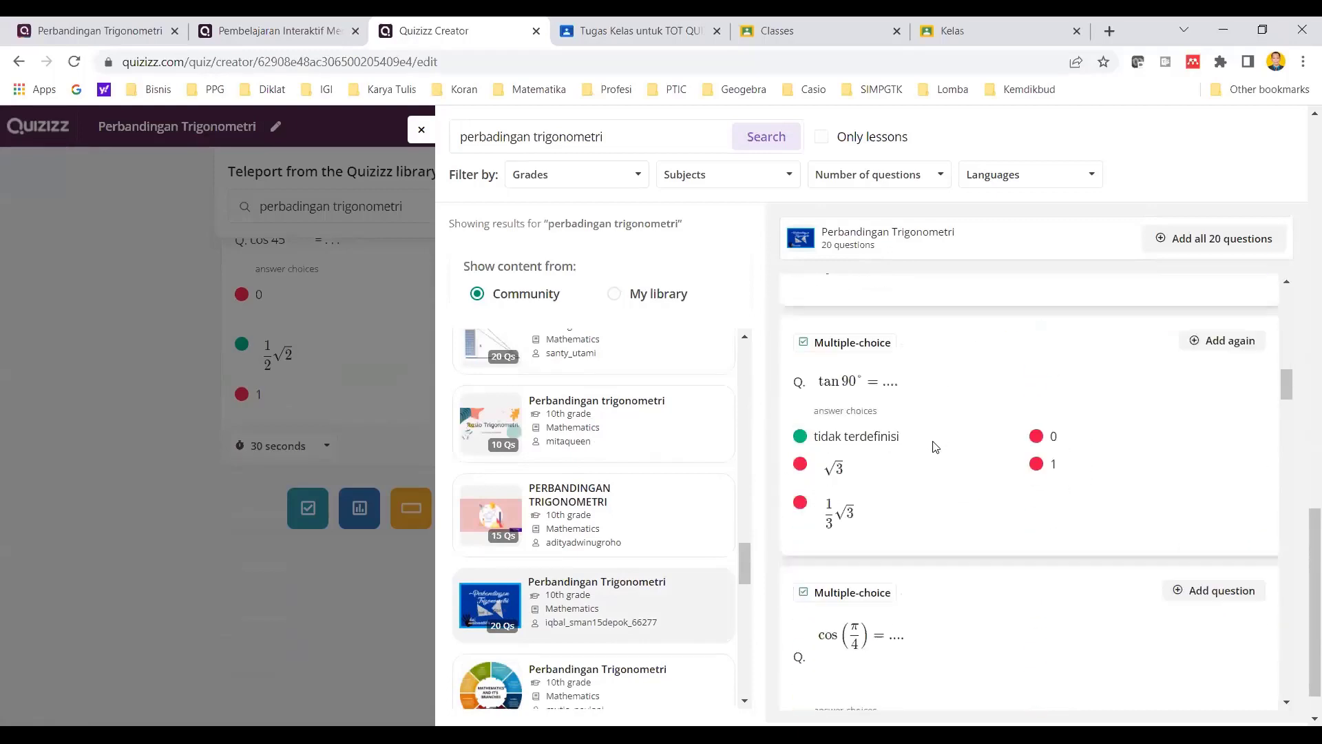
{"action": "scroll", "coordinate": [575, 611], "scroll_direction": "down", "scroll_amount": 3}
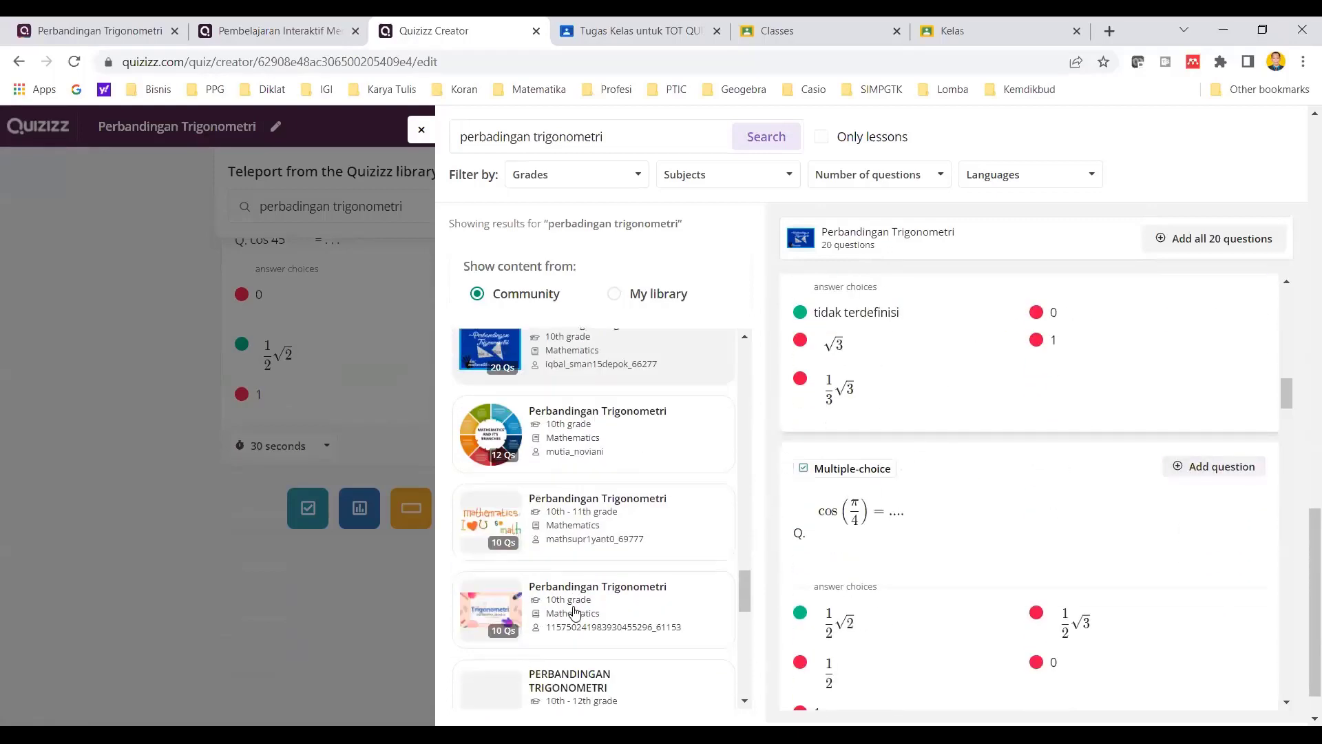
{"action": "left_click", "coordinate": [600, 592]}
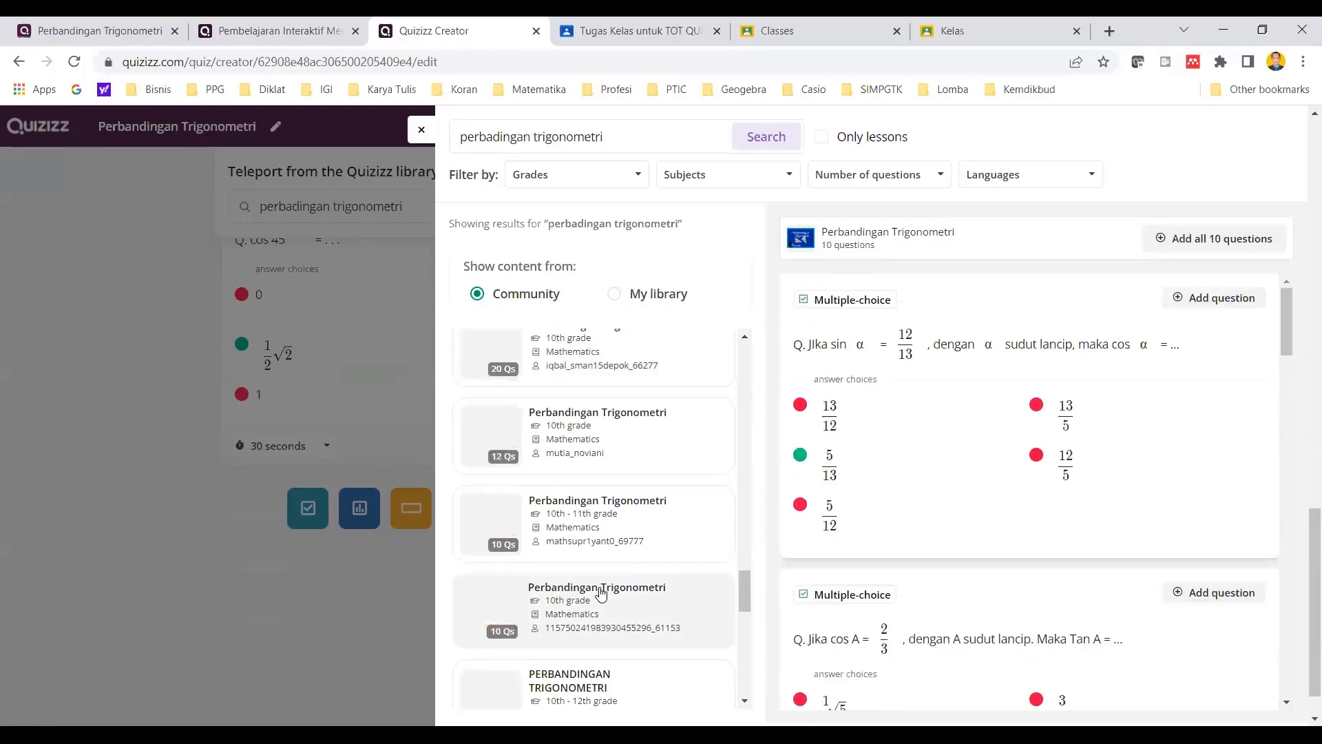
- Add the sin α = 12/13 question and the "Nilai sin θ dari segitiga di atas" triangle question from the opened 10-question quiz
{"action": "left_click", "coordinate": [1219, 298]}
{"action": "scroll", "coordinate": [1202, 413], "scroll_direction": "down", "scroll_amount": 5}
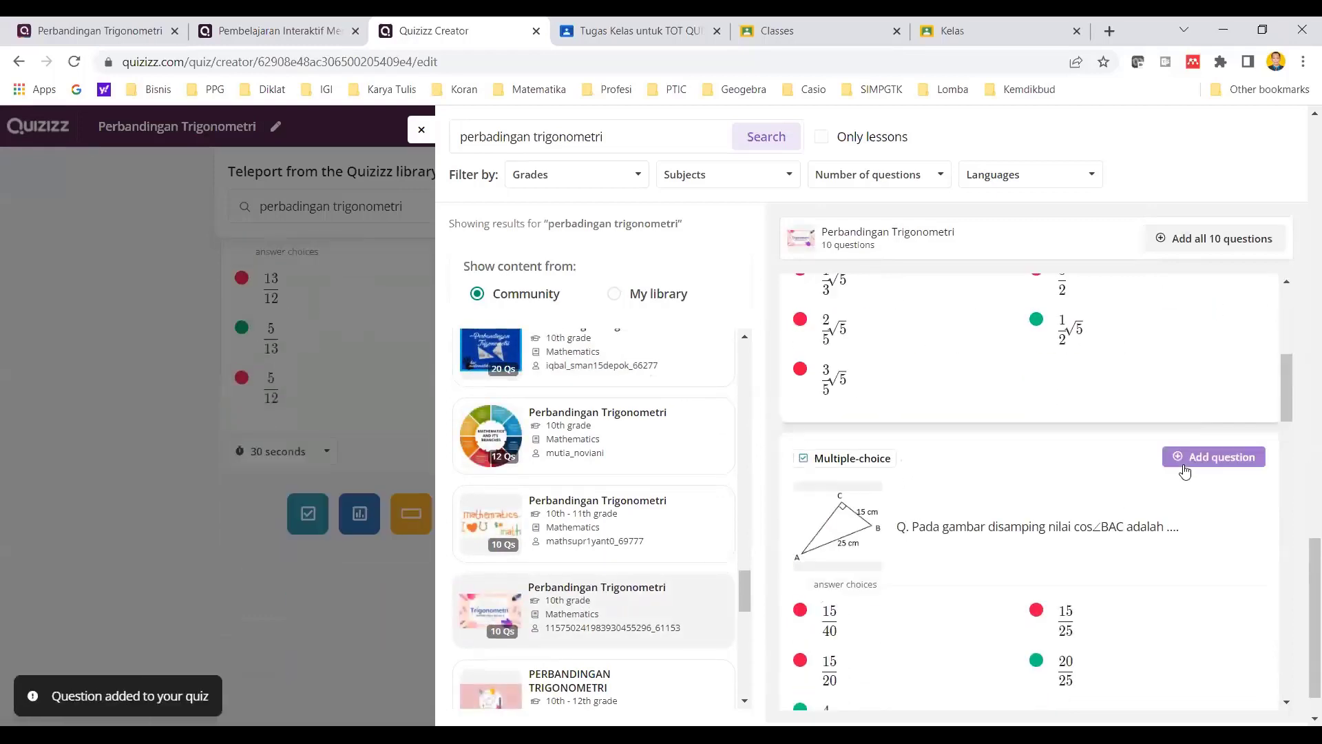
{"action": "scroll", "coordinate": [1185, 454], "scroll_direction": "down", "scroll_amount": 3}
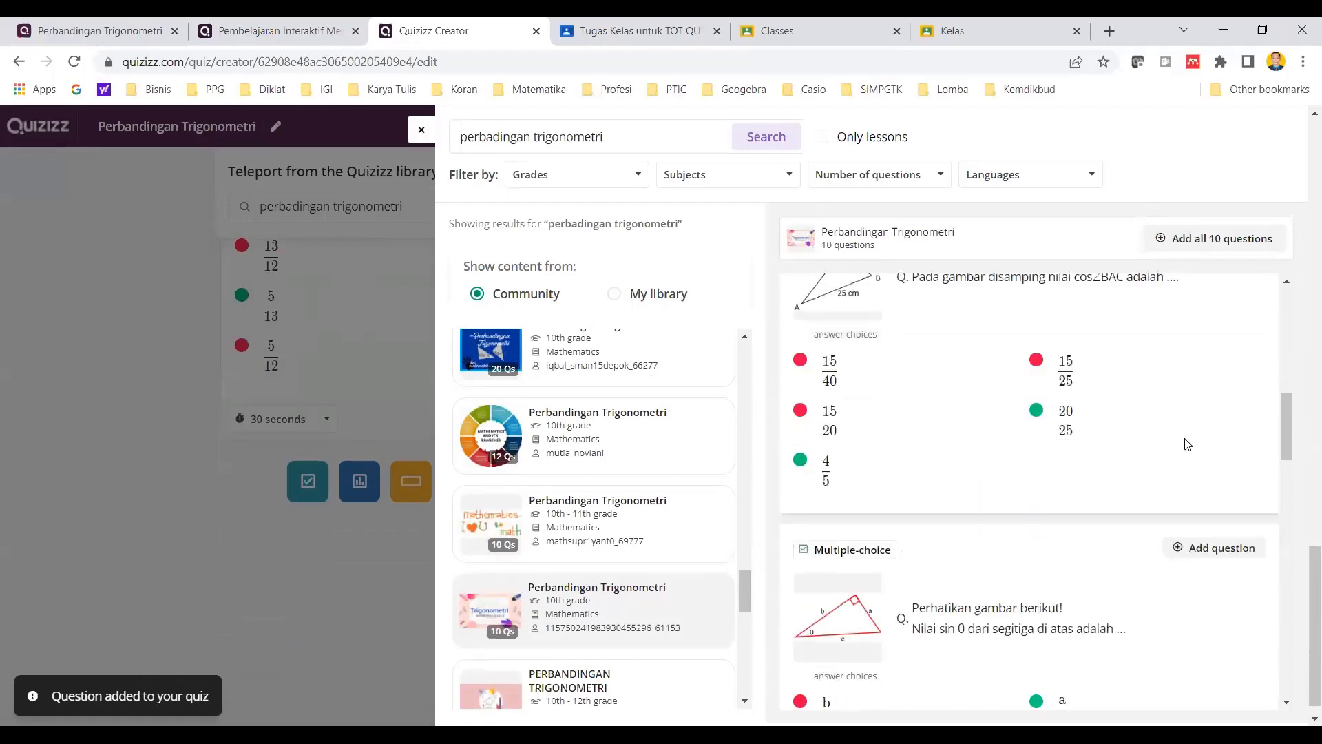
{"action": "left_click", "coordinate": [1214, 540]}
- Look through more library results and open the 15-question 10th grade Super quiz with the dark blue cover
{"action": "scroll", "coordinate": [1204, 540], "scroll_direction": "down", "scroll_amount": 3}
{"action": "scroll", "coordinate": [1198, 546], "scroll_direction": "down", "scroll_amount": 4}
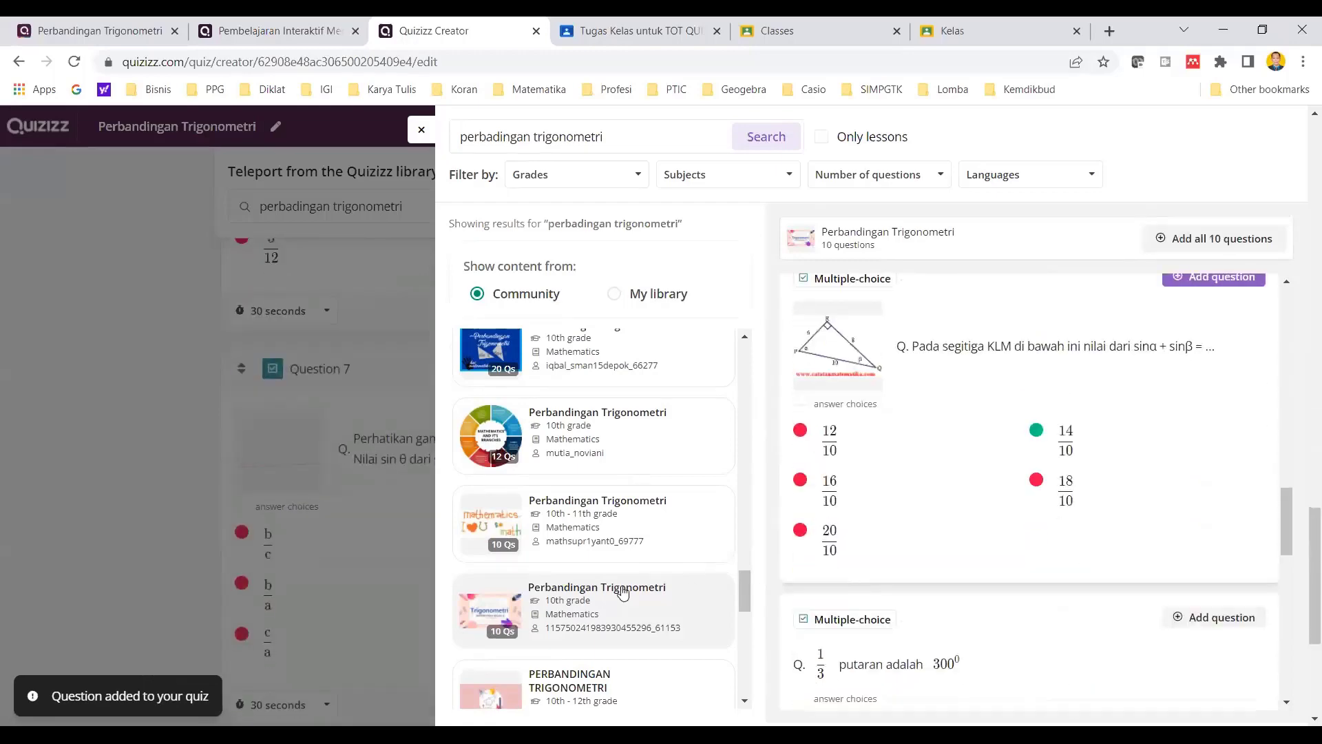
{"action": "scroll", "coordinate": [622, 592], "scroll_direction": "down", "scroll_amount": 8}
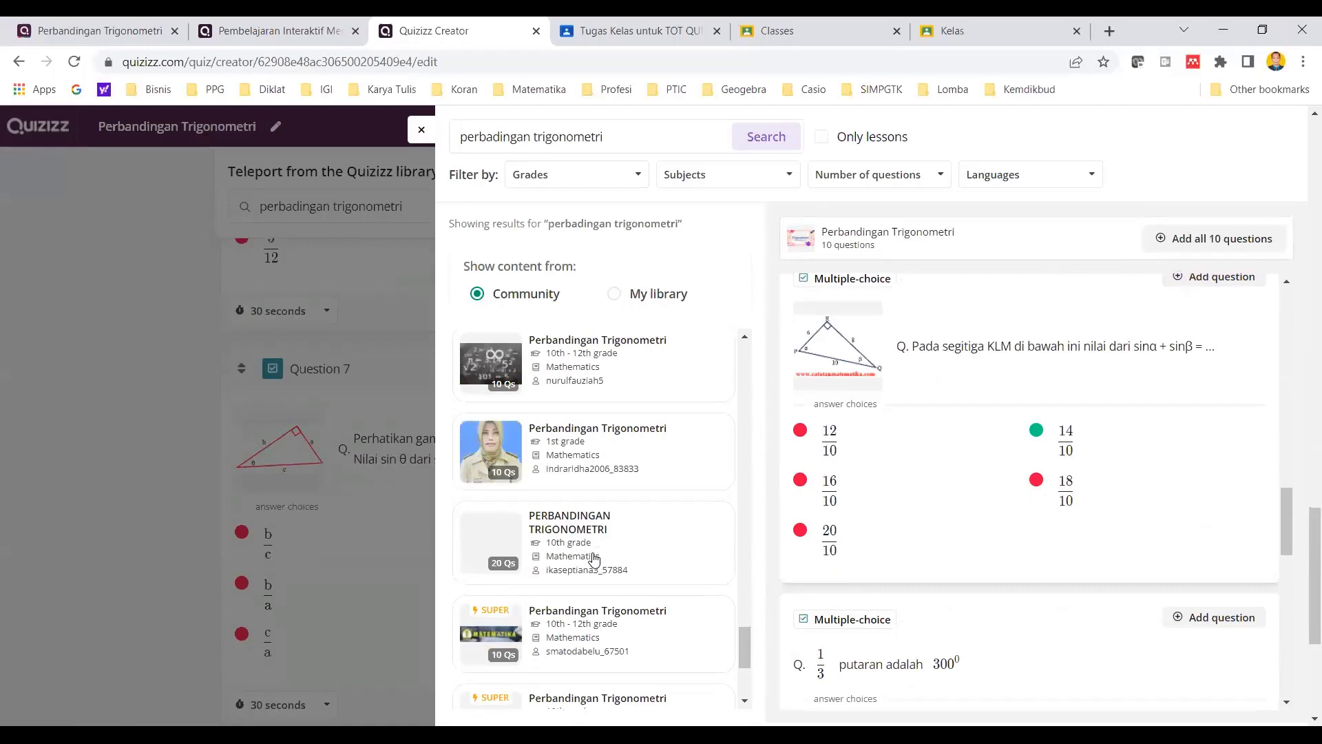
{"action": "scroll", "coordinate": [594, 558], "scroll_direction": "down", "scroll_amount": 5}
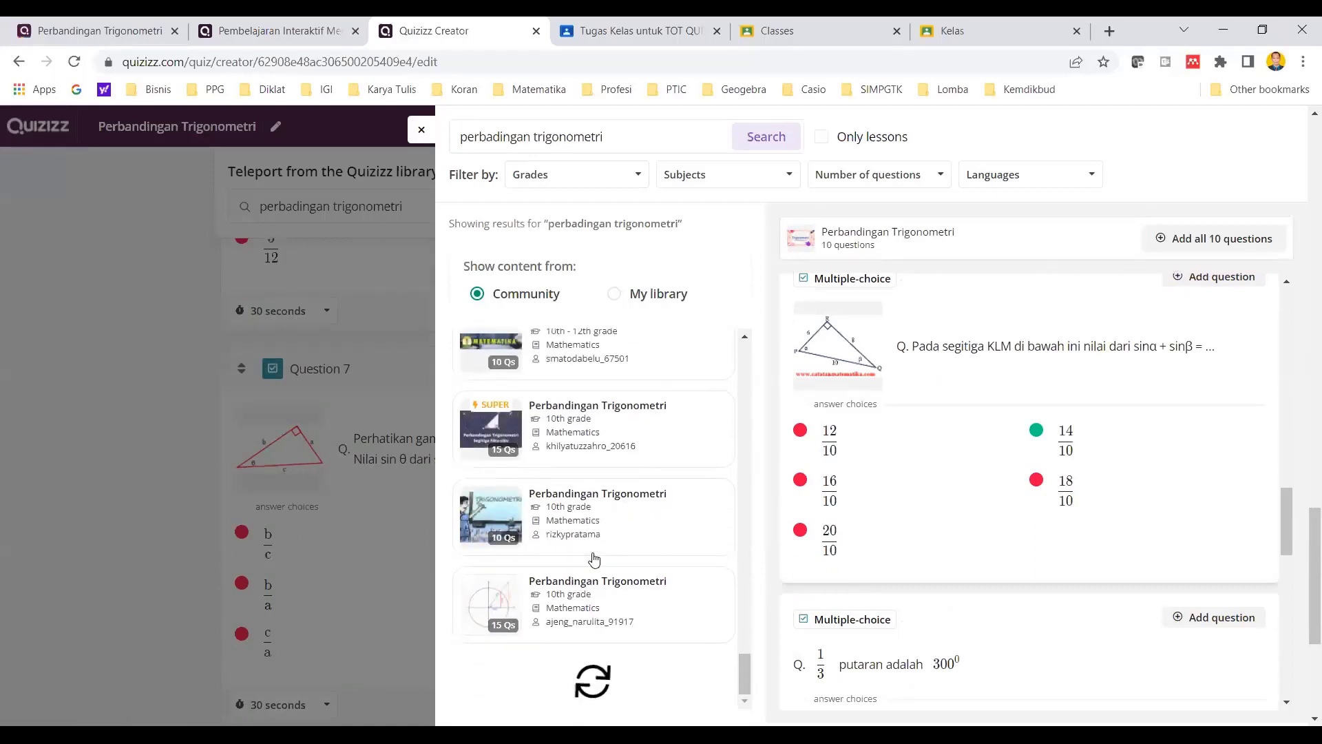
{"action": "left_click", "coordinate": [592, 458]}
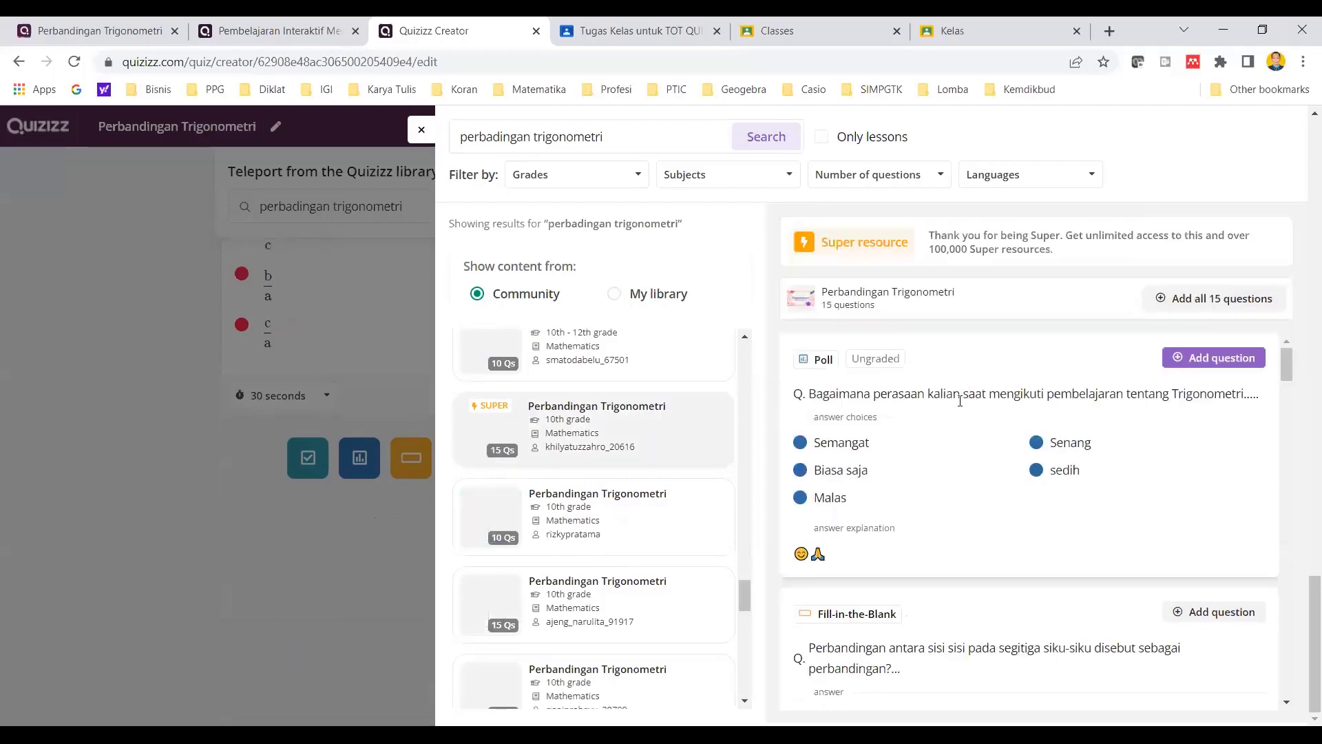
- Add the fill-in-the-blank question "Perbandingan antara sisi sisi pada segitiga siku-siku disebut sebagai perbandingan?..." and close the library
{"action": "scroll", "coordinate": [963, 413], "scroll_direction": "down", "scroll_amount": 5}
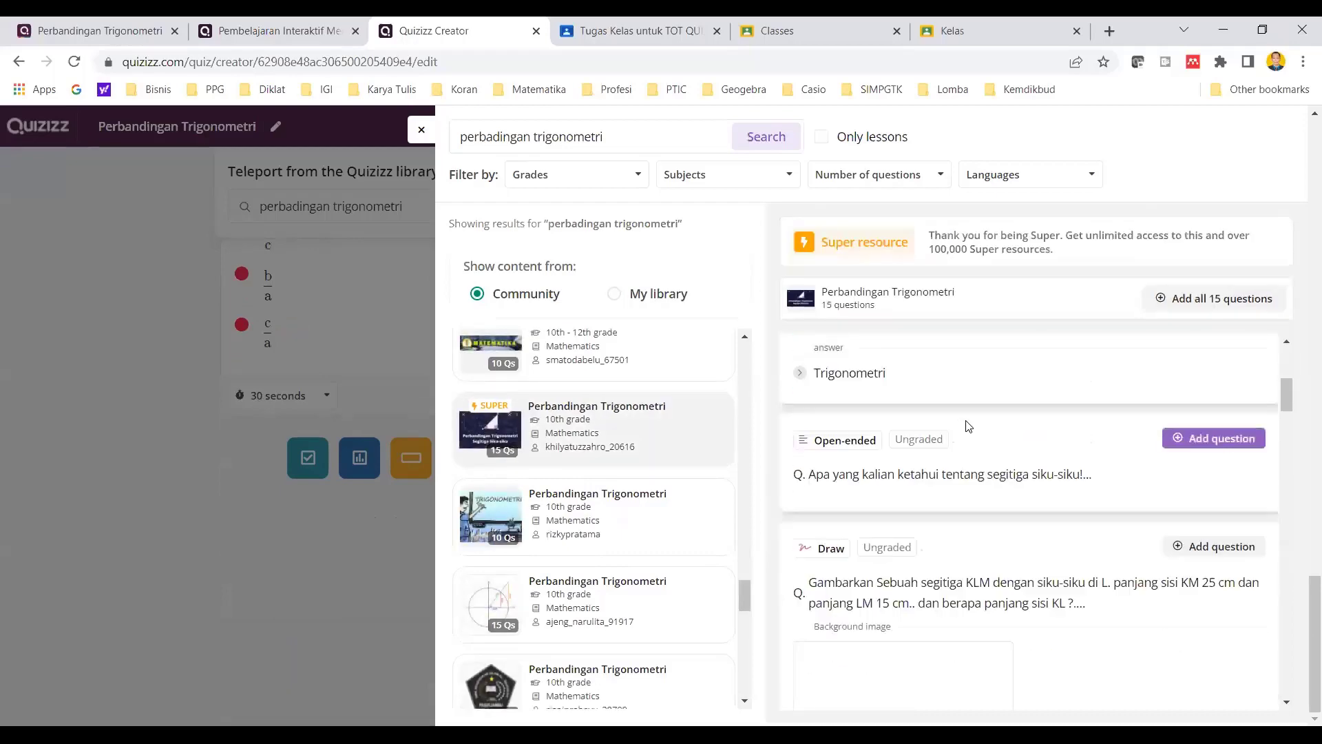
{"action": "scroll", "coordinate": [966, 426], "scroll_direction": "down", "scroll_amount": 5}
{"action": "scroll", "coordinate": [966, 425], "scroll_direction": "up", "scroll_amount": 3}
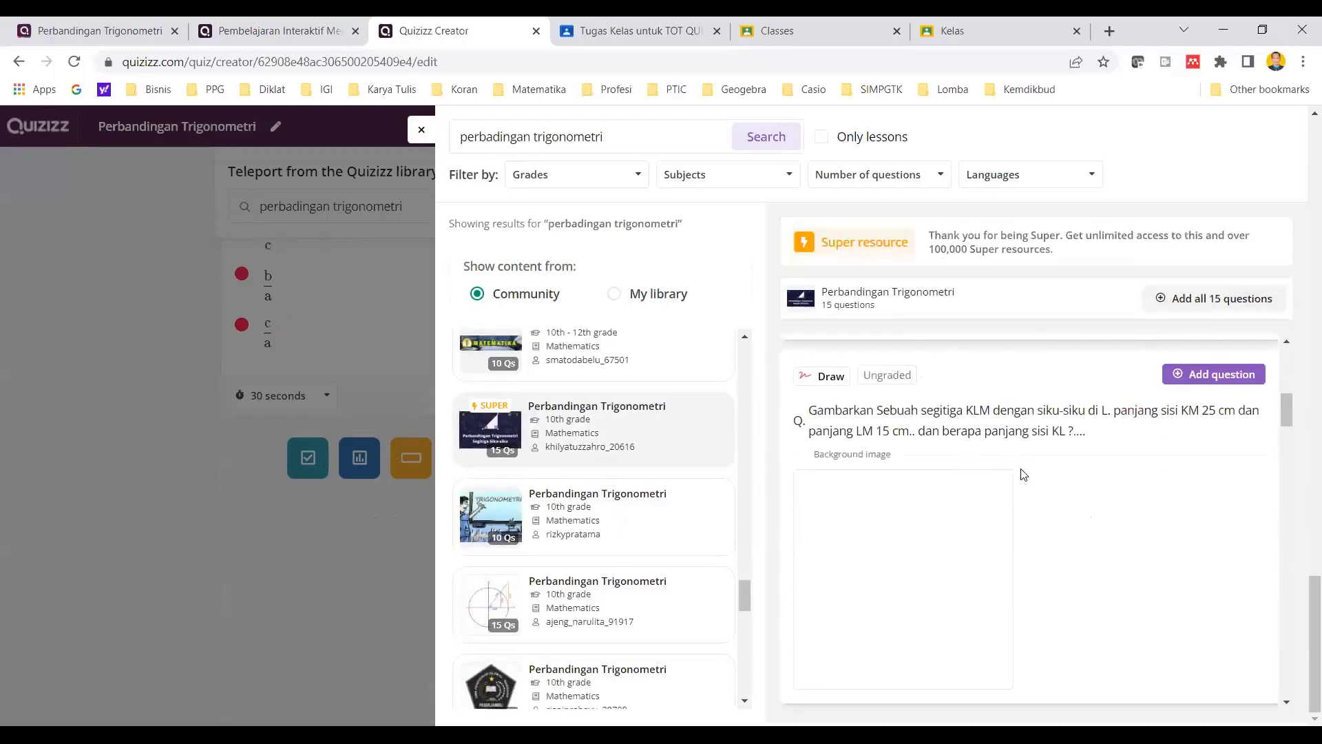
{"action": "scroll", "coordinate": [1136, 462], "scroll_direction": "up", "scroll_amount": 3}
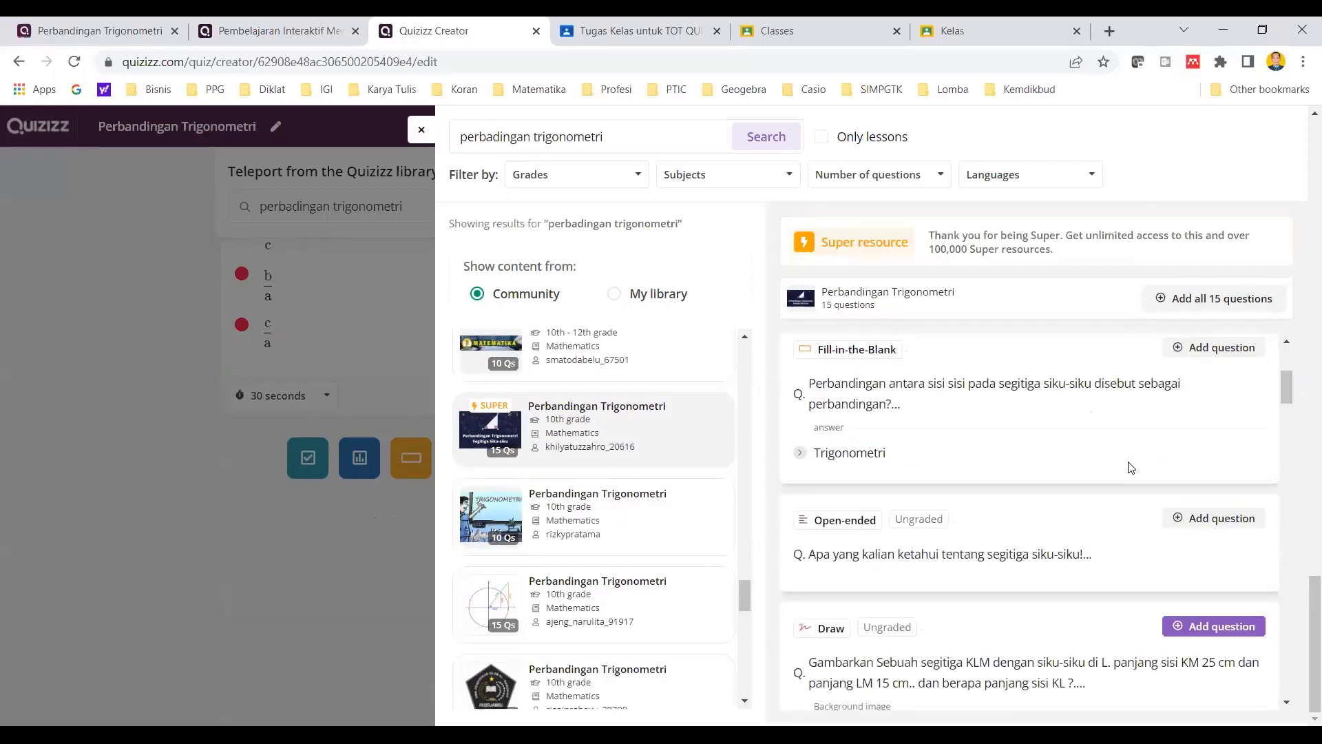
{"action": "left_click", "coordinate": [1202, 362]}
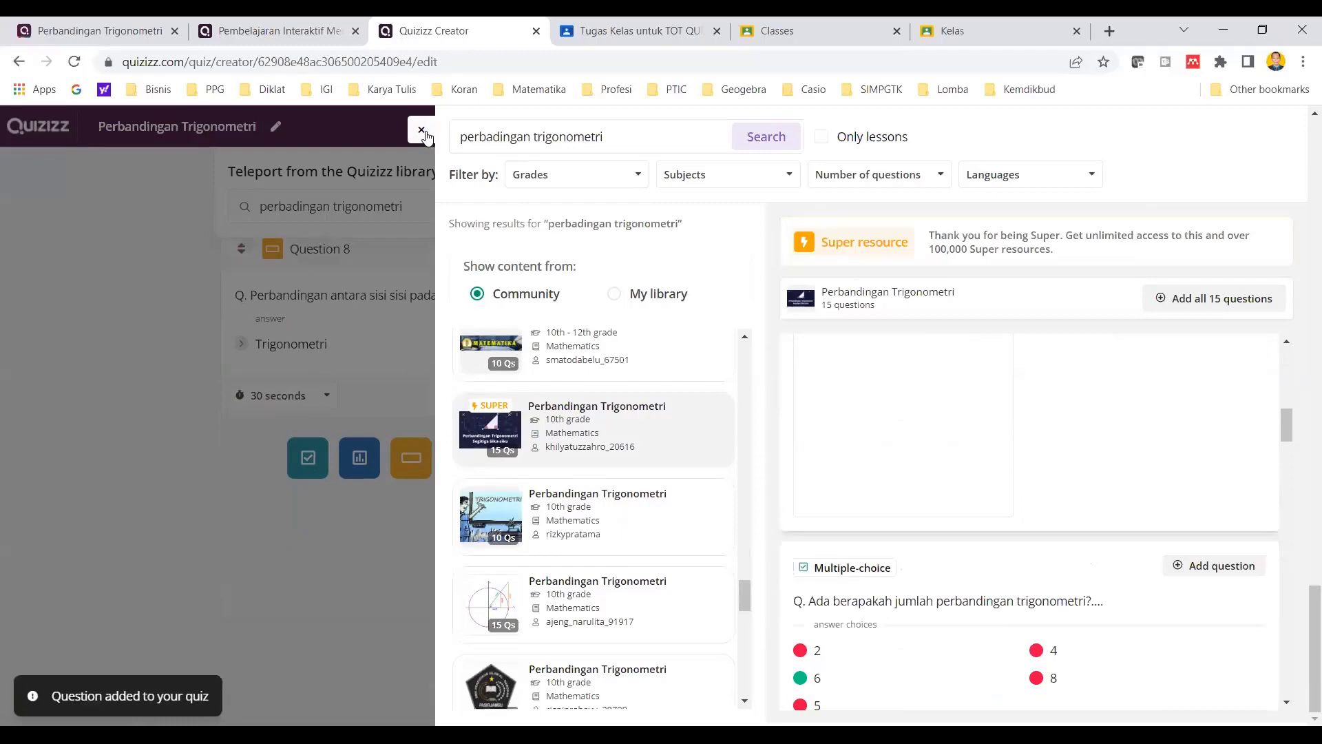
{"action": "left_click", "coordinate": [421, 130]}
- Review all the questions collected in the quiz editor, from the first to the last
{"action": "scroll", "coordinate": [624, 346], "scroll_direction": "up", "scroll_amount": 12}
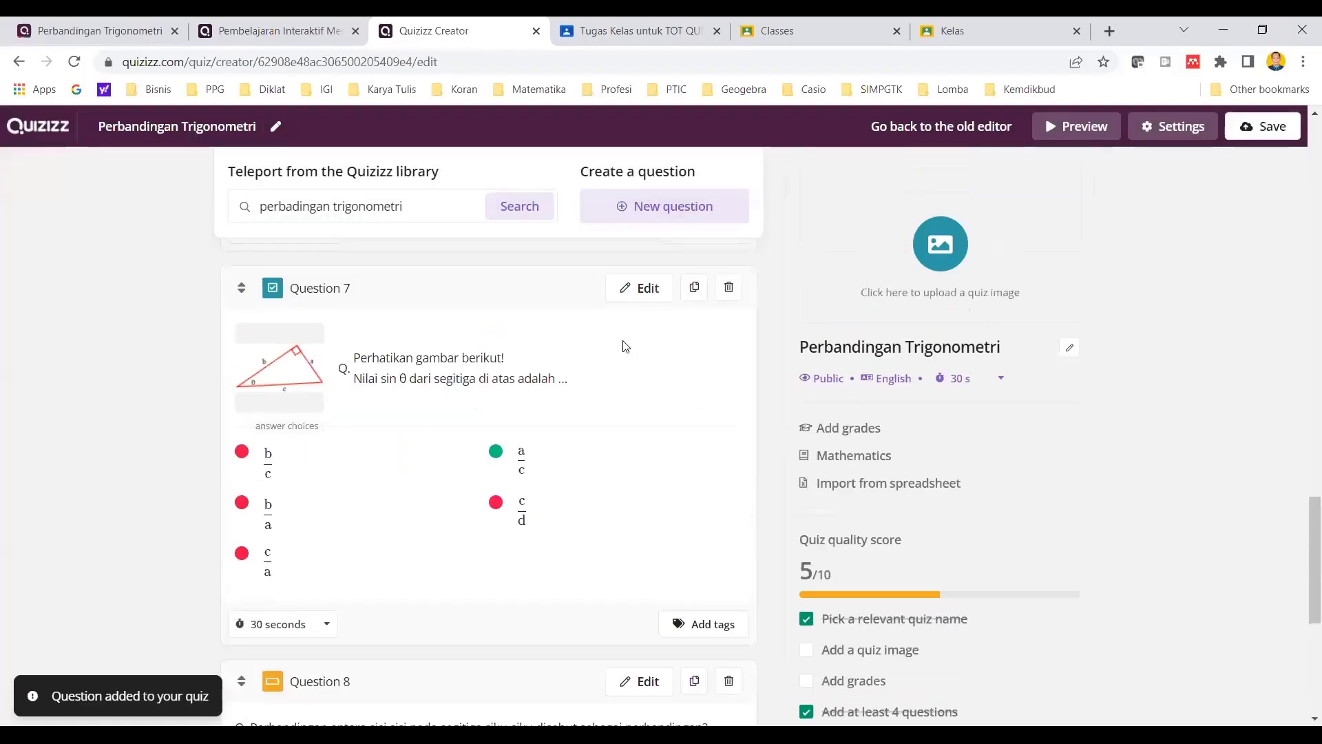
{"action": "scroll", "coordinate": [625, 346], "scroll_direction": "up", "scroll_amount": 20}
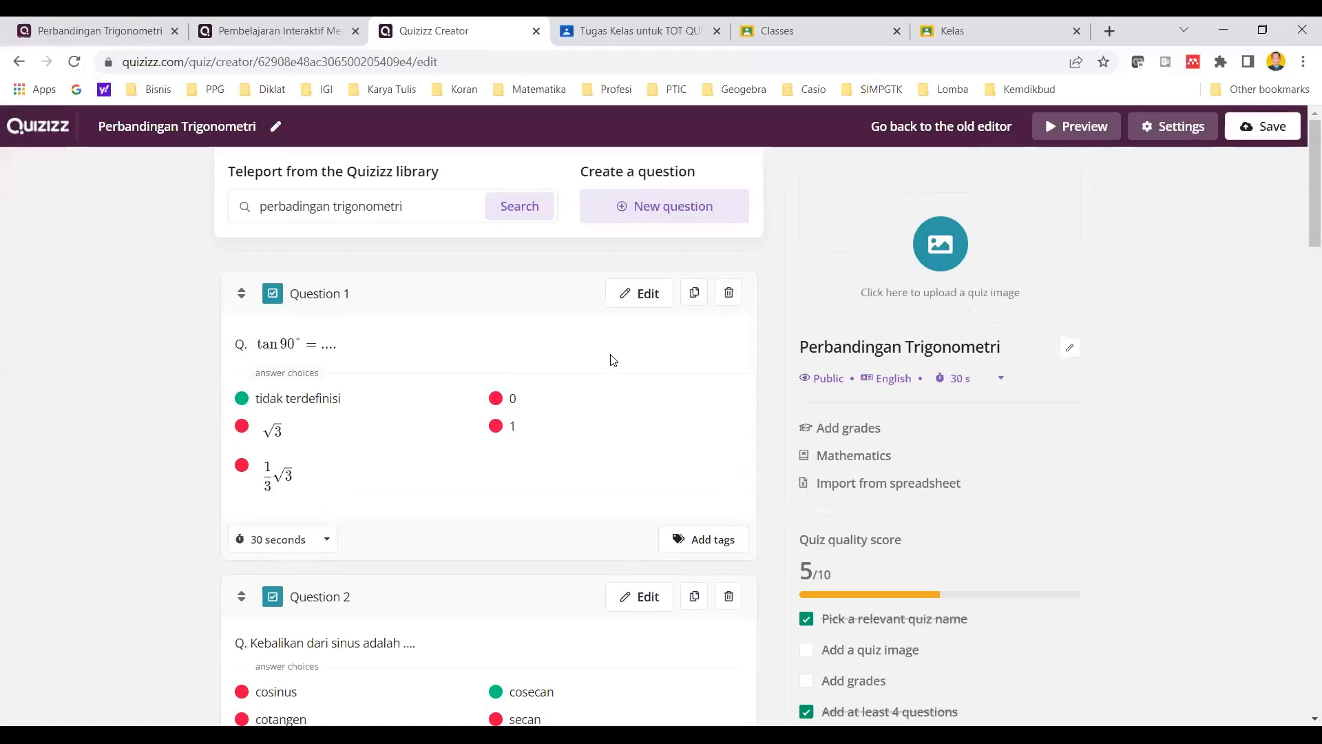
{"action": "scroll", "coordinate": [612, 360], "scroll_direction": "down", "scroll_amount": 20}
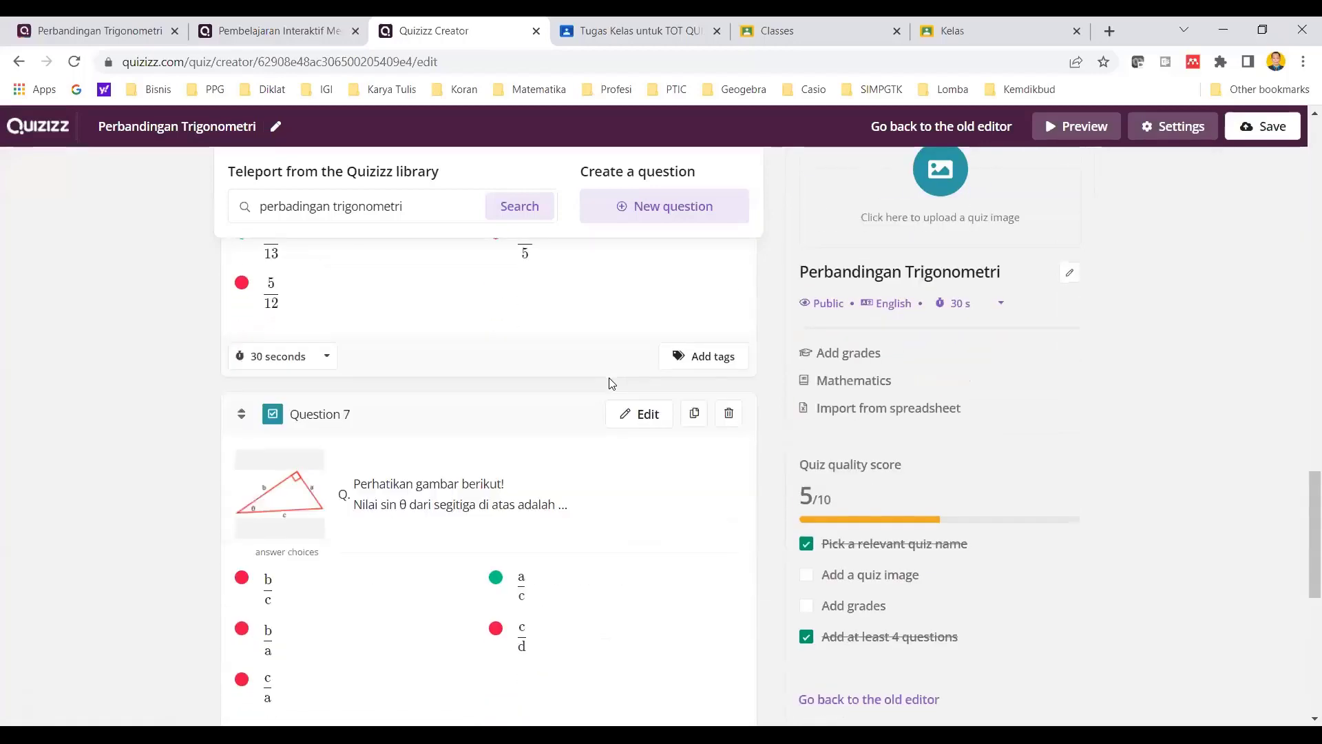
{"action": "scroll", "coordinate": [613, 383], "scroll_direction": "down", "scroll_amount": 8}
{"action": "scroll", "coordinate": [613, 384], "scroll_direction": "up", "scroll_amount": 4}
{"action": "scroll", "coordinate": [613, 384], "scroll_direction": "up", "scroll_amount": 5}
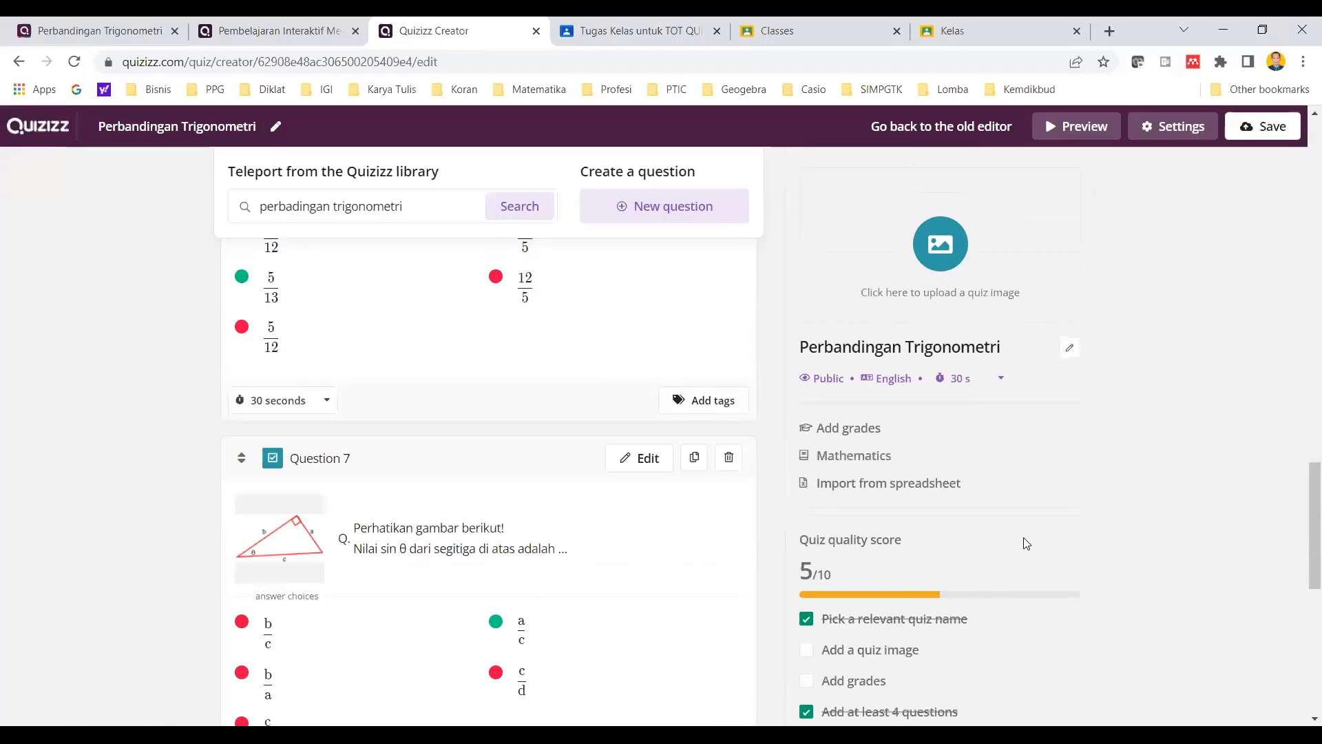
{"action": "scroll", "coordinate": [623, 454], "scroll_direction": "up", "scroll_amount": 4}
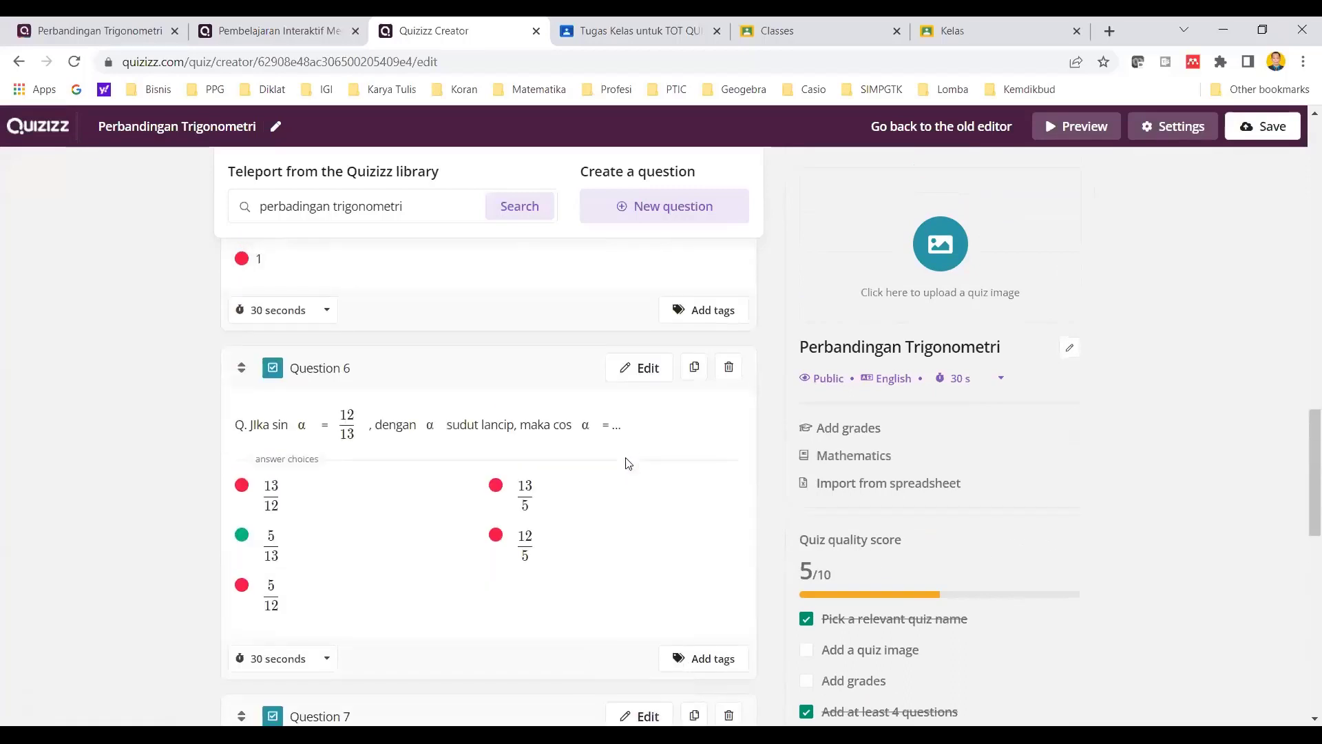
{"action": "scroll", "coordinate": [724, 485], "scroll_direction": "up", "scroll_amount": 18}
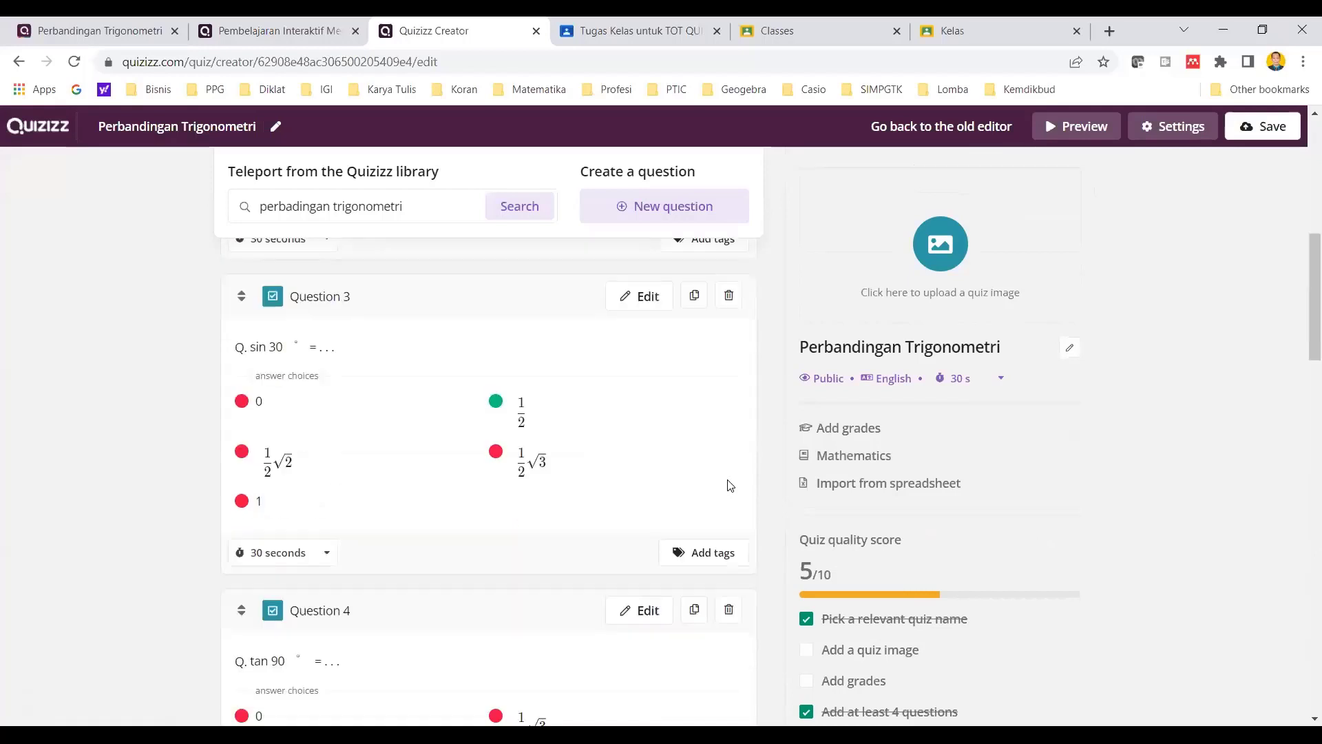
{"action": "scroll", "coordinate": [702, 476], "scroll_direction": "up", "scroll_amount": 2}
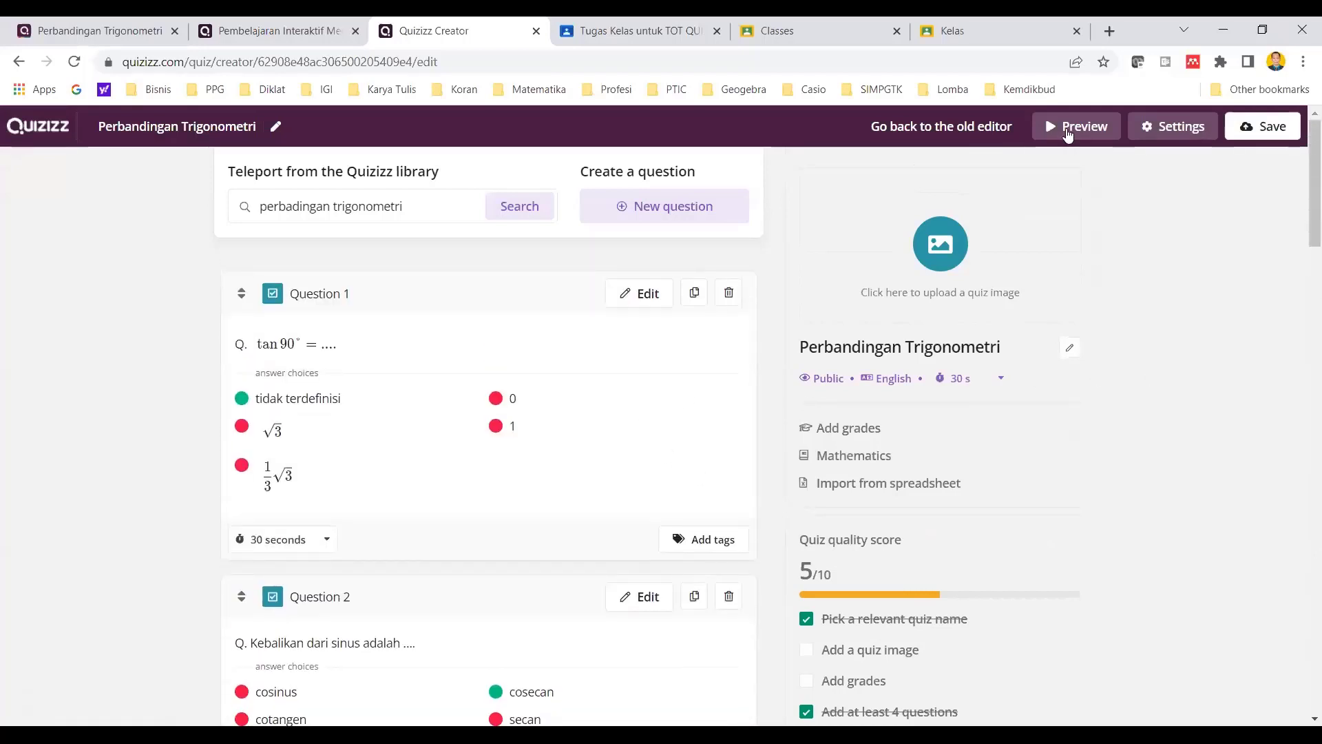
- Preview the whole quiz in the participants view, going through every question, and close the preview
{"action": "left_click", "coordinate": [1067, 131]}
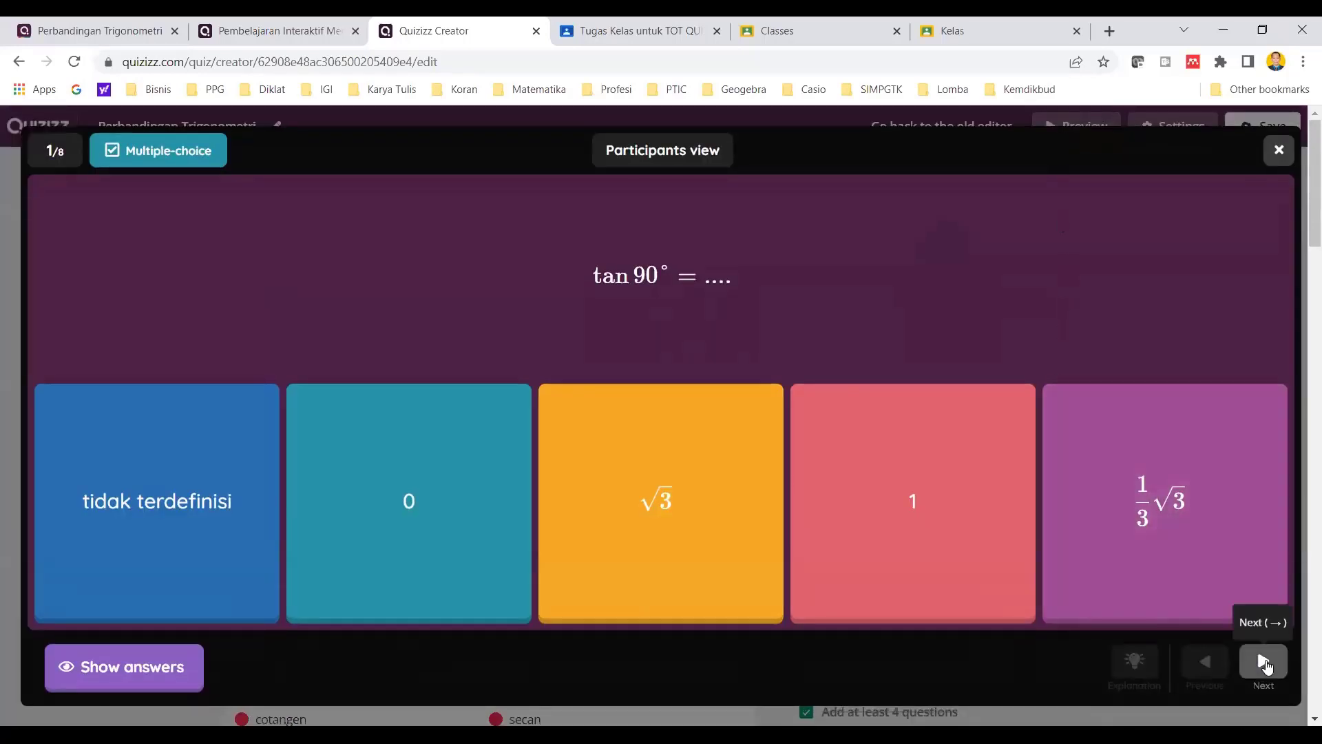
{"action": "left_click", "coordinate": [1265, 662]}
{"action": "left_click", "coordinate": [1265, 663]}
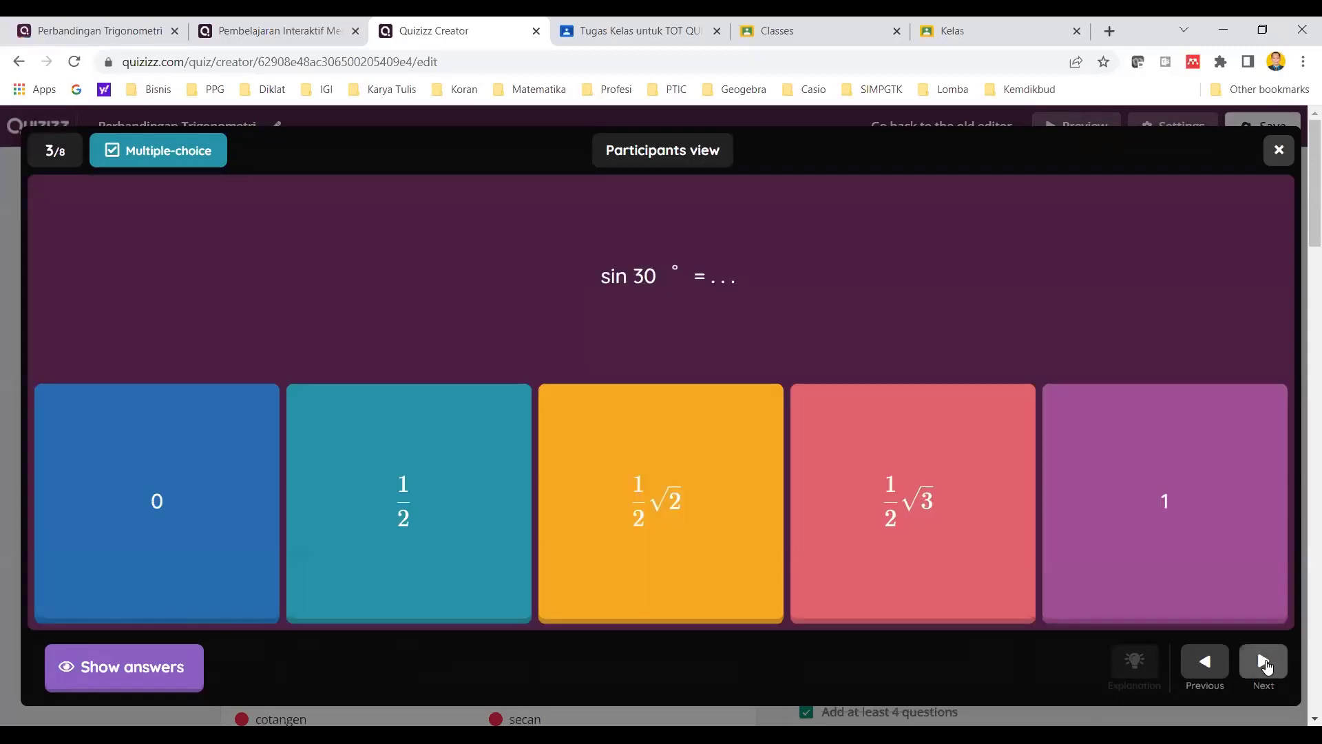
{"action": "left_click", "coordinate": [1264, 662]}
{"action": "left_click", "coordinate": [1265, 662]}
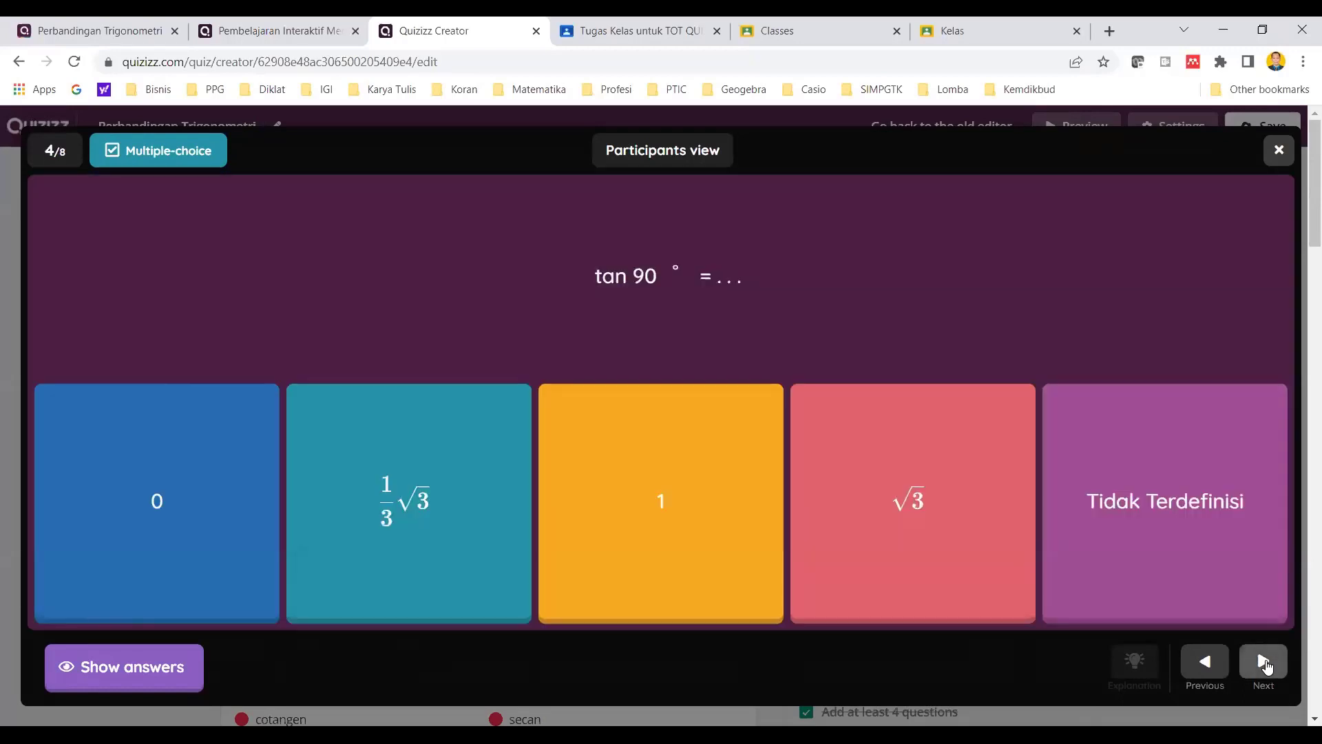
{"action": "left_click", "coordinate": [1264, 662]}
{"action": "left_click", "coordinate": [1264, 662]}
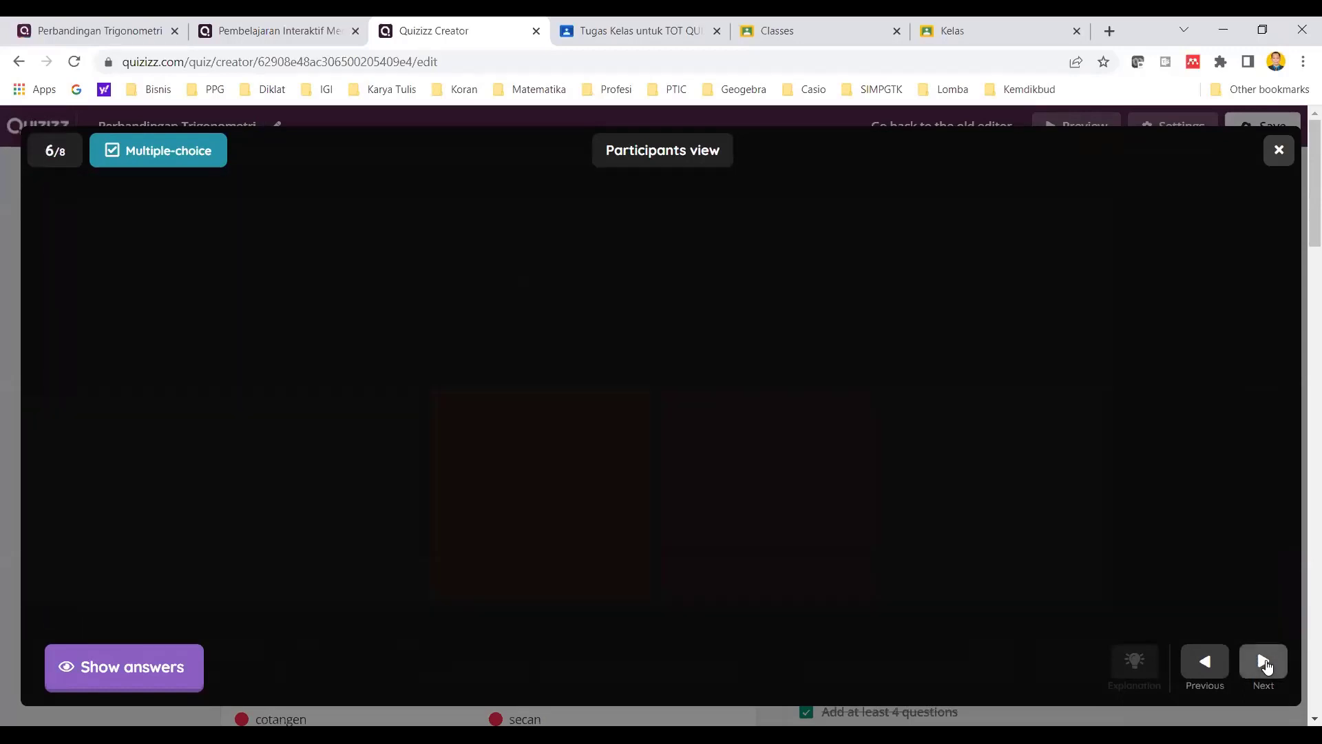
{"action": "left_click", "coordinate": [1265, 662]}
{"action": "left_click", "coordinate": [1265, 663]}
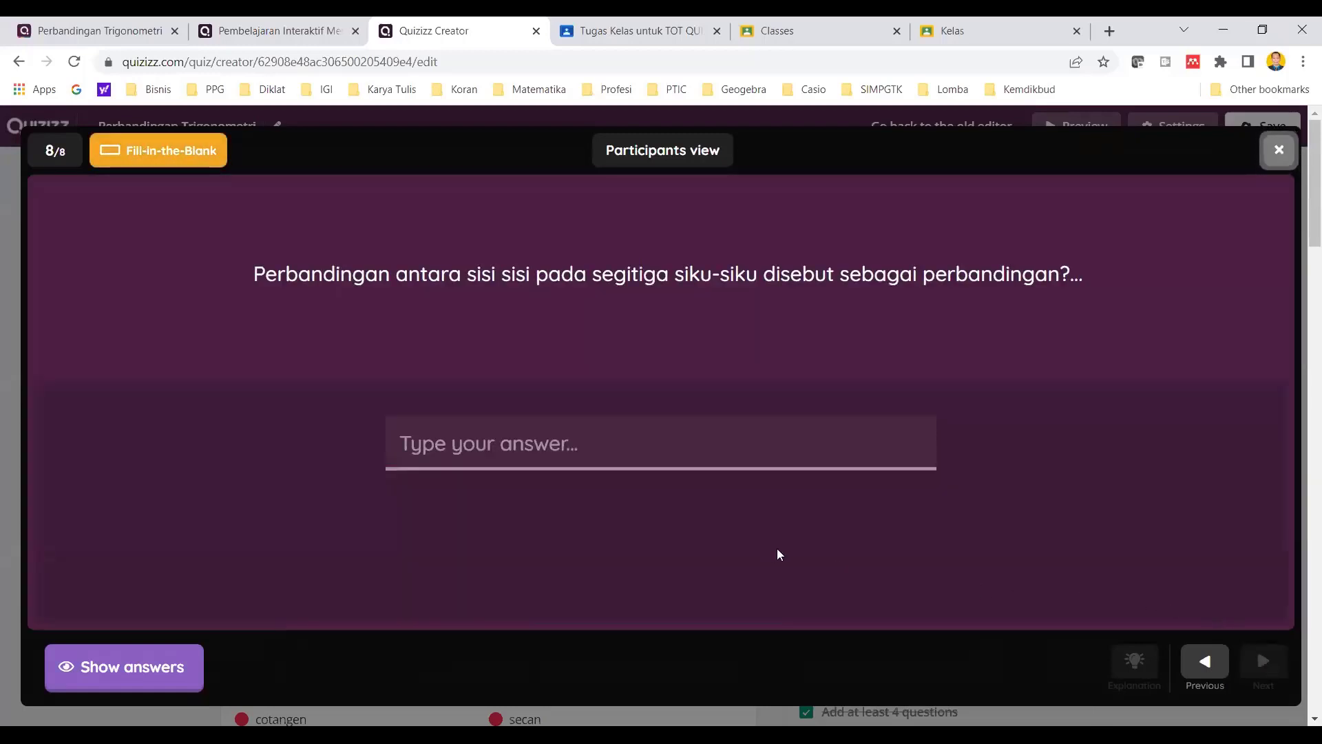
{"action": "key", "text": "Escape"}
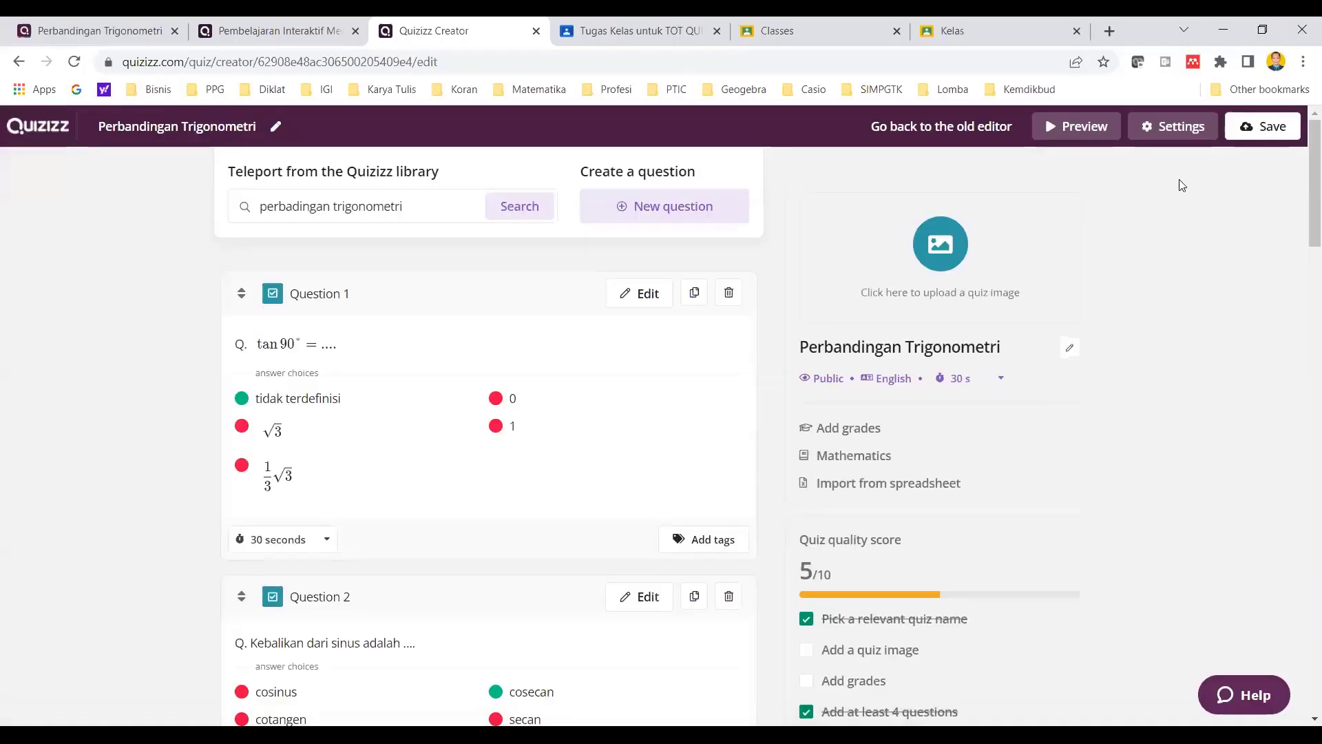
- Begin saving the quiz and enter "Perbandingan Trigonometri" as the title image search term in the quiz settings
{"action": "left_click", "coordinate": [1251, 129]}
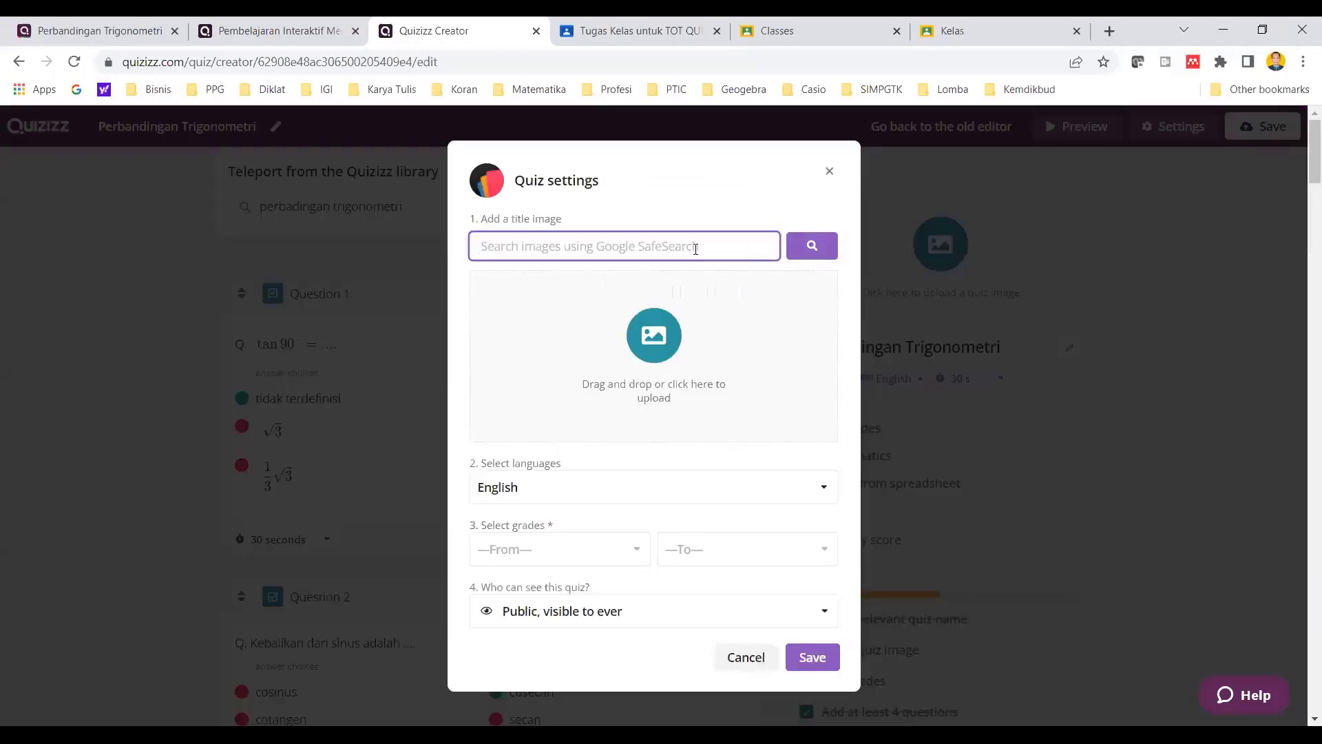
{"action": "type", "text": "P"}
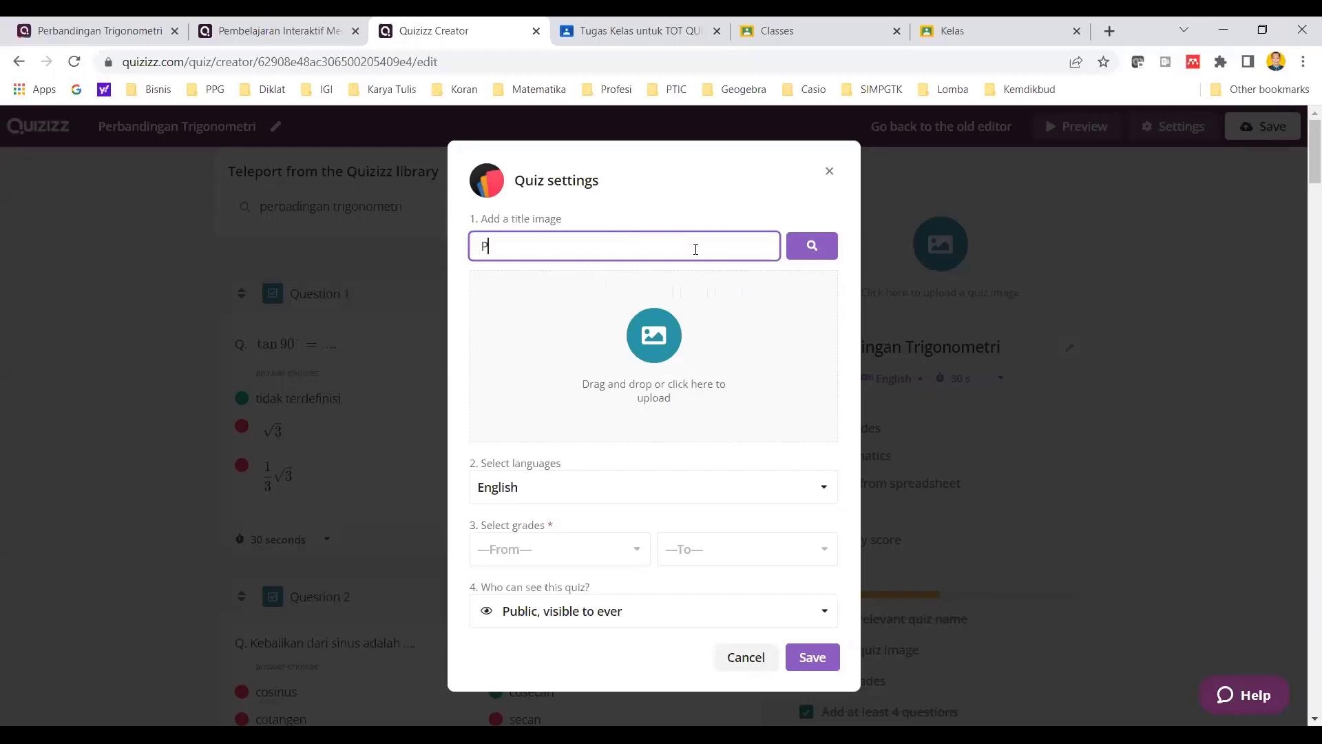
{"action": "type", "text": "erbandingan Trigonometri"}
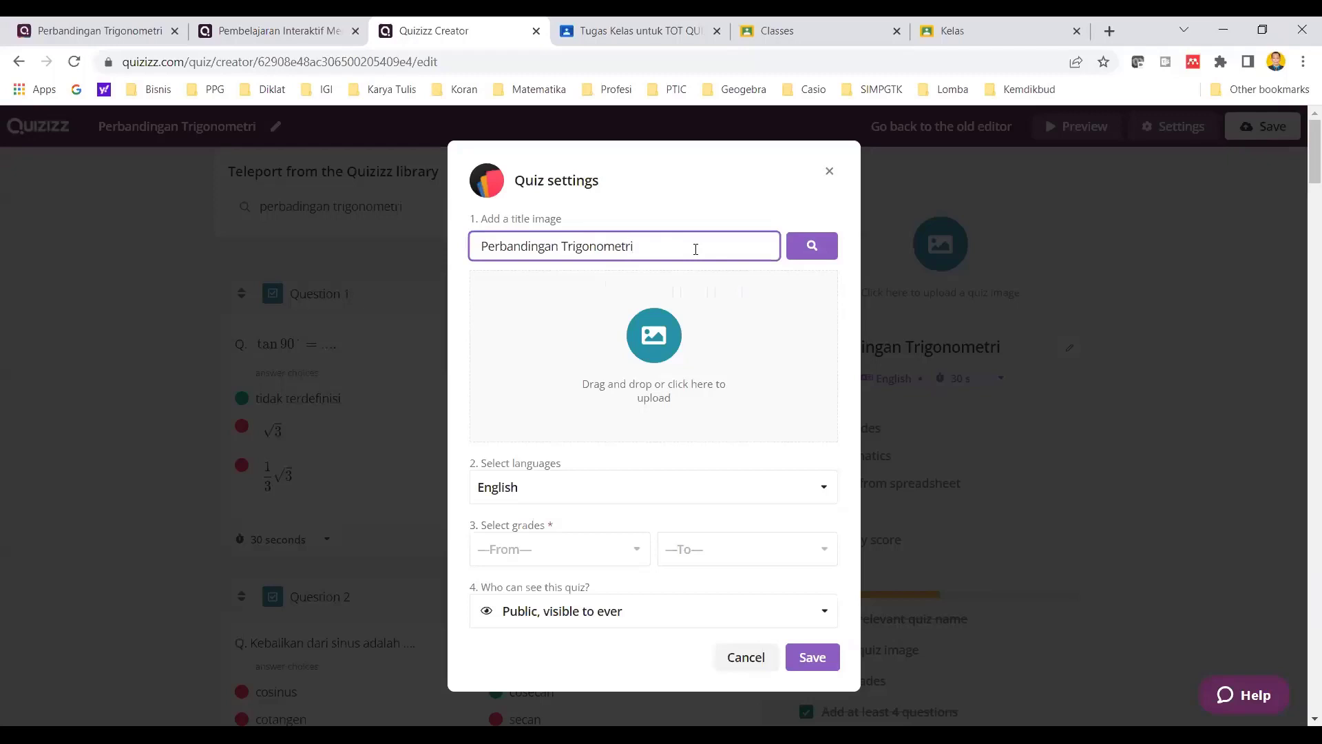
- Set the quiz's grade range to 10th grade only
{"action": "scroll", "coordinate": [737, 386], "scroll_direction": "down", "scroll_amount": 3}
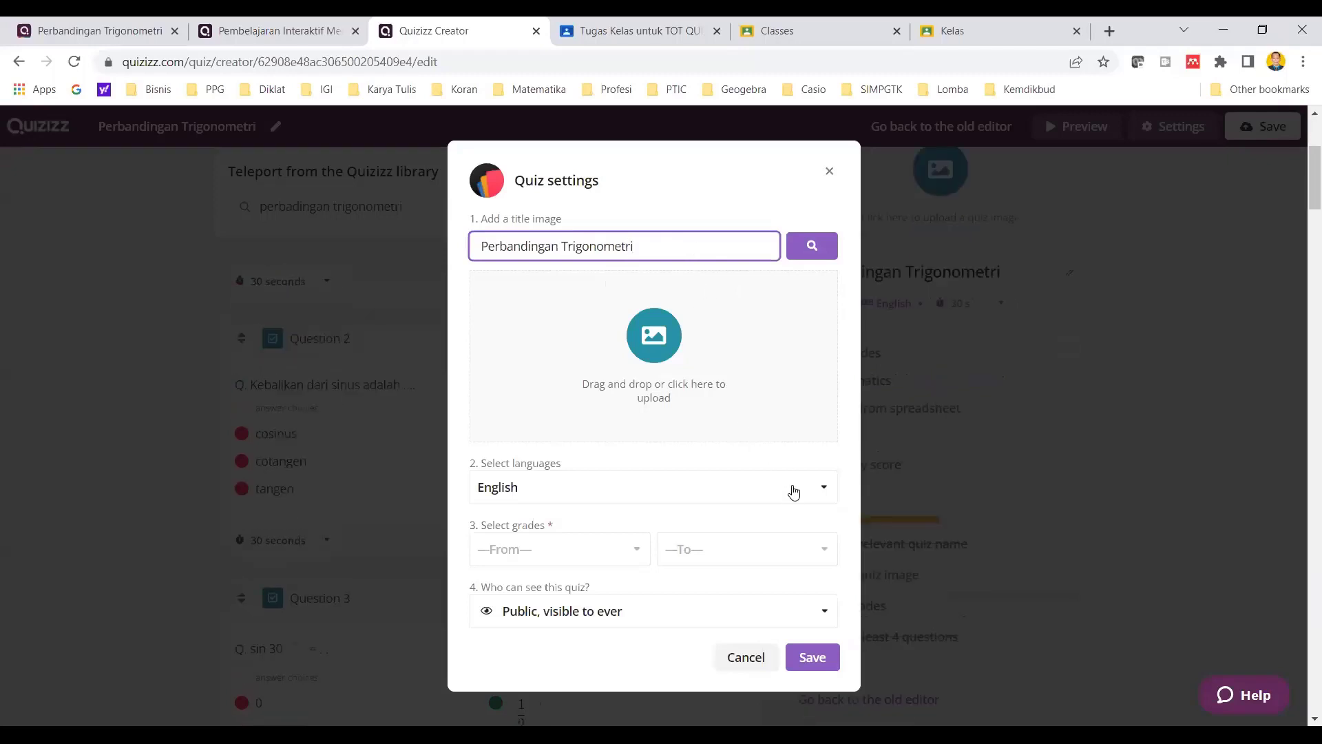
{"action": "left_click", "coordinate": [610, 551]}
{"action": "scroll", "coordinate": [624, 587], "scroll_direction": "down", "scroll_amount": 4}
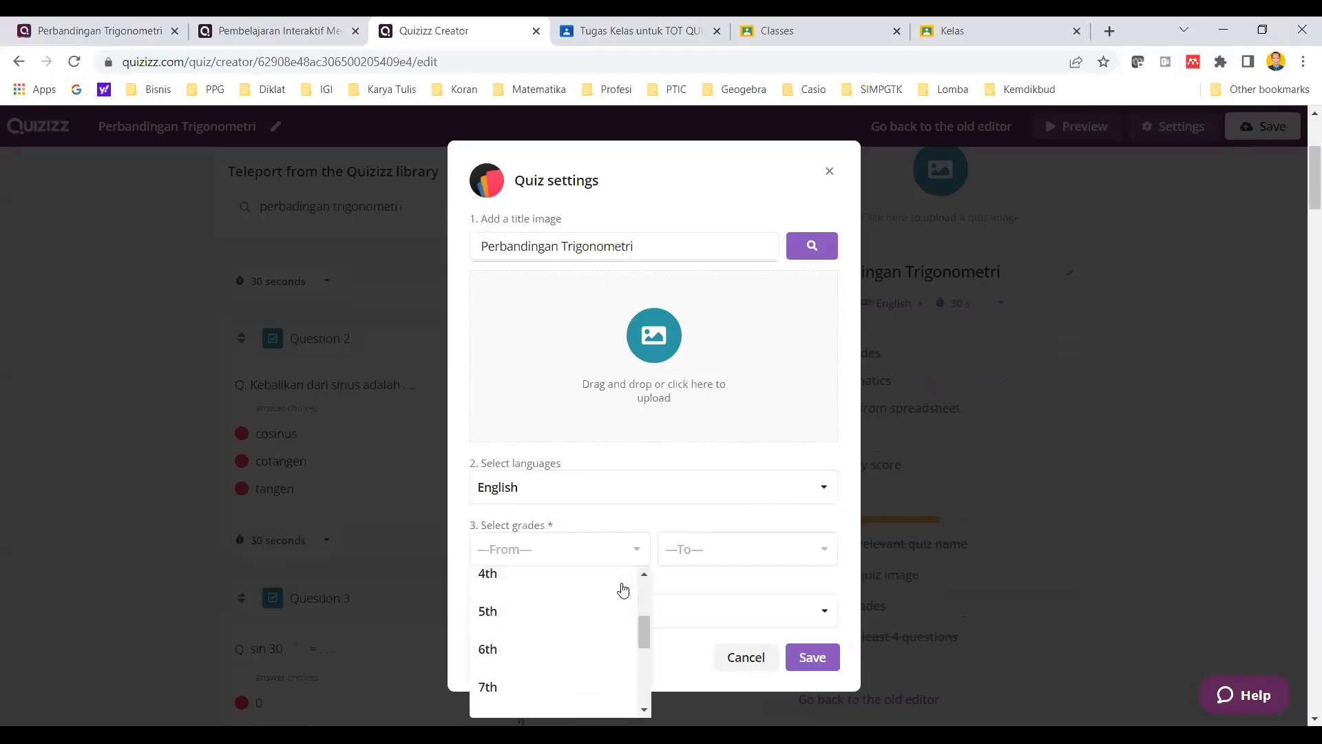
{"action": "scroll", "coordinate": [624, 605], "scroll_direction": "down", "scroll_amount": 2}
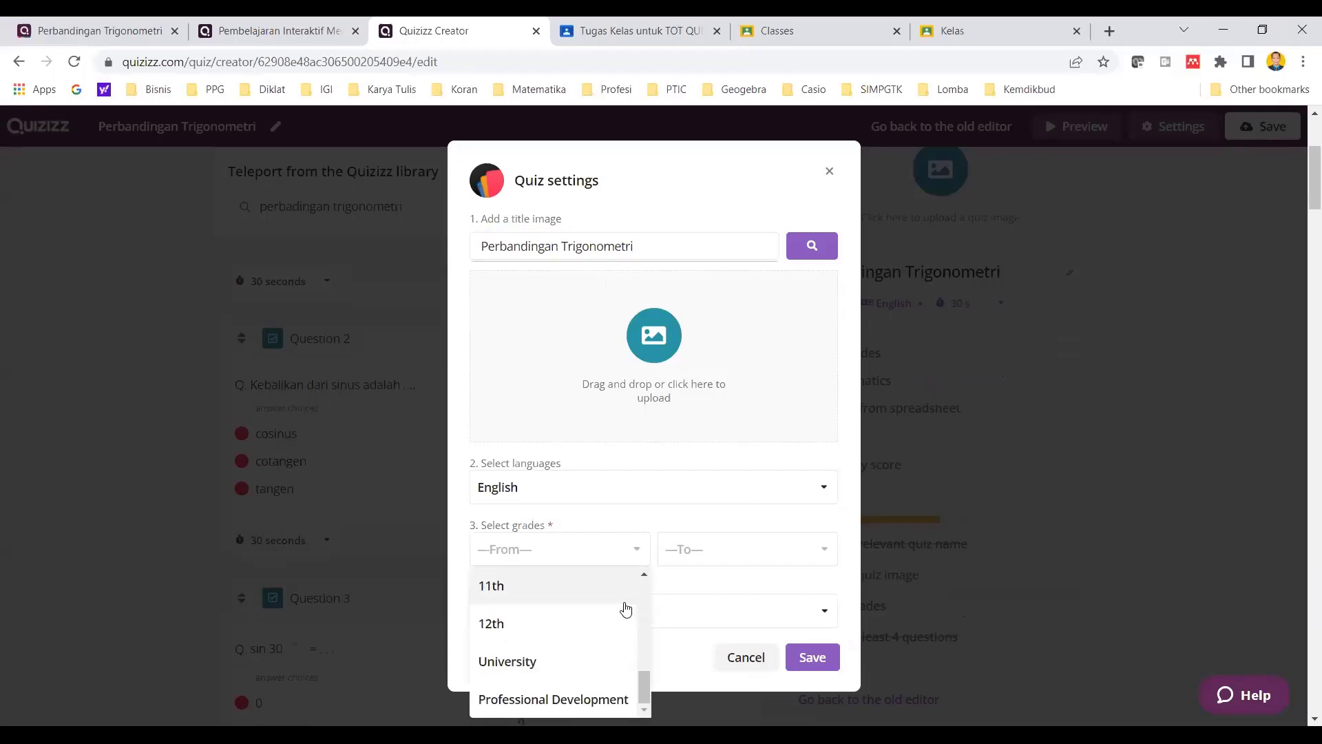
{"action": "scroll", "coordinate": [606, 627], "scroll_direction": "up", "scroll_amount": 2}
{"action": "left_click", "coordinate": [603, 633]}
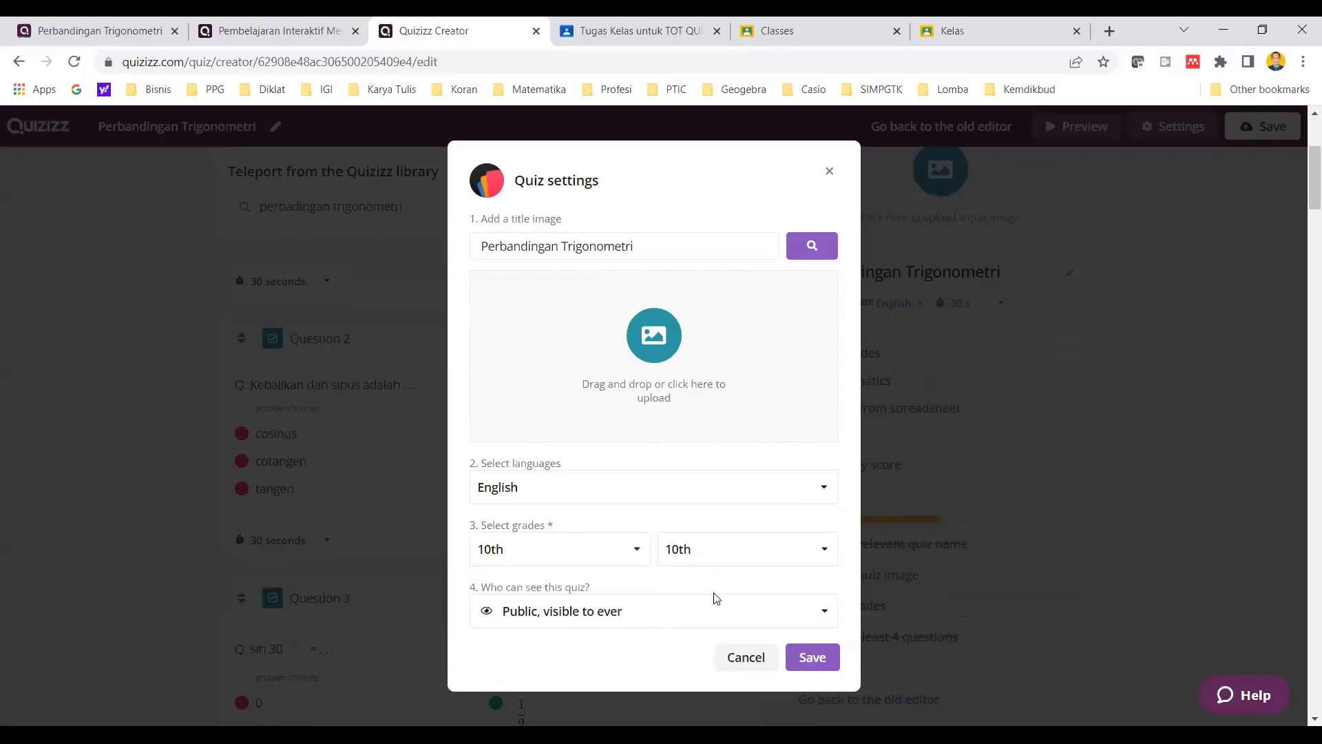
- Set who can see the quiz to "Private, visible to you" in the quiz settings
{"action": "scroll", "coordinate": [730, 601], "scroll_direction": "down", "scroll_amount": 3}
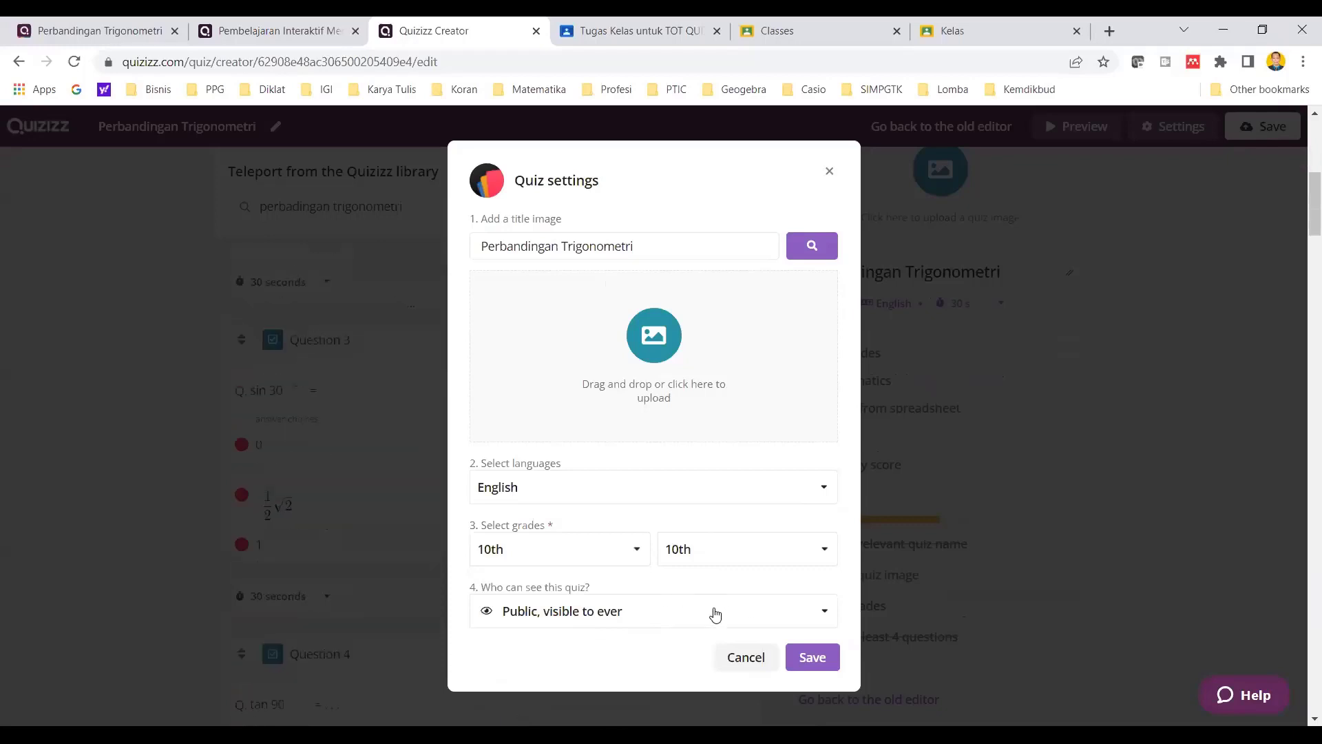
{"action": "left_click", "coordinate": [717, 614]}
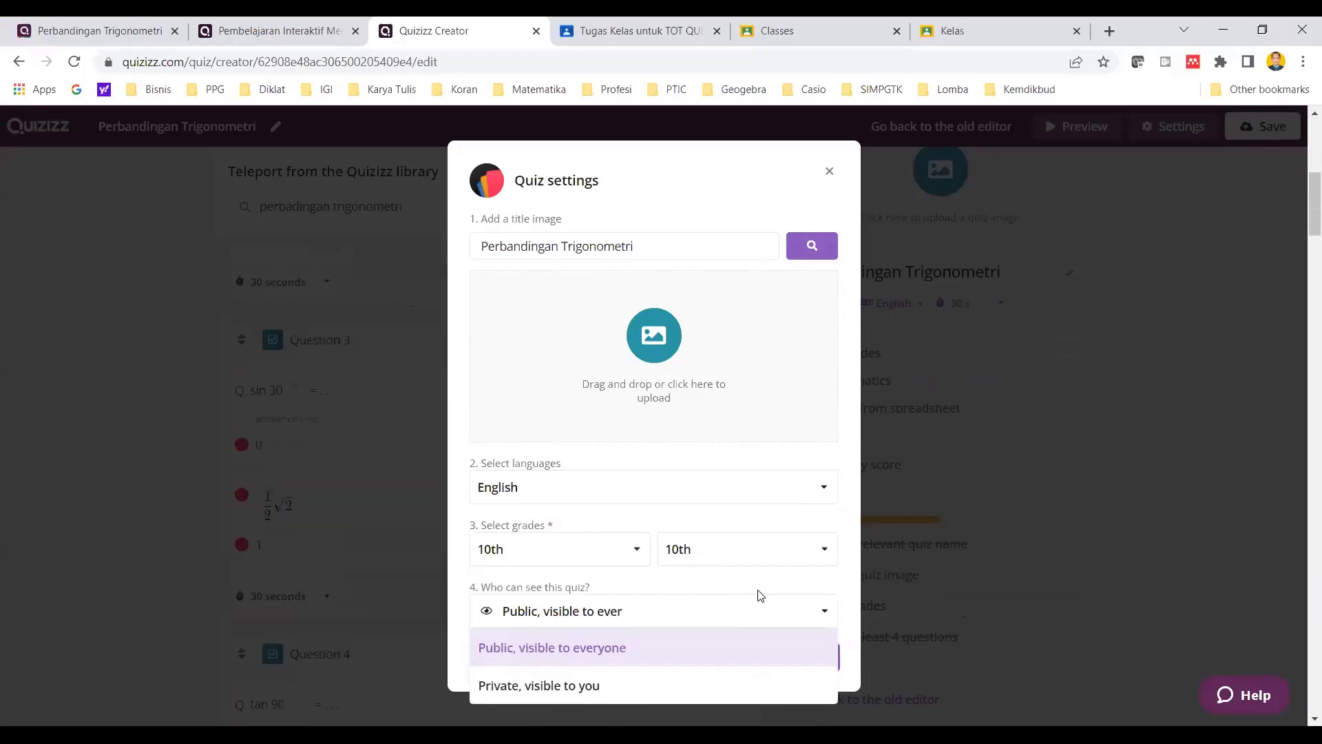
{"action": "scroll", "coordinate": [785, 585], "scroll_direction": "down", "scroll_amount": 3}
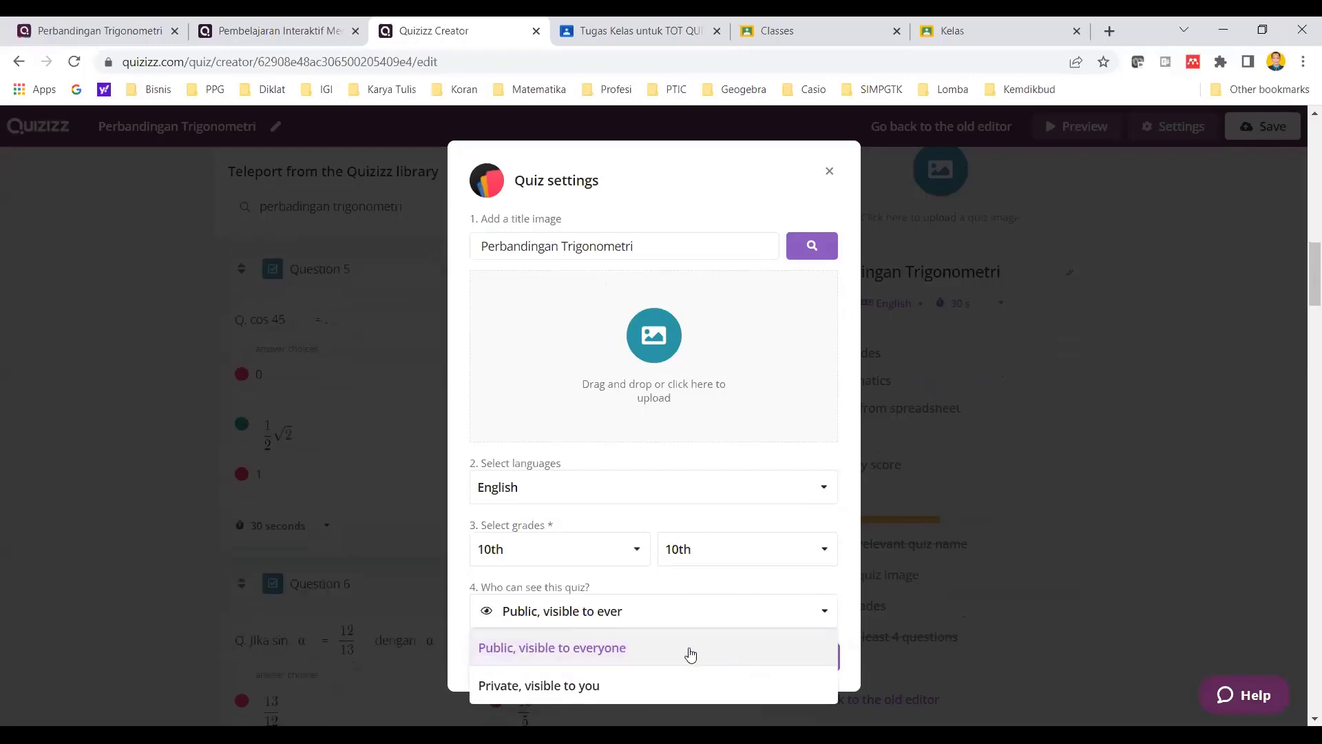
{"action": "scroll", "coordinate": [688, 650], "scroll_direction": "down", "scroll_amount": 5}
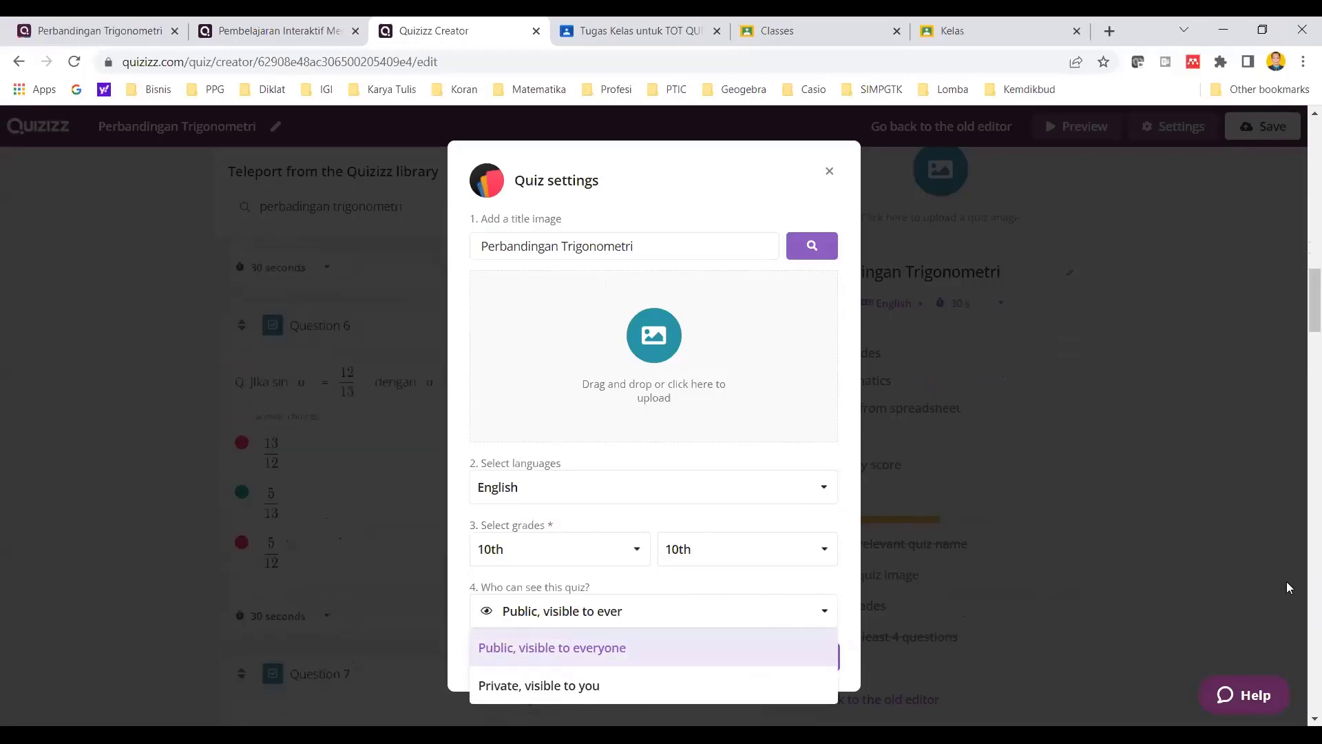
{"action": "left_click_drag", "start_coordinate": [1310, 327], "coordinate": [1301, 328]}
{"action": "scroll", "coordinate": [1302, 334], "scroll_direction": "down", "scroll_amount": 5}
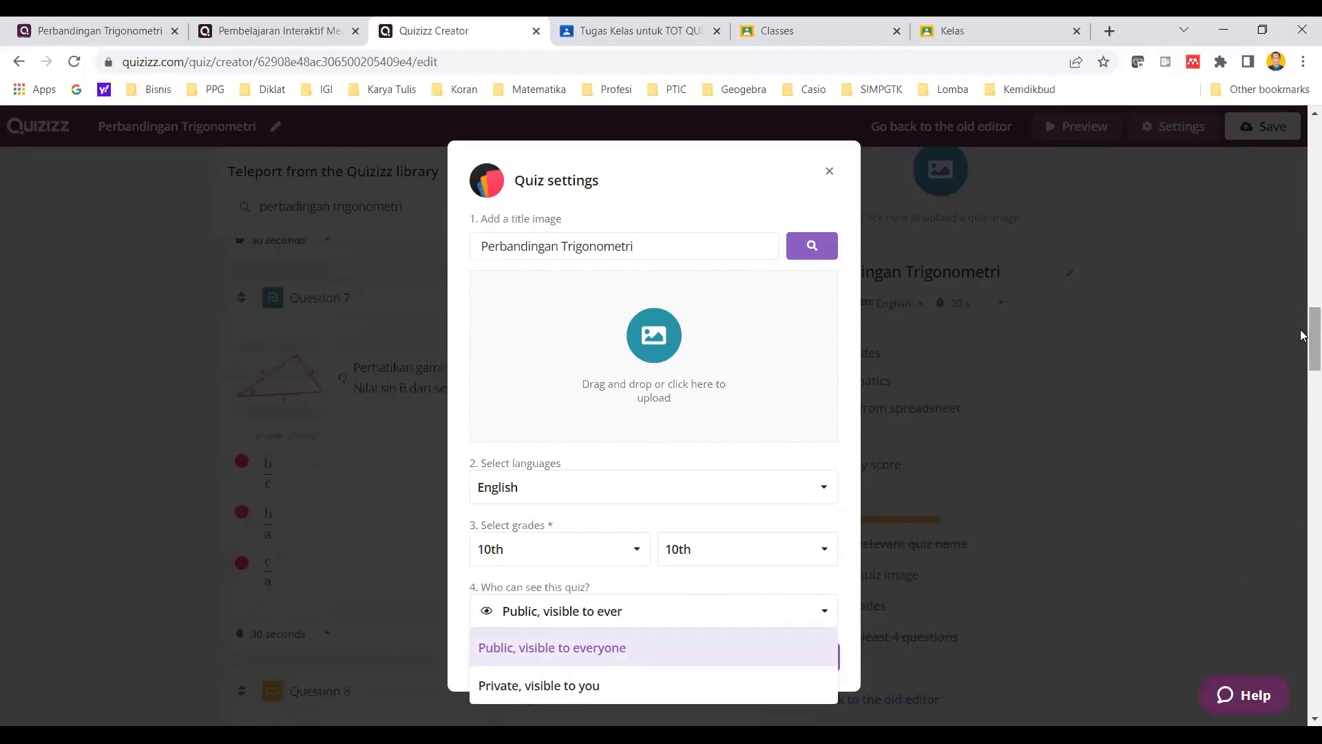
{"action": "left_click", "coordinate": [561, 609]}
{"action": "left_click", "coordinate": [561, 612]}
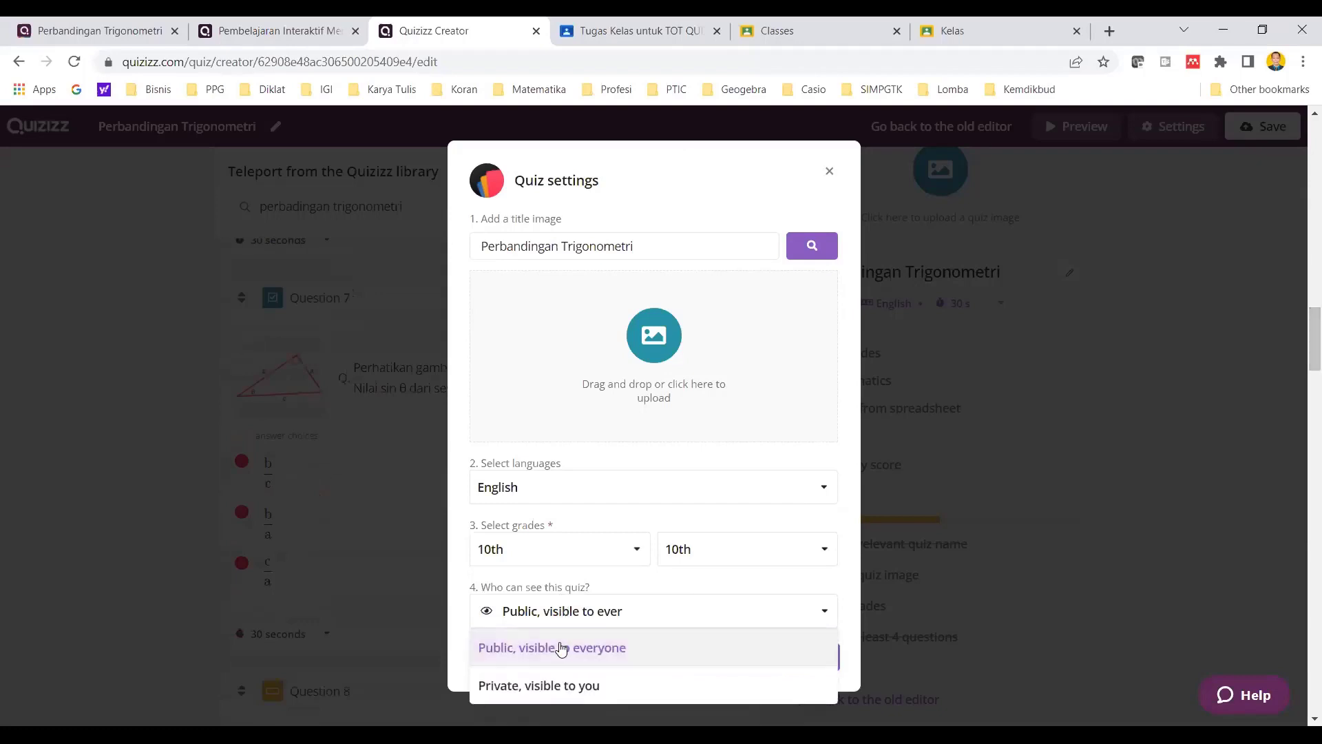
{"action": "left_click", "coordinate": [561, 686]}
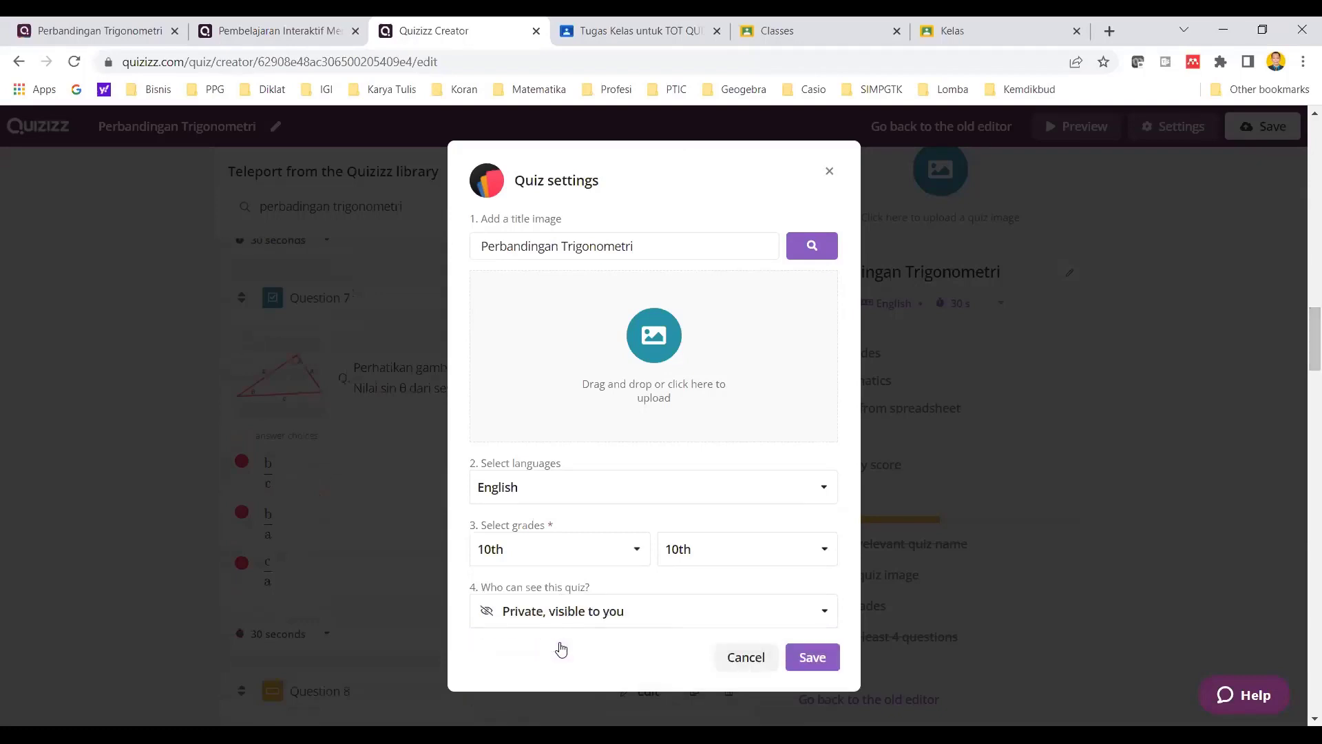
- Set the quiz's visibility to "Public, visible to everyone" and save the quiz
{"action": "left_click", "coordinate": [616, 620]}
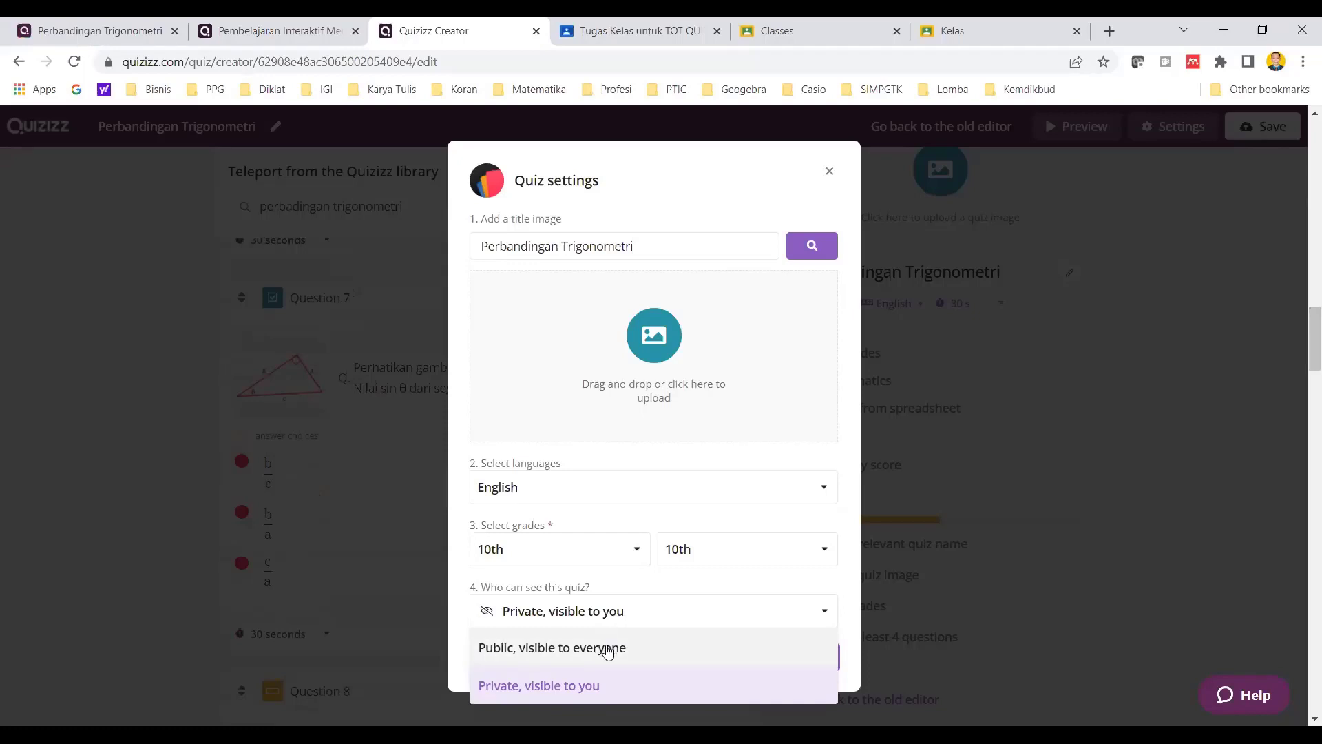
{"action": "left_click", "coordinate": [607, 646]}
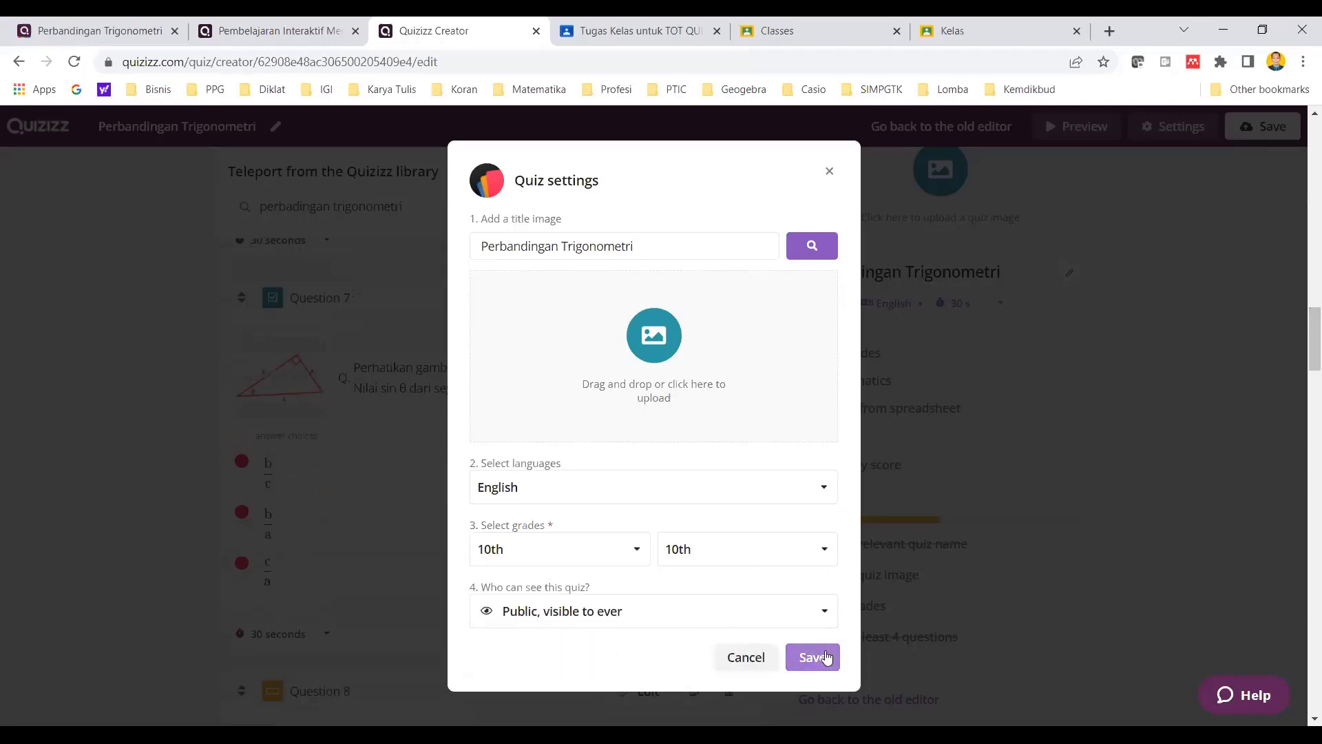
{"action": "left_click", "coordinate": [723, 243]}
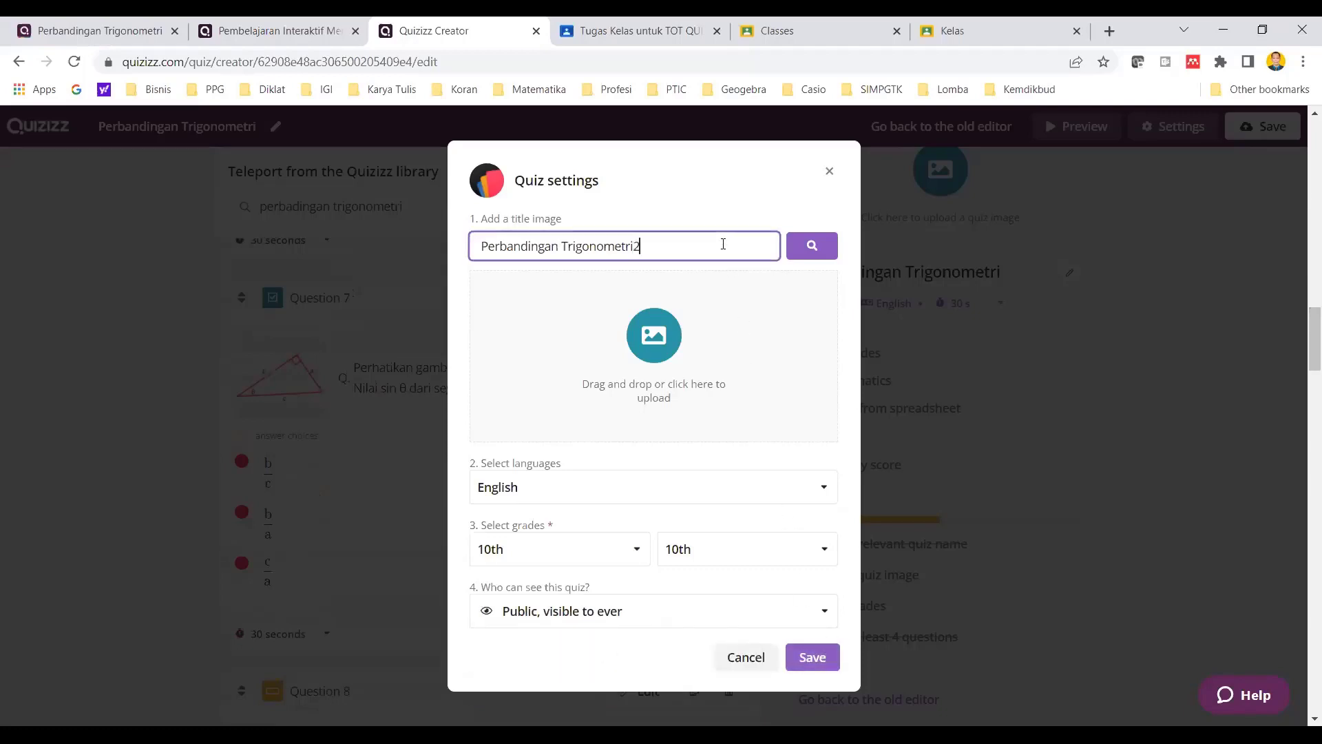
{"action": "left_click", "coordinate": [830, 657]}
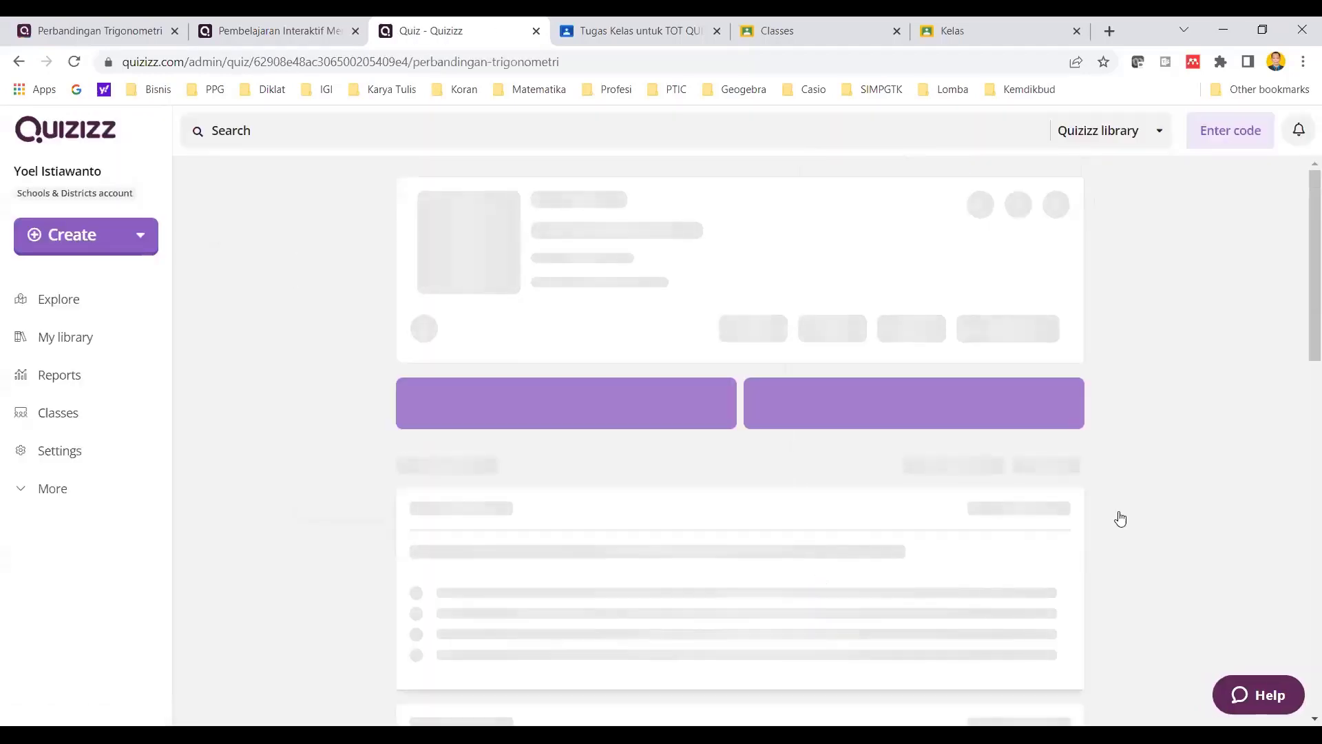
- Look through the first questions and answer choices on the saved quiz's page and return to its header
{"action": "scroll", "coordinate": [1033, 490], "scroll_direction": "down", "scroll_amount": 3}
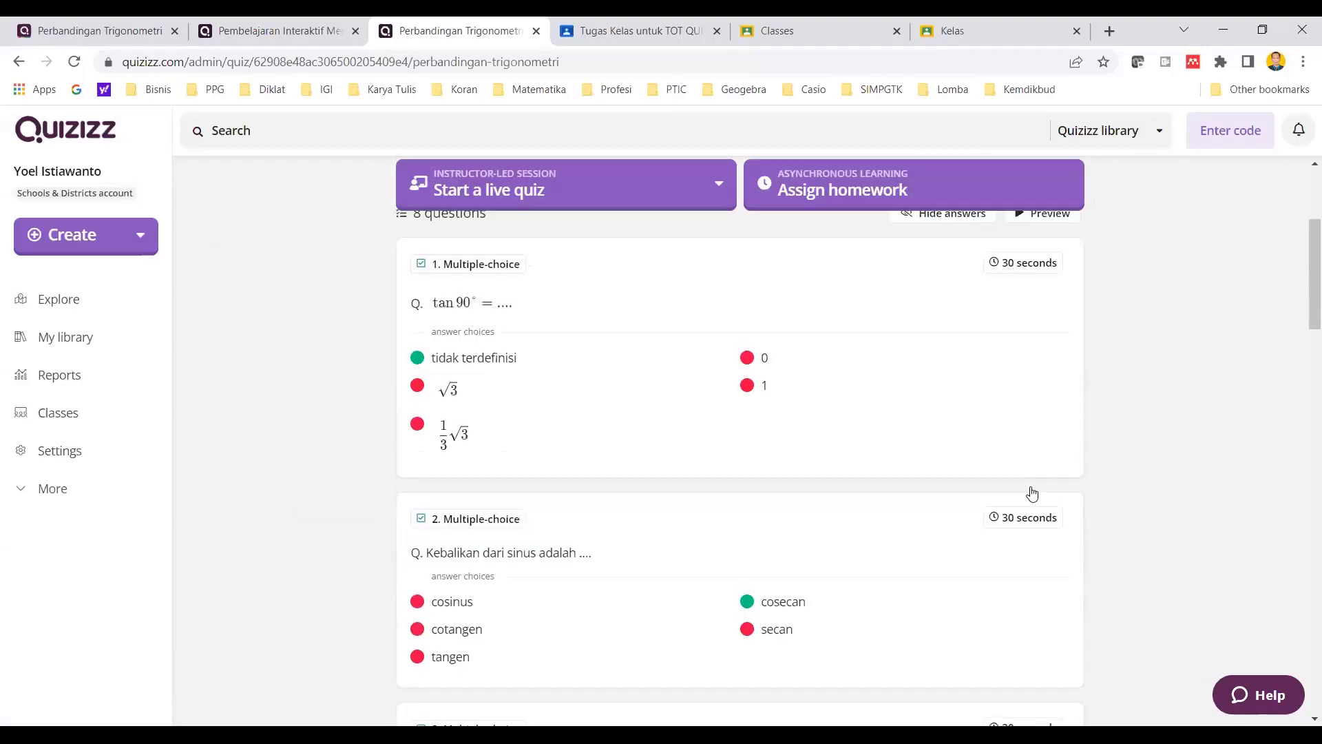
{"action": "scroll", "coordinate": [1033, 492], "scroll_direction": "down", "scroll_amount": 4}
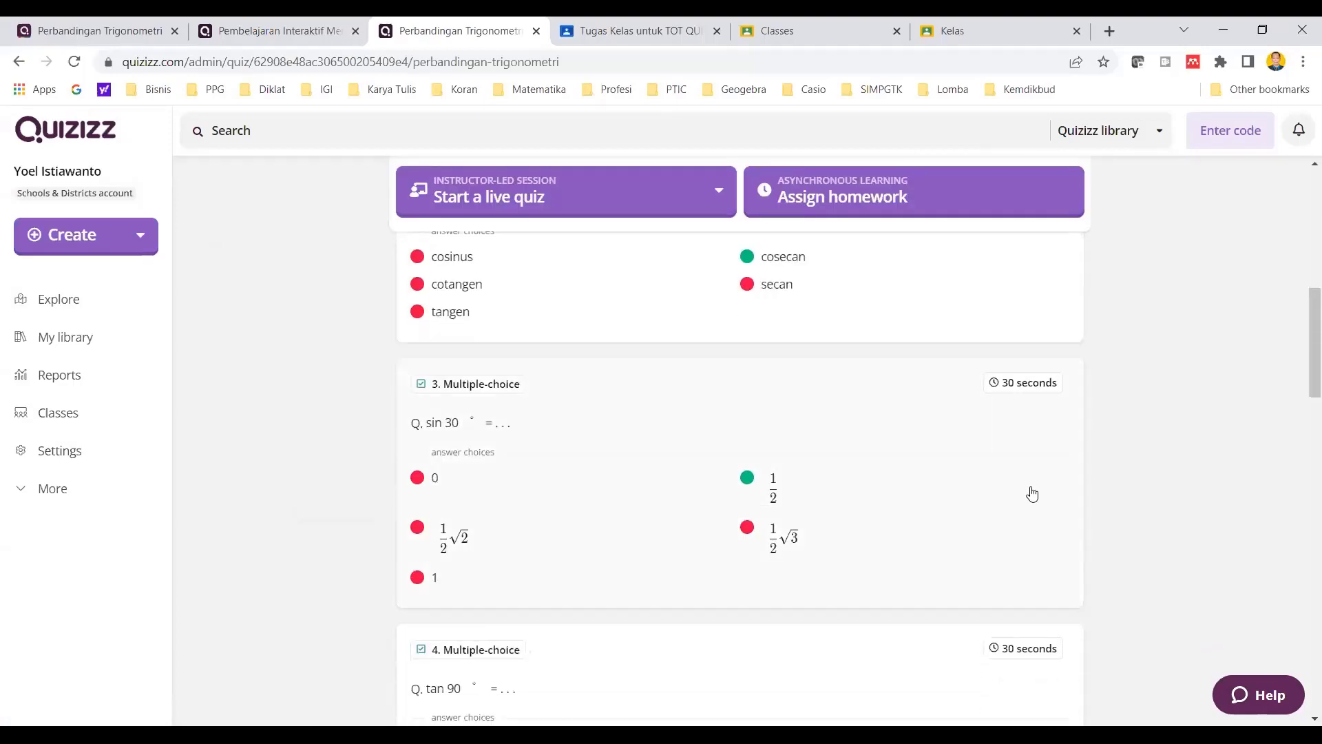
{"action": "scroll", "coordinate": [1032, 491], "scroll_direction": "up", "scroll_amount": 7}
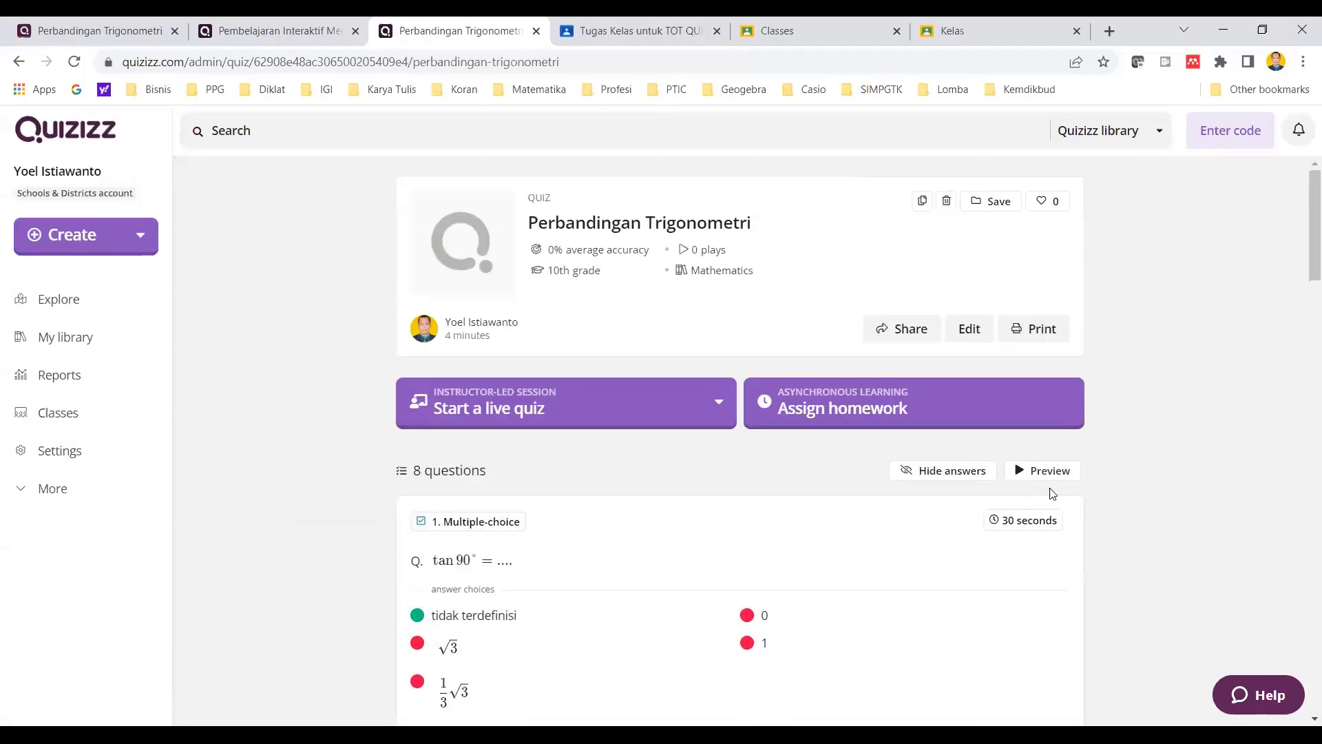
{"action": "scroll", "coordinate": [1161, 482], "scroll_direction": "down", "scroll_amount": 3}
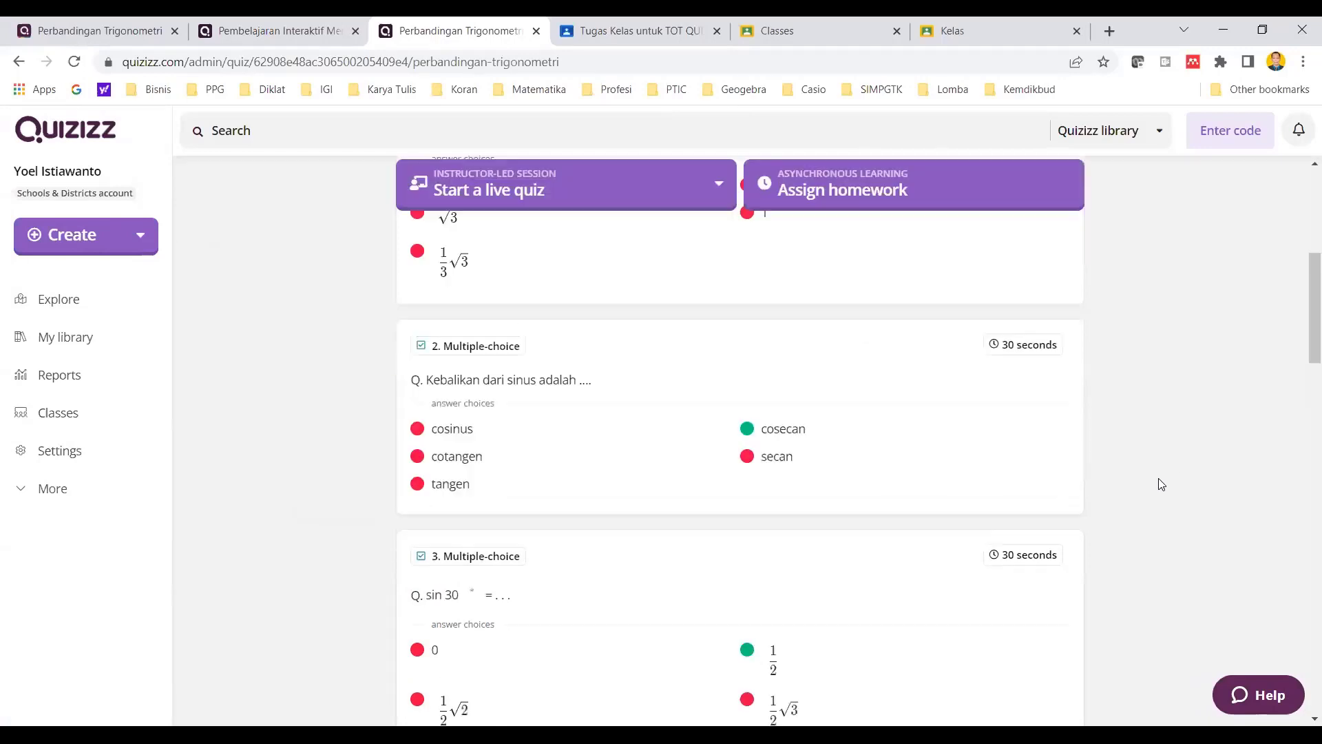
{"action": "scroll", "coordinate": [1160, 481], "scroll_direction": "up", "scroll_amount": 3}
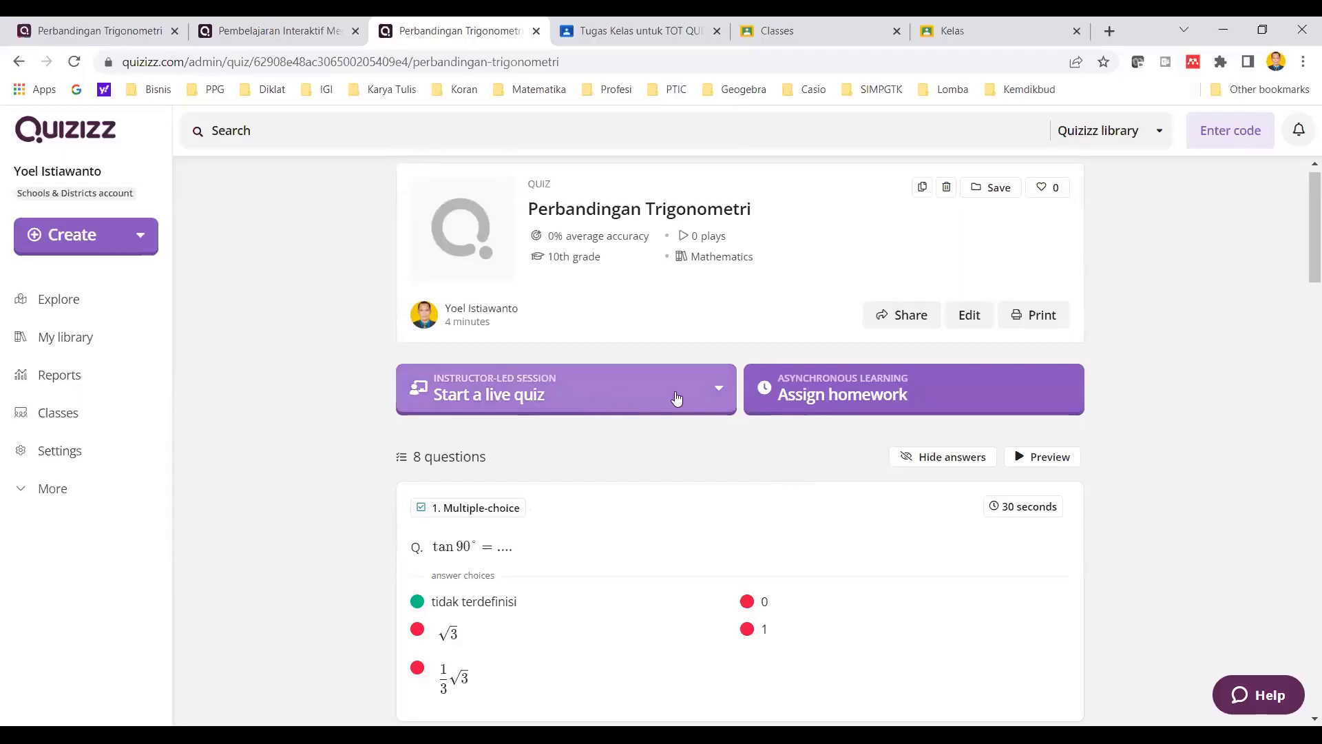
- Examine the session modes offered for starting the quiz live, without choosing one
{"action": "left_click", "coordinate": [713, 393]}
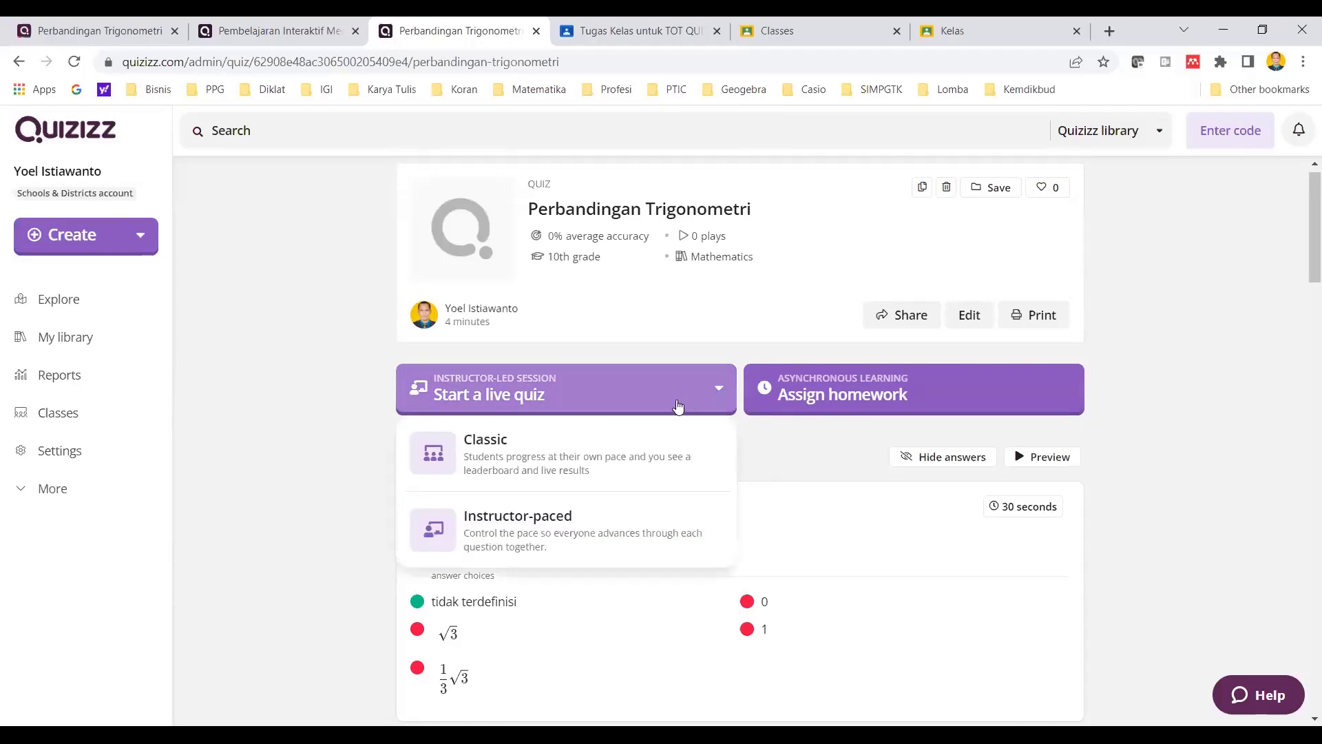
{"action": "left_click", "coordinate": [818, 457]}
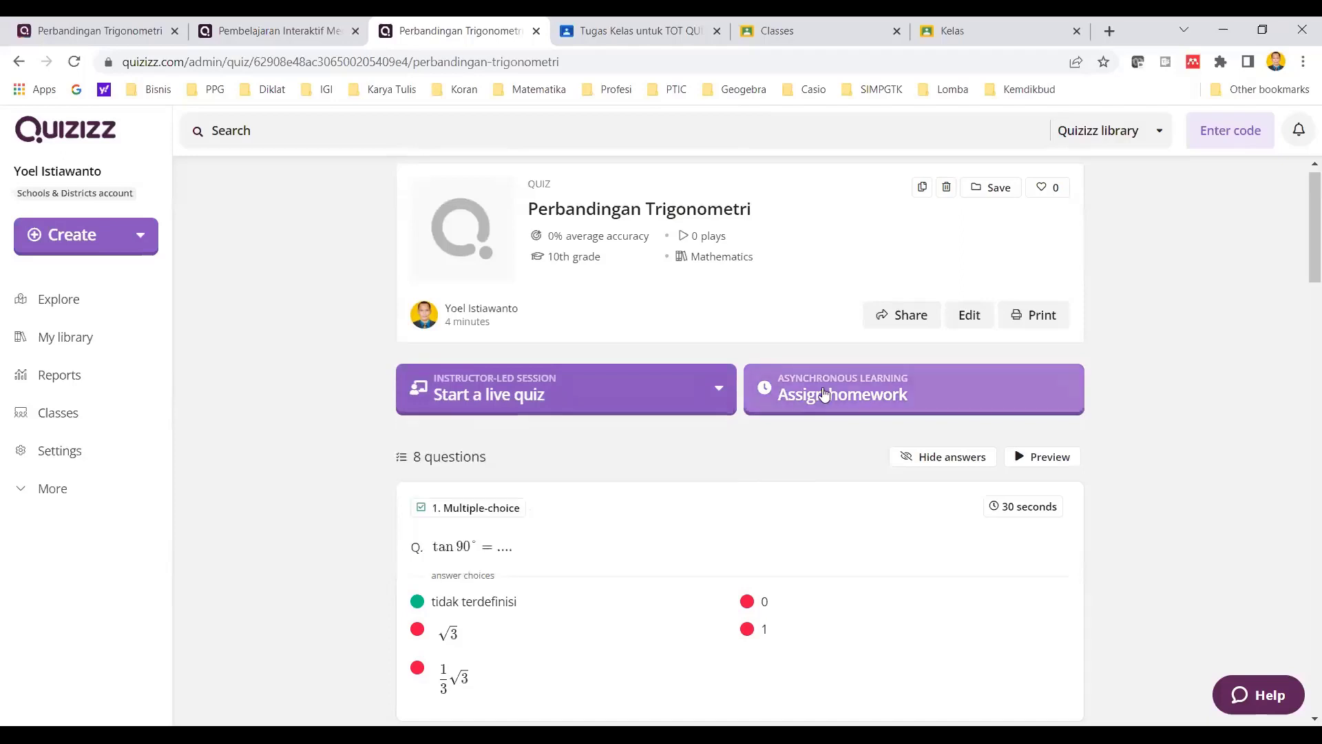
{"action": "left_click", "coordinate": [622, 409]}
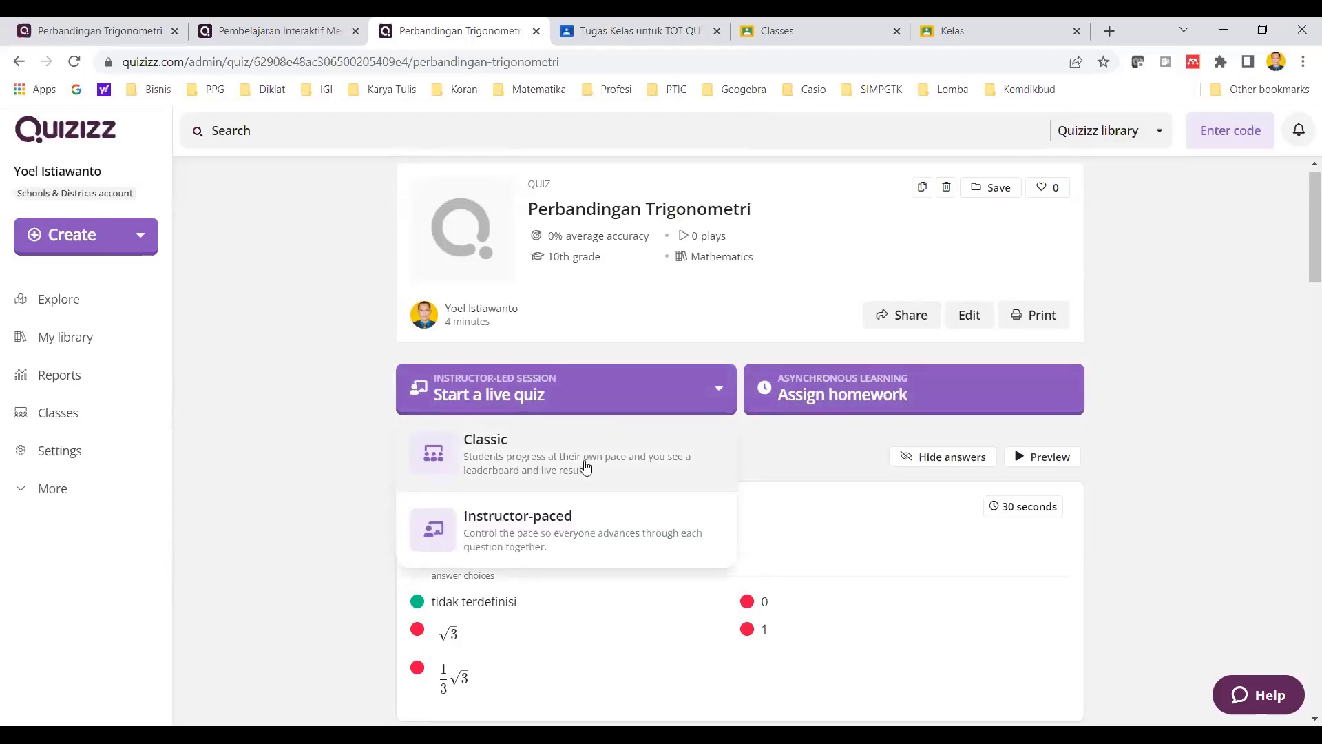
{"action": "left_click", "coordinate": [816, 472]}
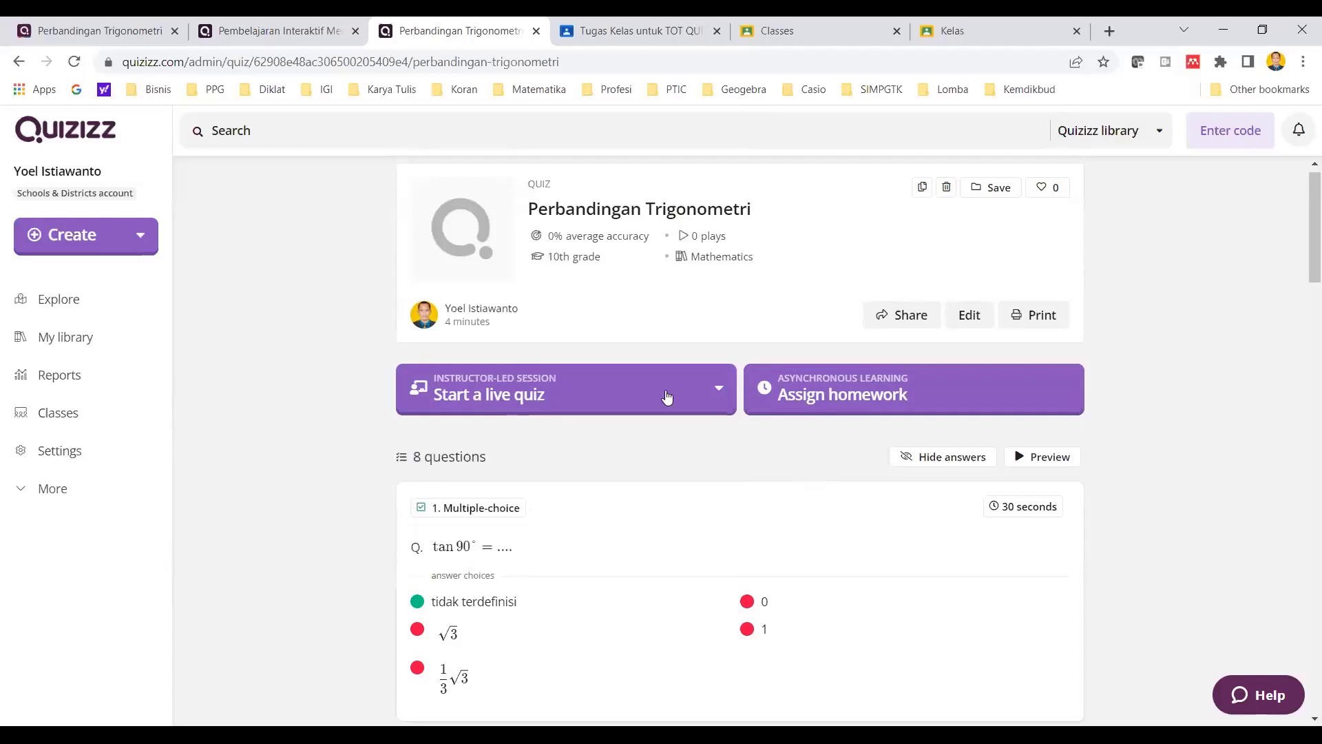